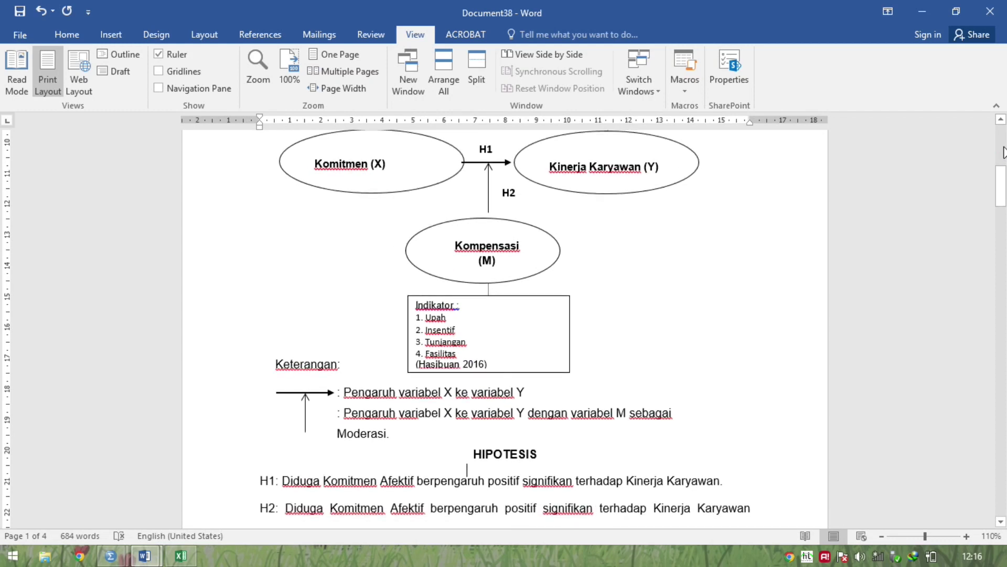
Examine the research model diagram linking Komitmen (X), Kompensasi (M) and Kinerja Karyawan (Y)
key("Up")
key("Up")
key("Up")
key("Up")
key("Up")
key("Up")
key("Up")
key("Up")
key("Up")
key("Up")
key("Up")
key("Up")
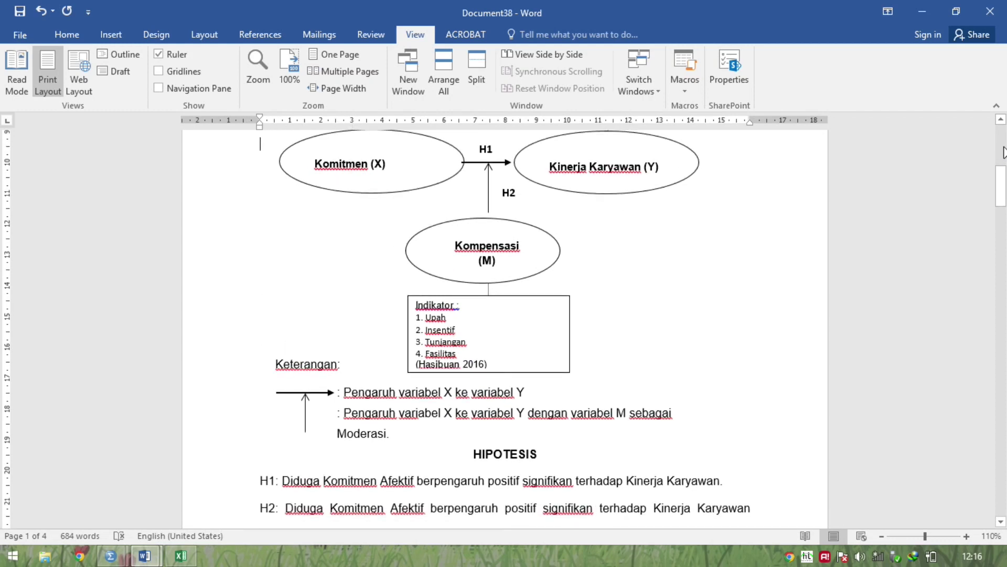
key("Up")
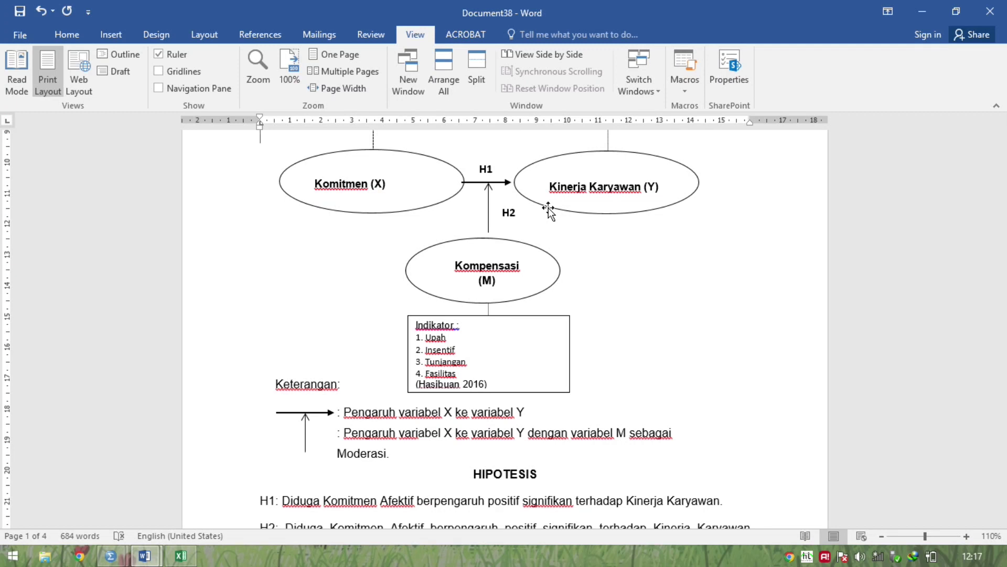
scroll(549, 210, "up", 1)
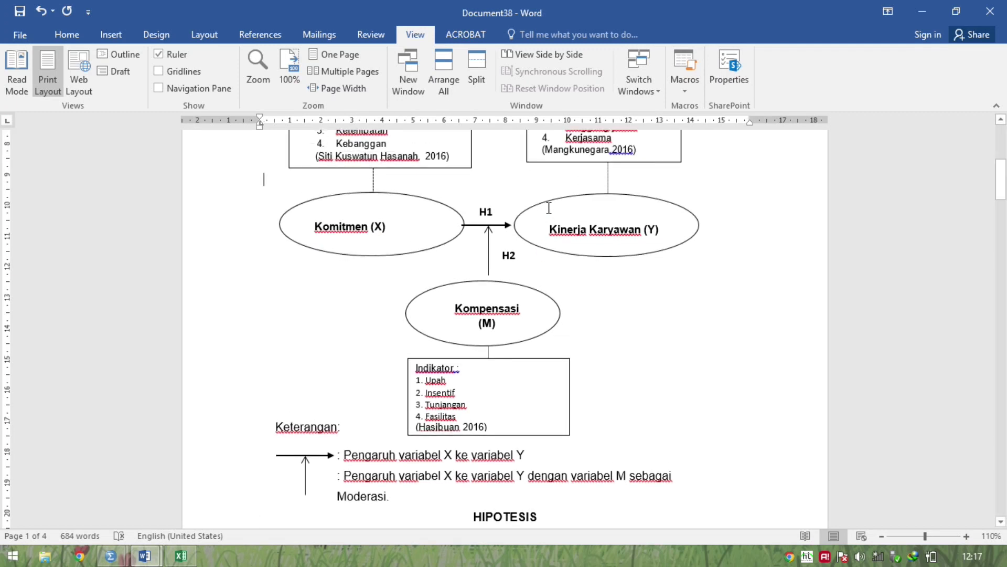
Read hypotheses H1 and H2 under the HIPOTESIS heading together with the diagram's legend
left_click(549, 208)
key("Down")
key("Down")
key("Down")
key("Down")
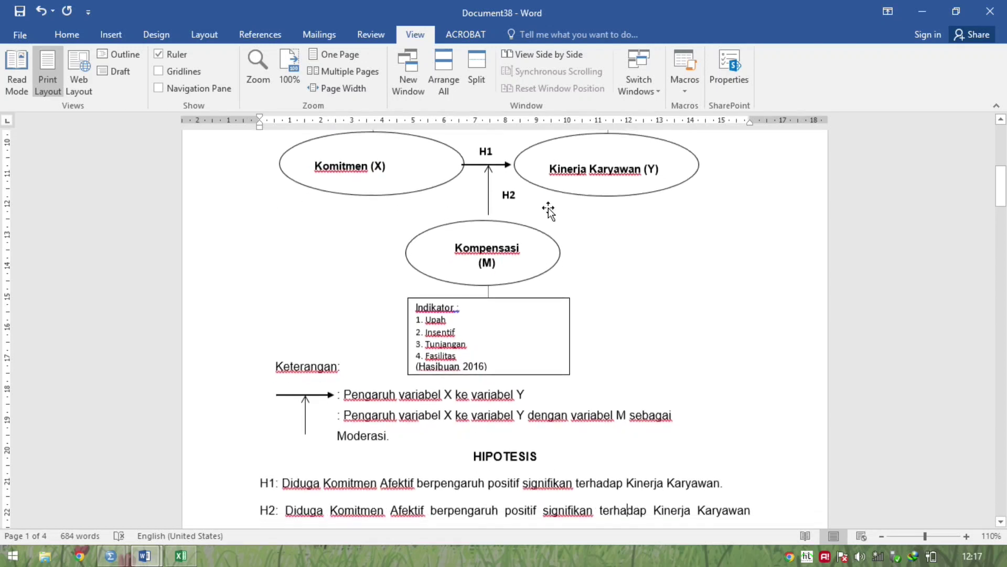
key("Down")
key("Down")
key("Up")
key("Up")
key("Up")
key("Up")
key("Up")
key("Up")
key("Up")
key("Up")
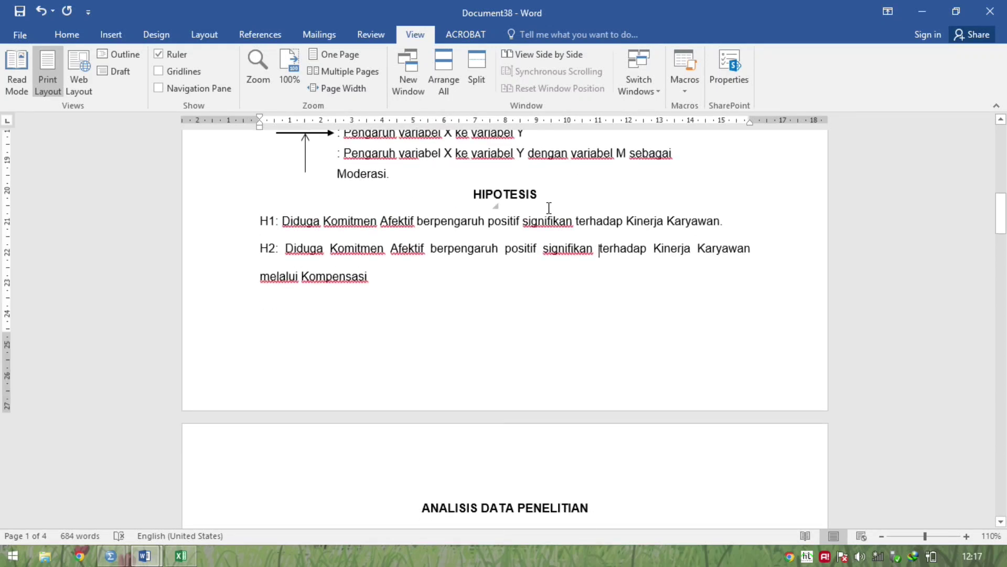
key("Up")
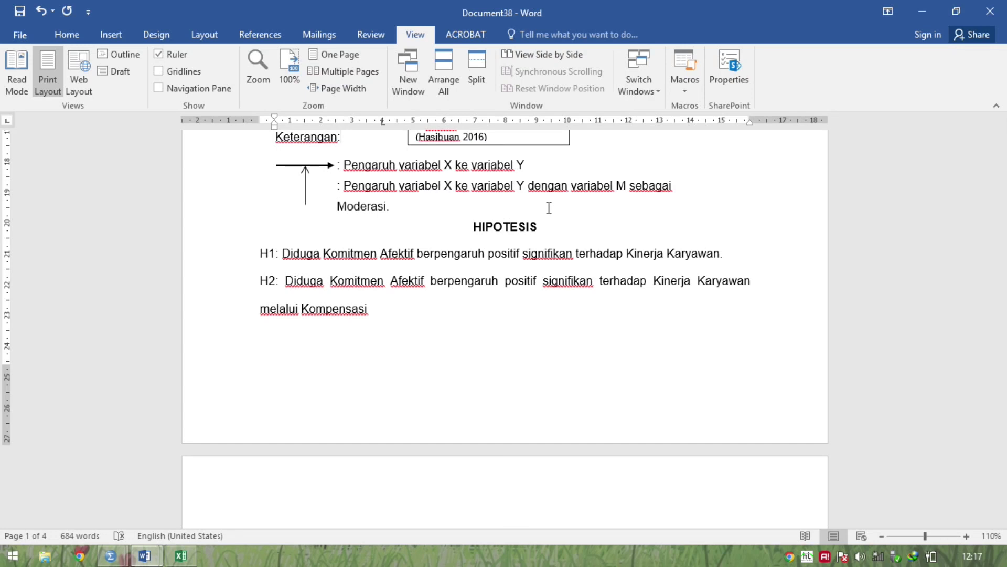
scroll(549, 209, "up", 3)
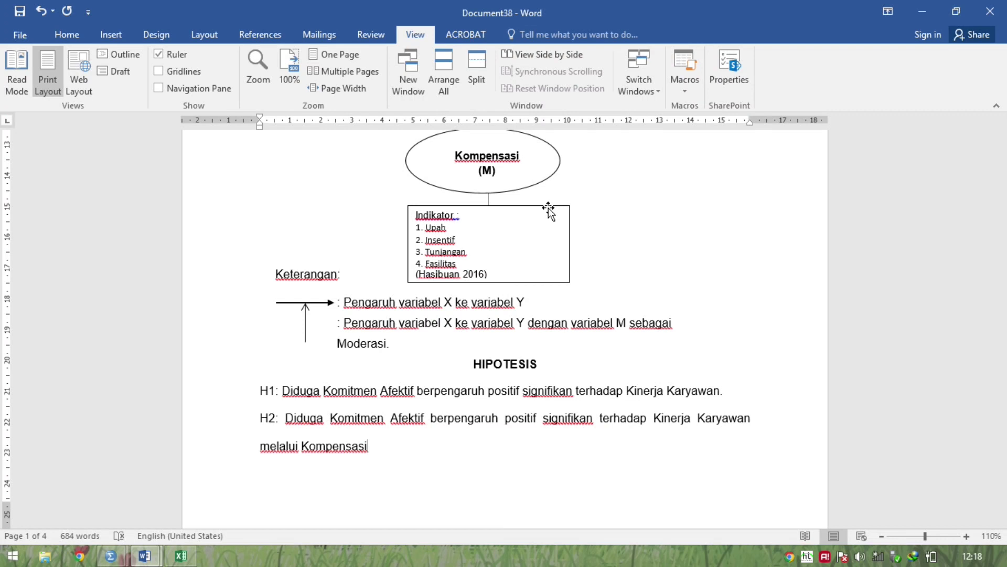
Switch to the data.xlsx workbook in Excel and go to the X11 item header on Sheet1
key("alt+Tab")
key("Tab")
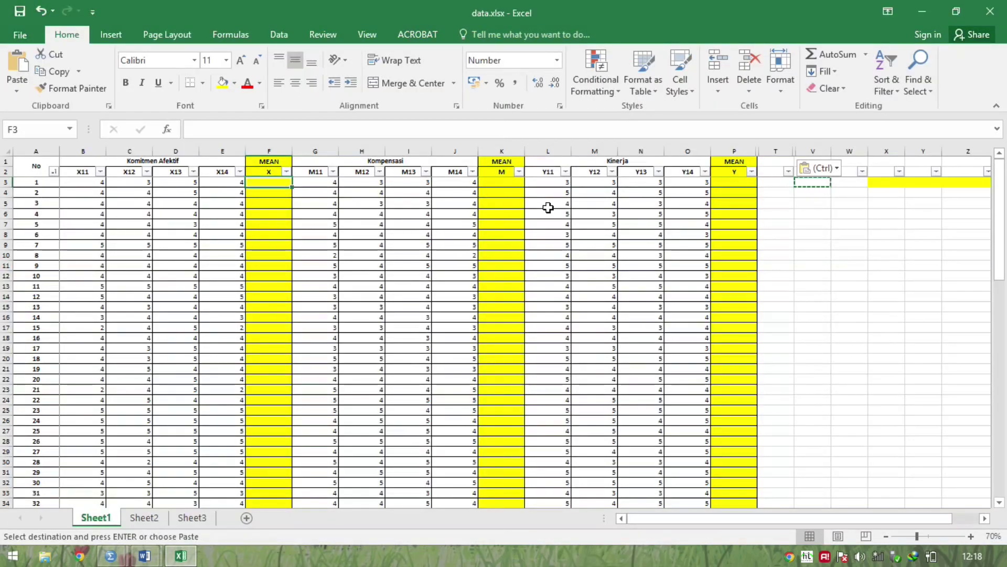
key("Left")
key("Left")
key("Left")
key("Left")
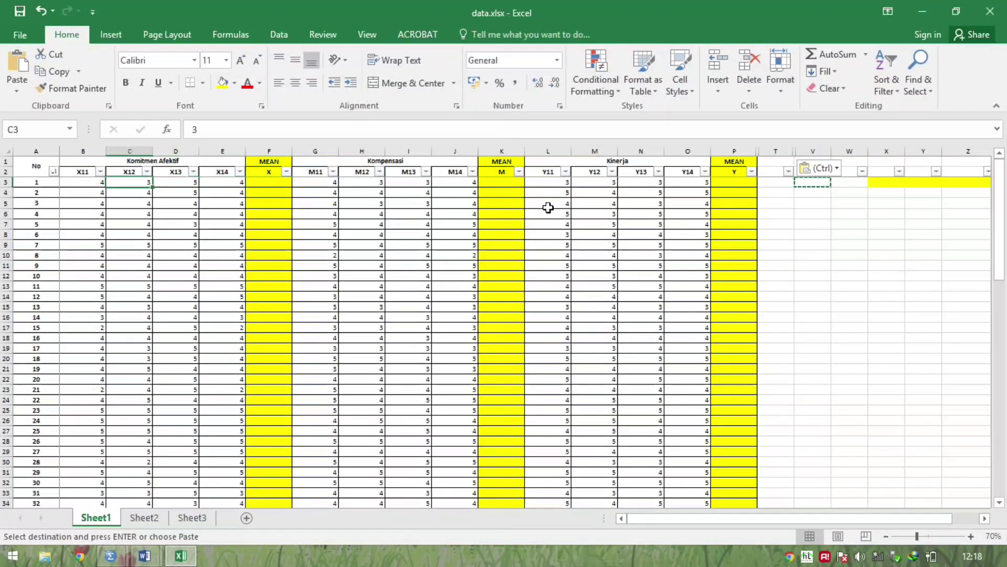
key("Up")
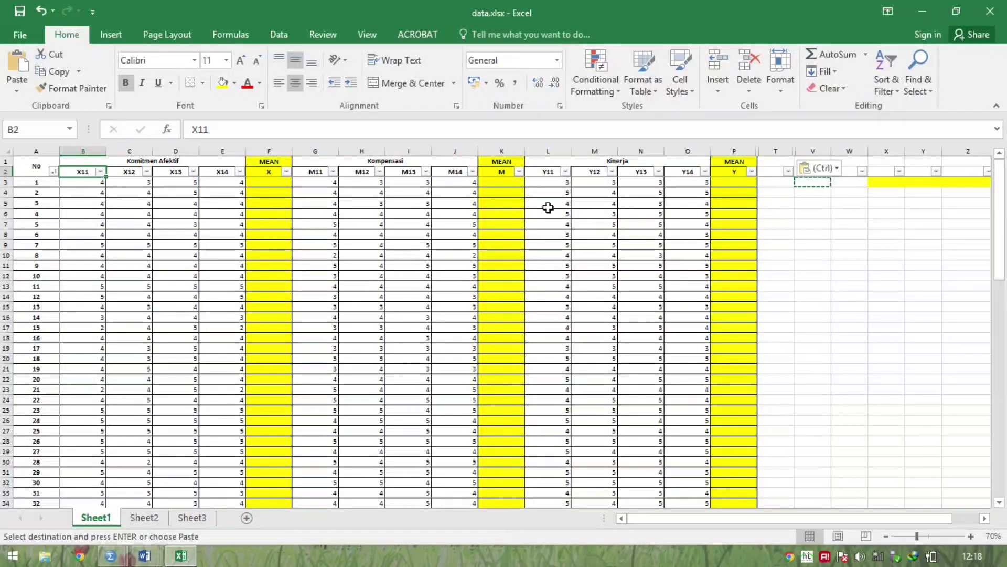
Shorten the merged variable header above items X11 to X14 to Komitmen
left_click(176, 164)
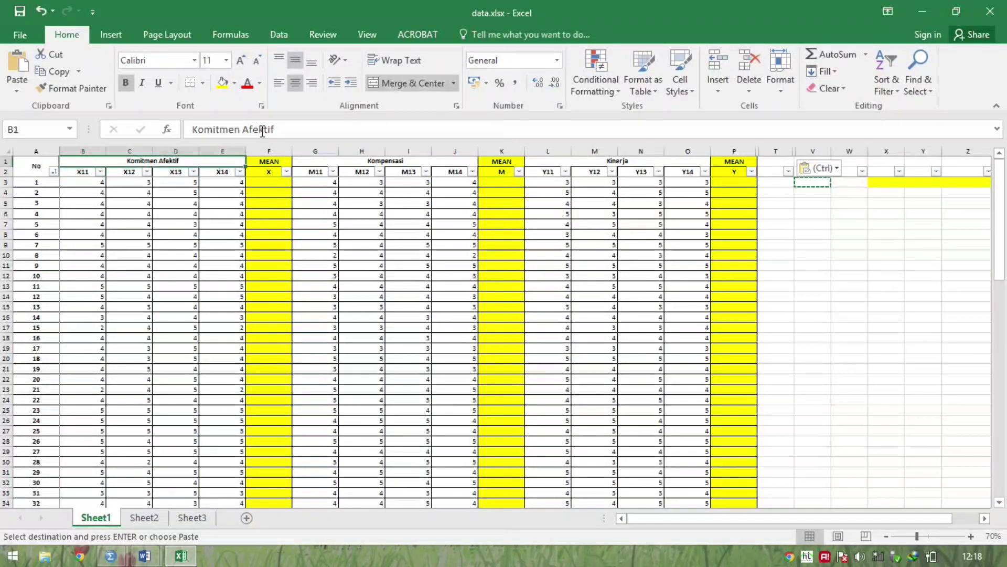
key("Escape")
left_click(265, 129)
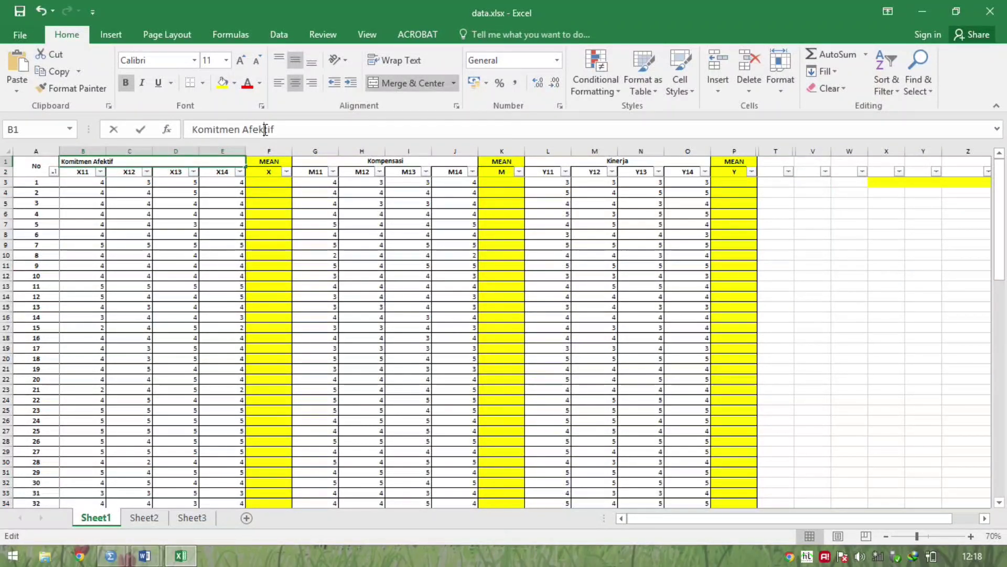
key("BackSpace")
key("BackSpace")
key("BackSpace")
key("BackSpace")
key("BackSpace")
key("BackSpace")
key("BackSpace")
key("BackSpace")
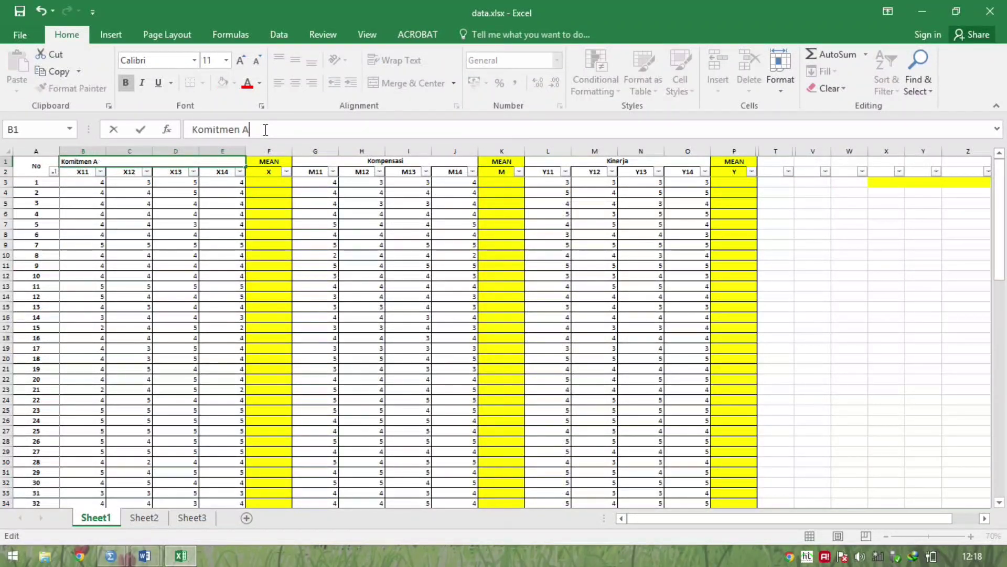
key("Return")
Examine the Komitmen item headers X11 to X14 and the first respondent's answers
key("Left")
key("Down")
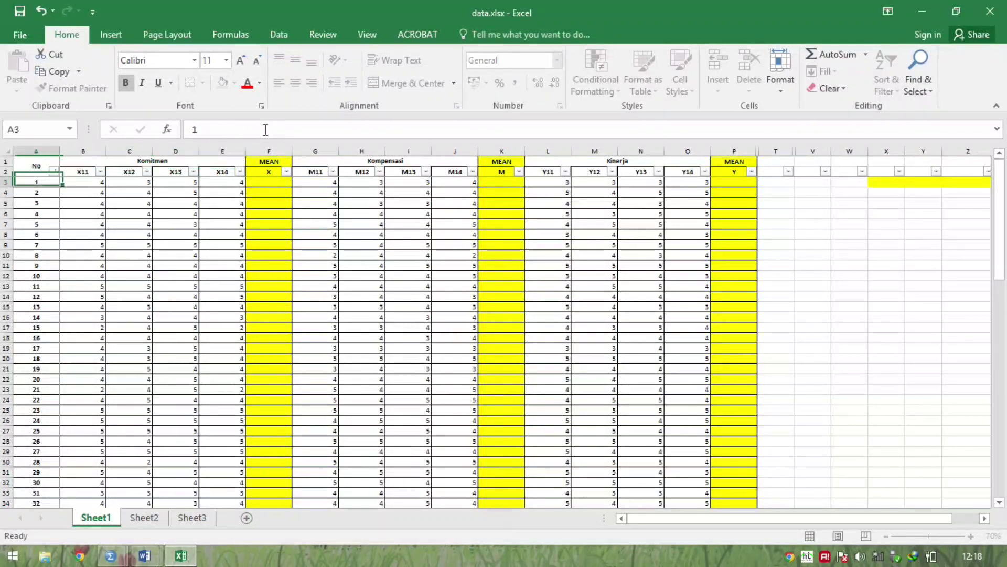
key("Right")
key("Up")
key("shift+Right")
key("shift+Right")
key("shift+Right")
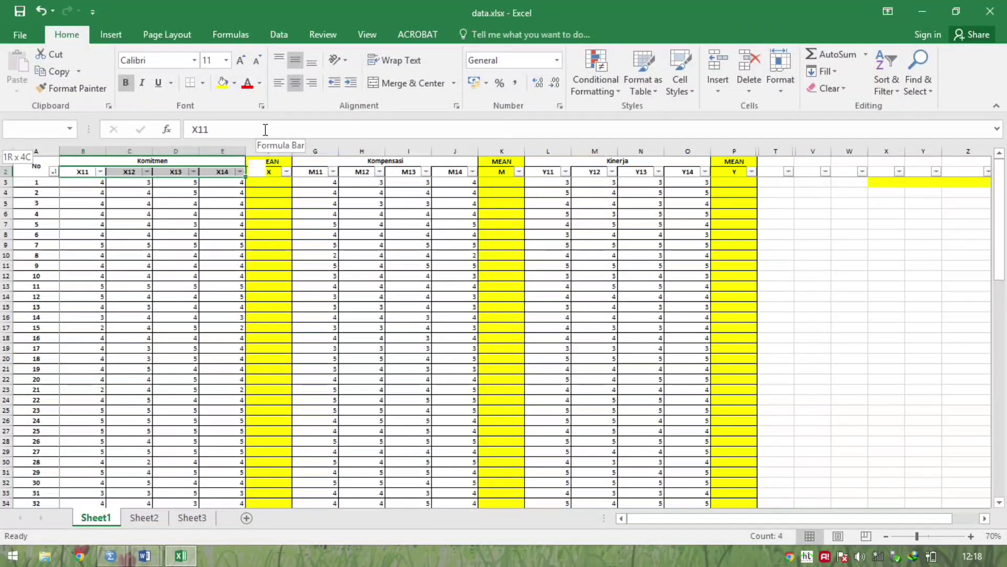
key("shift+Down")
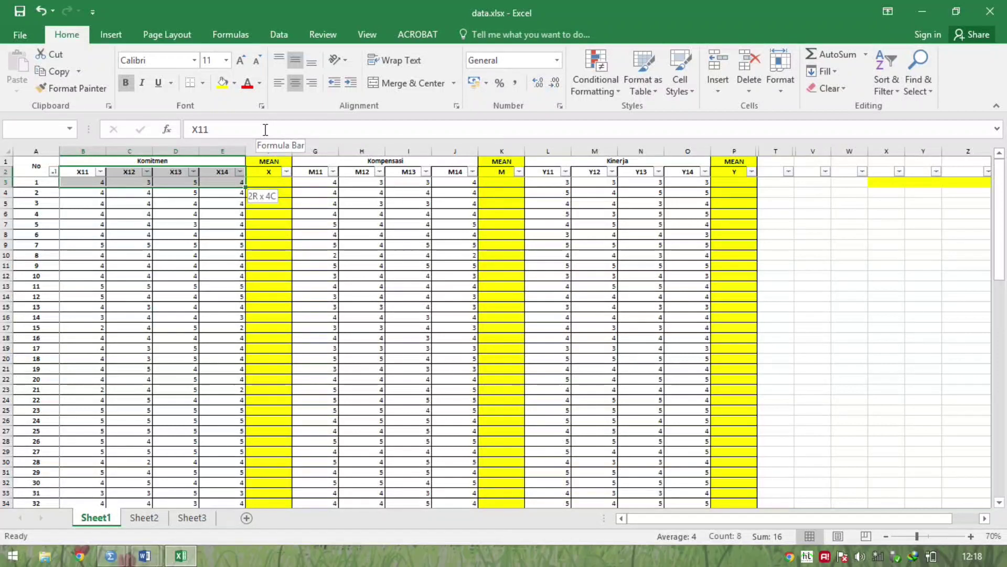
key("Left")
key("Right")
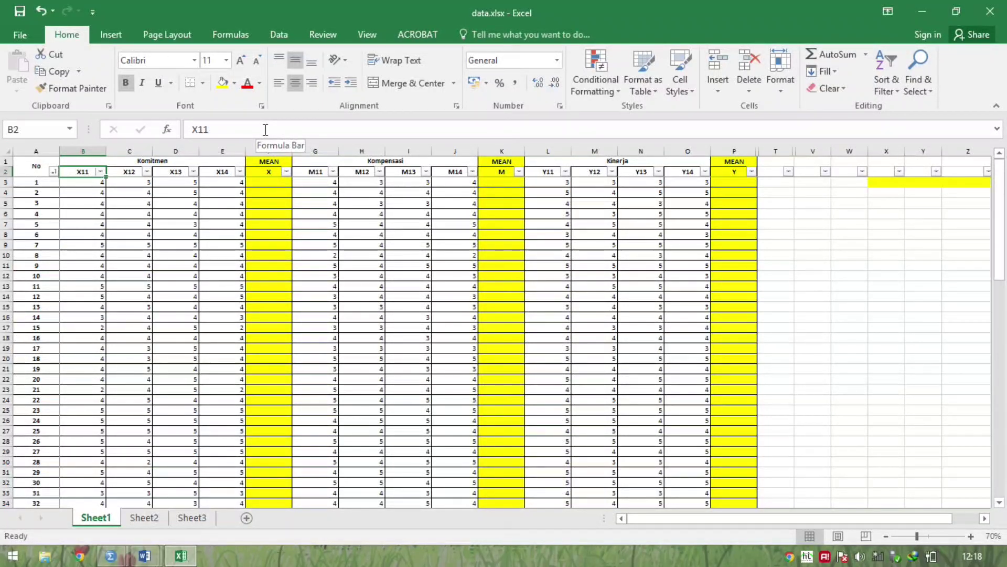
key("Right")
key("Down")
key("Left")
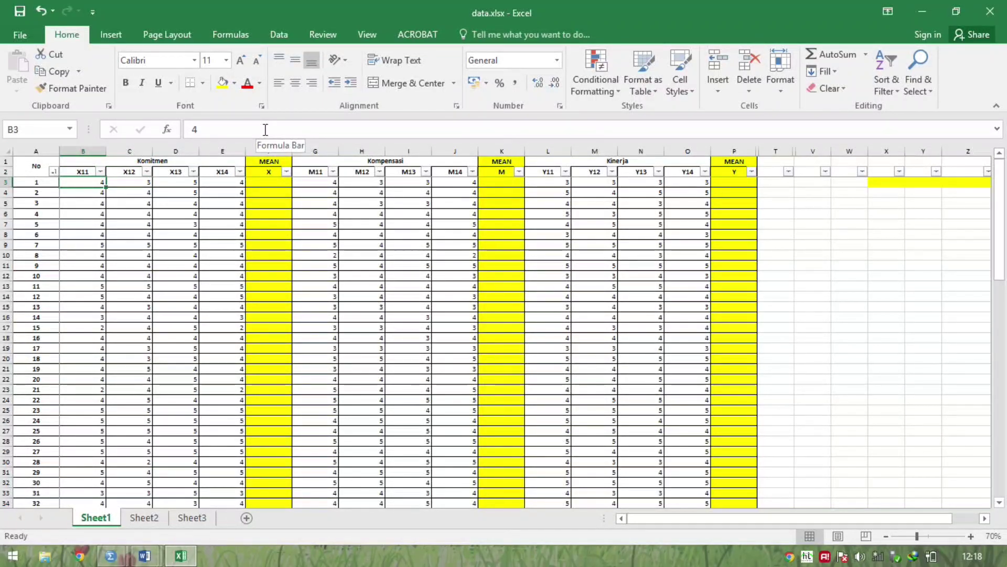
Look through the respondent numbers in column A and return to the first respondent
key("Left")
key("Down")
key("Down")
key("Down")
key("Down")
key("Down")
key("Down")
key("Down")
key("Down")
key("Down")
key("Down")
key("Down")
key("Down")
key("Down")
key("Down")
key("Down")
key("Down")
key("Down")
key("Down")
key("Down")
key("Down")
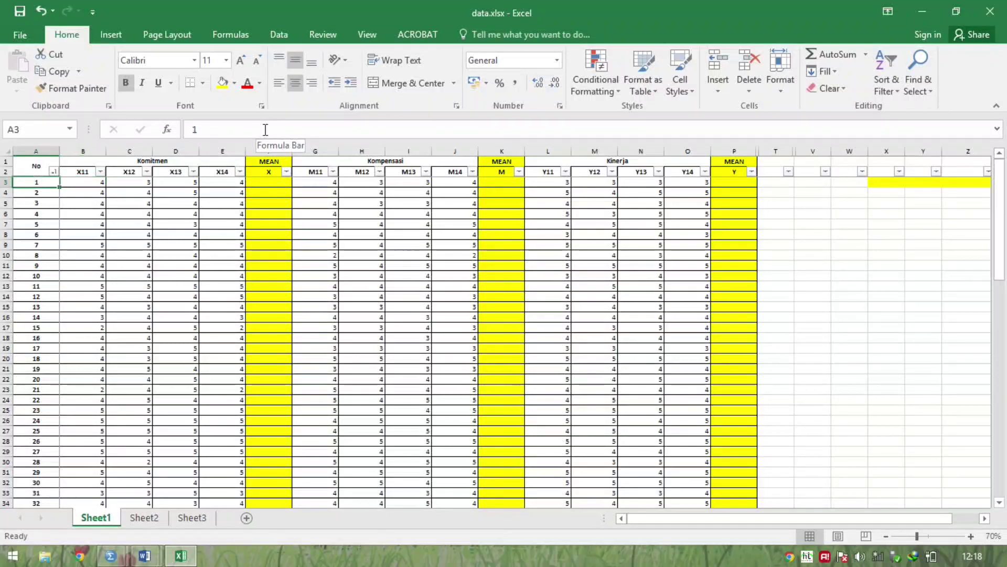
key("ctrl+Up")
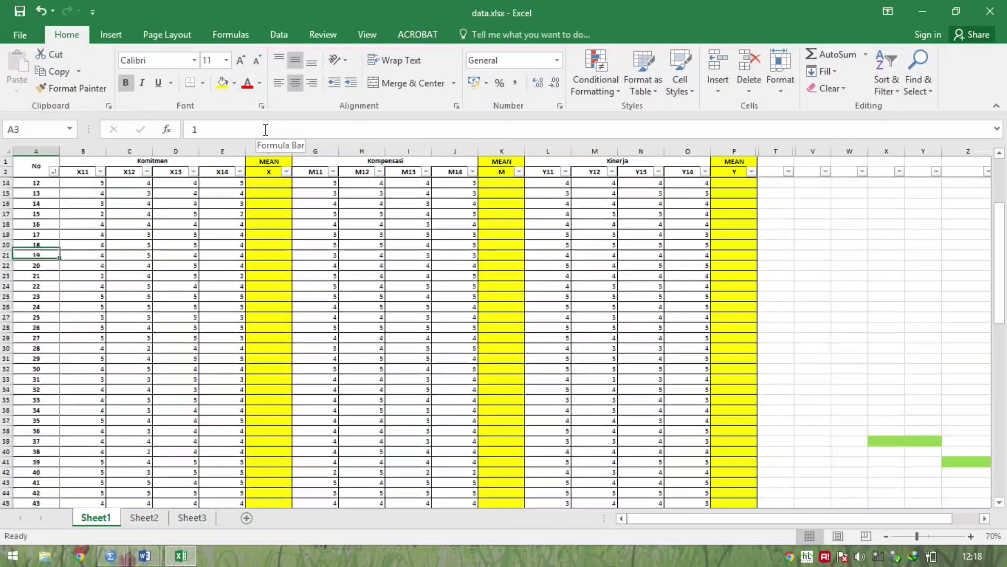
key("ctrl+shift+Down")
key("Up")
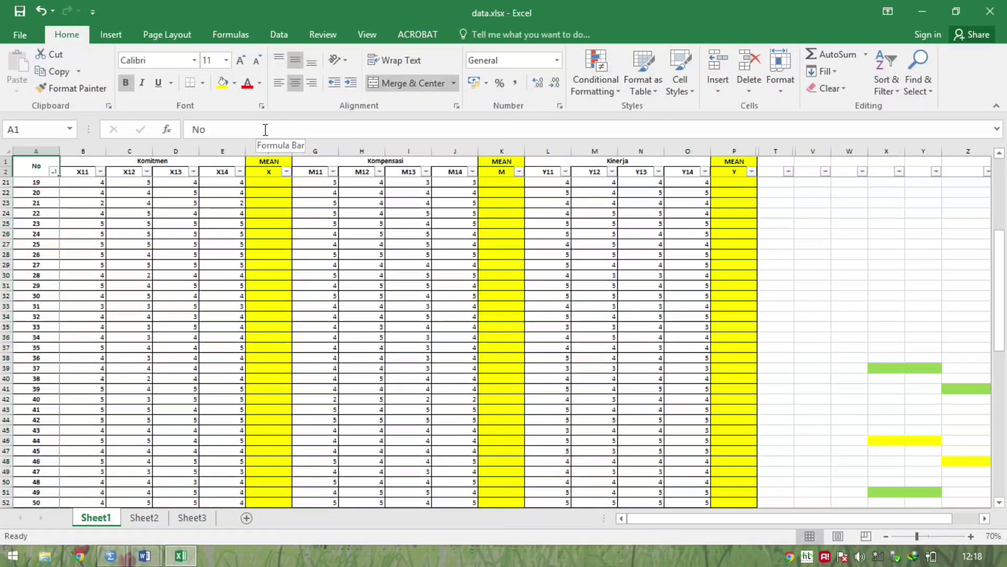
key("Down")
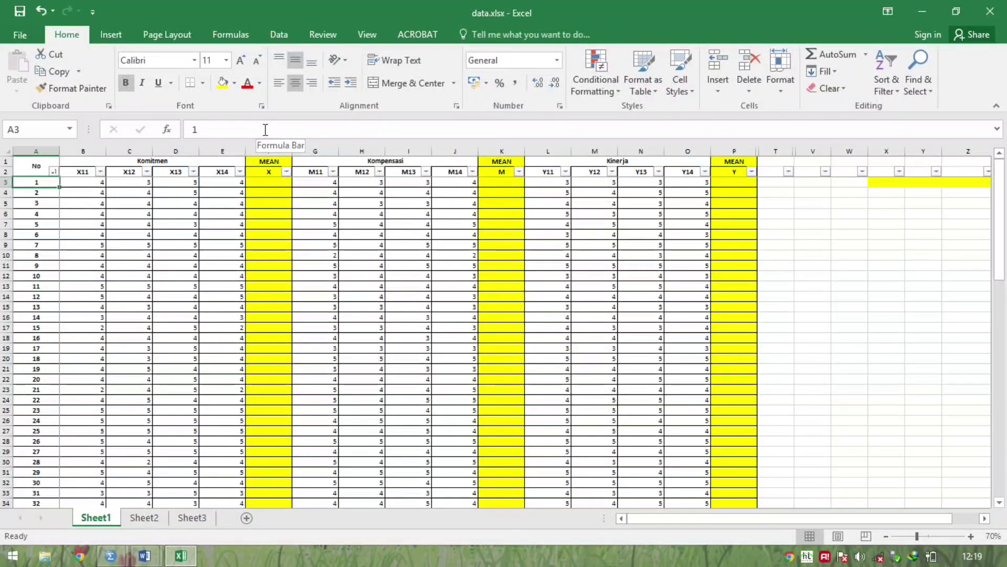
Examine the MEAN X column header beside the Komitmen items at 120% zoom
key("Right")
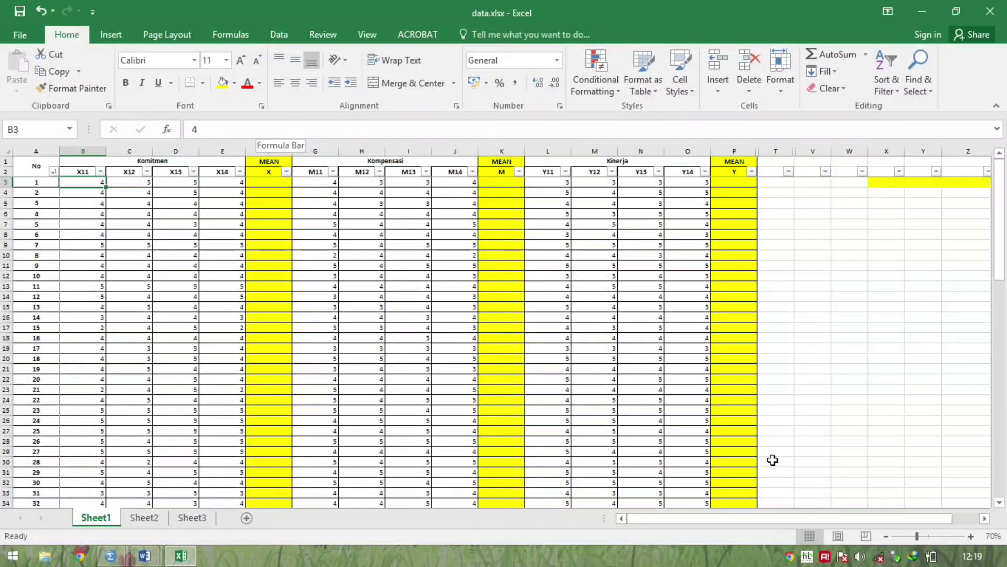
left_click(974, 535)
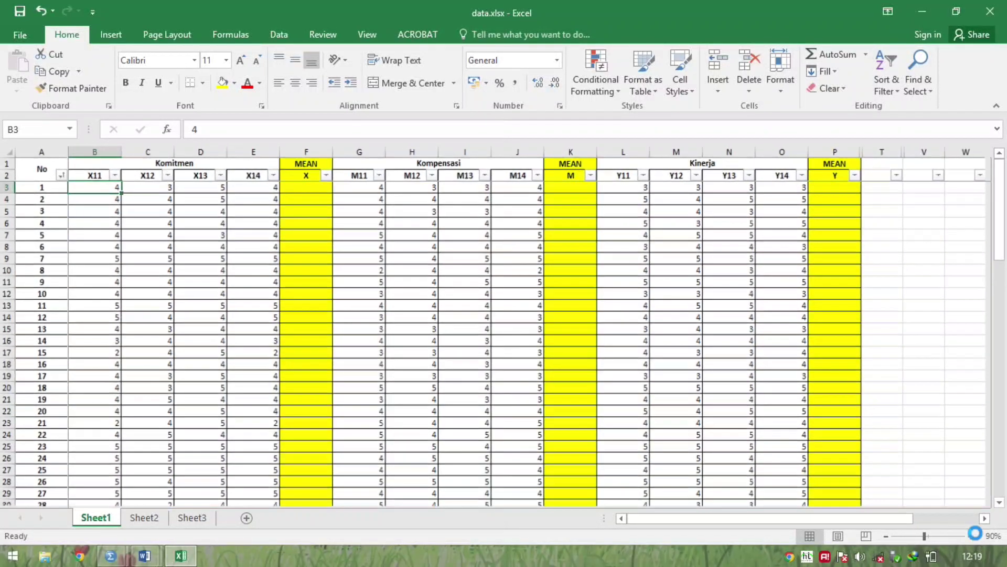
left_click(975, 535)
left_click(975, 535)
left_click(975, 535)
left_click(975, 535)
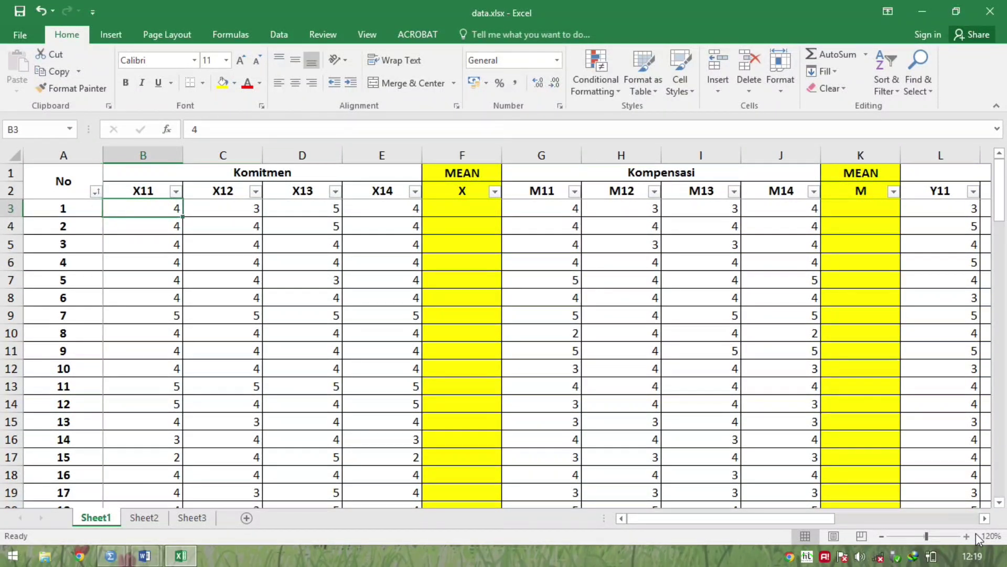
key("Right")
key("Right")
key("Right")
key("Right")
key("Up")
key("Up")
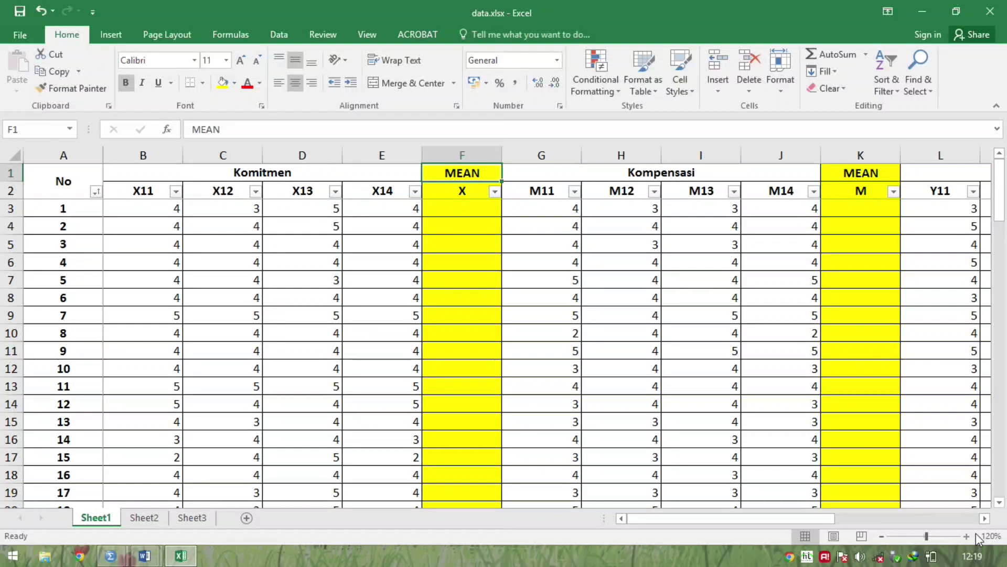
Enter the formula =AVERAGE(B3:E3) in cell F3 to calculate the first respondent's Komitmen mean
key("Down")
key("Down")
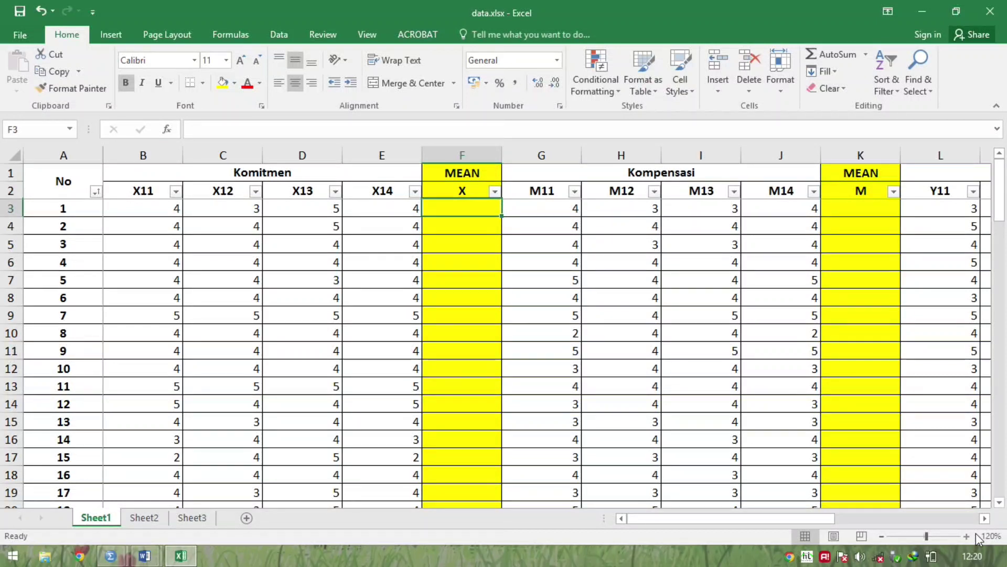
type("=average")
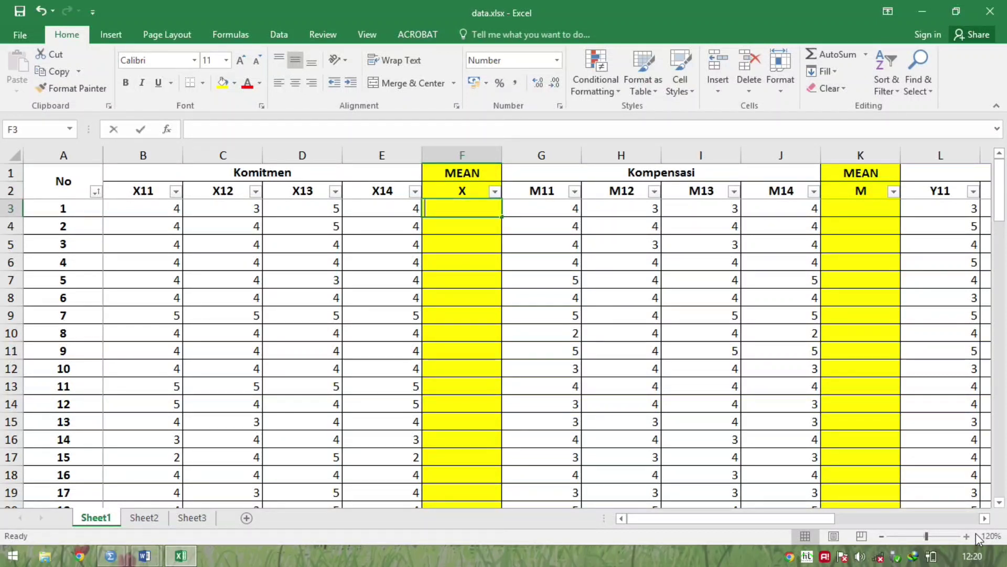
type("(")
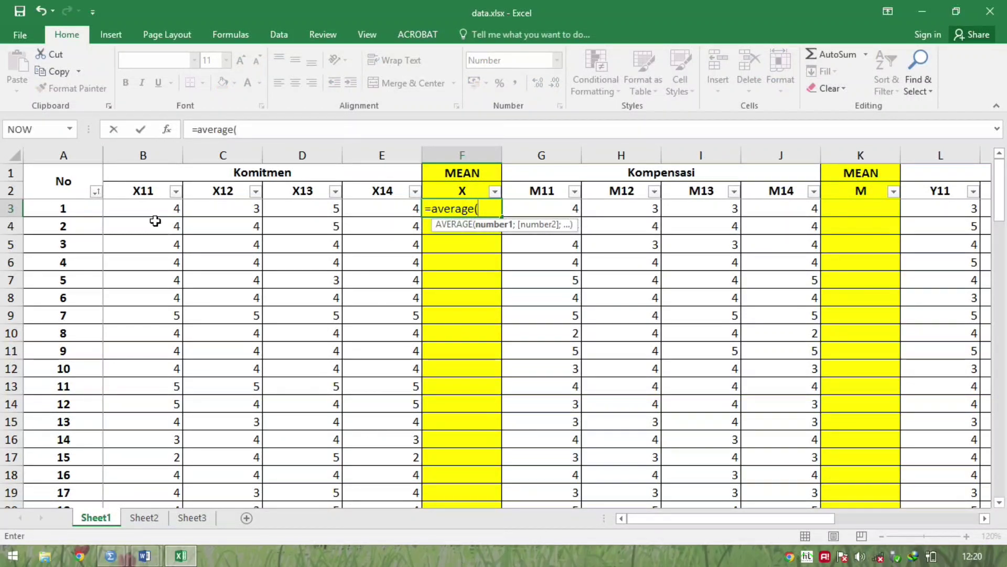
left_click_drag(146, 208, 373, 209)
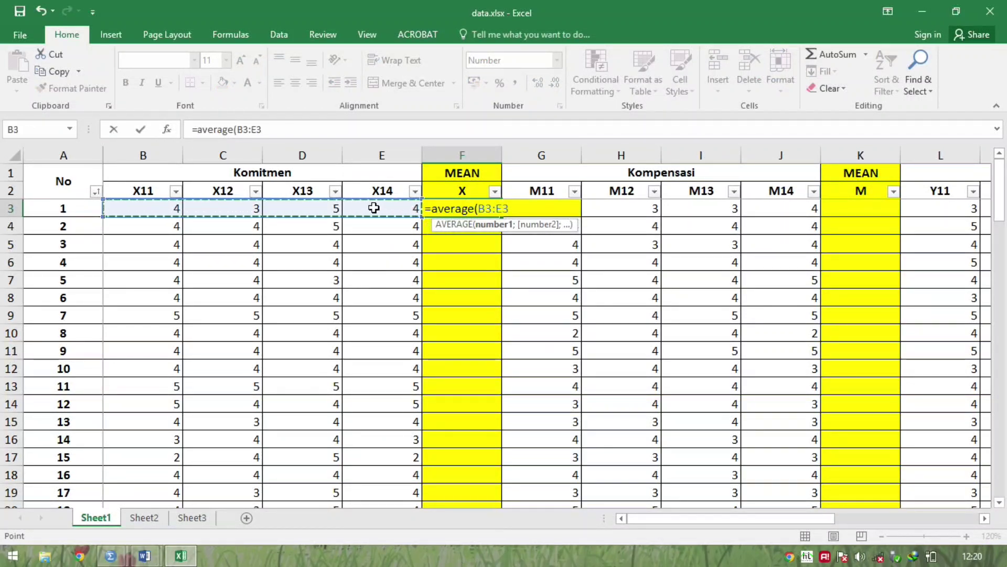
type(")")
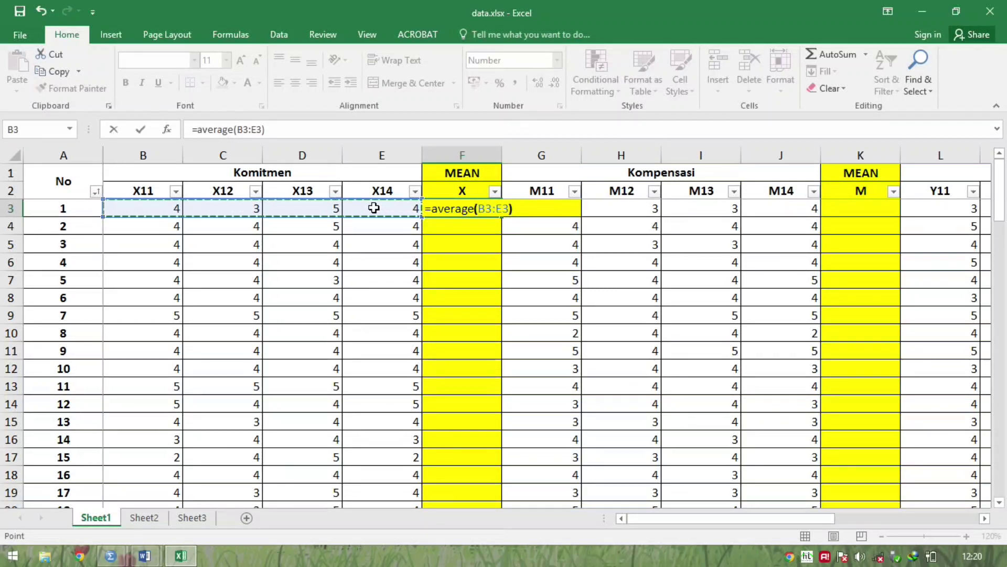
key("ctrl+Return")
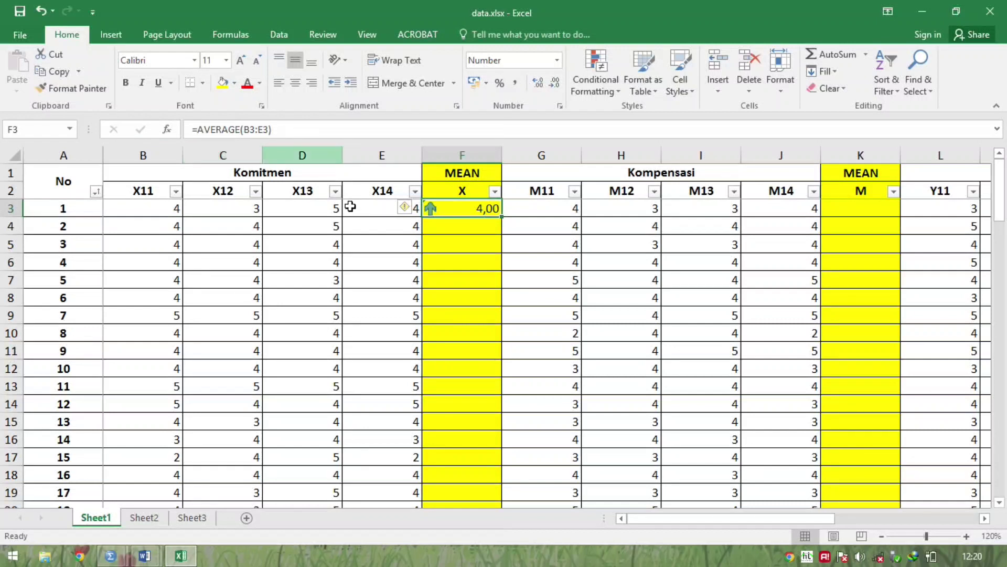
Check the averaged cells B3:E3 and fill the F3 formula down the MEAN X column
left_click_drag(144, 210, 389, 209)
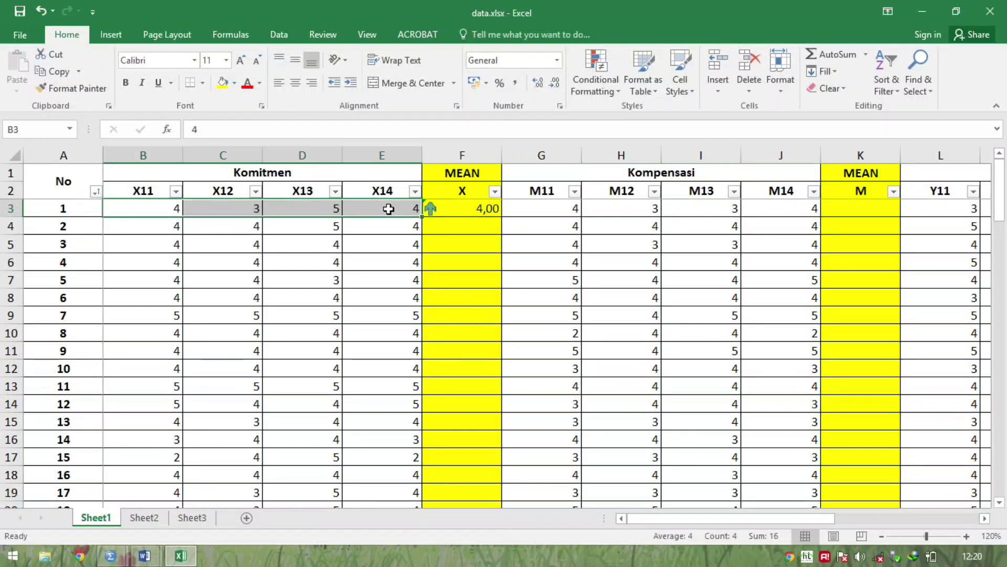
left_click(485, 211)
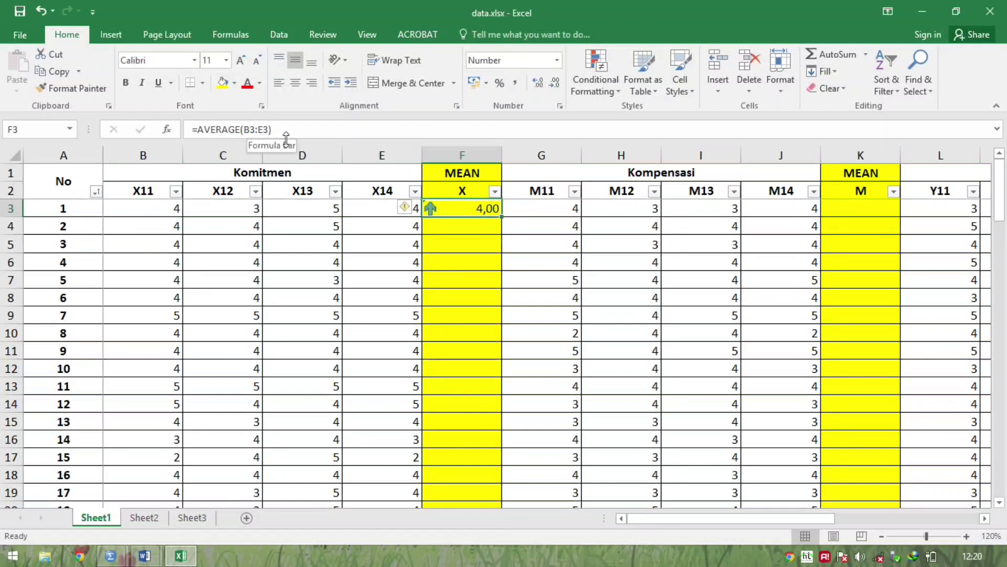
double_click(500, 217)
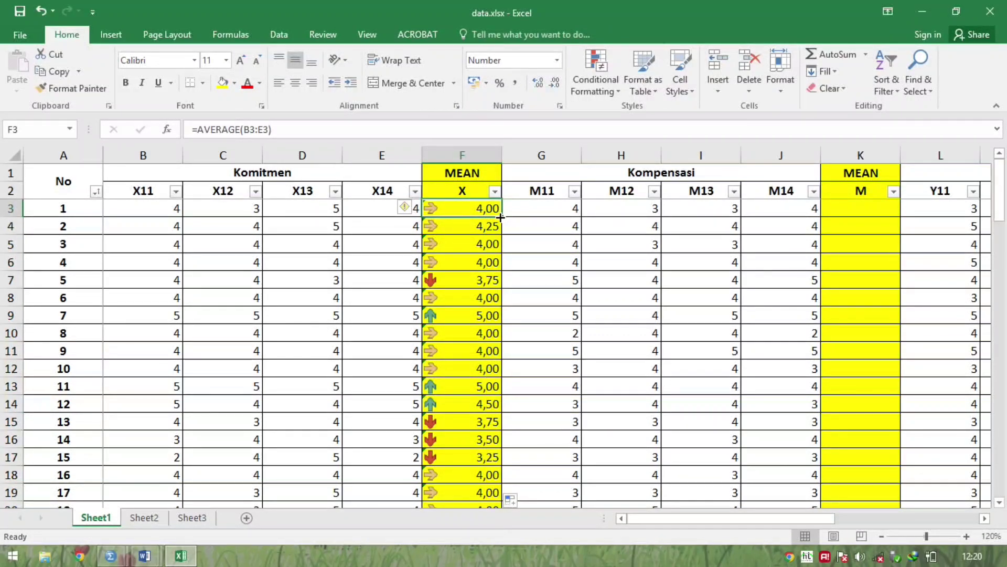
Look through the filled MEAN X column down to the last respondent and return to cell F3
key("Down")
key("Down")
key("Down")
key("Down")
key("Up")
key("Up")
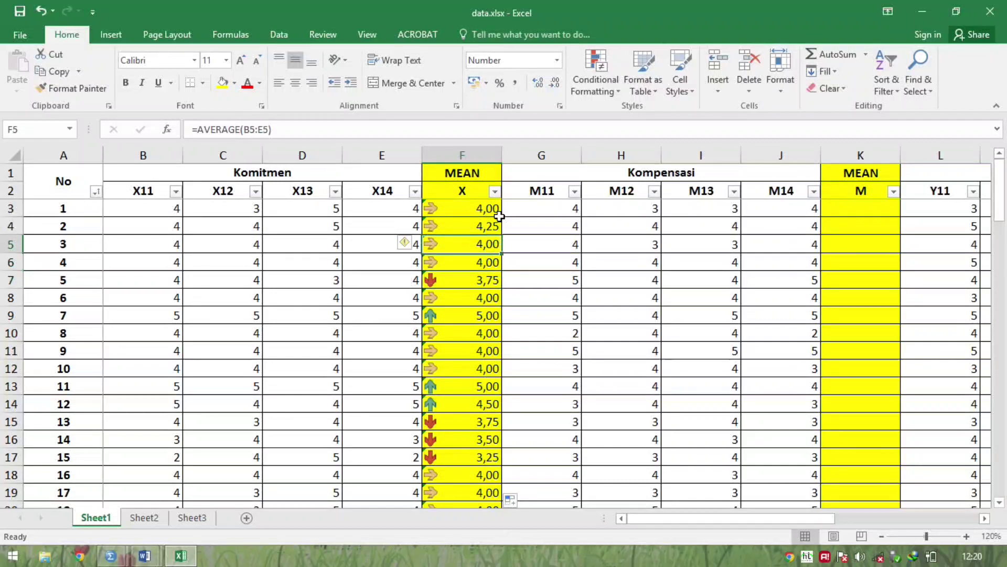
key("Down")
key("Down")
key("Down")
key("ctrl+Down")
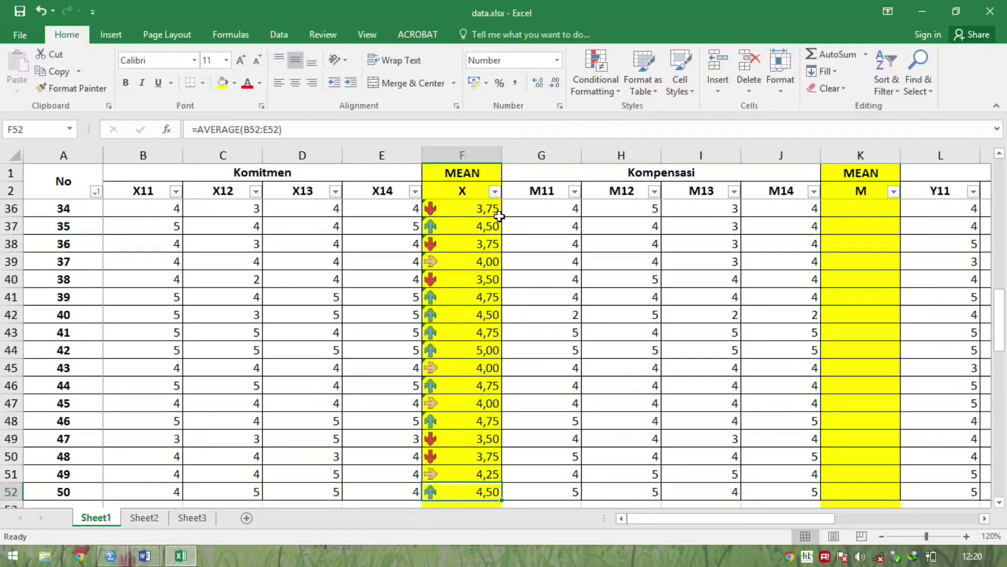
key("Up")
key("Up")
key("Up")
key("ctrl+Up")
key("Down")
key("Down")
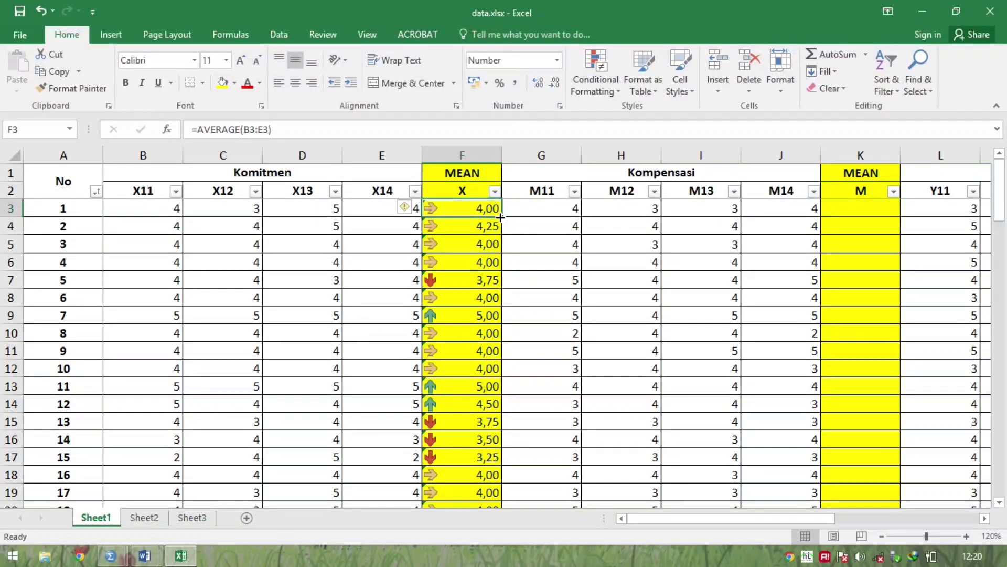
Examine the MEAN M column beside the Kompensasi items and the neighbouring Kinerja item columns
key("Right")
key("Left")
key("Right")
key("Right")
key("Right")
key("Right")
key("Right")
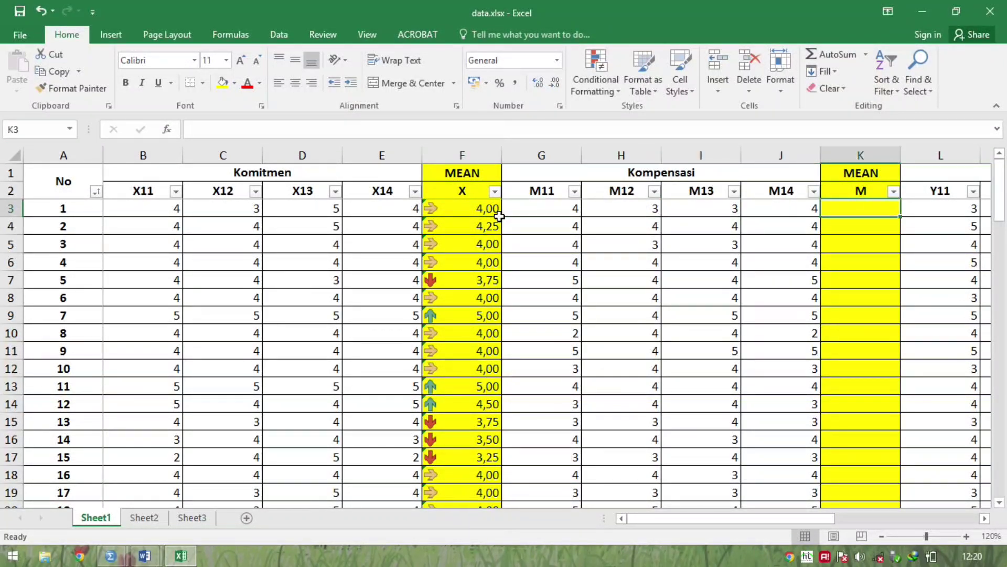
key("Right")
key("Left")
key("Right")
key("Right")
key("Right")
key("Left")
key("Left")
key("Left")
key("Up")
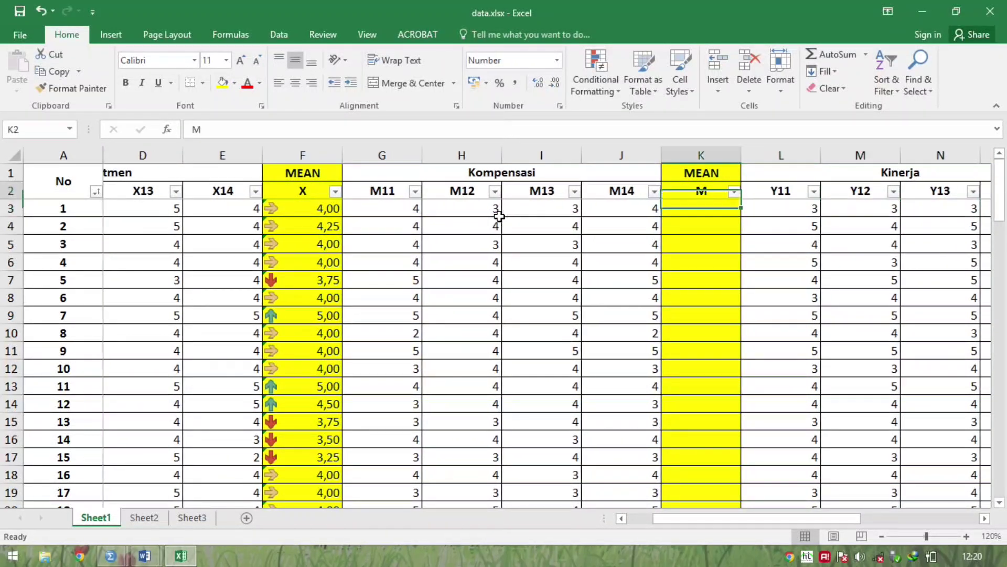
Enter the formula =AVERAGE(G3:J3) in cell K3 to calculate the first respondent's Kompensasi mean
key("Down")
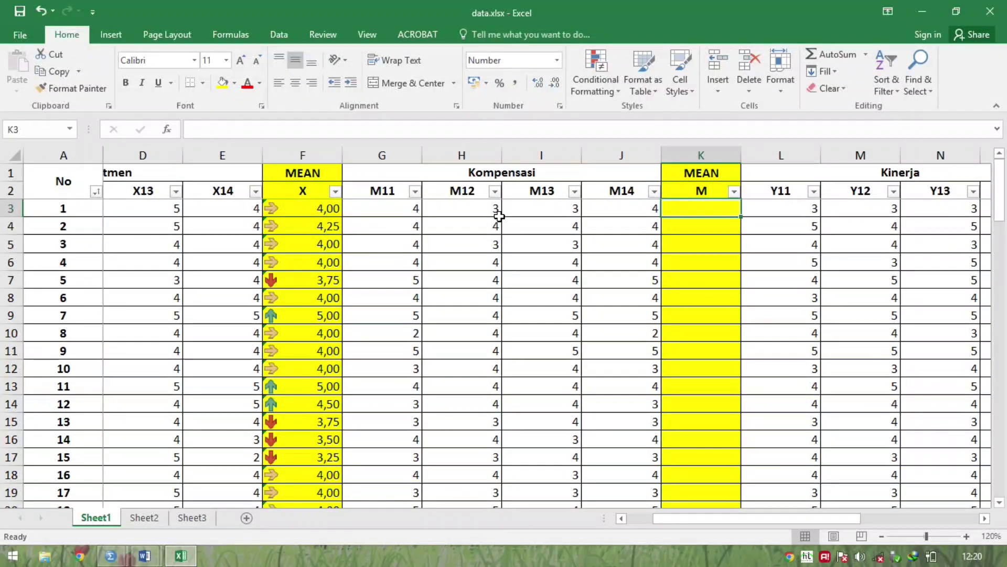
type("=aver")
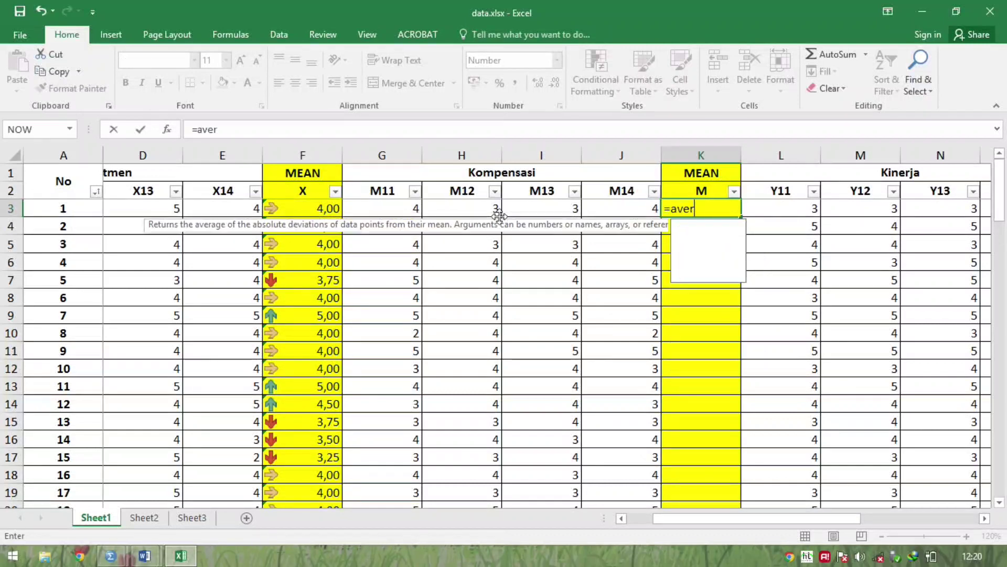
type("age(")
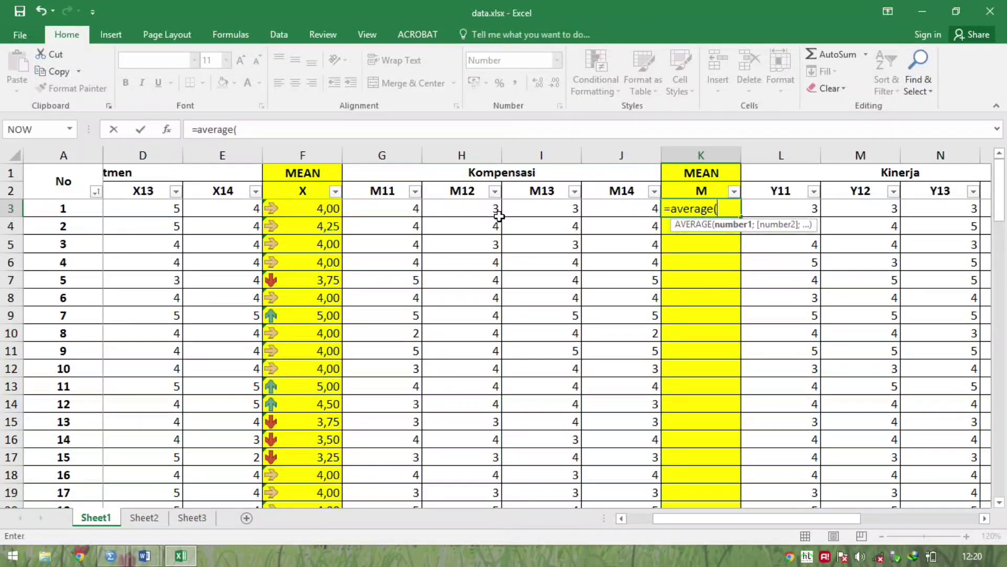
scroll(358, 210, "down", 1)
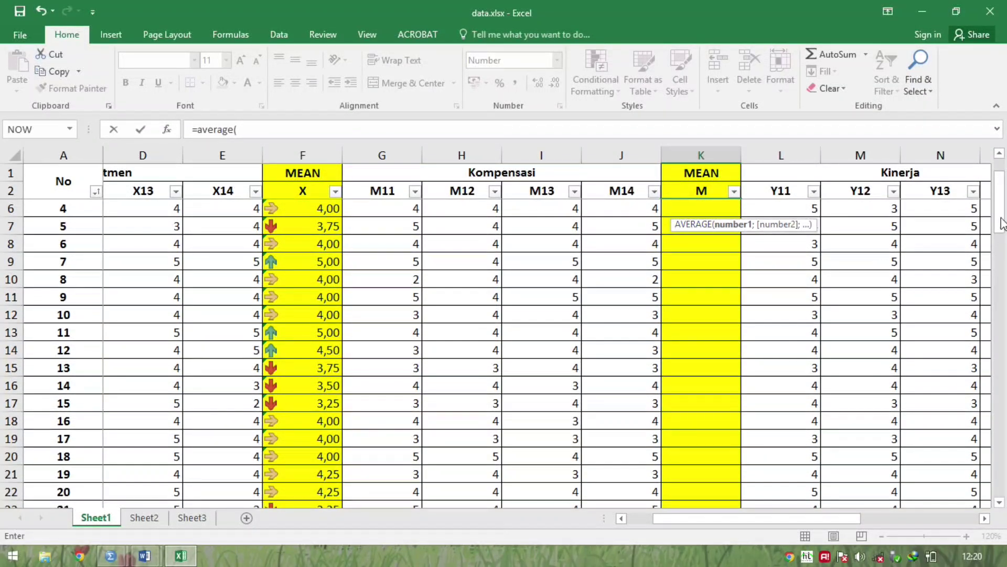
left_click_drag(1000, 221, 1002, 207)
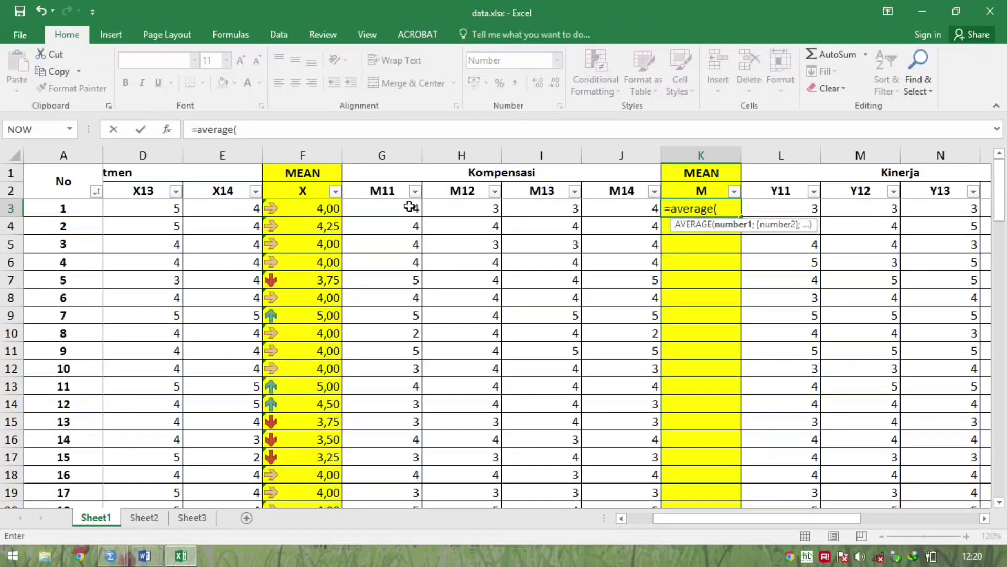
left_click_drag(407, 205, 625, 209)
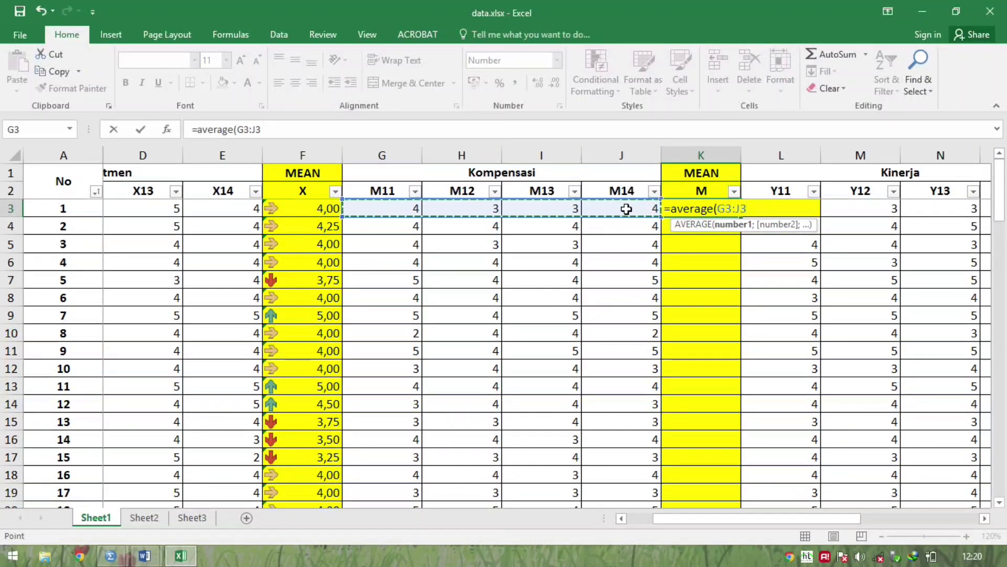
type(")")
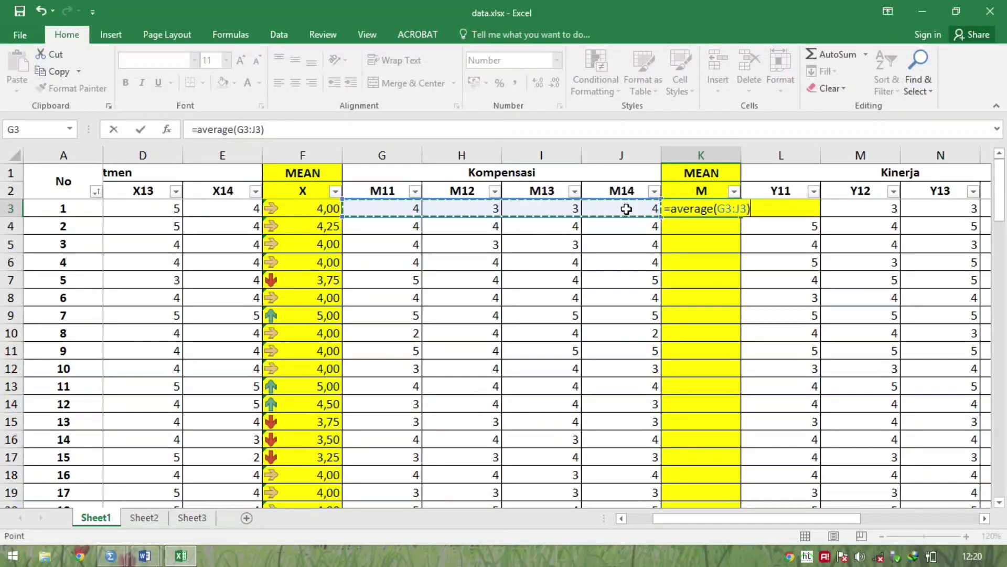
key("ctrl+Return")
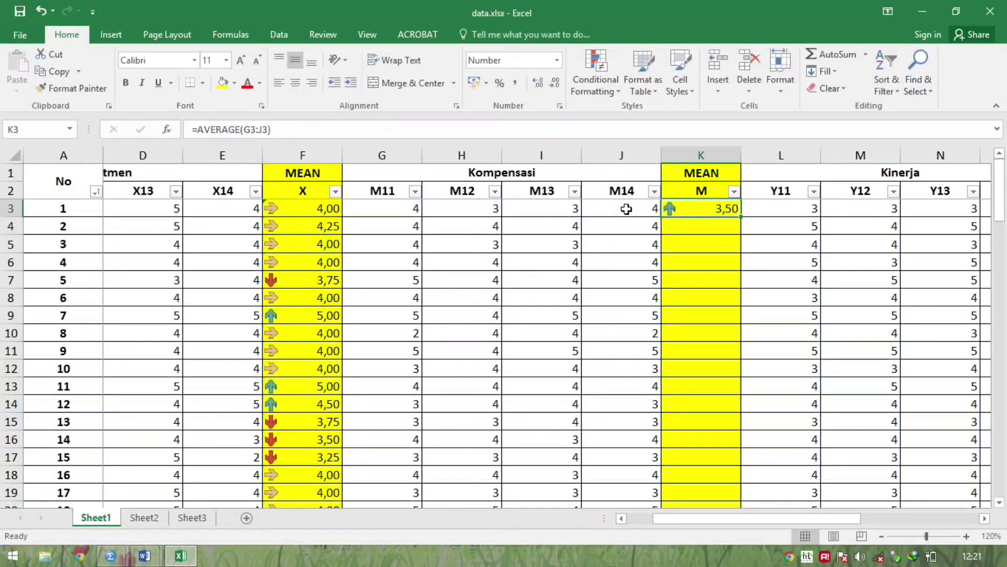
Fill the K3 formula down the MEAN M column and check the column through the last respondent
double_click(742, 216)
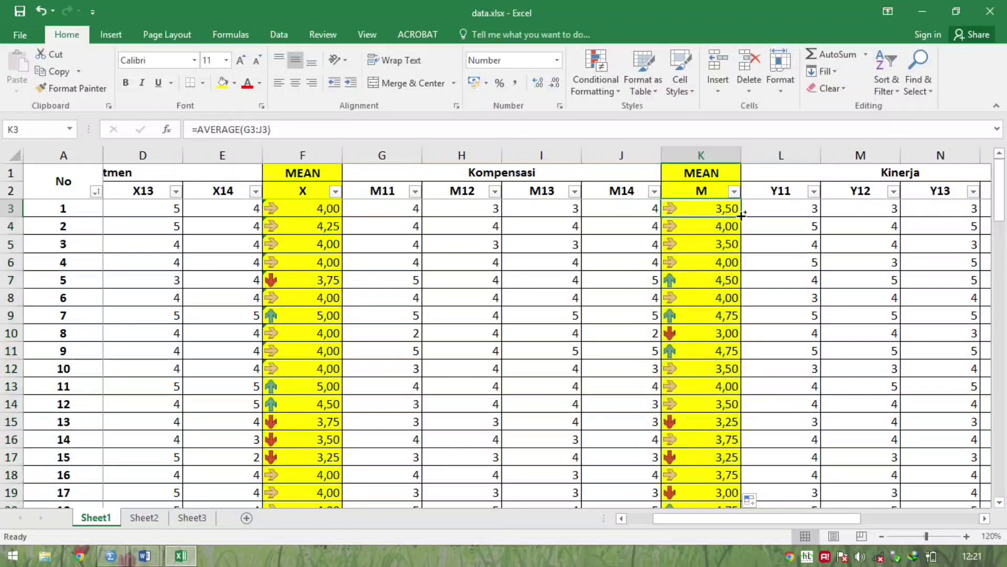
key("ctrl+Down")
key("ctrl+Up")
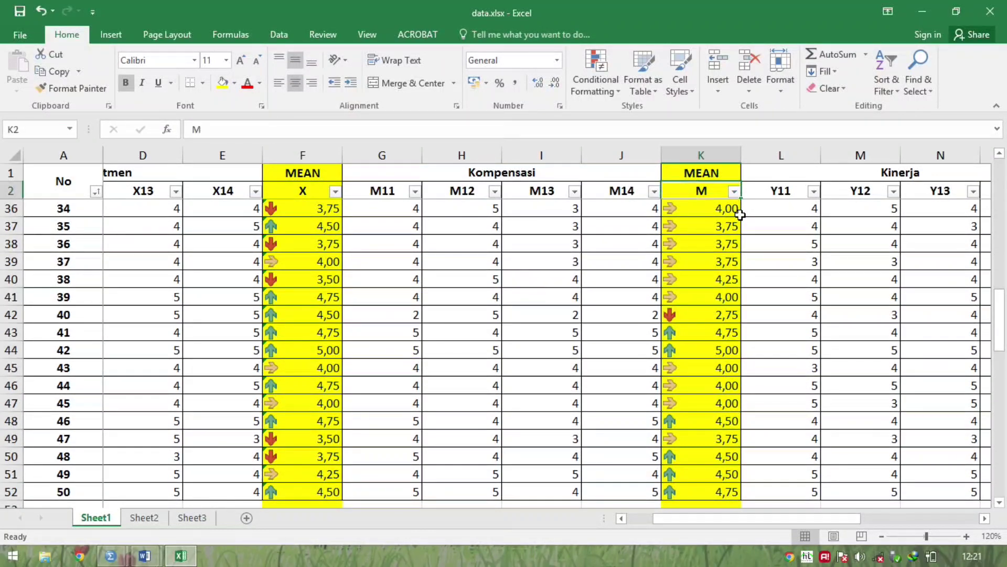
key("ctrl+Down")
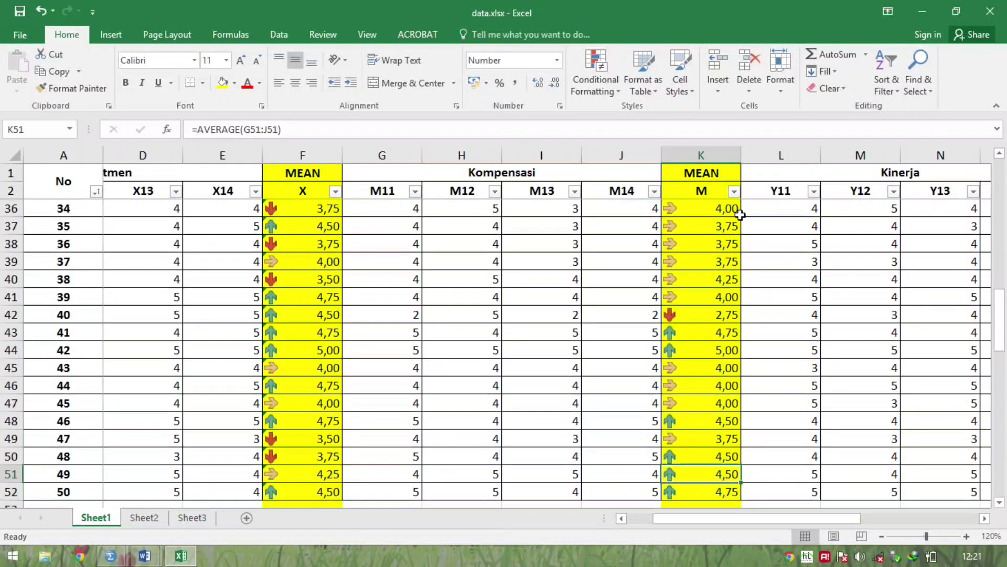
key("ctrl+Up")
key("Down")
key("Down")
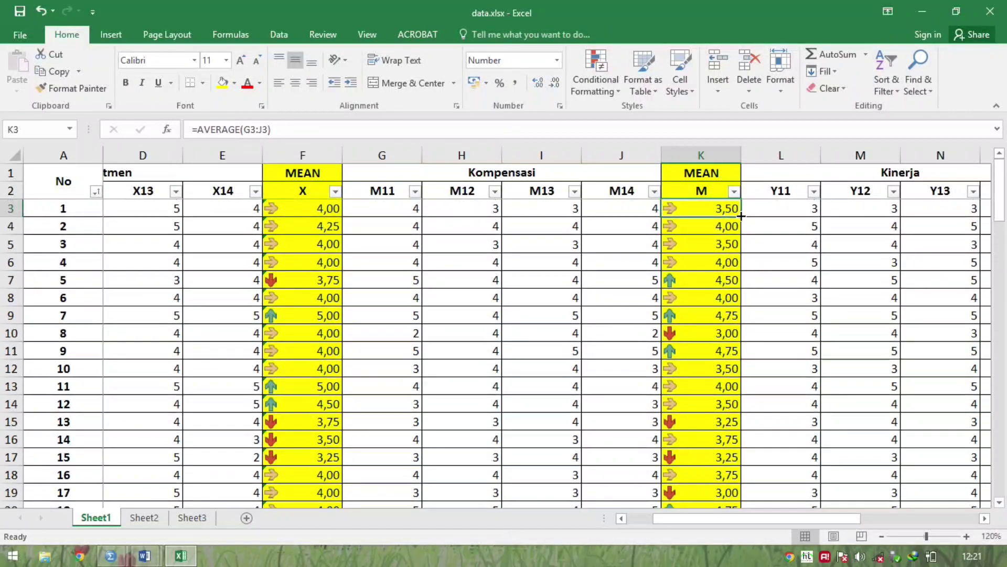
Enter the formula =AVERAGE(L3:O3) in cell P3 to calculate the first respondent's Kinerja mean
key("Right")
key("Right")
key("Right")
key("Right")
key("Right")
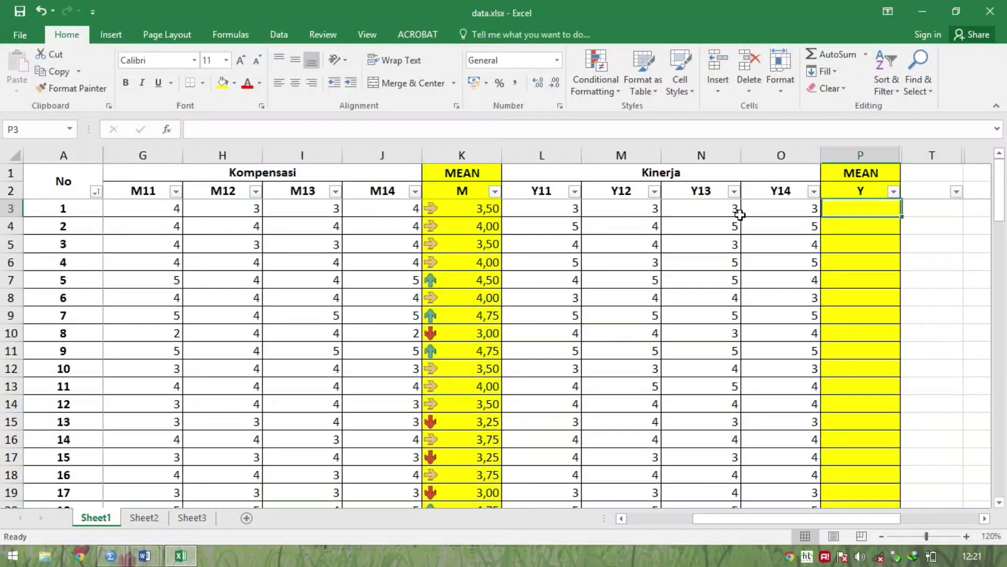
type("=average")
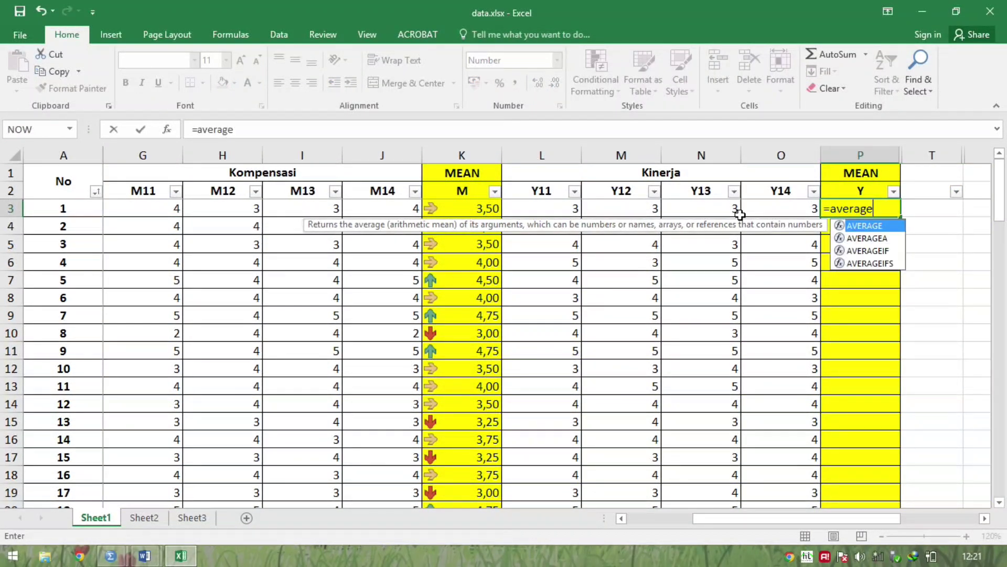
type("(")
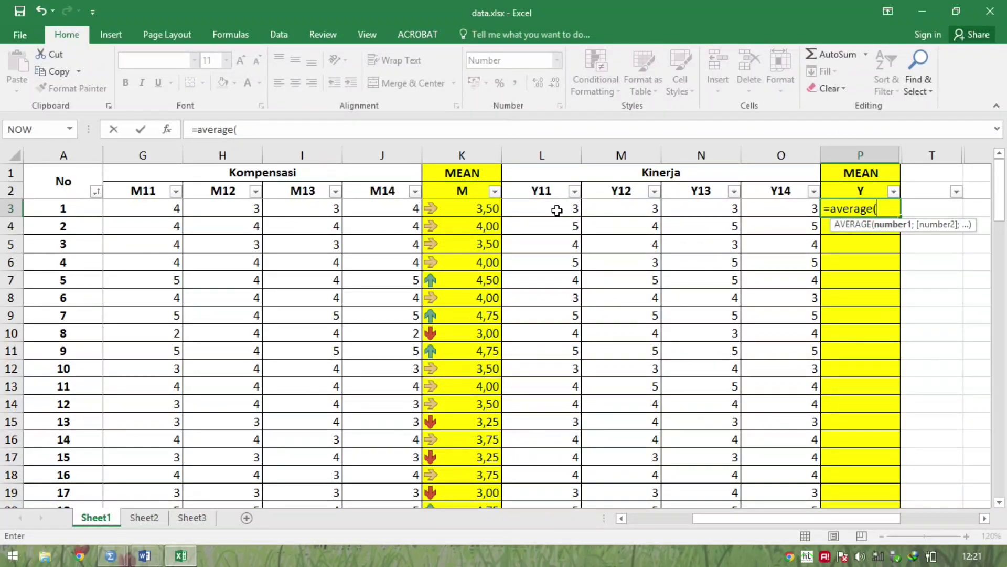
left_click_drag(557, 208, 797, 209)
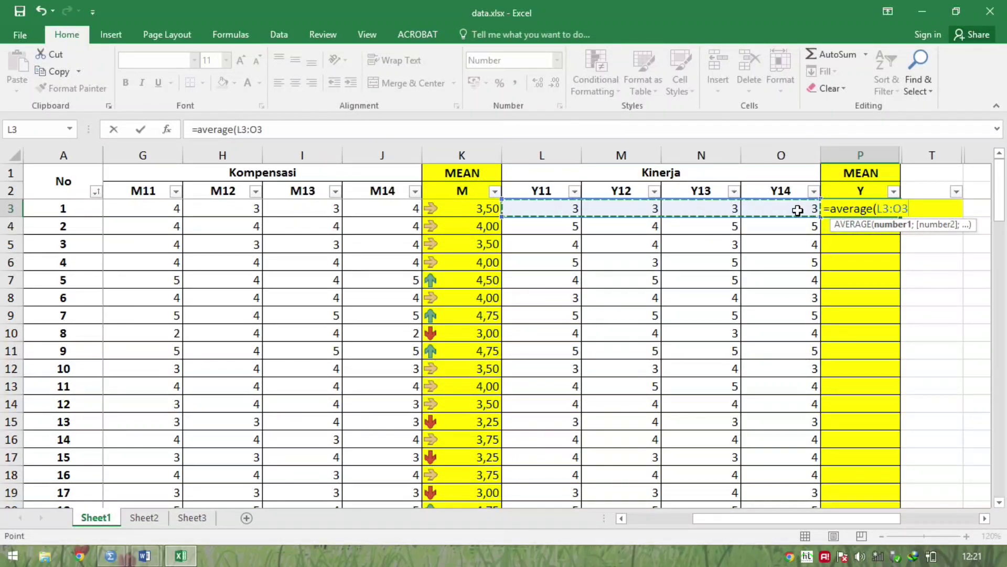
type(")")
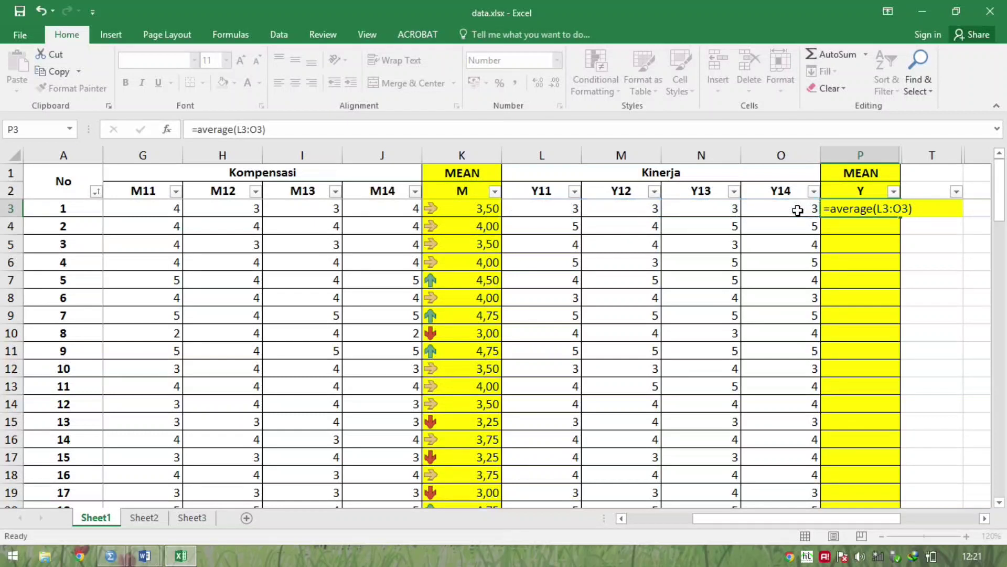
key("shift+Return")
key("Down")
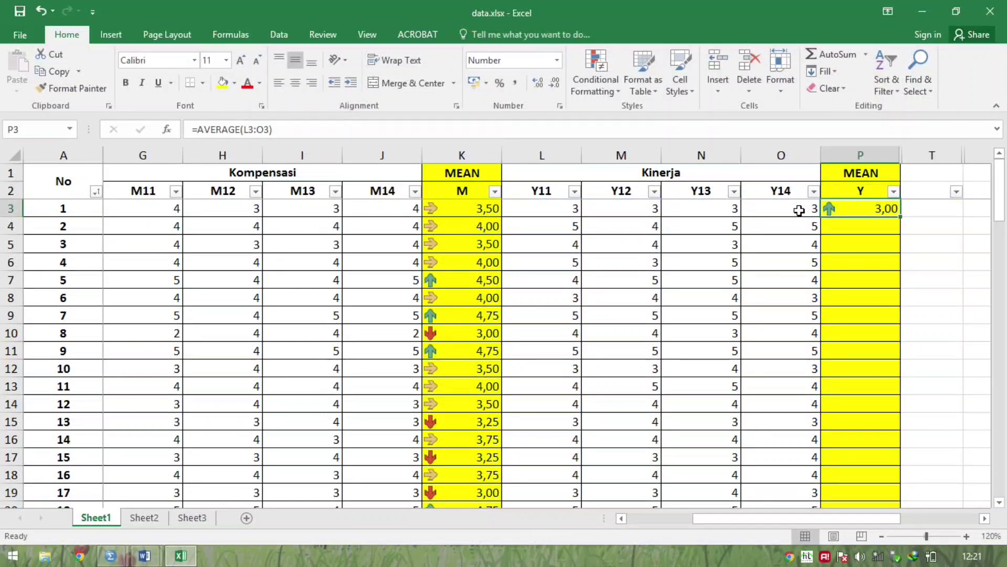
Fill the P3 formula down the MEAN Y column and reduce the sheet zoom to 100%
double_click(902, 216)
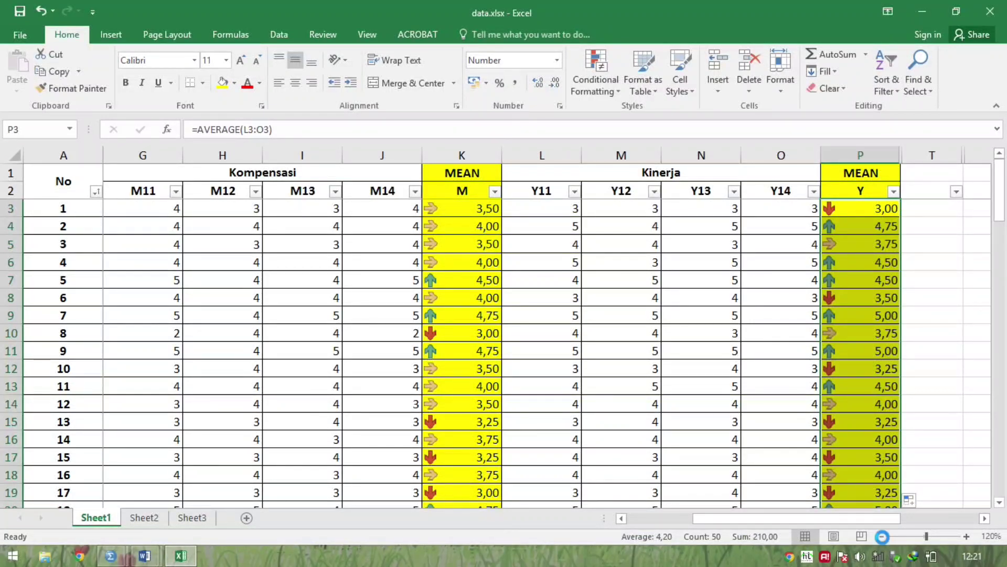
left_click(882, 535)
scroll(853, 521, "left", 3)
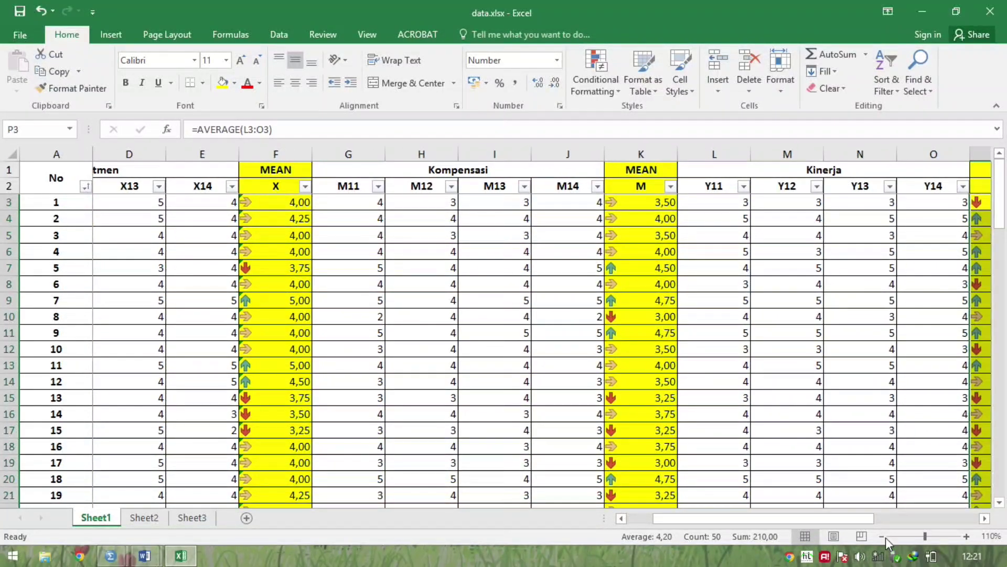
left_click(882, 535)
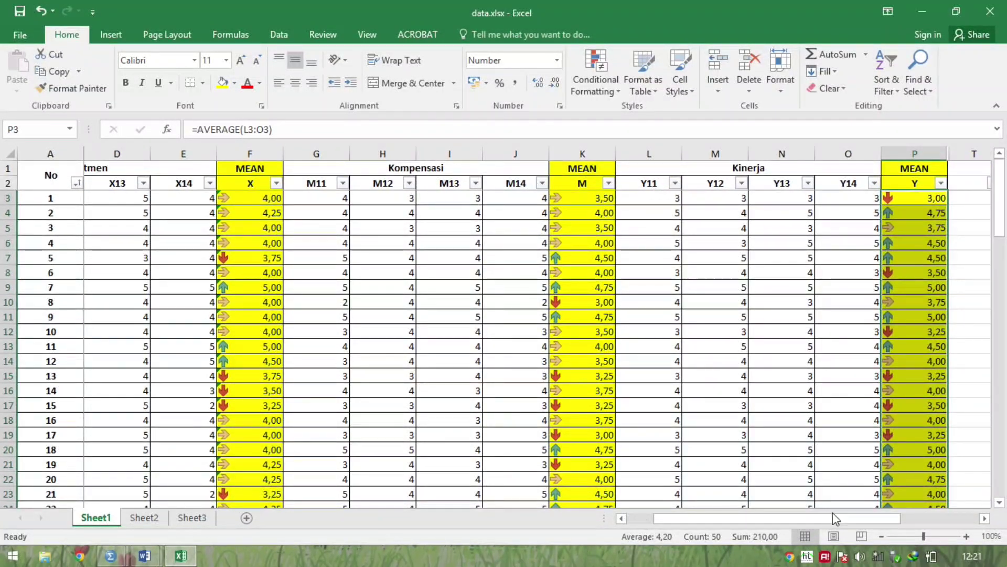
left_click_drag(832, 512, 746, 520)
left_click(167, 292)
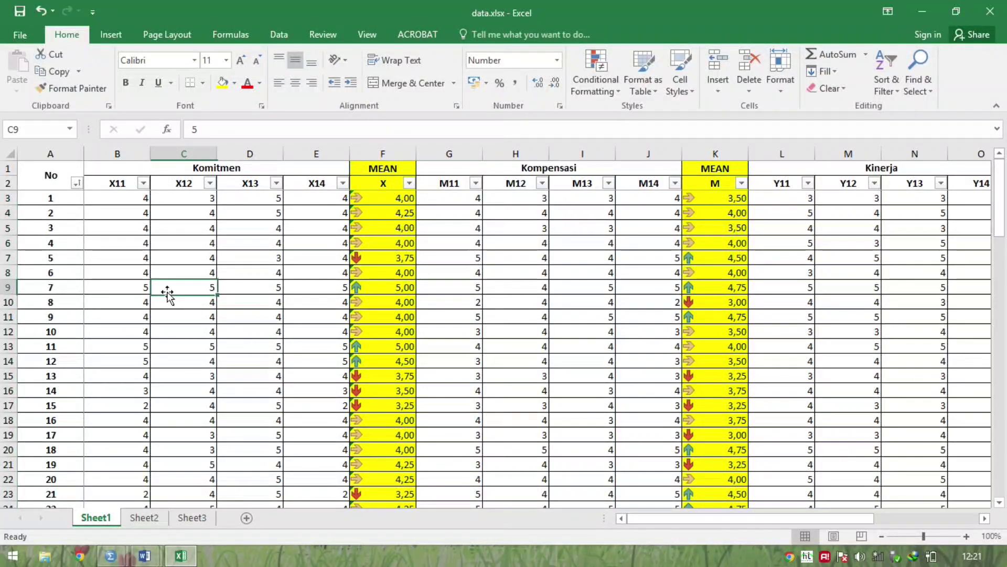
key("Up")
key("Up")
key("Up")
key("Up")
key("Left")
key("Left")
key("Up")
key("Right")
key("Up")
key("Up")
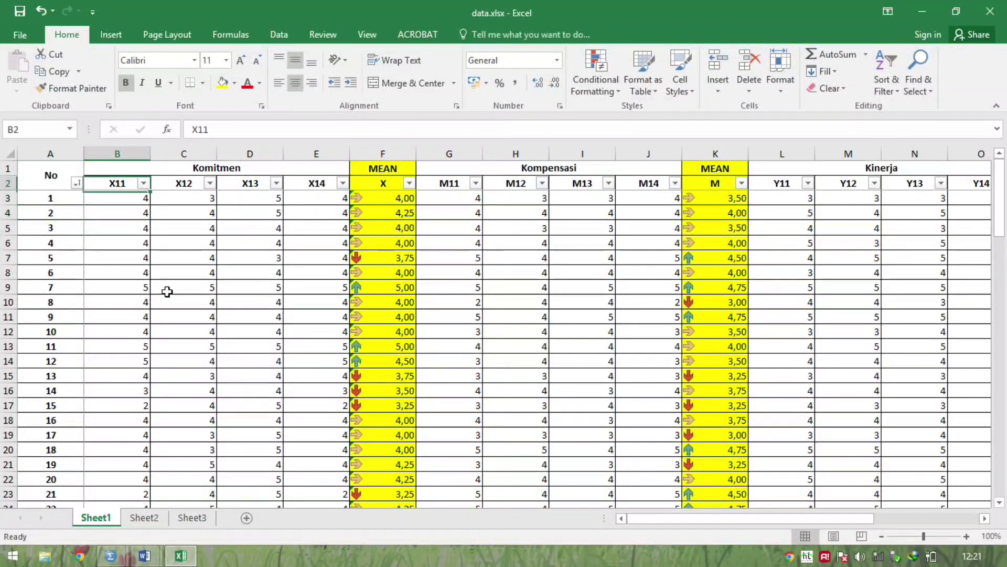
key("Down")
key("shift+Right")
key("shift+Right")
key("shift+Right")
key("shift+Right")
key("shift+Right")
key("shift+Right")
key("shift+Right")
key("shift+Right")
key("shift+Right")
key("shift+Right")
key("shift+Right")
key("shift+Right")
key("shift+Right")
key("shift+Right")
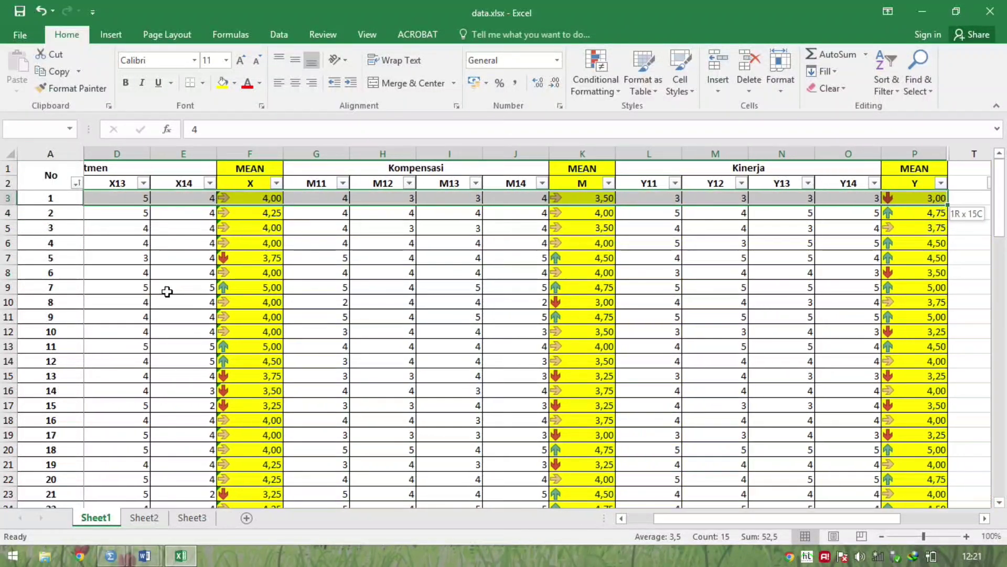
key("ctrl+shift+Down")
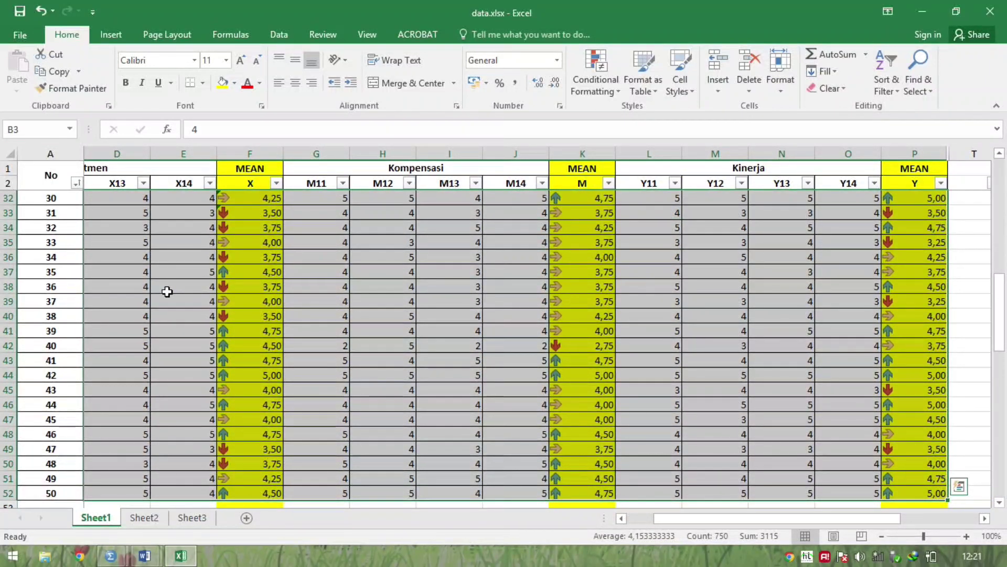
key("Left")
key("Right")
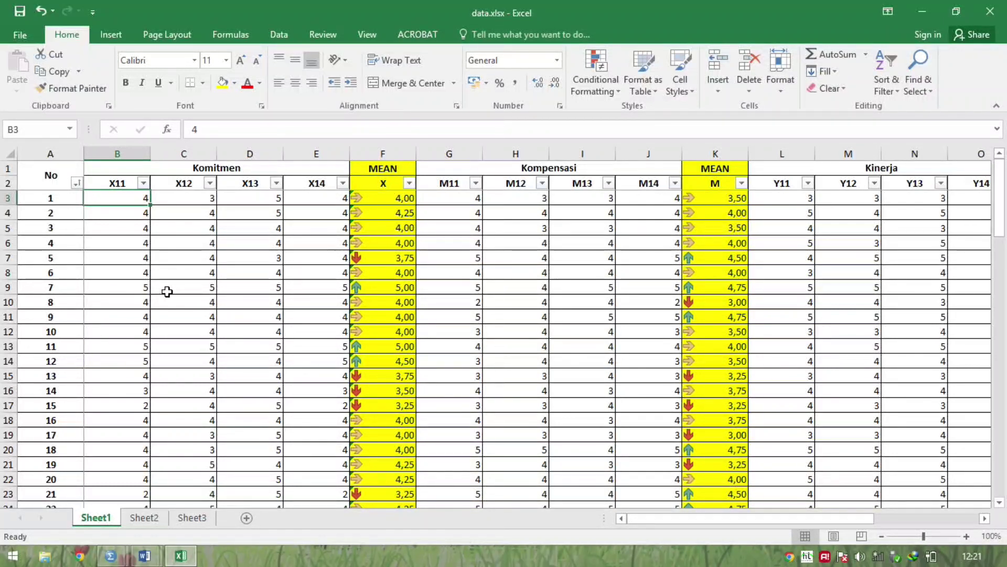
Copy the item scores and means of all 50 respondents in B3:P52, leaving out the headers and respondent numbers
key("Left")
key("Right")
key("Right")
key("Down")
key("Left")
key("Up")
key("ctrl+shift+Right")
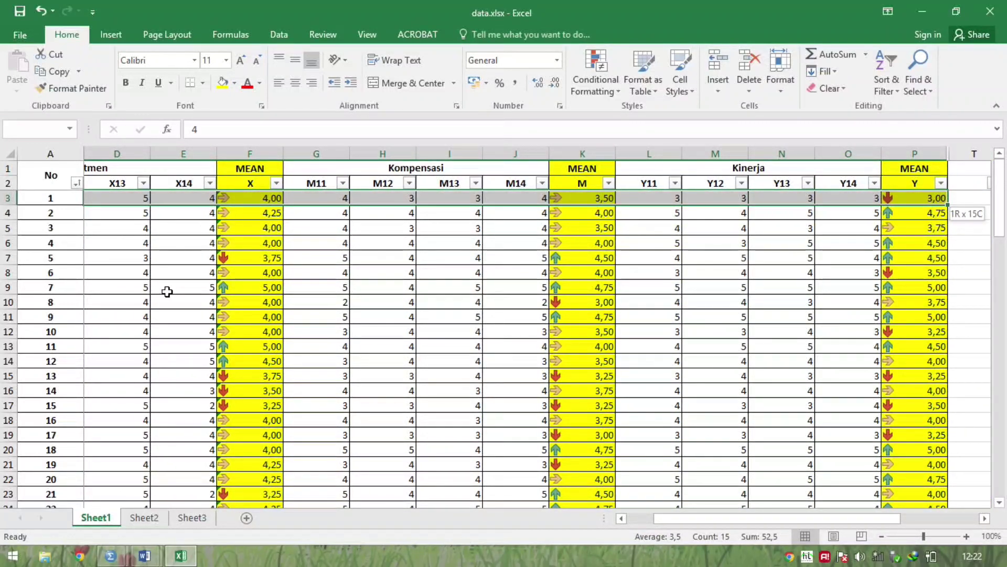
key("ctrl+shift+Down")
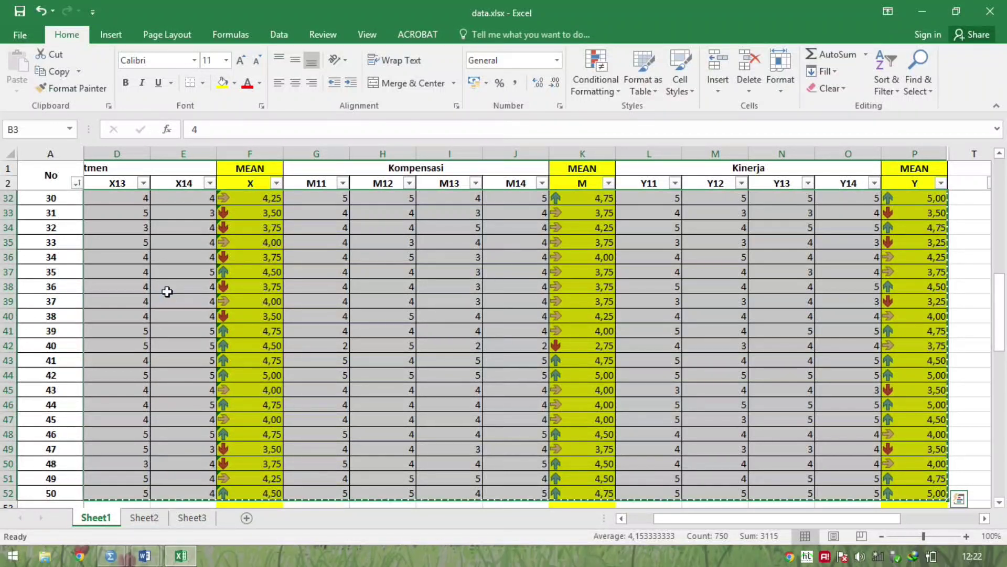
key("ctrl+c")
Switch to the empty Untitled4 dataset in the IBM SPSS Statistics Data Editor and go to its first row
key("alt+Tab")
key("alt+Tab")
key("alt+Tab")
key("alt+Tab")
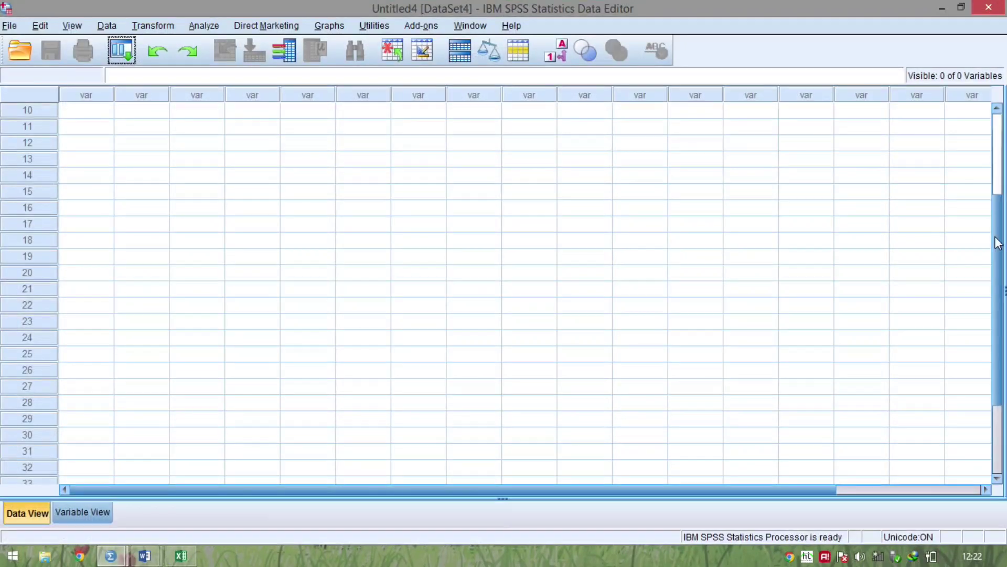
left_click_drag(998, 243, 1001, 132)
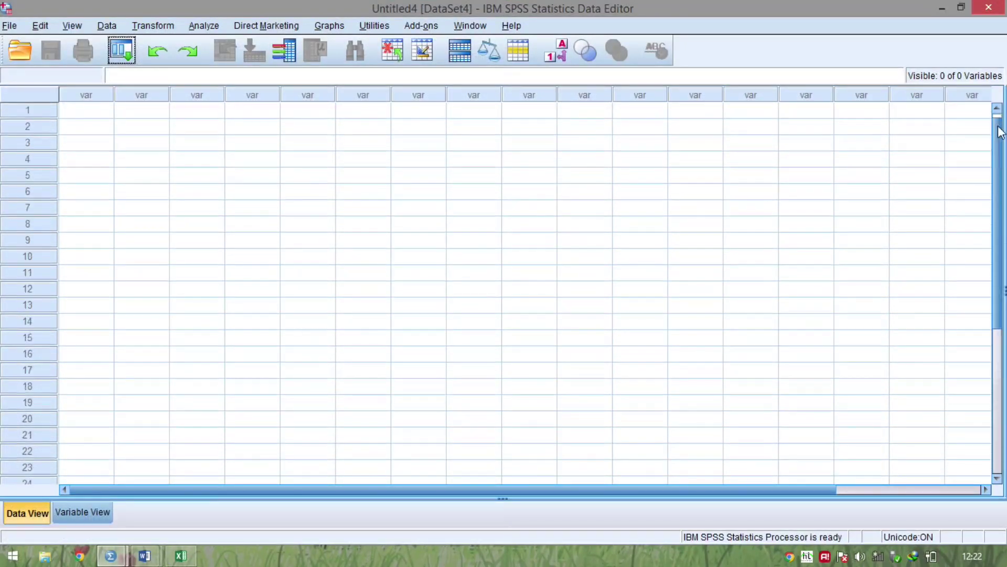
Paste the copied scores and means from the dataset's first cell onward and show the variable definitions
left_click(77, 117)
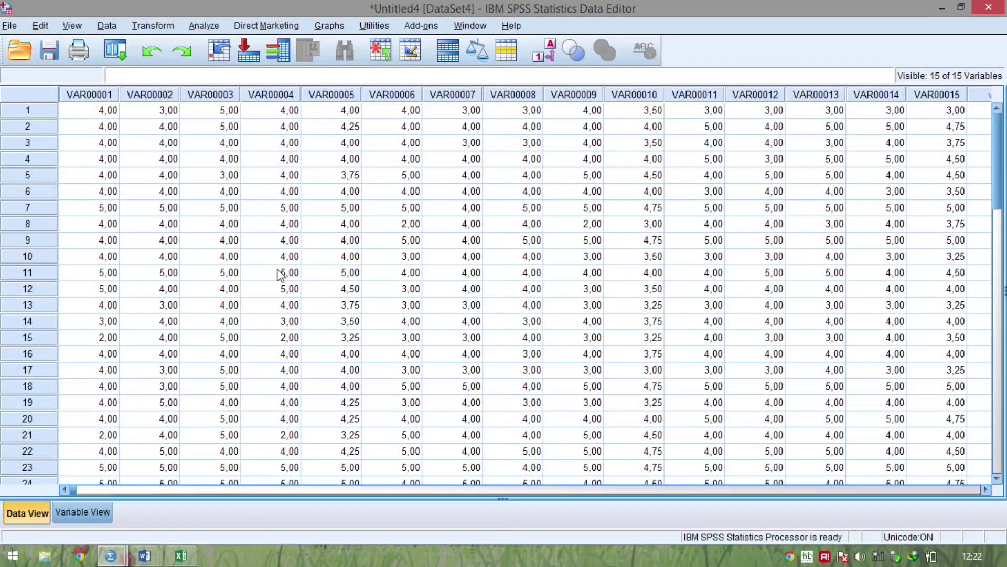
left_click(88, 512)
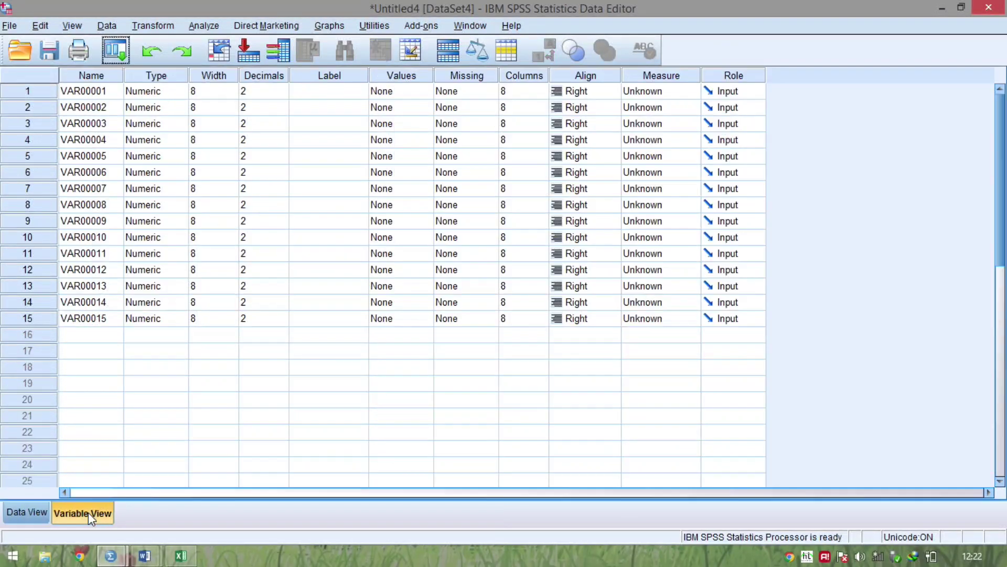
left_click(13, 518)
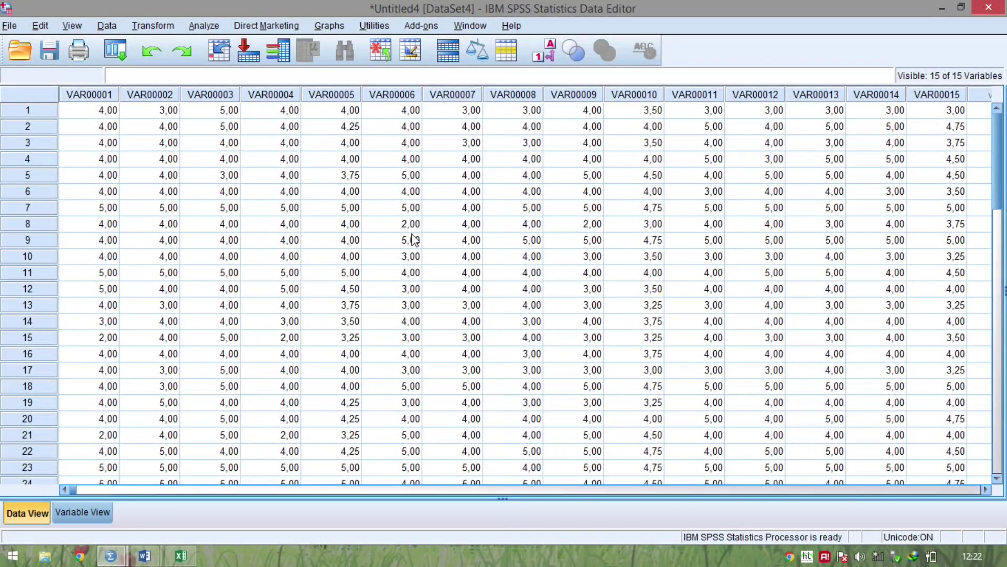
left_click(73, 511)
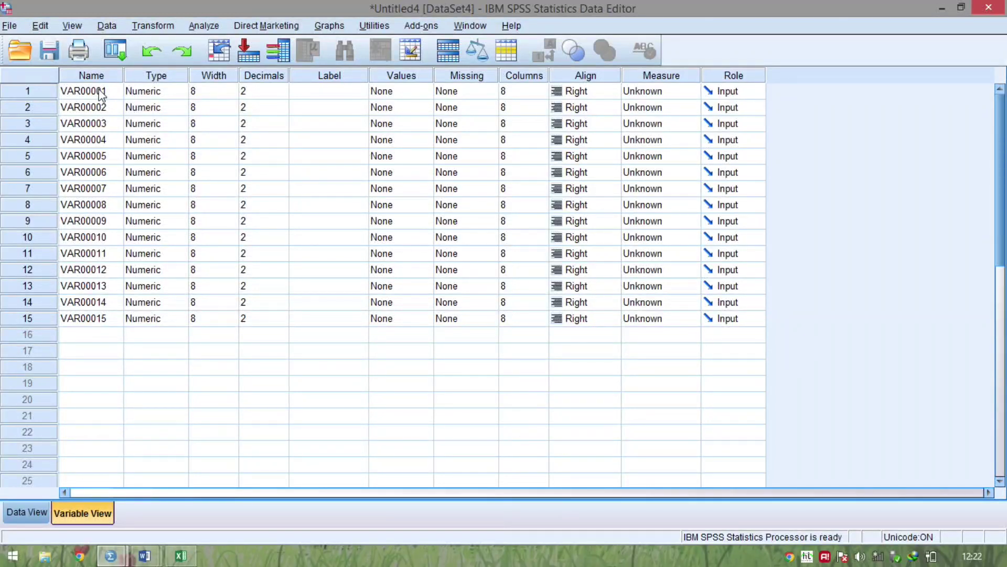
Switch to data.xlsx in Excel and copy the variable names in header cells B2:P2, from X11 through Y
key("alt+Tab")
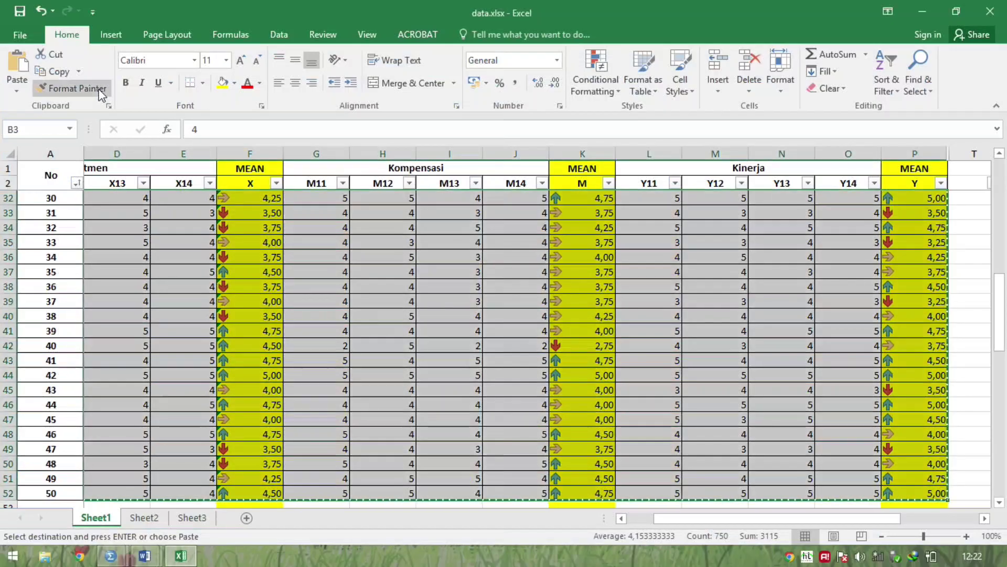
left_click(116, 198)
key("Left")
key("Left")
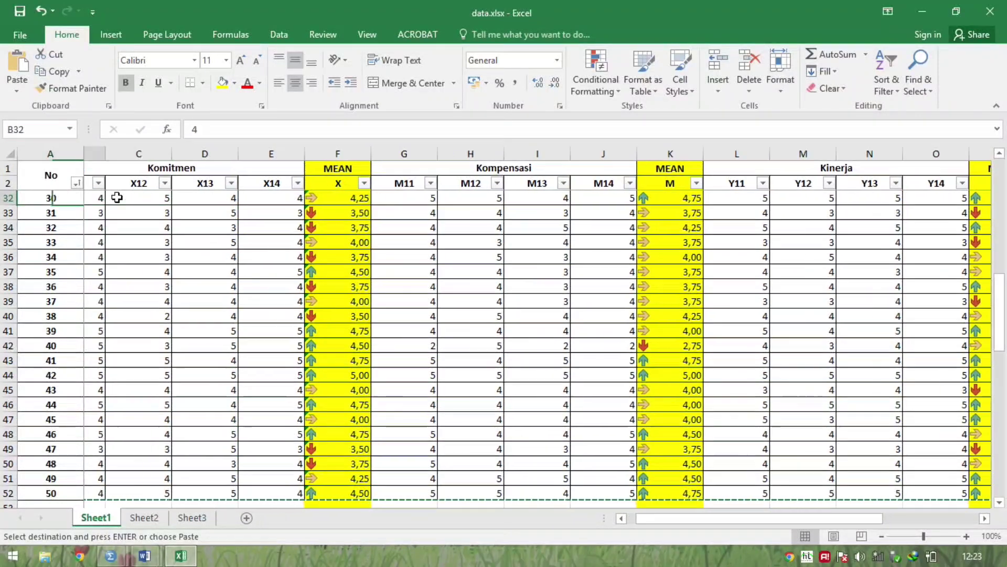
key("Right")
key("Left")
key("Up")
key("ctrl+Up")
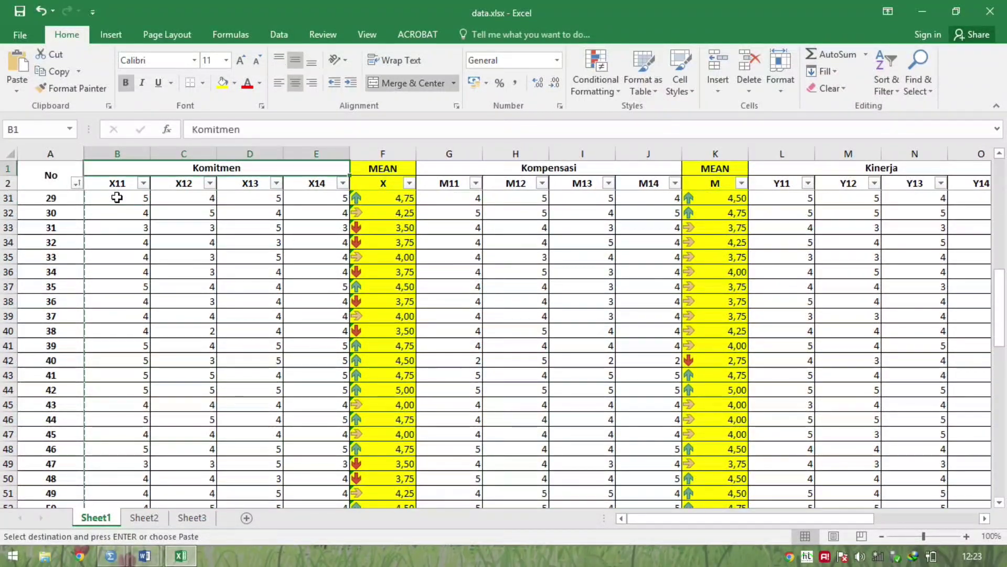
key("Down")
scroll(116, 197, "up", 9)
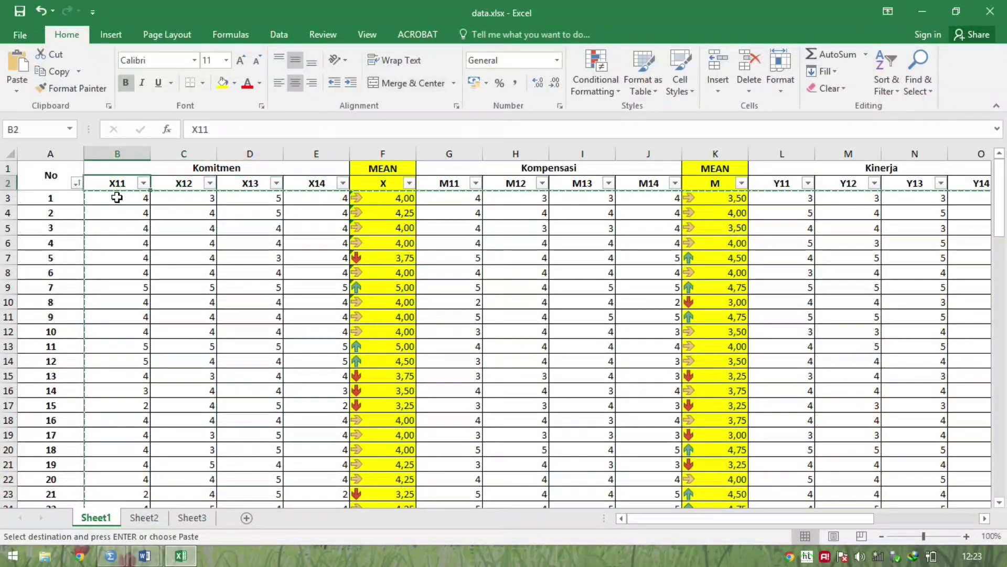
key("shift+Right")
key("shift+Right")
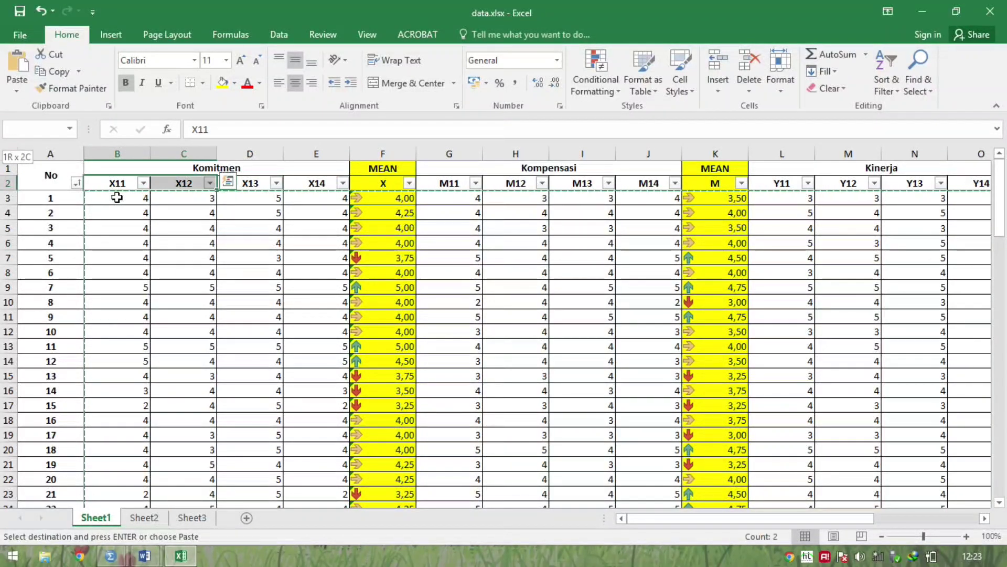
key("shift+Right")
key("shift+Right")
key("shift+Right")
key("shift+Right")
key("shift+Right")
key("shift+Right")
key("shift+Right")
key("shift+Right")
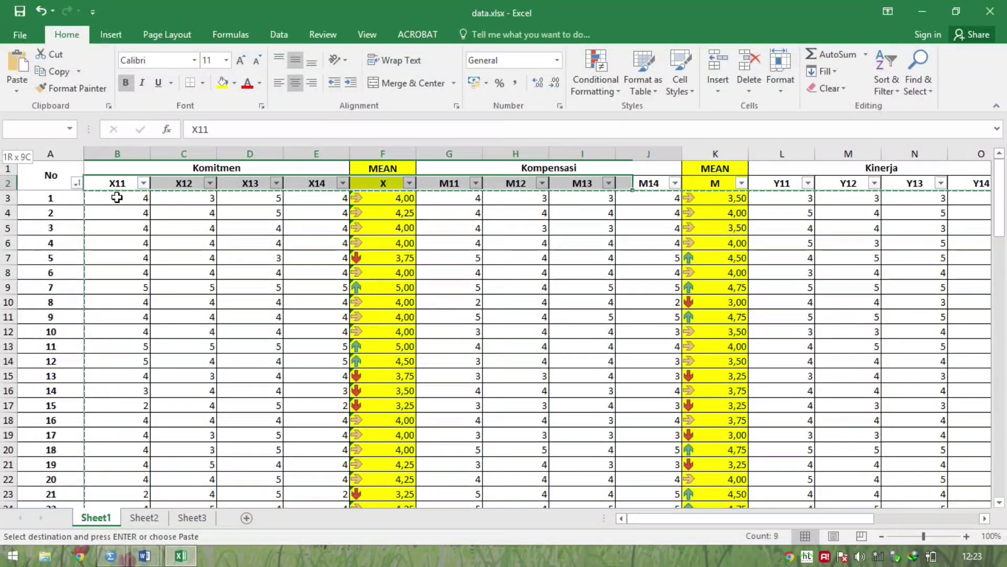
key("shift+Right")
key("shift+Right")
key("shift+Right")
key("shift+Left")
key("shift+Left")
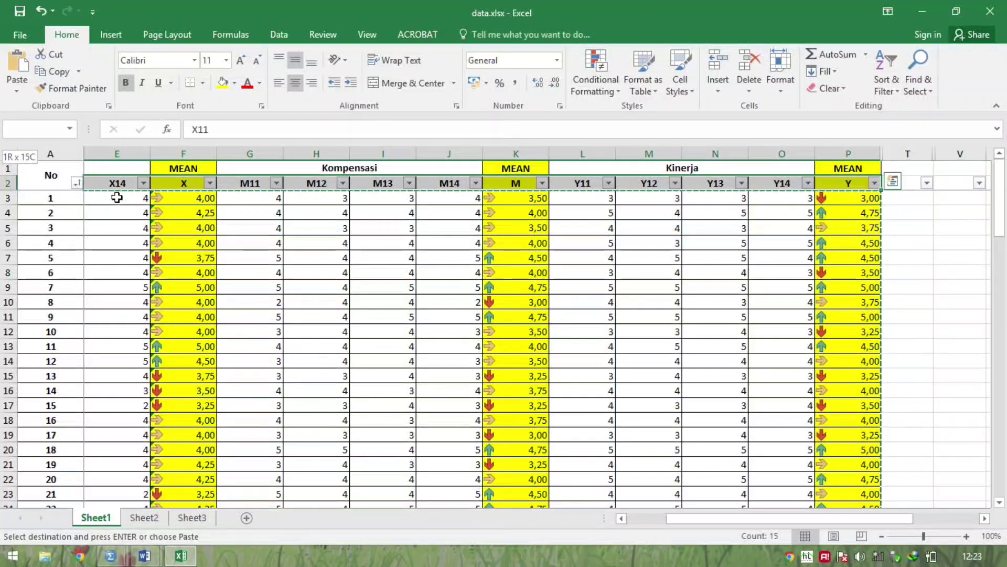
key("ctrl+c")
Paste the copied variable names transposed into a single column starting at the empty cell V5
key("Left")
key("Right")
key("Right")
key("Right")
key("Right")
key("Right")
key("Right")
key("Right")
key("Right")
key("Right")
key("Right")
key("Right")
key("Right")
key("Right")
key("Right")
key("Right")
key("Right")
key("Right")
key("Right")
key("Right")
key("Right")
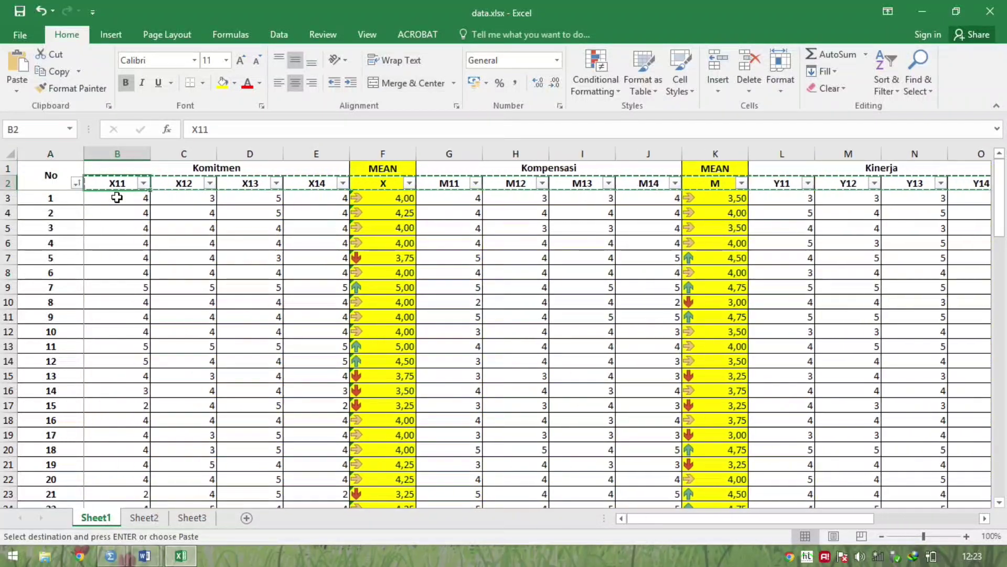
key("Right")
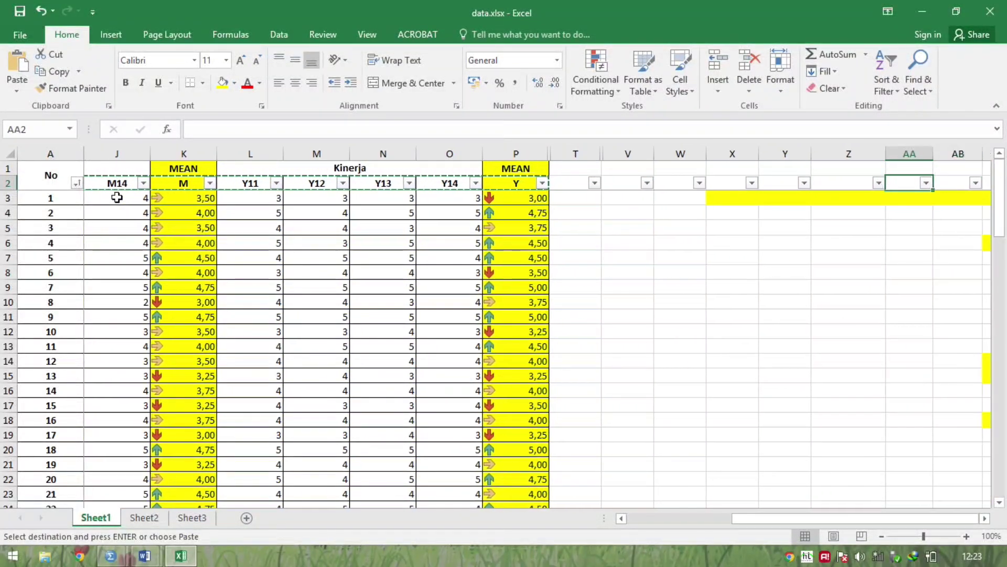
key("Left")
key("Left")
key("Left")
key("Left")
key("Left")
key("Left")
key("Right")
key("Right")
key("Down")
key("Down")
key("Down")
key("Left")
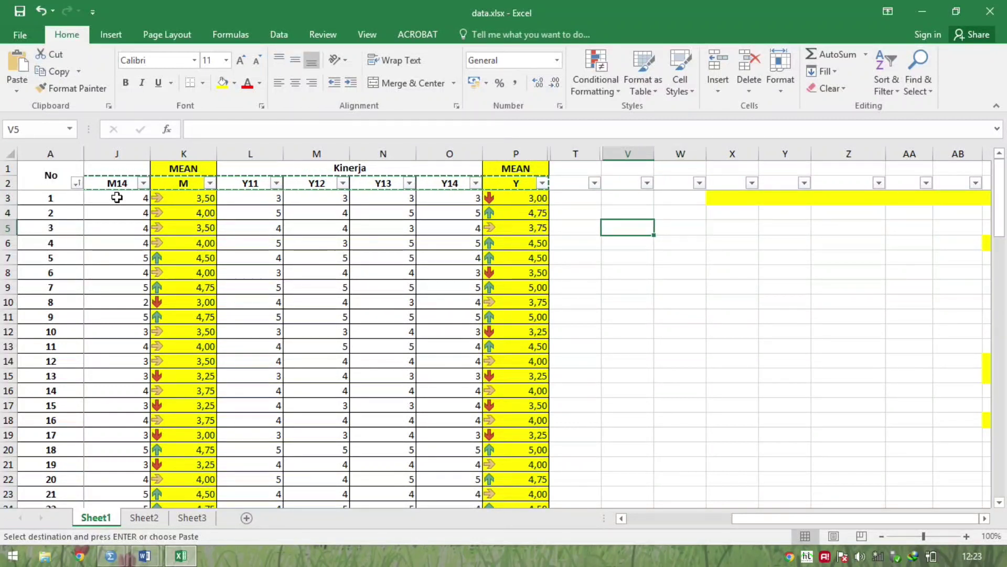
key("ctrl+v")
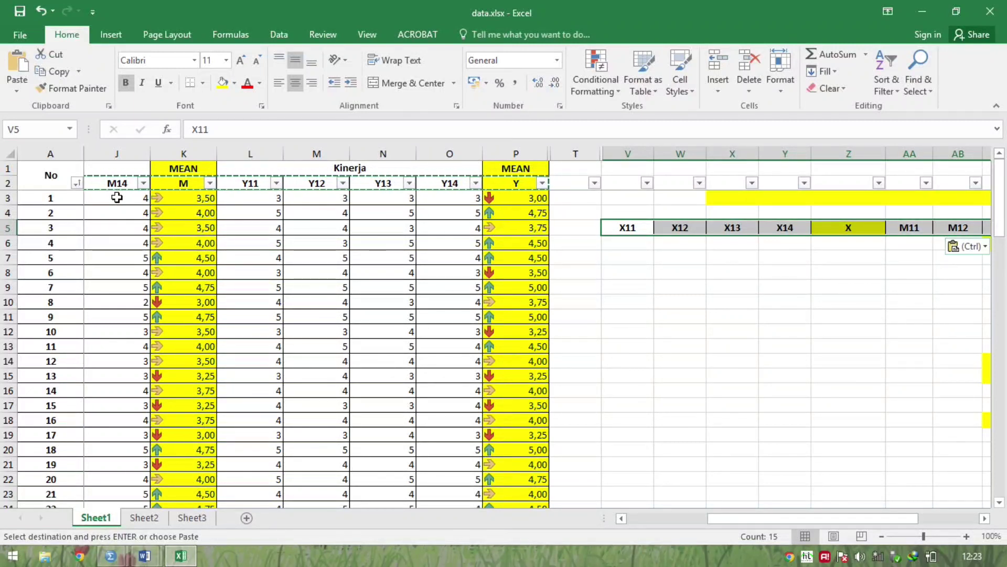
key("ctrl")
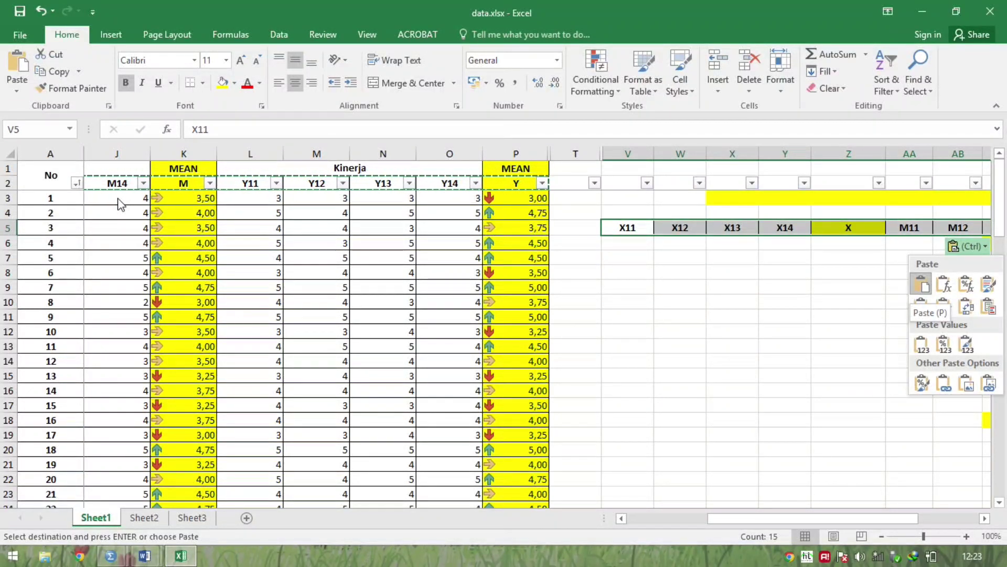
key("t")
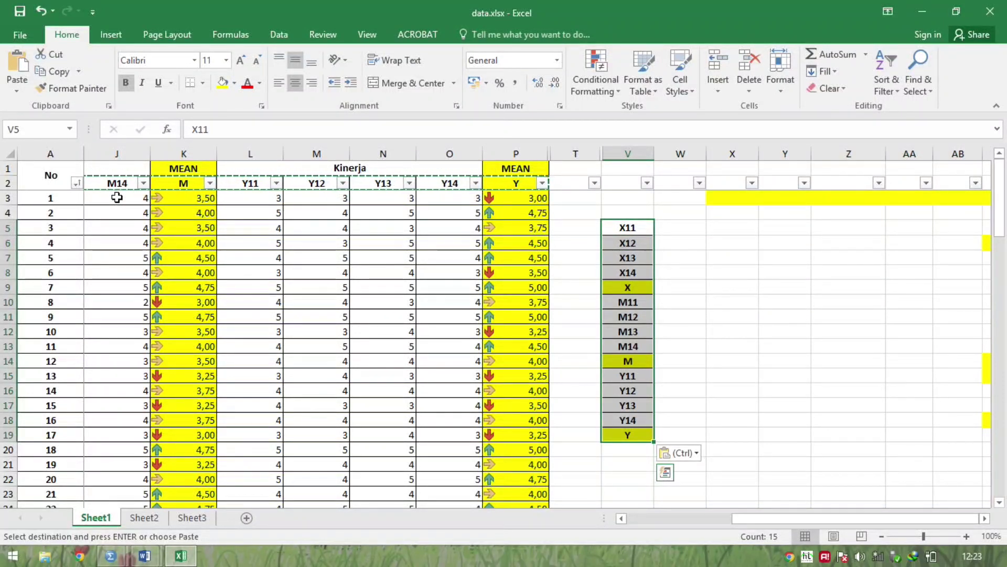
Copy the column of names, paste it over the 15 default variable names in SPSS from the first row, and return to the data
key("ctrl+c")
key("alt+Tab")
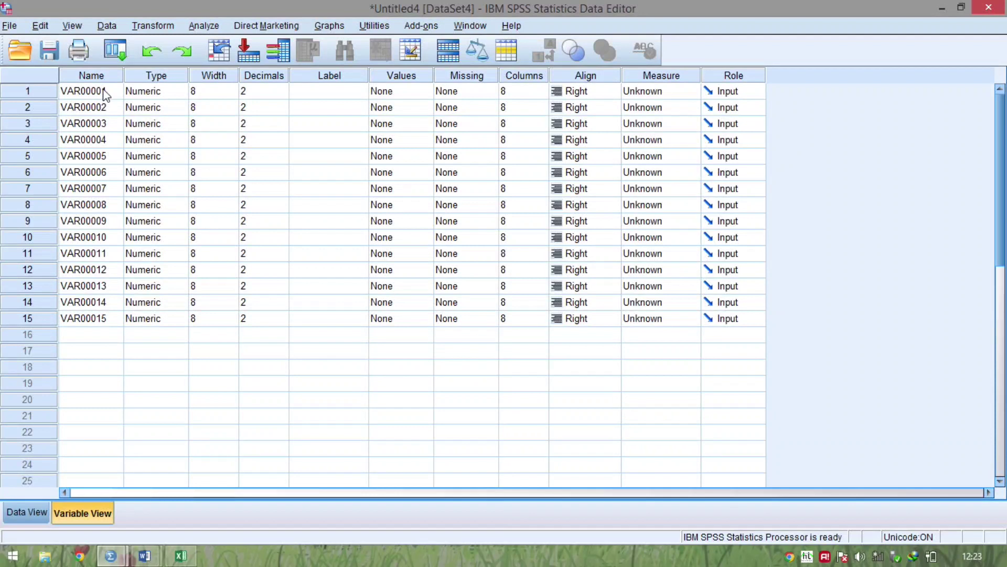
left_click(105, 94)
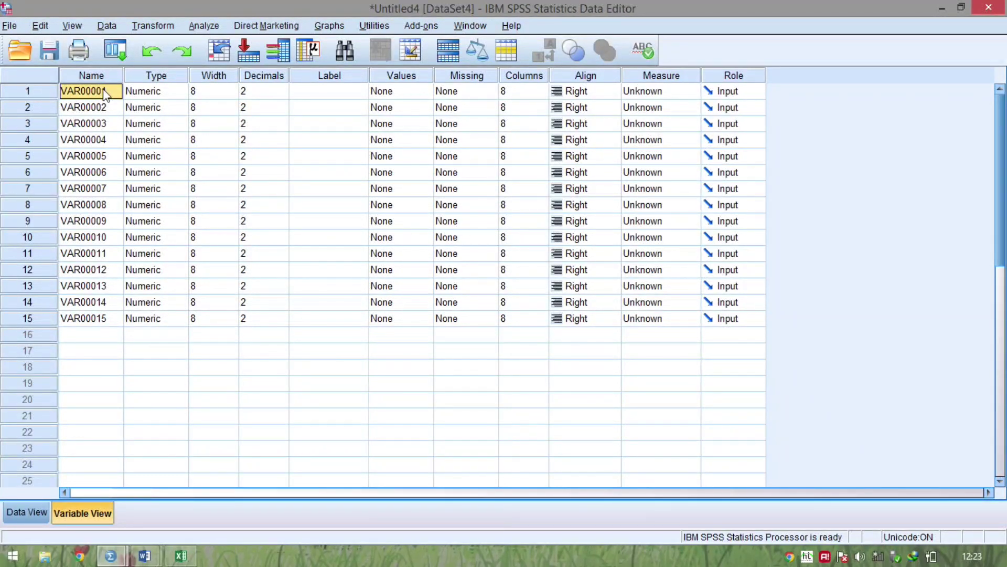
key("ctrl+v")
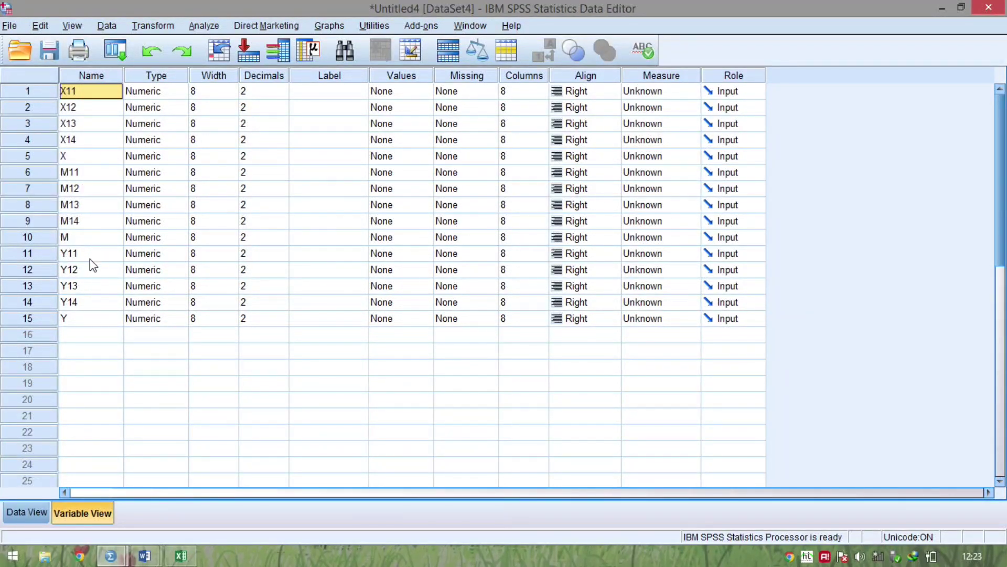
left_click(32, 511)
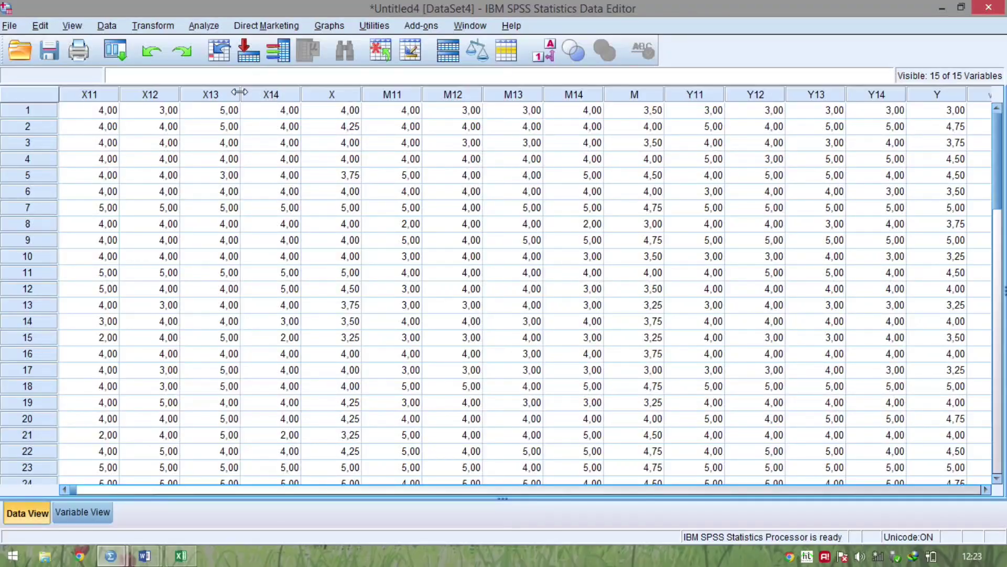
Compare the Komitmen, Kompensasi and Kinerja columns in the Excel sheet with the named variables in the SPSS dataset
key("alt+Tab")
key("Left")
key("Left")
key("Left")
key("Left")
key("Left")
key("Left")
key("Left")
key("Left")
key("Left")
key("Left")
key("Left")
key("Left")
key("Left")
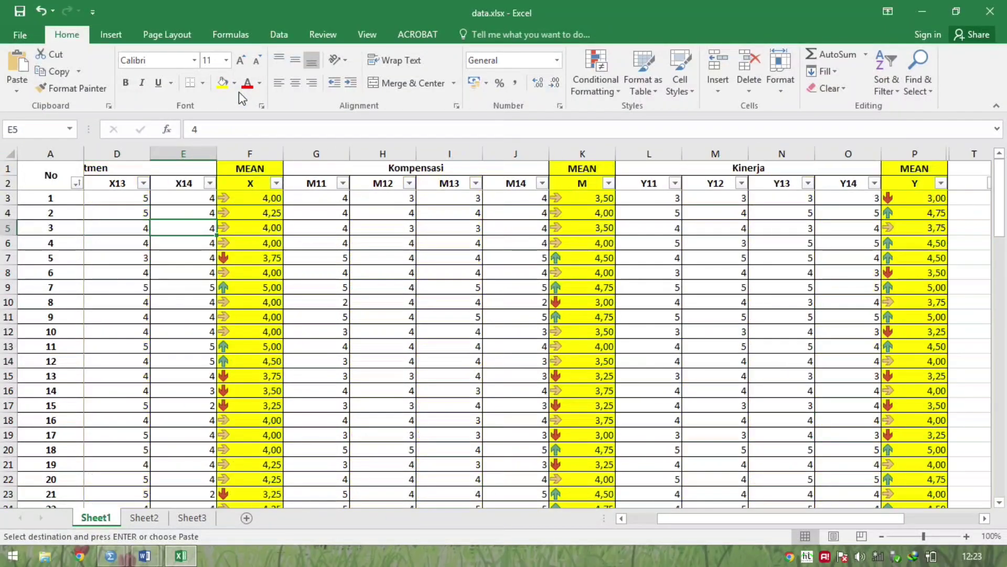
key("Left")
key("Left")
key("Left")
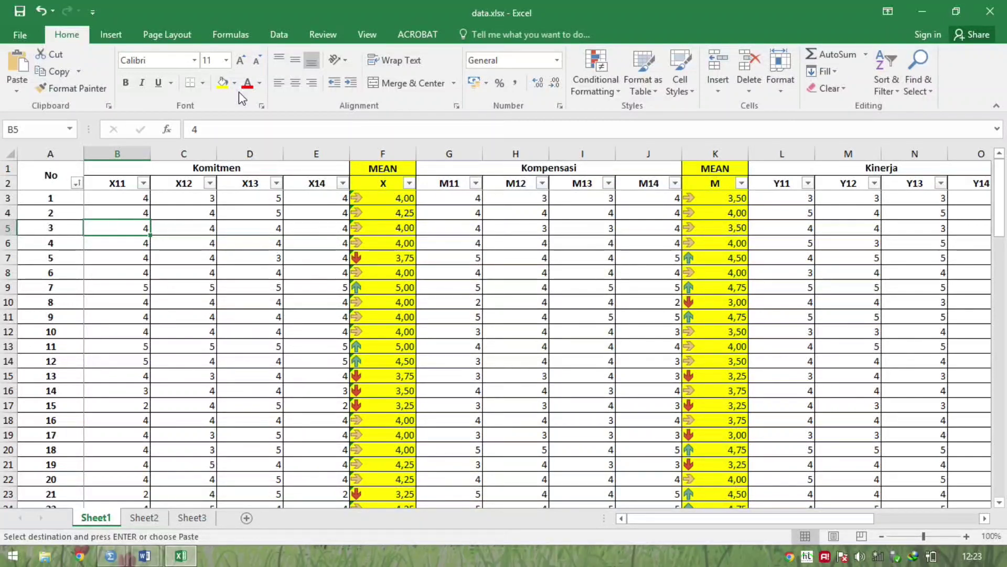
key("alt+Tab")
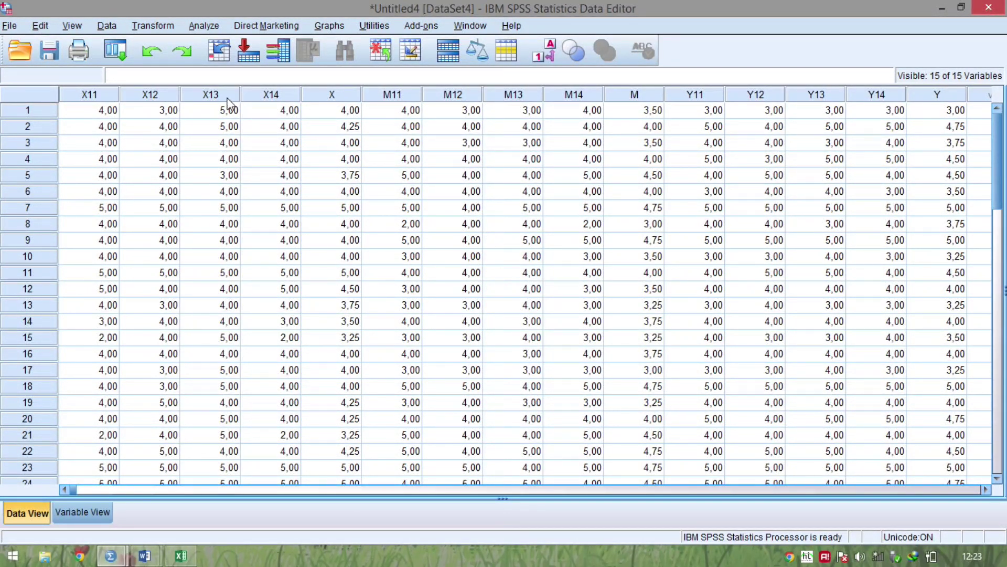
key("alt+Tab")
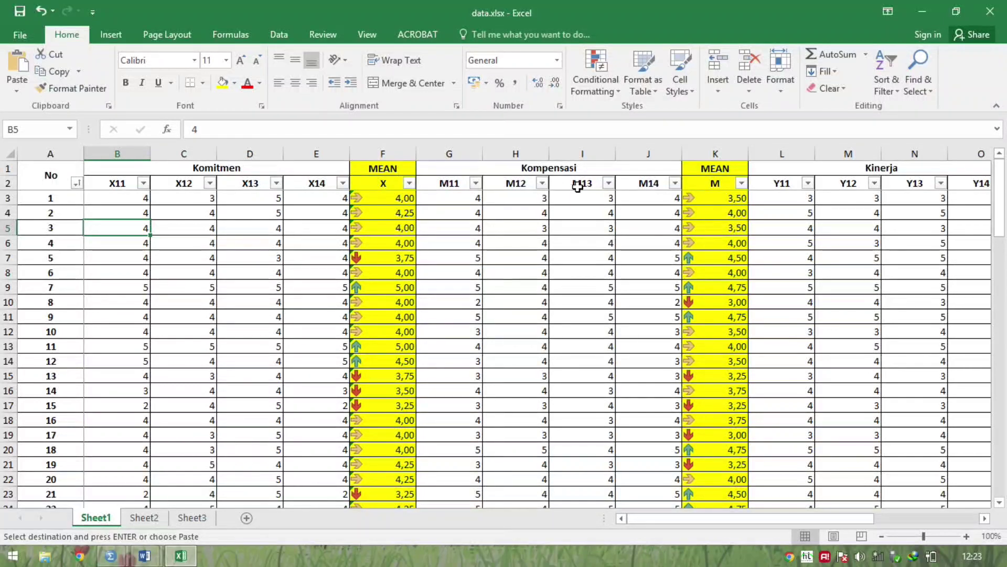
key("alt+Tab")
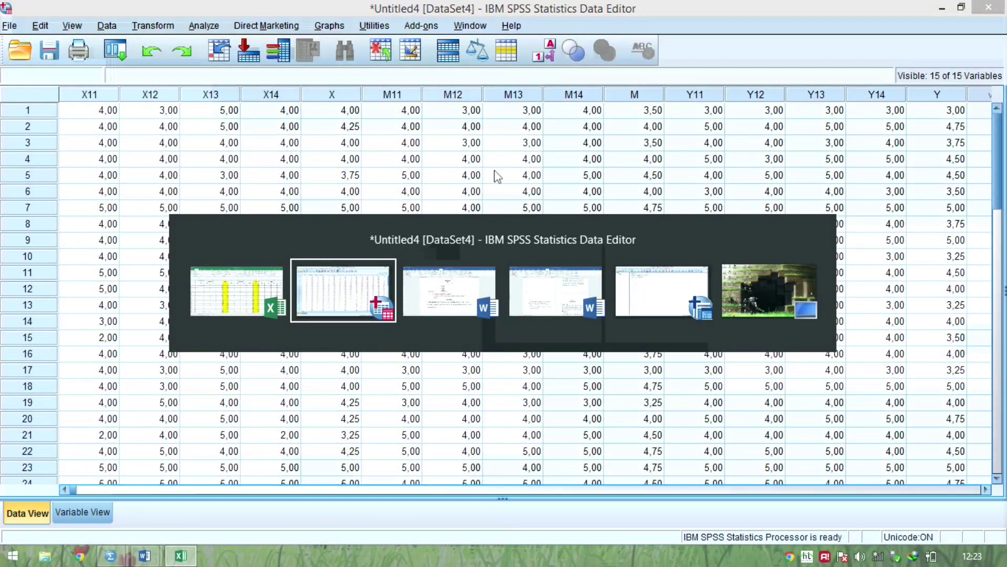
Open the Decimals setting of X11 in the SPSS variable definitions and examine the decimals of the Komitmen items and MEAN X in Excel
left_click(82, 512)
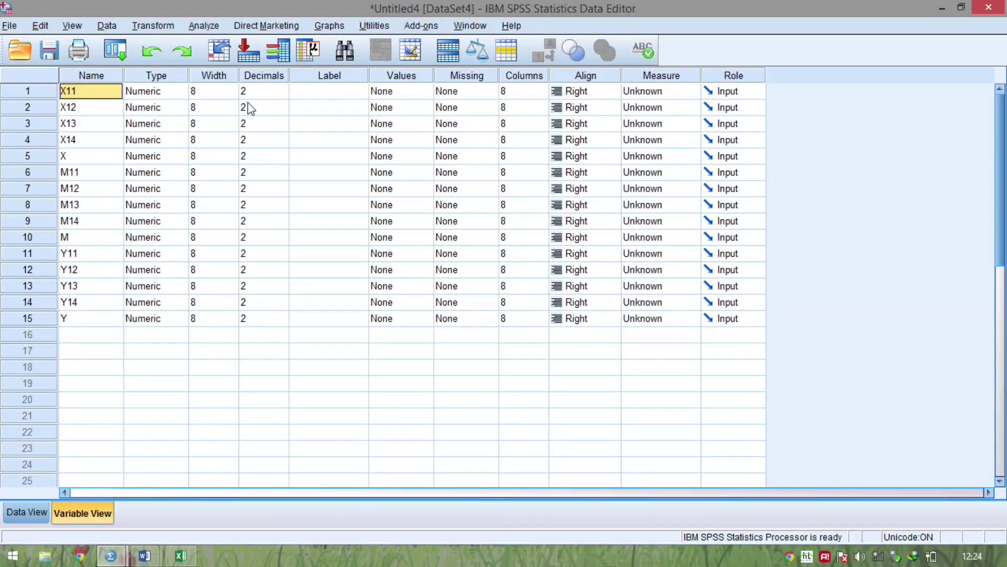
left_click(259, 94)
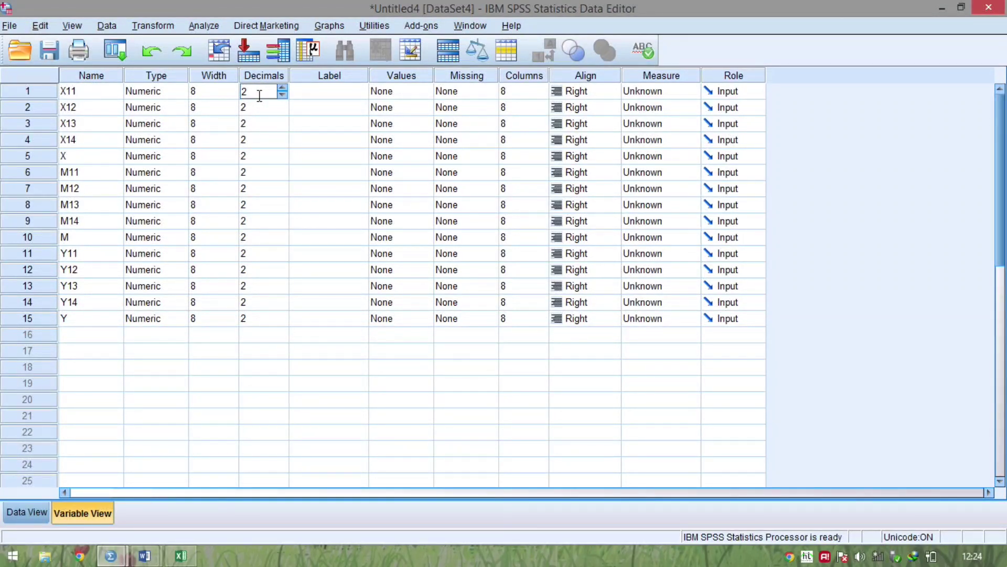
key("alt+Tab")
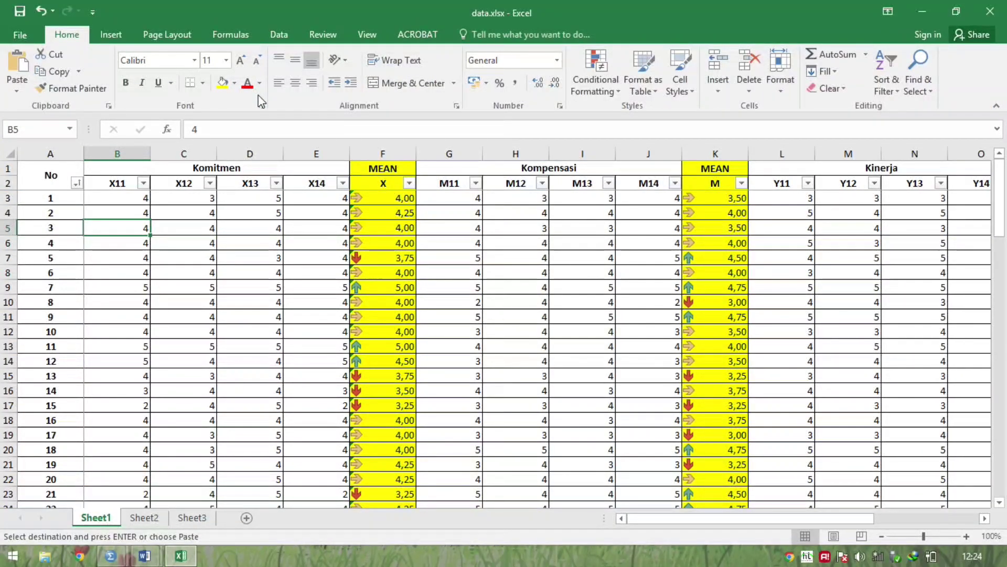
key("Right")
key("Up")
key("Right")
key("Right")
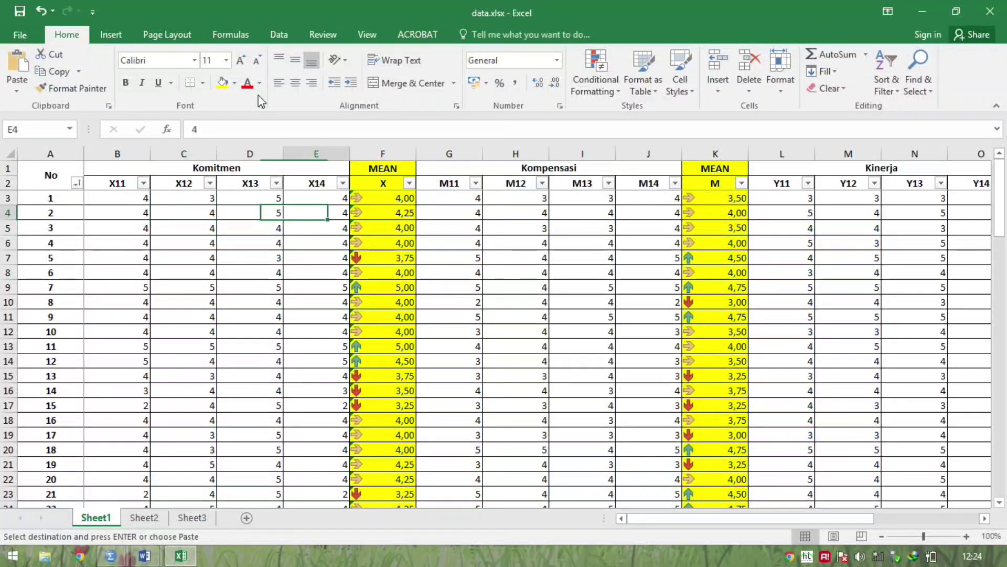
key("Right")
key("Up")
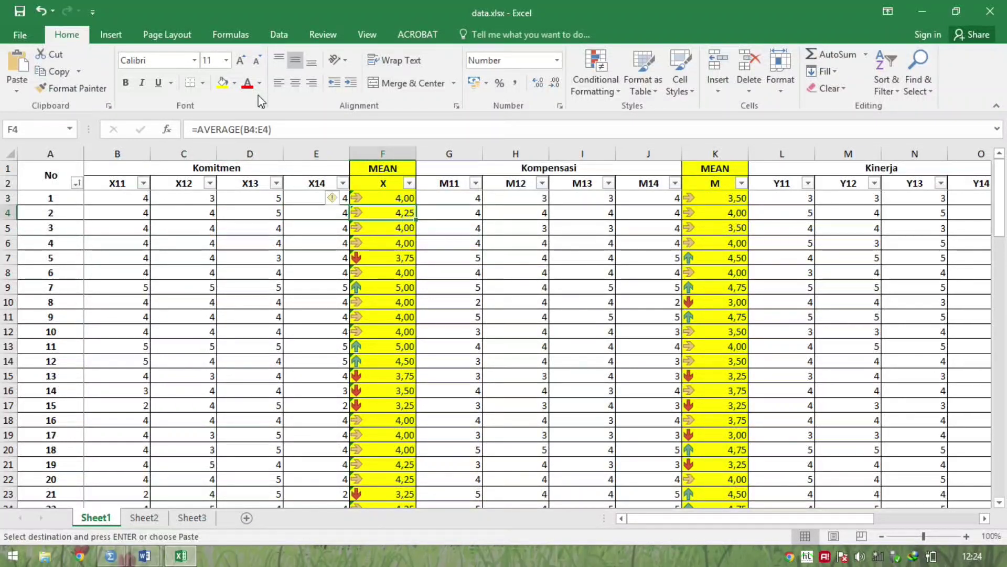
key("shift+Down")
key("shift+Down")
key("Left")
key("Left")
key("shift+Left")
key("shift+Left")
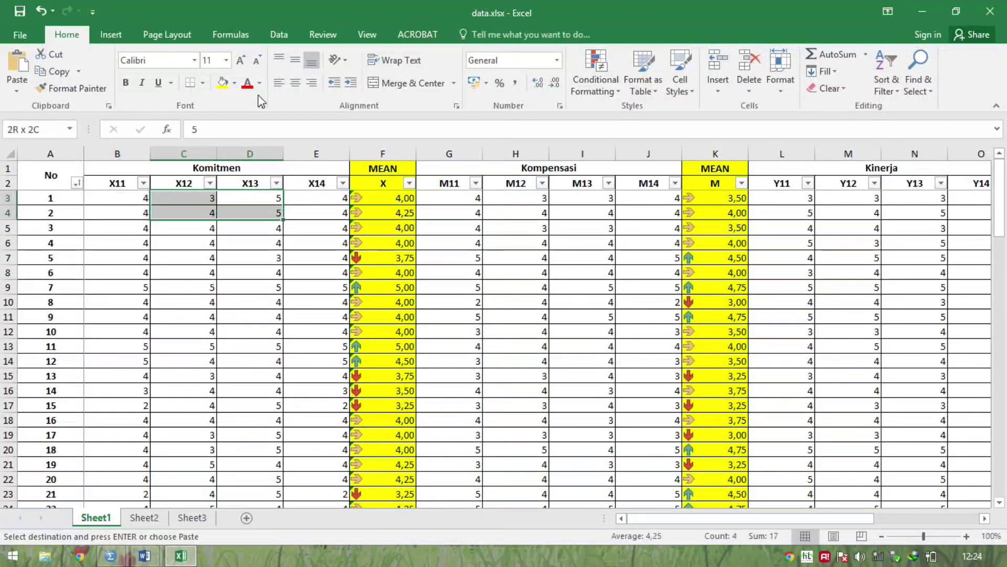
key("shift+Right")
key("shift+Down")
Switch back to SPSS and set Decimals to 0 for the item variables X11, X12, X13 and X14
key("alt+Tab")
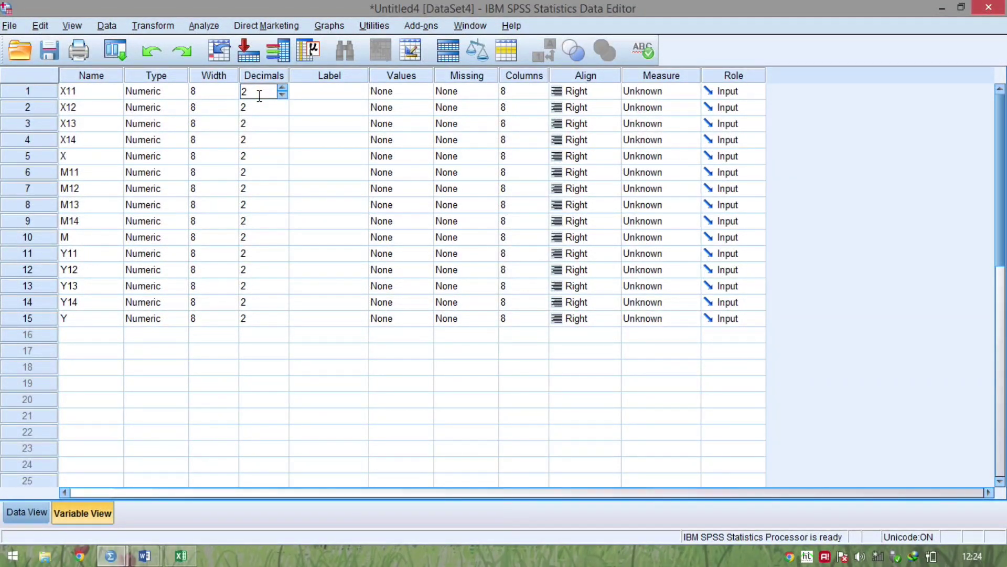
type("0")
key("Return")
type("0")
key("Return")
type("0")
key("Return")
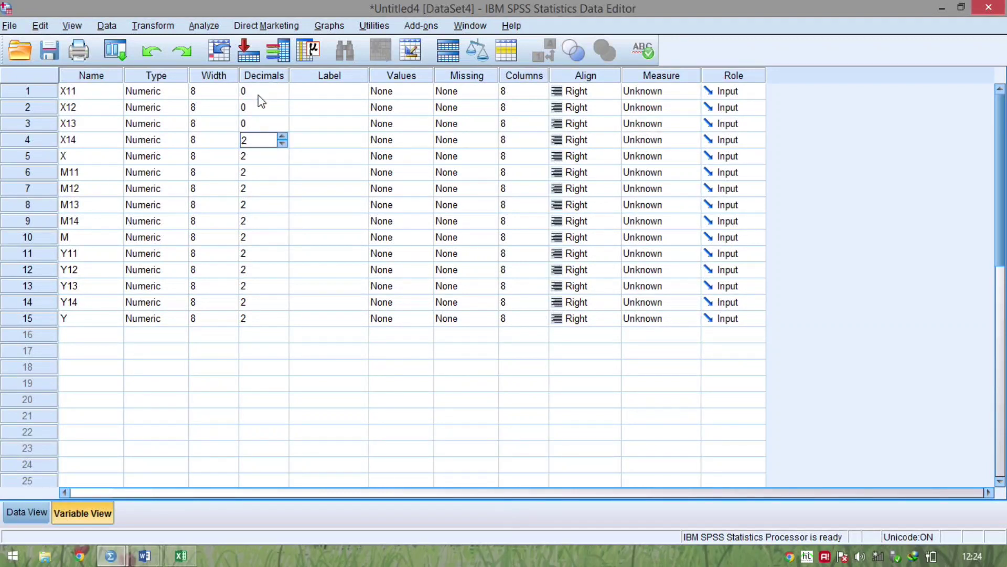
type("0")
key("Return")
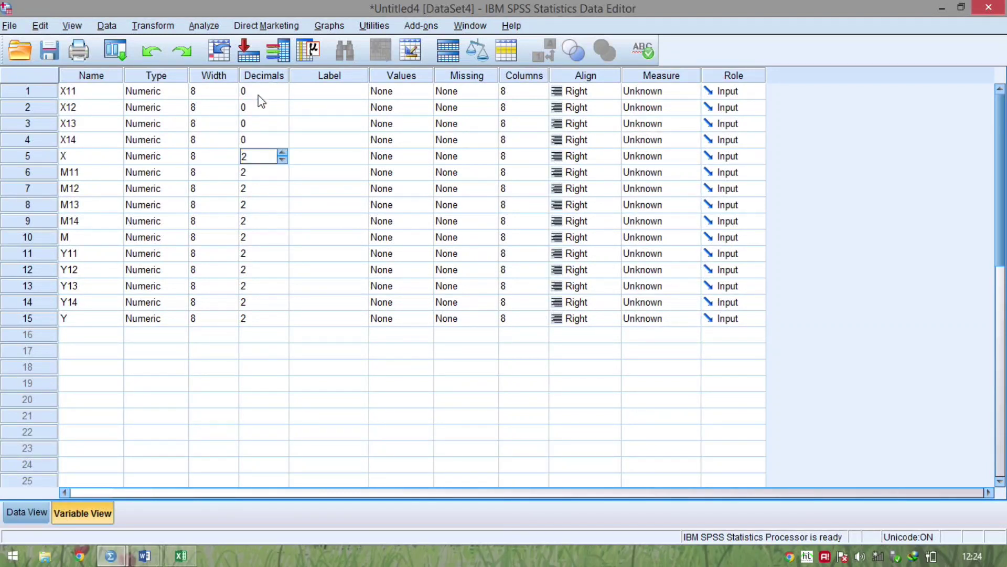
Set Decimals to 0 for the item variables M11, M12, M13 and M14, skipping the mean variable X
key("Return")
type("0")
key("Return")
type("0")
key("Return")
type("0")
key("Return")
key("0")
key("Return")
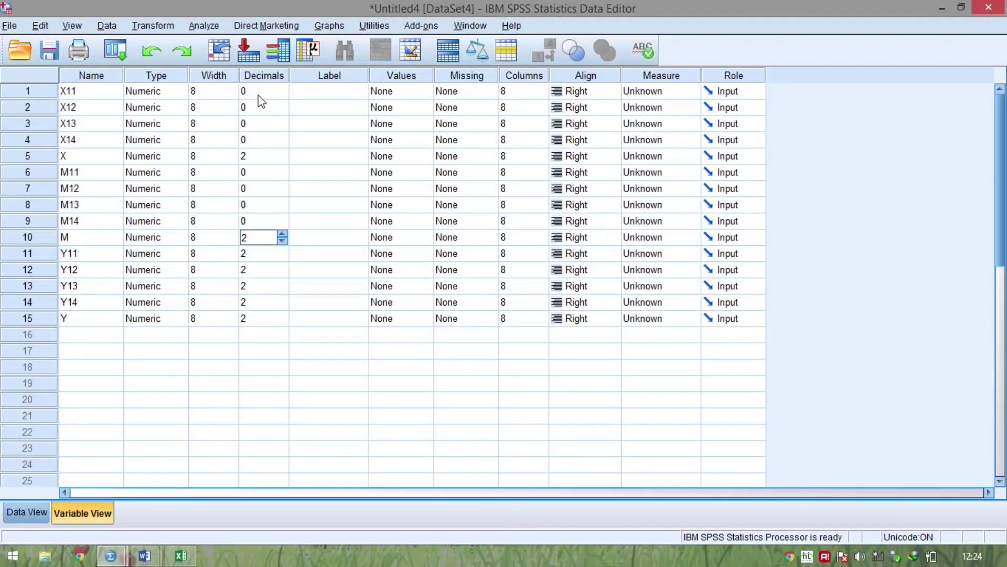
Set Decimals to 0 for the item variables Y11, Y12, Y13 and Y14, skipping the mean variable M
key("Return")
type("0")
key("Return")
type("0")
key("Return")
key("0")
key("Return")
type("0")
key("Return")
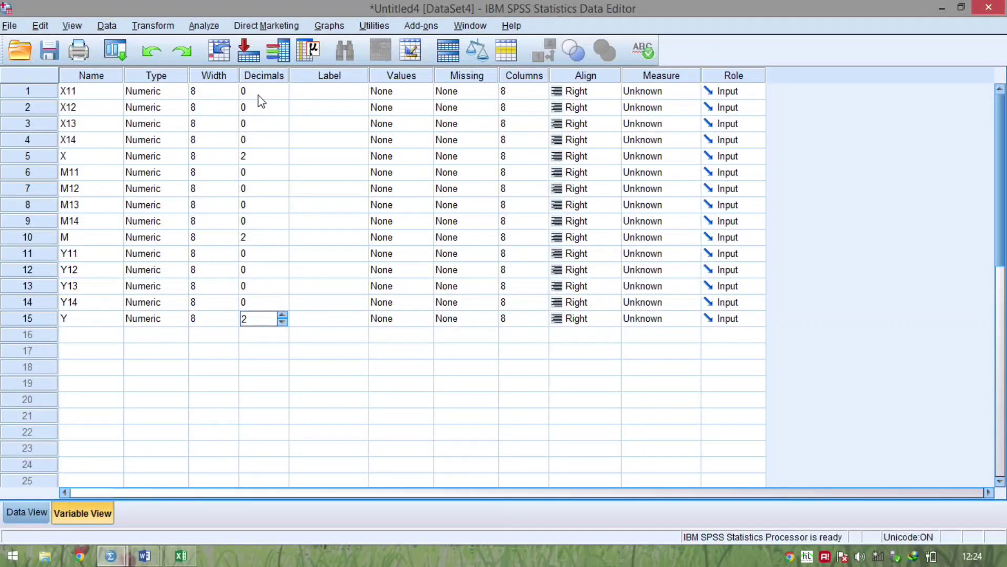
Examine the formatted scores in the SPSS data and compare them with the Komitmen and Kompensasi columns in Excel
left_click(16, 511)
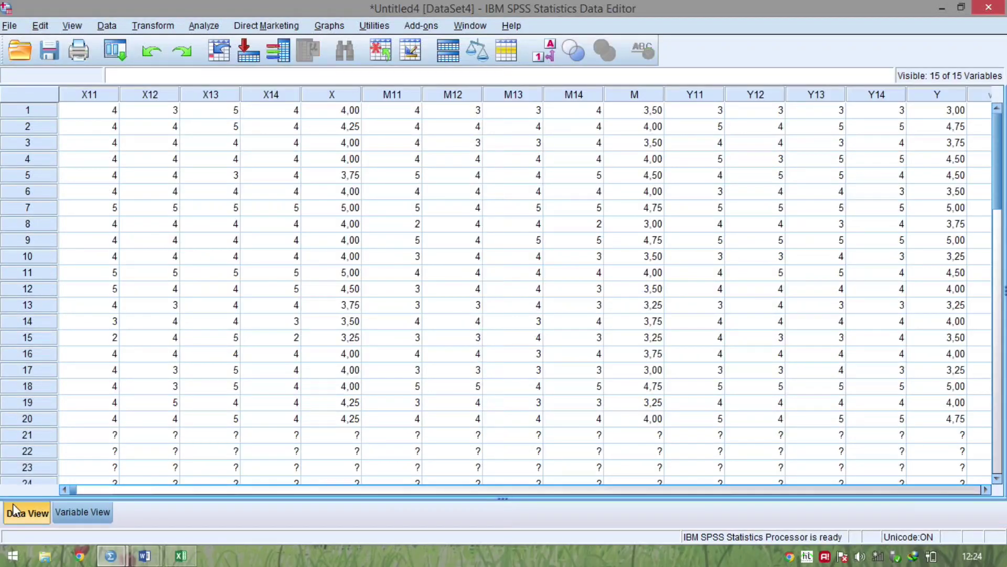
key("alt+f")
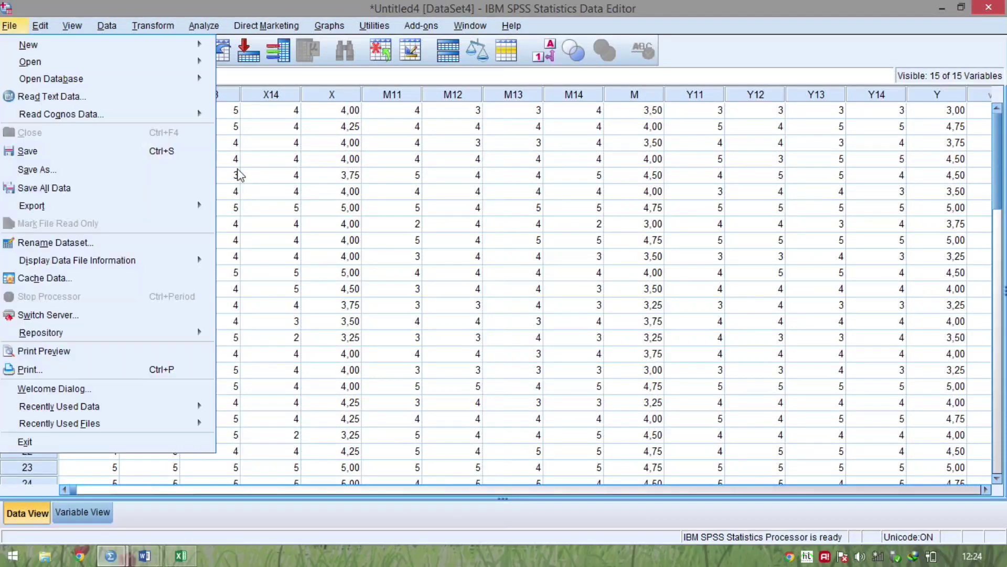
key("Escape")
key("alt+Tab")
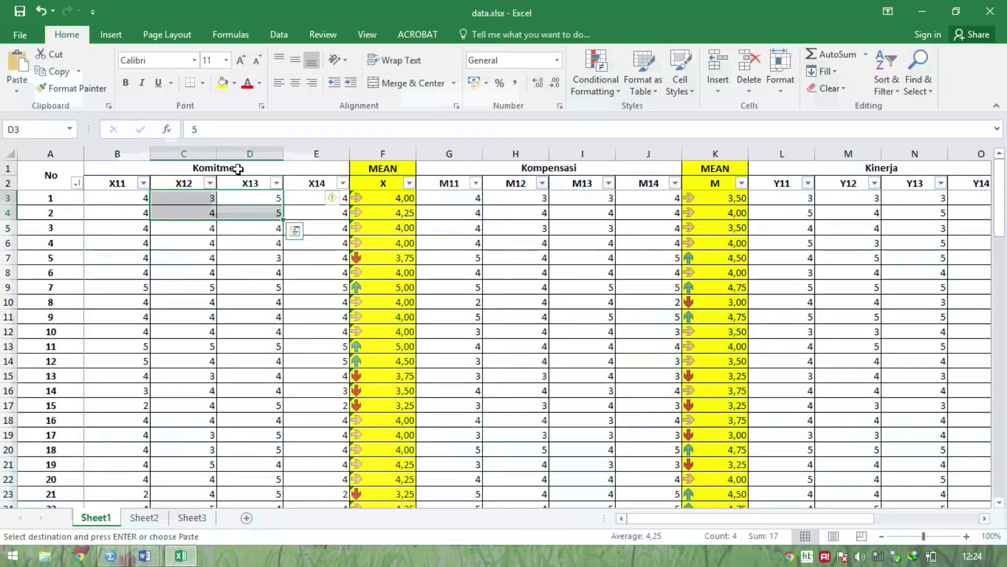
key("Right")
key("Right")
key("Right")
key("Up")
key("Up")
scroll(215, 341, "down", 3)
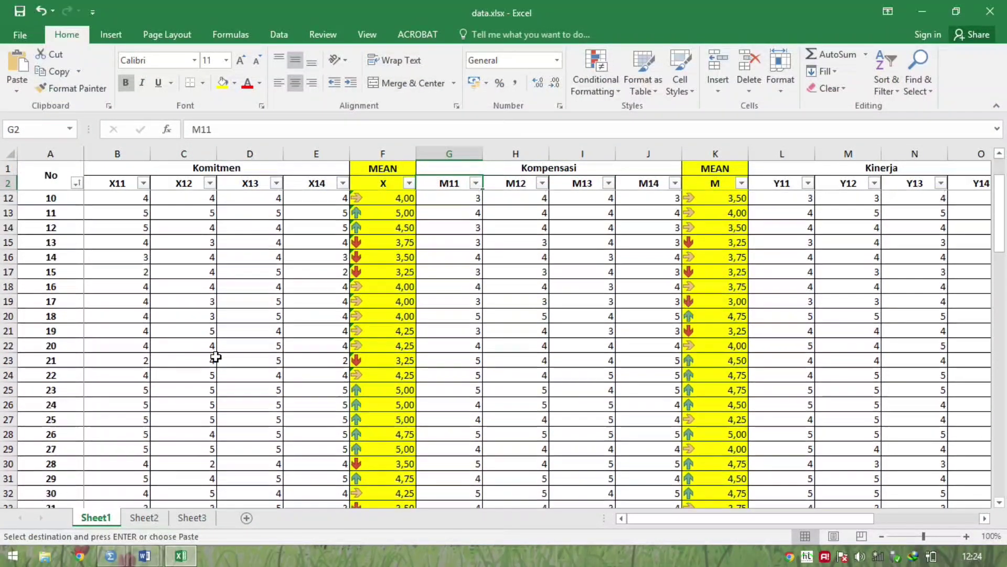
key("alt+Tab")
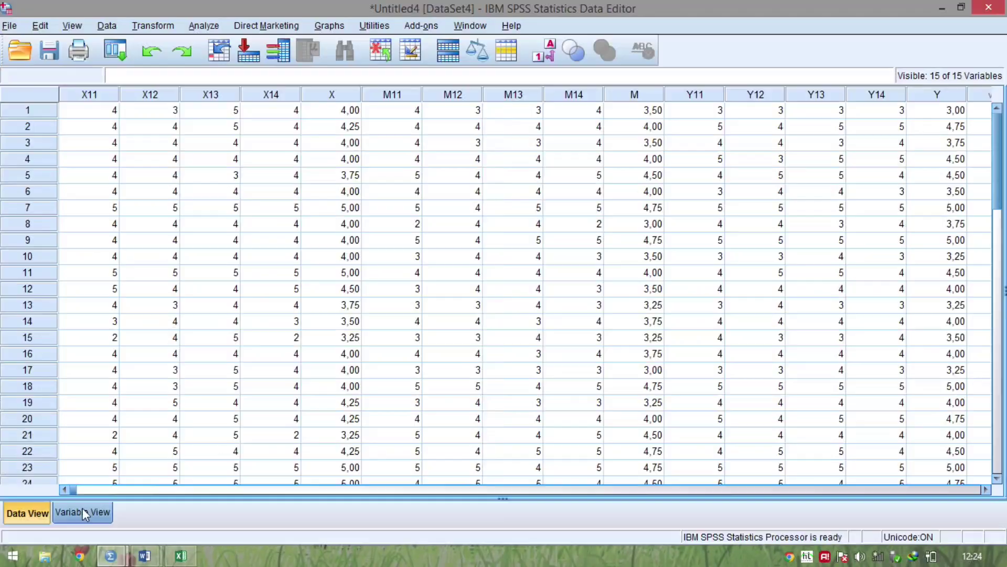
Return to the SPSS variable definitions and review the Decimals settings of the variables
left_click(82, 510)
key("Up")
key("Up")
key("Up")
key("Up")
key("Up")
key("Up")
key("Up")
key("Up")
key("Up")
key("Up")
key("Up")
key("Up")
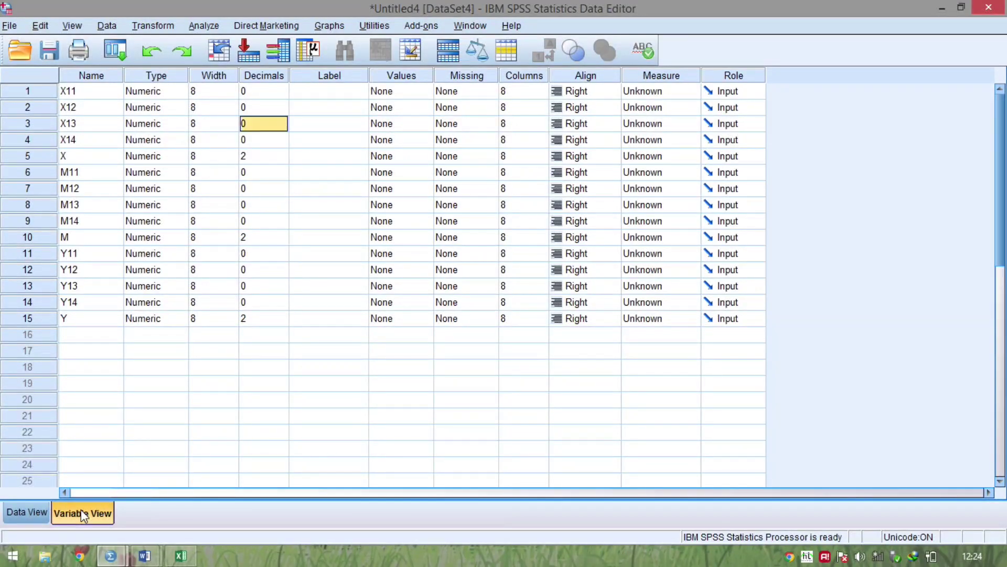
key("Down")
key("Down")
Copy the Komitmen heading from the Excel sheet and enter it as the label of variable X in SPSS
key("alt+Tab")
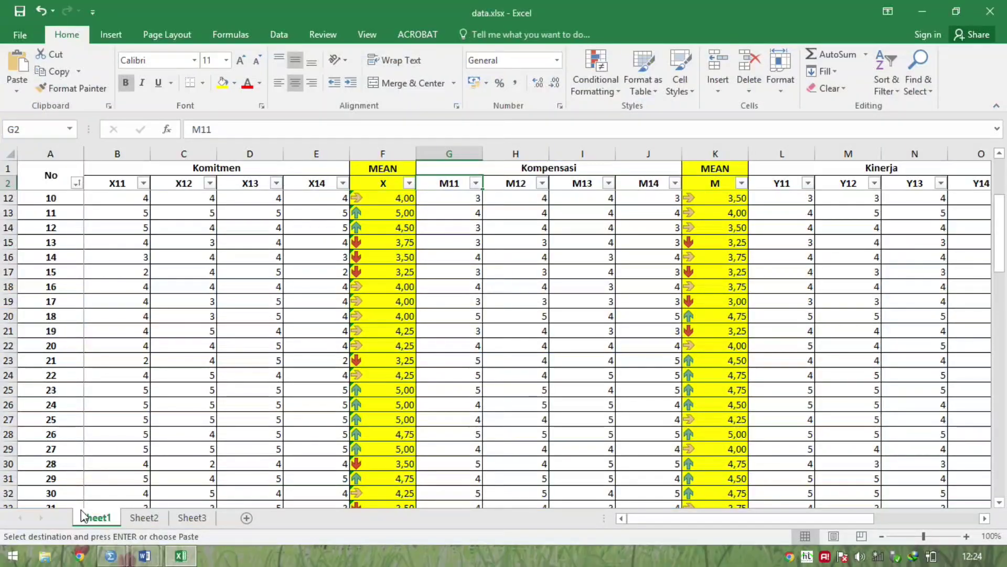
key("Left")
key("Up")
key("Left")
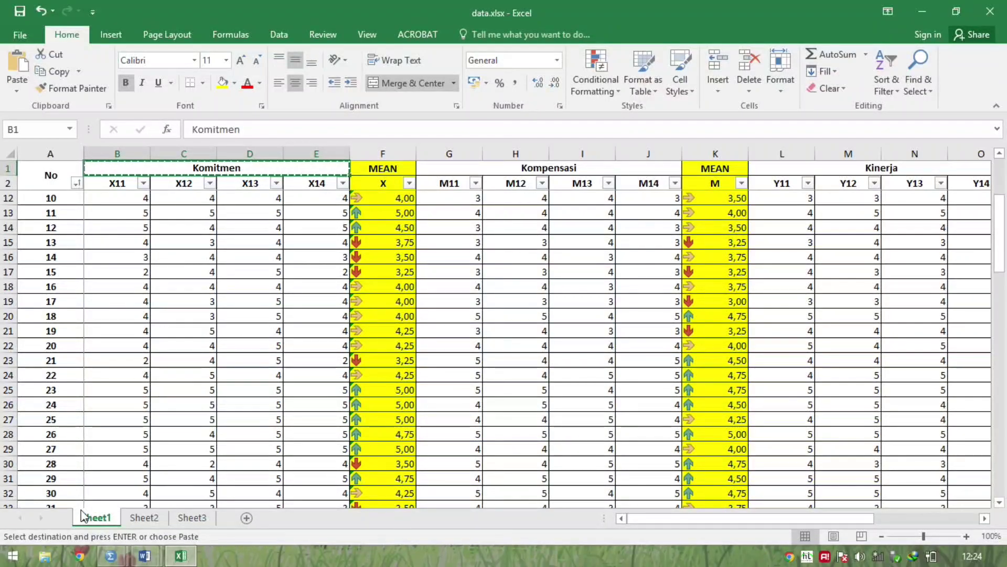
key("alt+Tab")
left_click(345, 157)
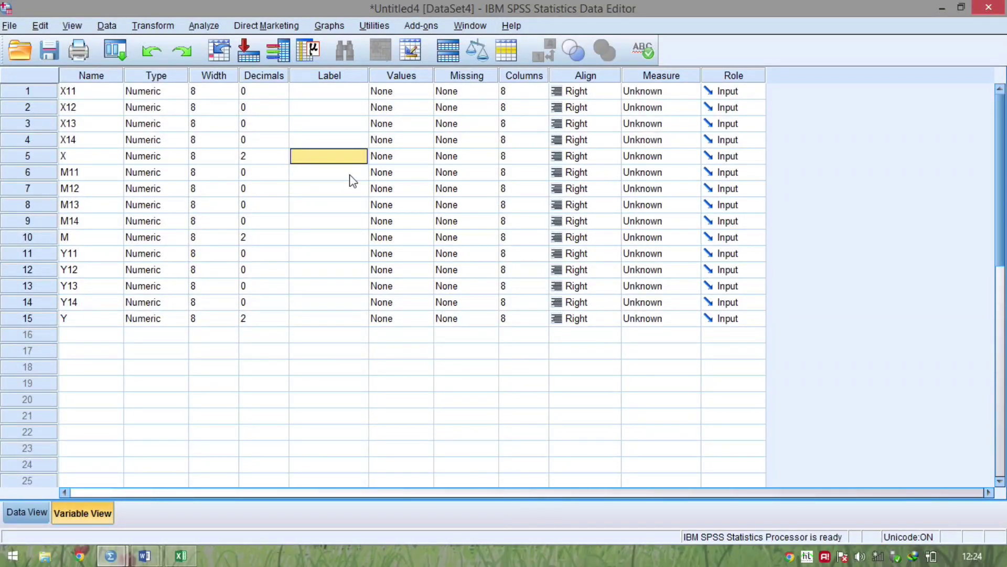
type("Komitmen")
Copy the Kompensasi heading from the Excel sheet and paste it as the label of variable M in SPSS
key("alt+Tab")
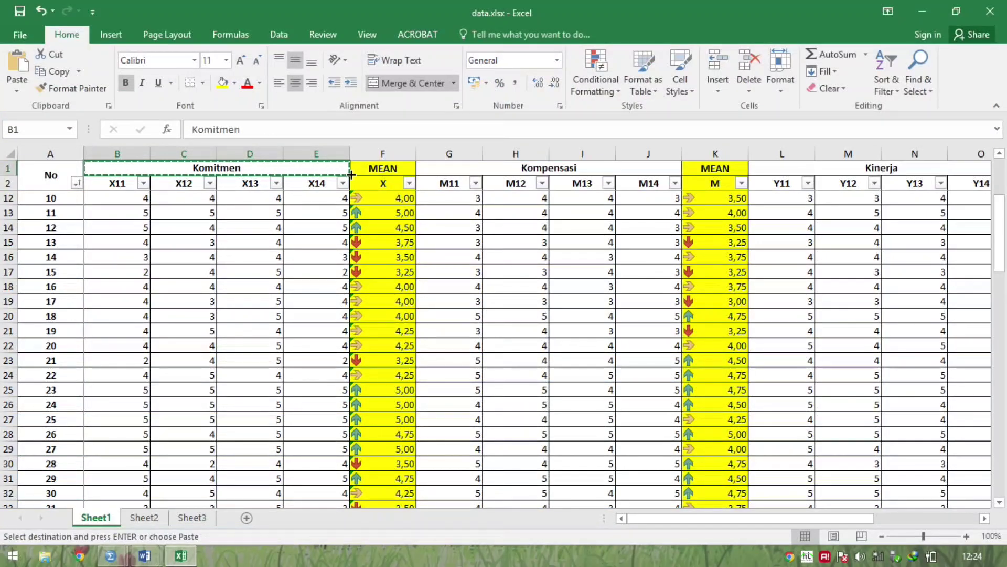
key("Right")
key("Right")
key("Down")
key("Right")
key("Up")
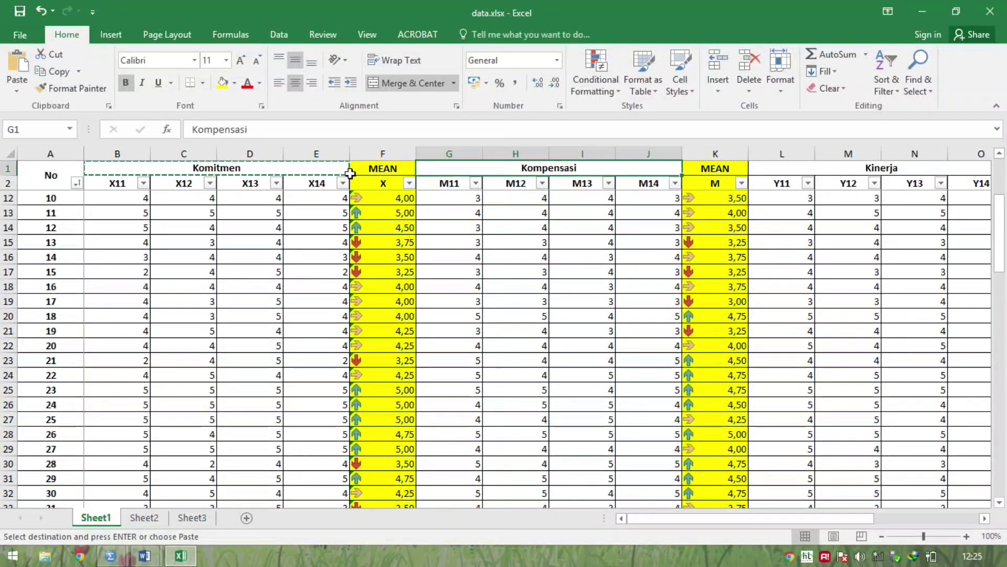
key("ctrl+c")
key("alt+Tab")
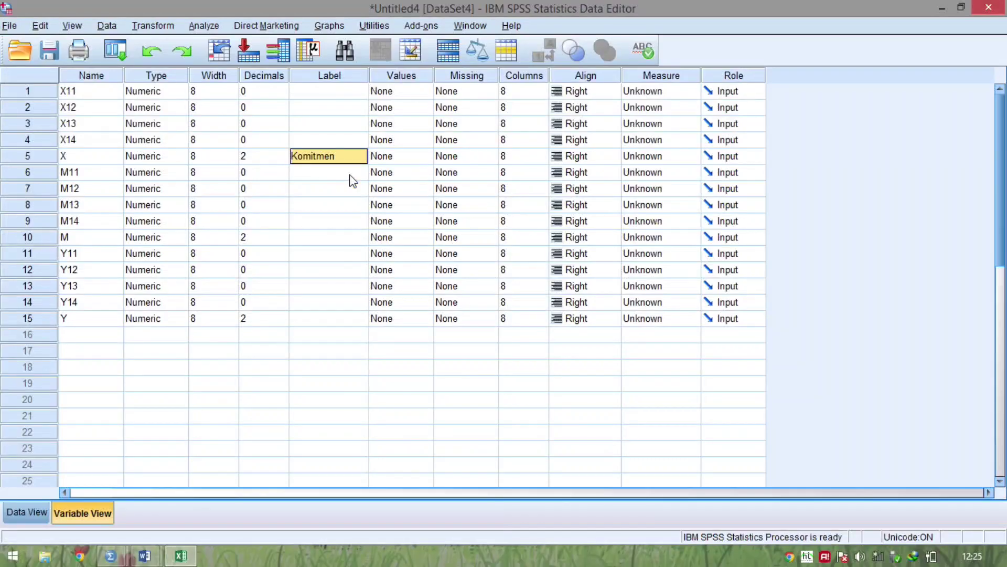
left_click(331, 237)
Copy the Kinerja heading from the Excel sheet and paste it as the label of variable Y in SPSS
key("alt+Tab")
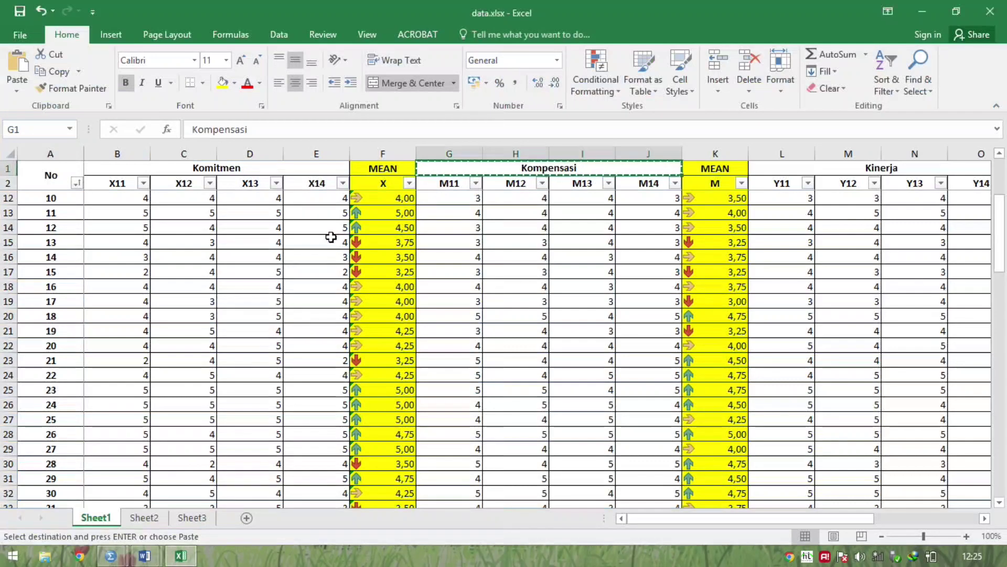
key("Right")
key("Right")
key("Right")
key("Right")
key("Left")
key("Left")
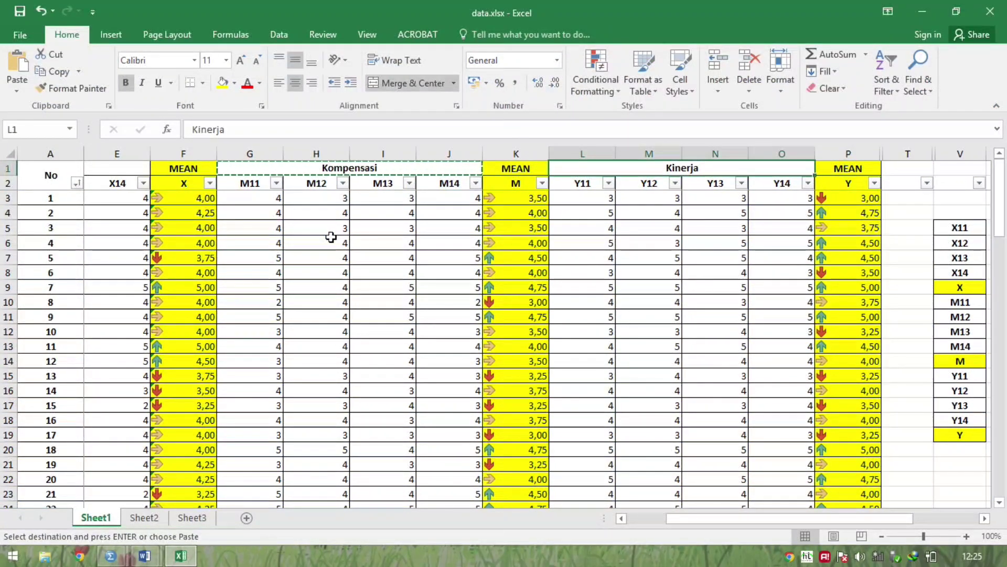
key("ctrl+c")
key("alt+Tab")
left_click(324, 321)
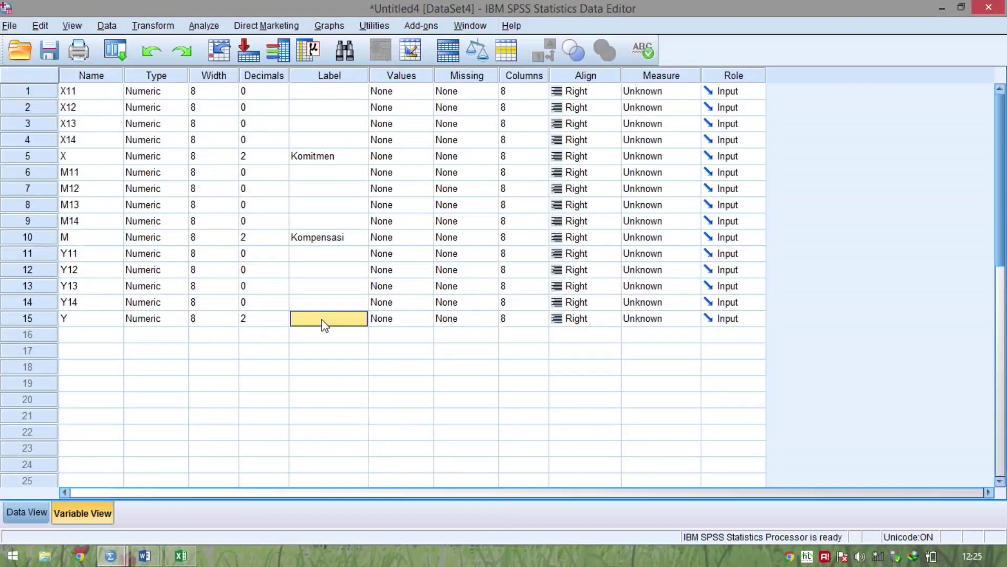
key("ctrl+v")
Open the value labels of X11 and add the labels 1 = STS and 2 = TS
left_click(399, 95)
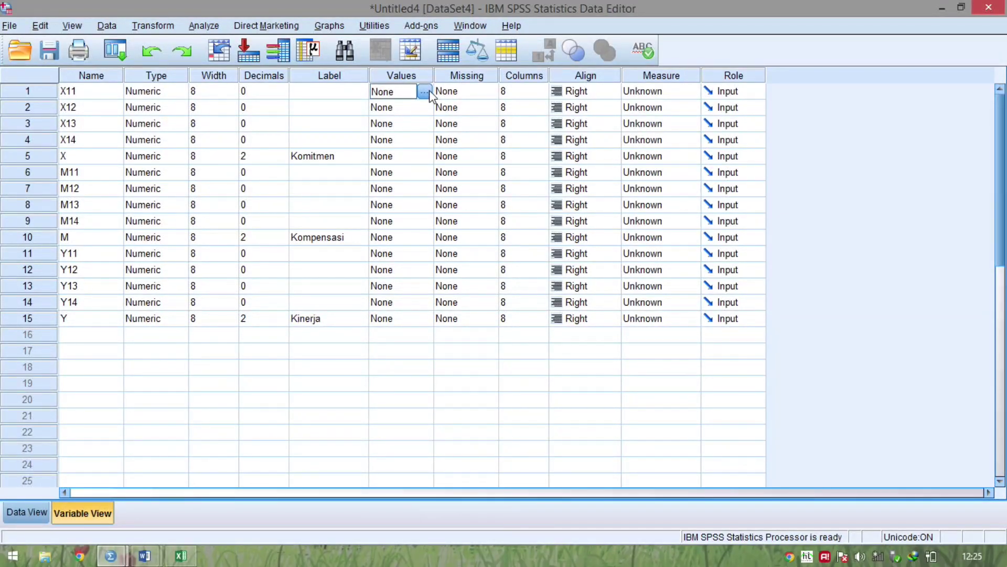
left_click(429, 92)
left_click(425, 92)
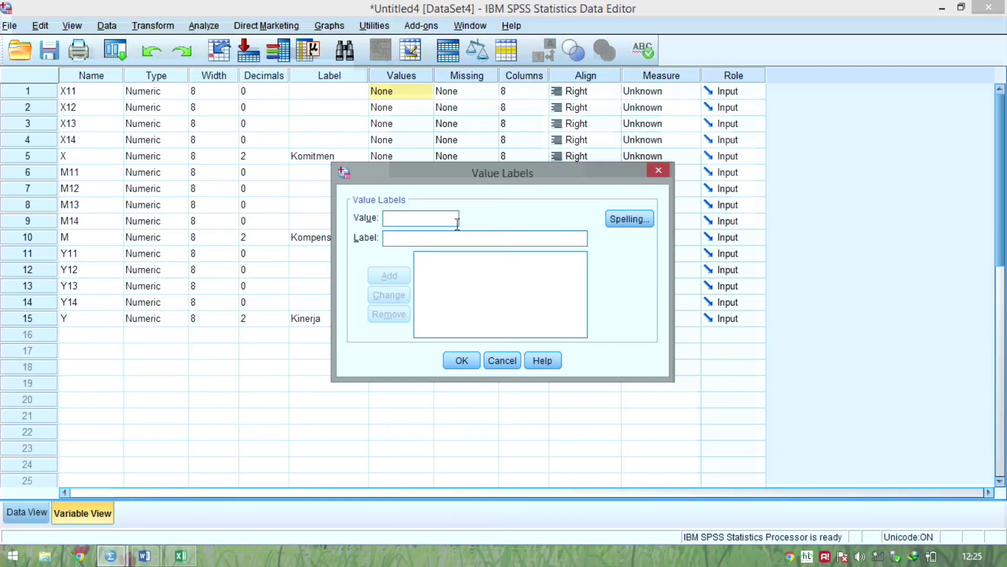
key("alt+Tab")
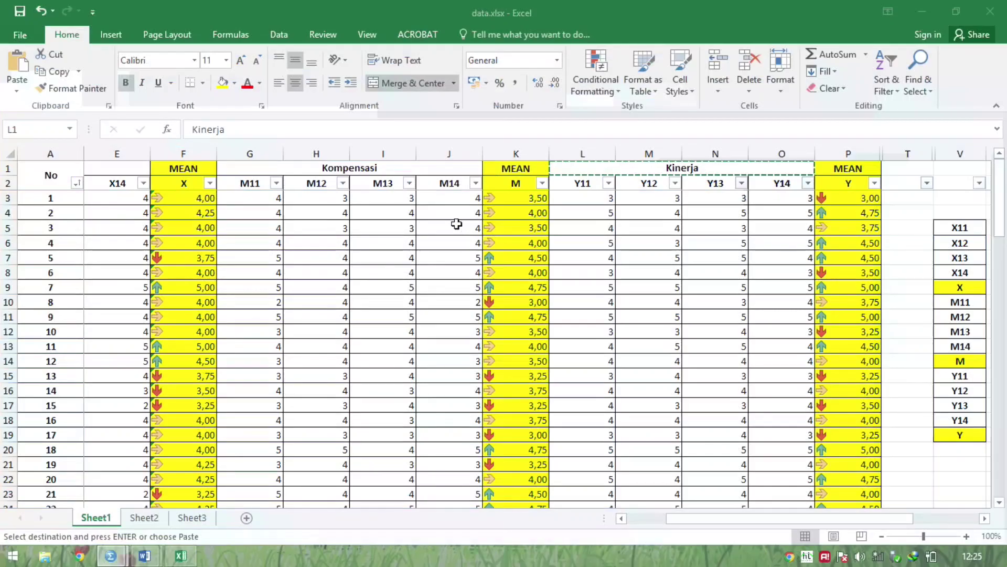
key("alt+Tab")
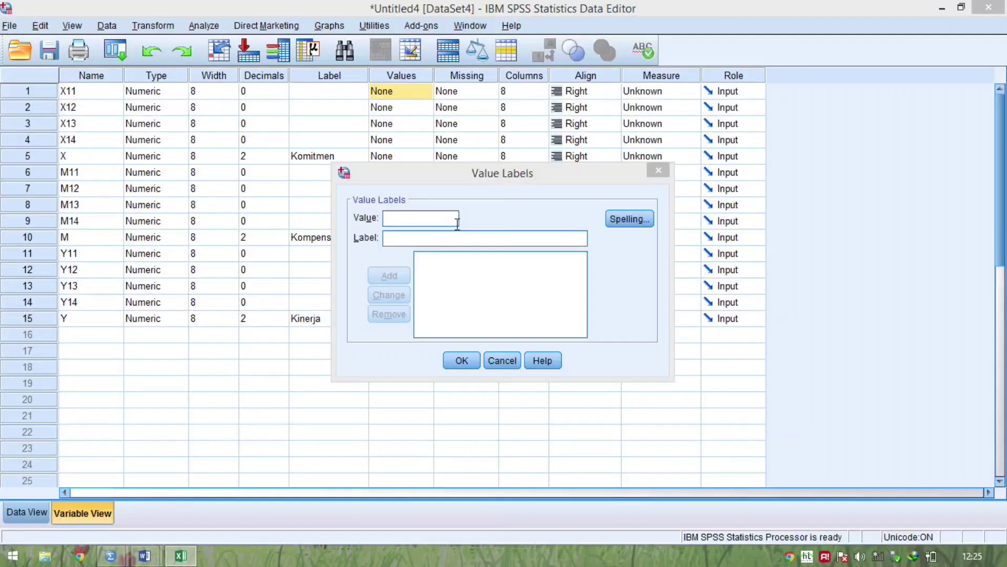
type("1")
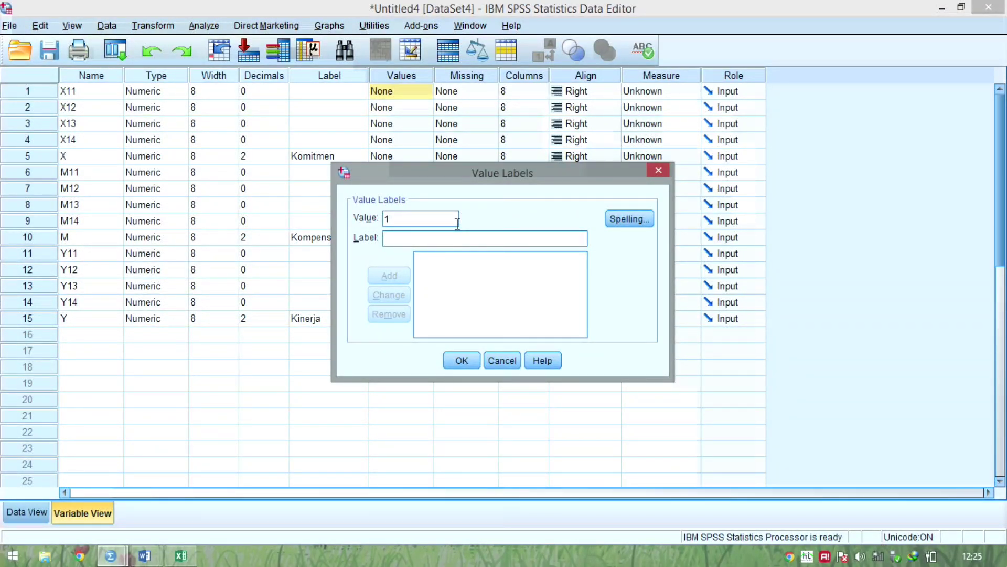
key("Tab")
type("STS")
key("alt+a")
type("2 = \"TS")
key("alt+a")
Add the value labels 3 = N, 4 = S and 5 = SS for X11 and apply the list
type("N")
key("Return")
type("4")
key("Tab")
type("S")
key("Return")
type("5")
key("Tab")
type("SS")
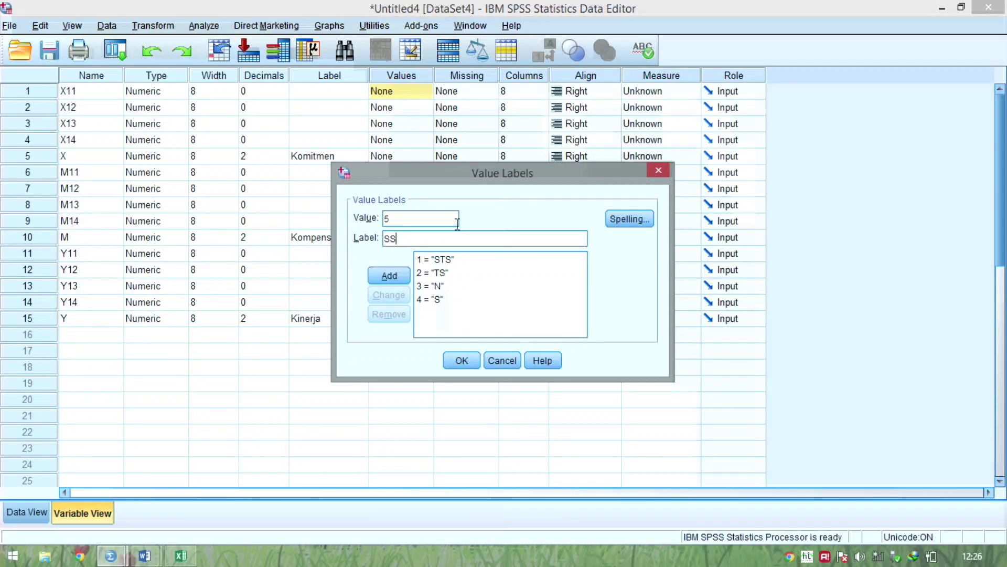
key("Return")
left_click(461, 359)
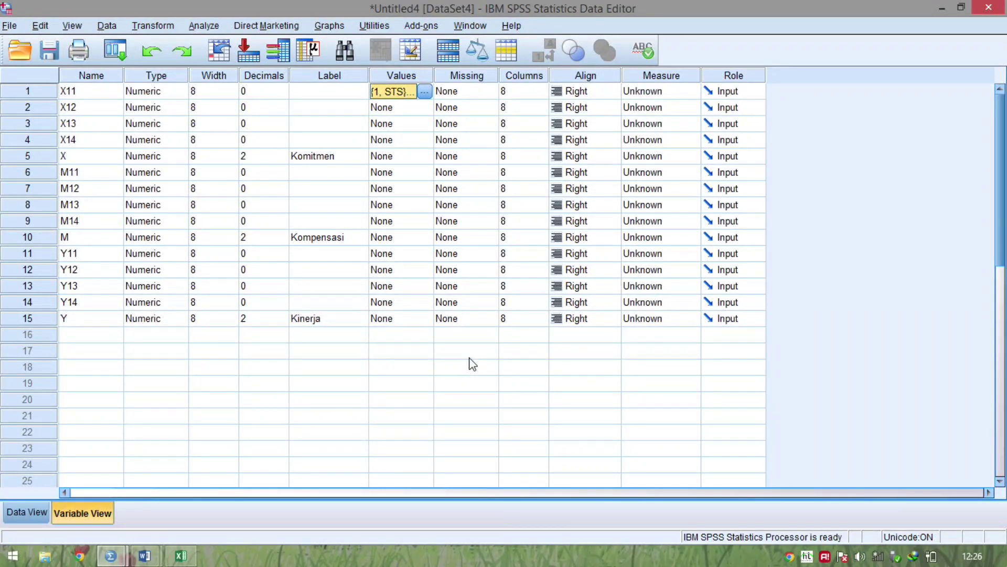
Copy the value labels of X11 to the item variables X12, X13 and X14
key("Down")
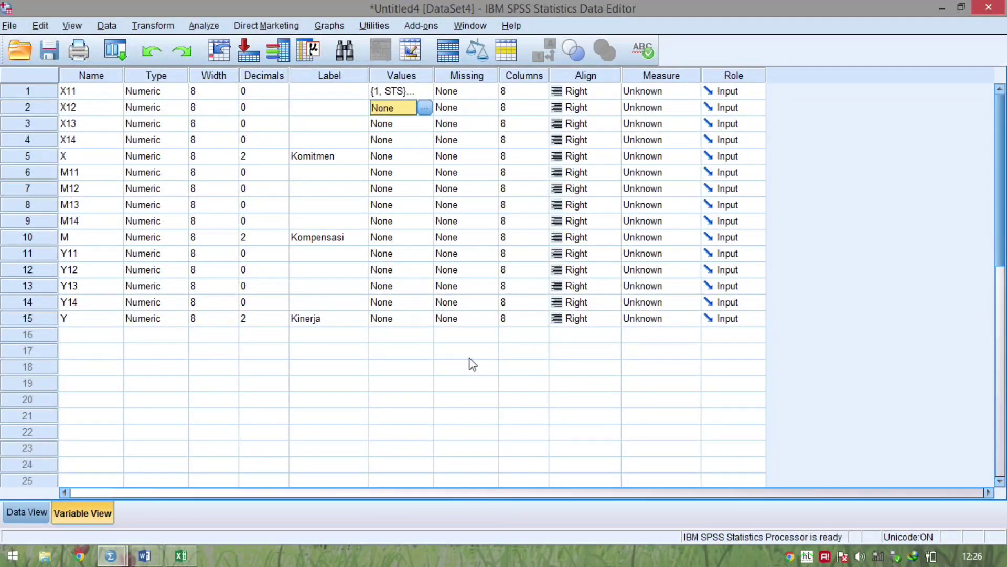
key("shift+Down")
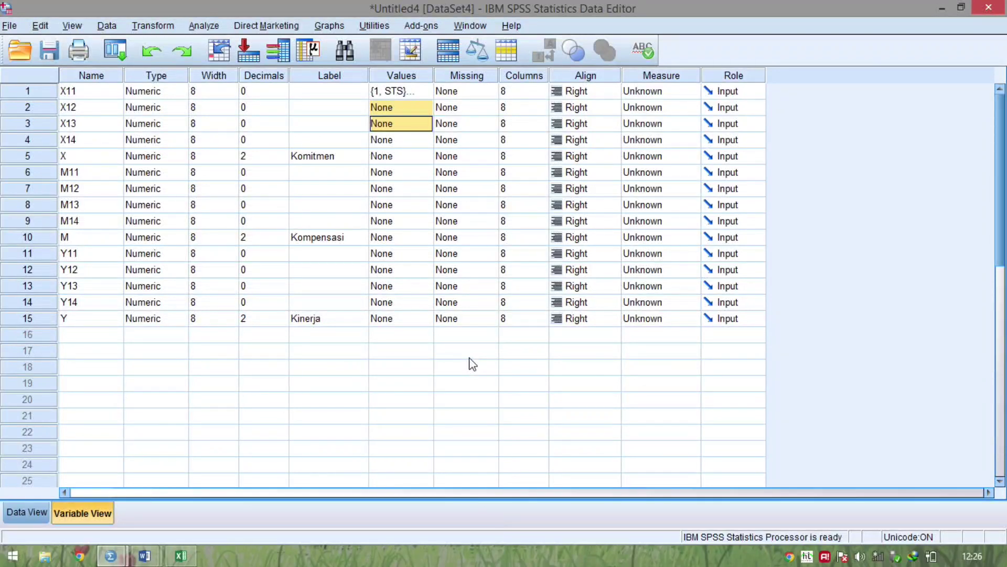
key("shift+Down")
key("ctrl+v")
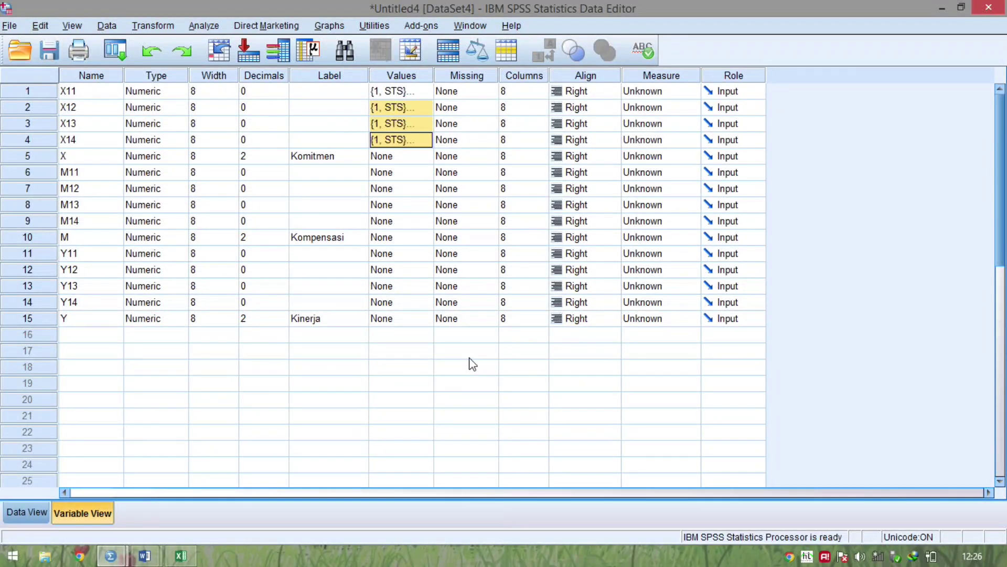
Paste the copied value labels onto the item variables M11, M12, M13 and M14
key("Down")
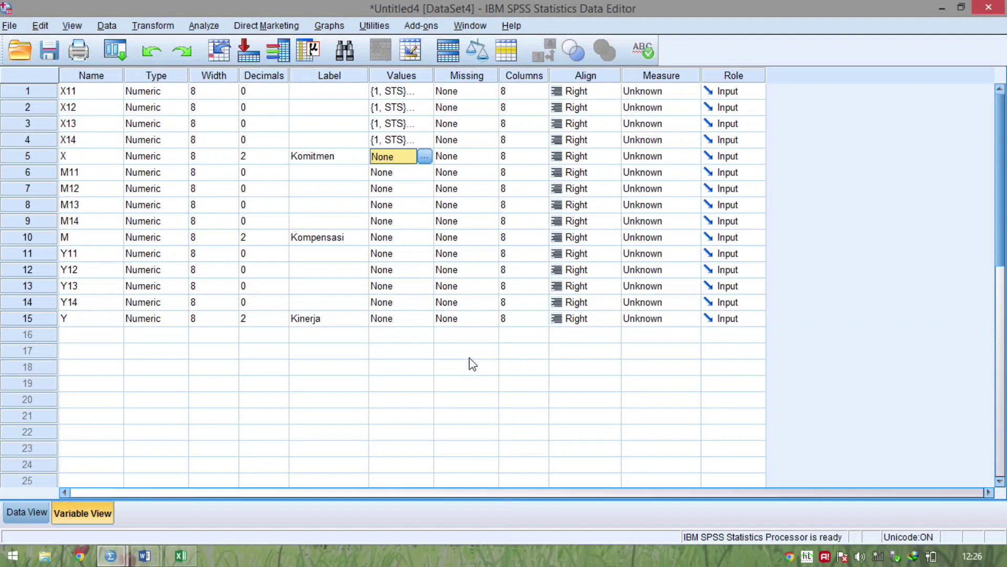
key("Down")
key("shift+Down")
key("shift+Down")
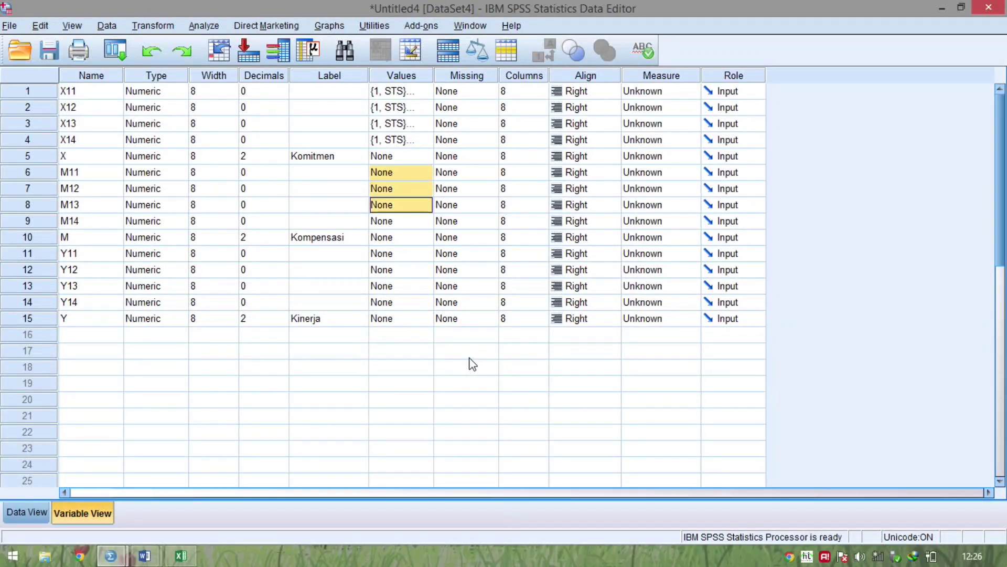
key("ctrl+v")
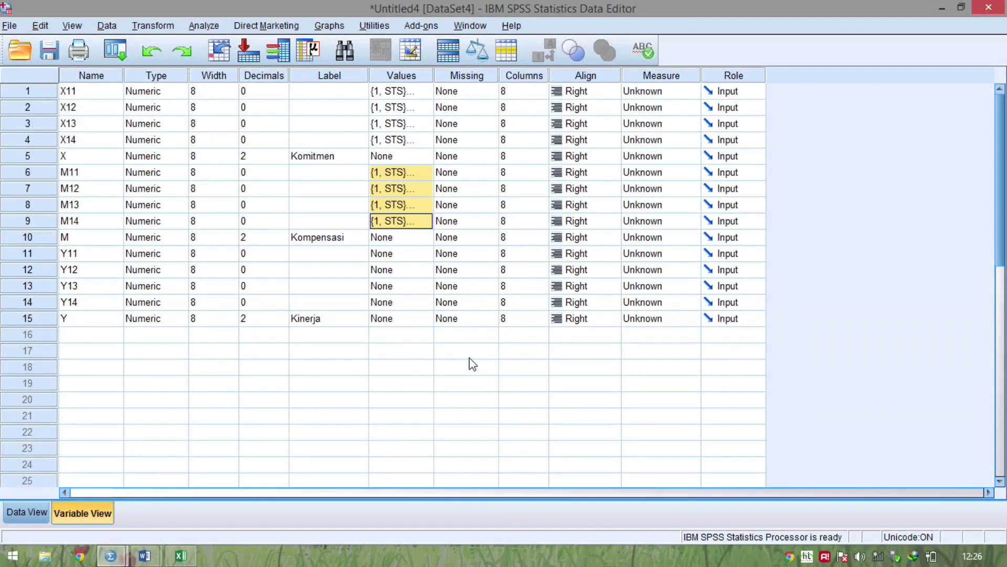
Paste the copied value labels onto the item variables Y11, Y12, Y13 and Y14
key("Down")
key("Down")
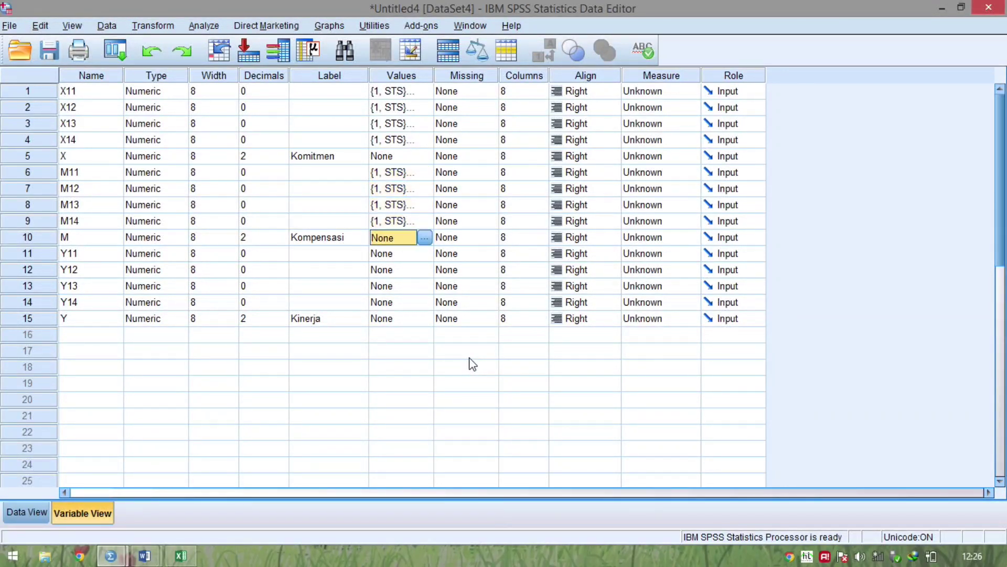
key("shift+Down")
key("shift+Down")
key("shift+Down")
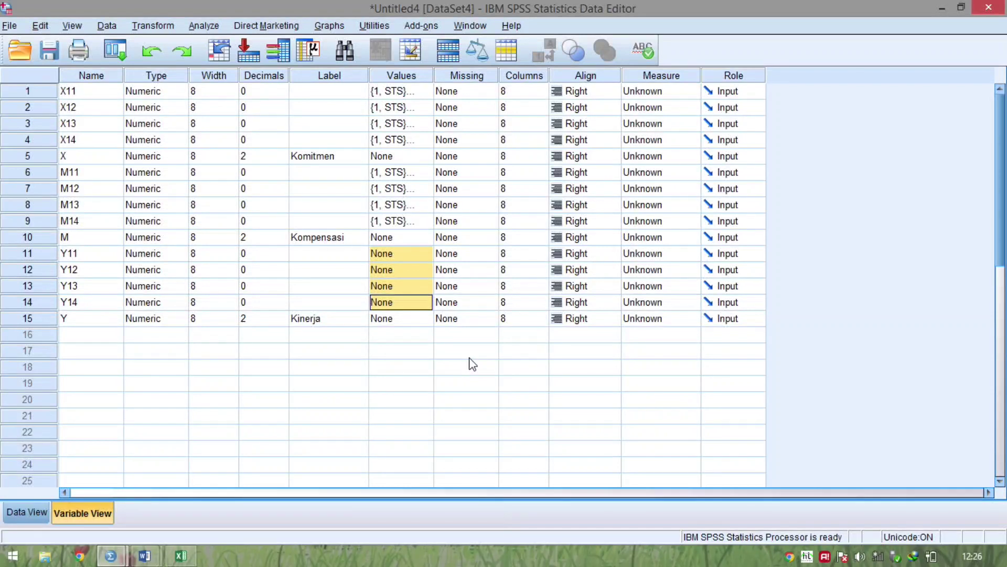
key("ctrl+v")
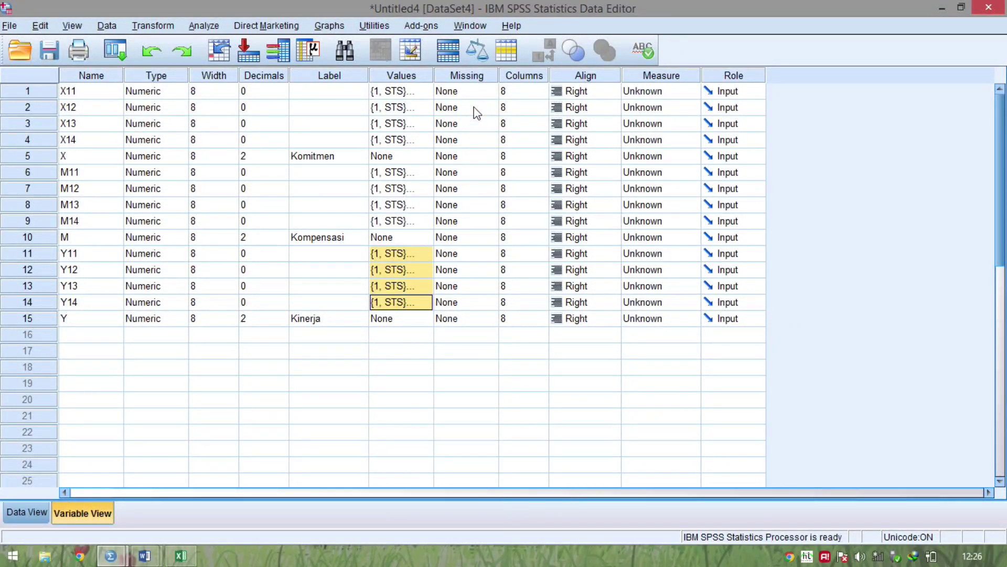
Set the measurement level of variable X11 to Ordinal
left_click(657, 92)
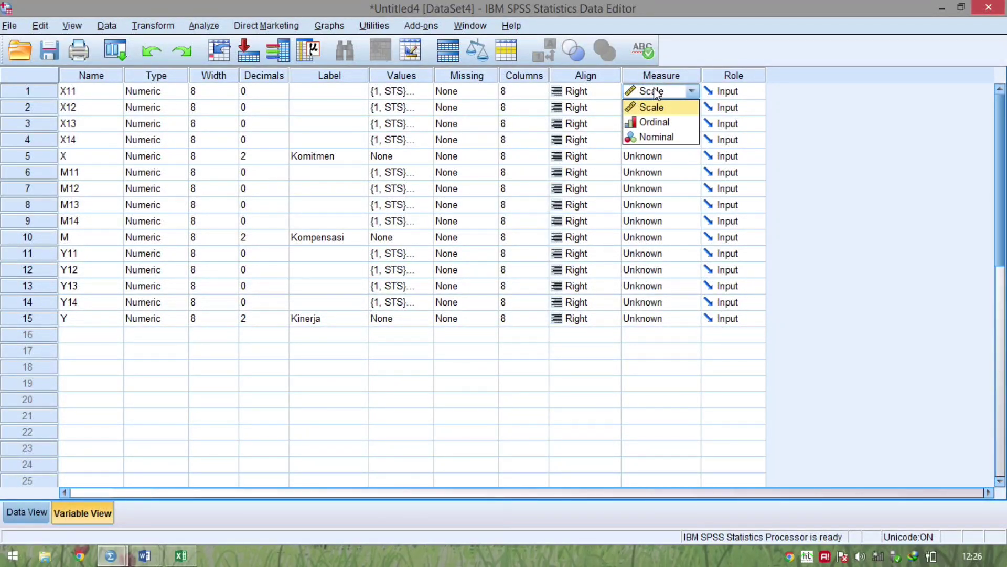
key("Down")
key("Return")
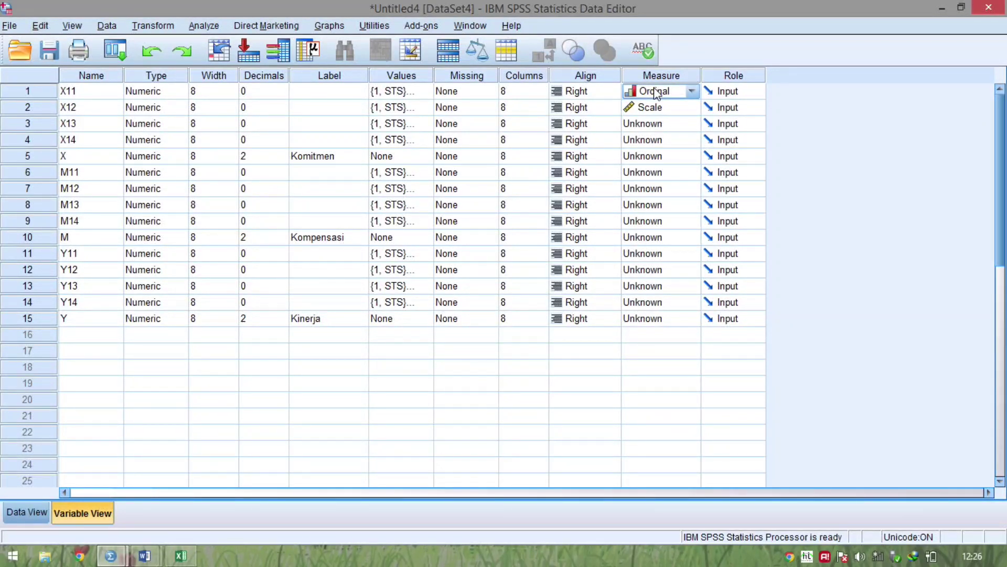
Set the measurement level of X12, X13 and X14 to Ordinal by copying it from X11, with variable X as Scale
key("shift+Down")
key("shift+Down")
key("shift+Down")
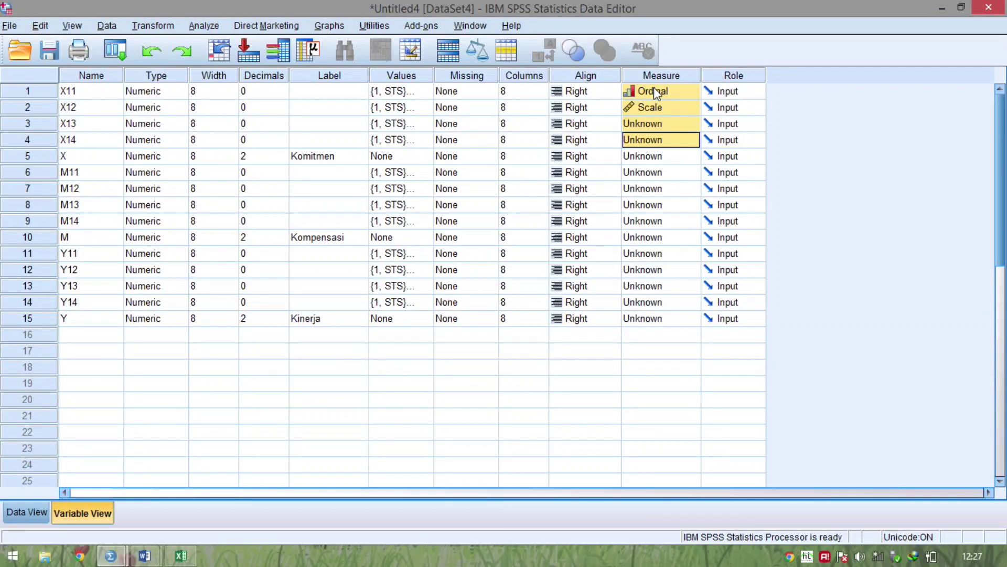
type("Ordinal Ordinal Ordinal Ordinal")
key("Down")
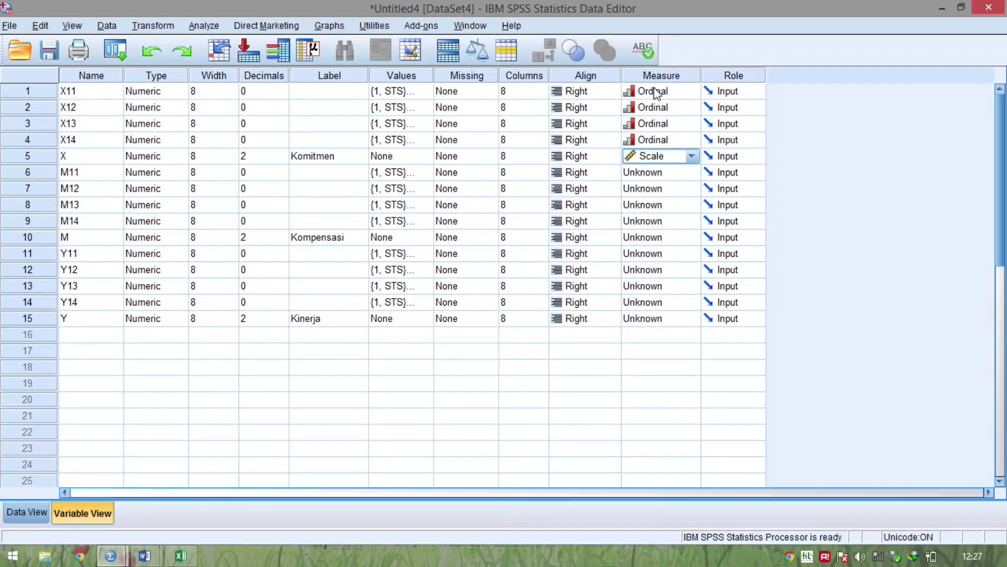
Paste the Ordinal measurement level onto the items M11, M12, M13 and M14, with variable M as Scale
key("Down")
key("ctrl+v")
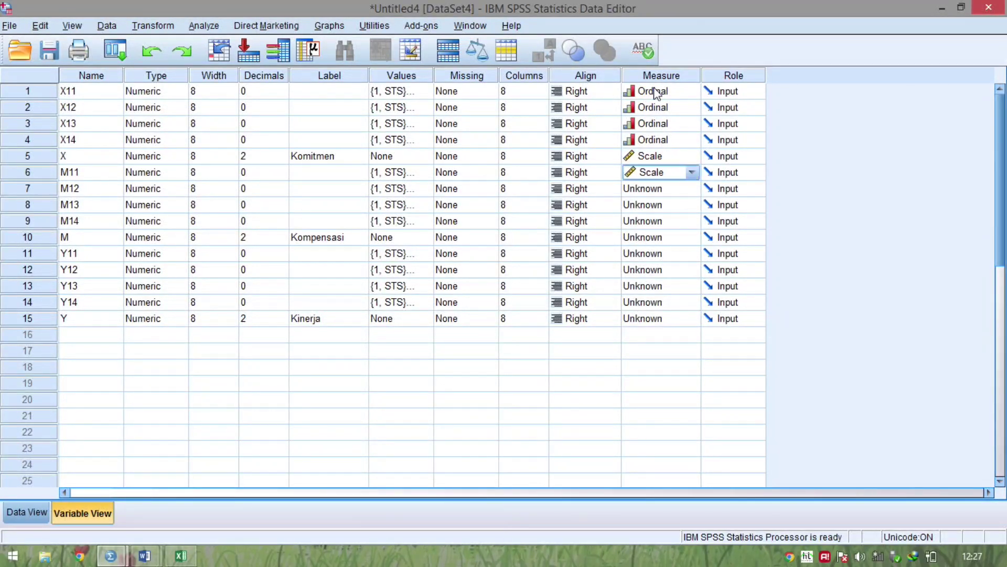
key("shift+Down")
key("shift+Down")
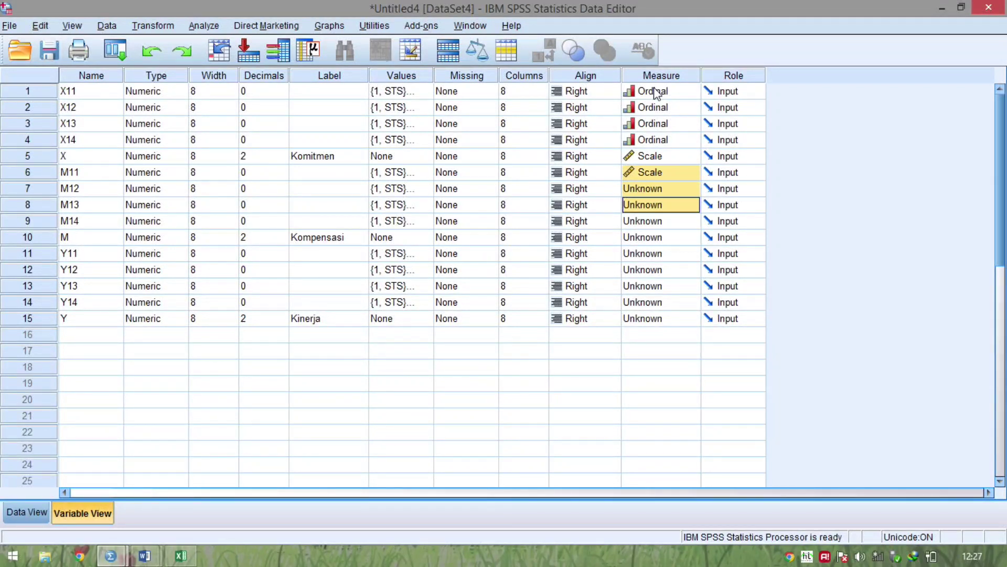
key("shift+Down")
key("ctrl+v")
key("Down")
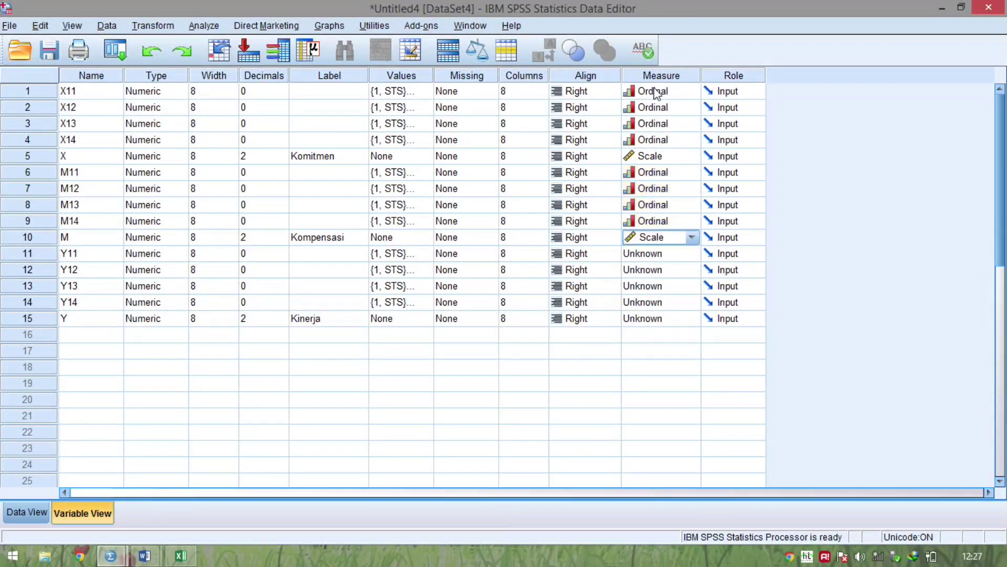
Paste the Ordinal measurement level onto the items Y11, Y12, Y13 and Y14, with variable Y as Scale
key("Down")
key("shift+Down")
key("shift+Down")
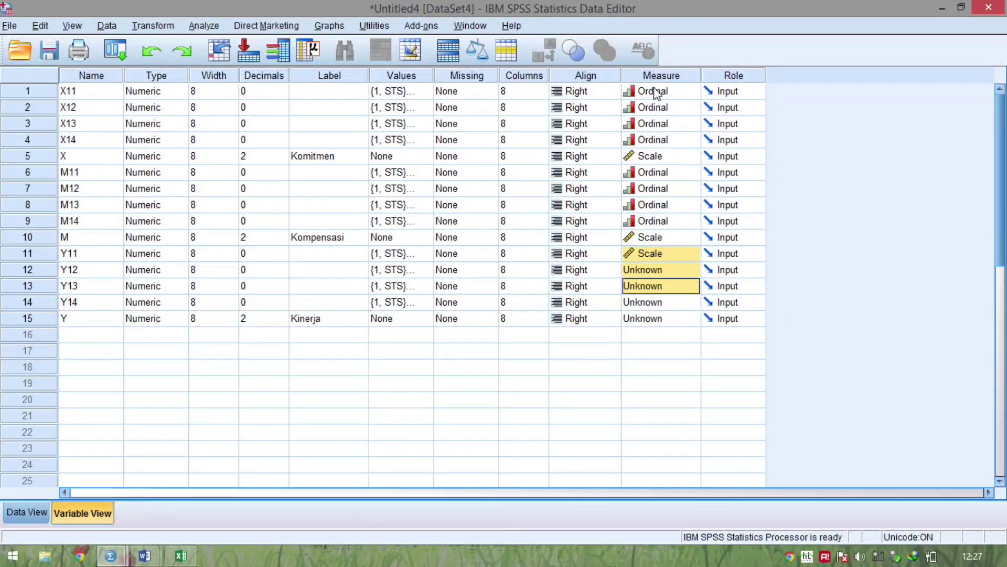
key("shift+Down")
key("ctrl+v")
key("Down")
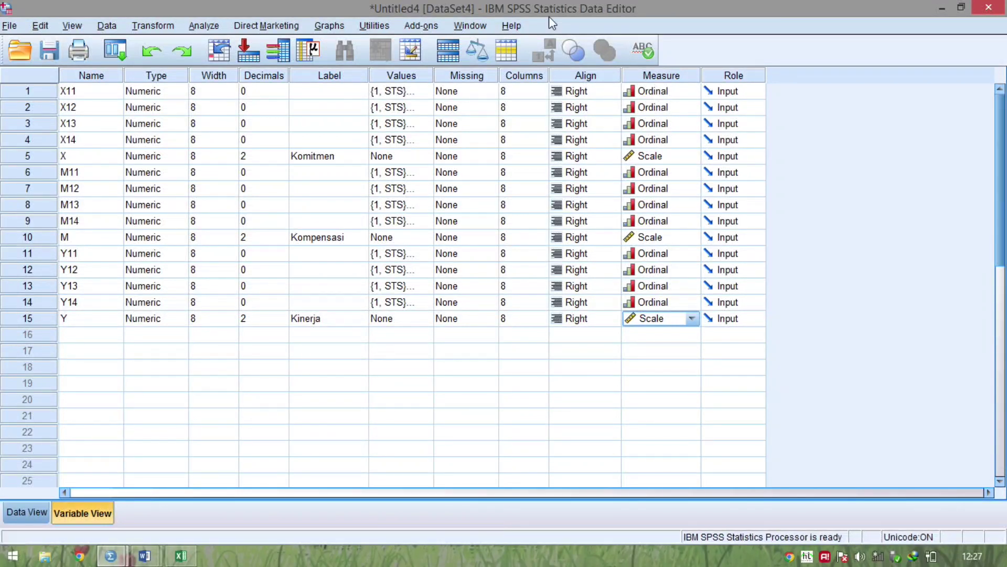
Set up a bivariate Pearson correlation with the variables X11, X12, X13, X14 and Komitmen
left_click(212, 27)
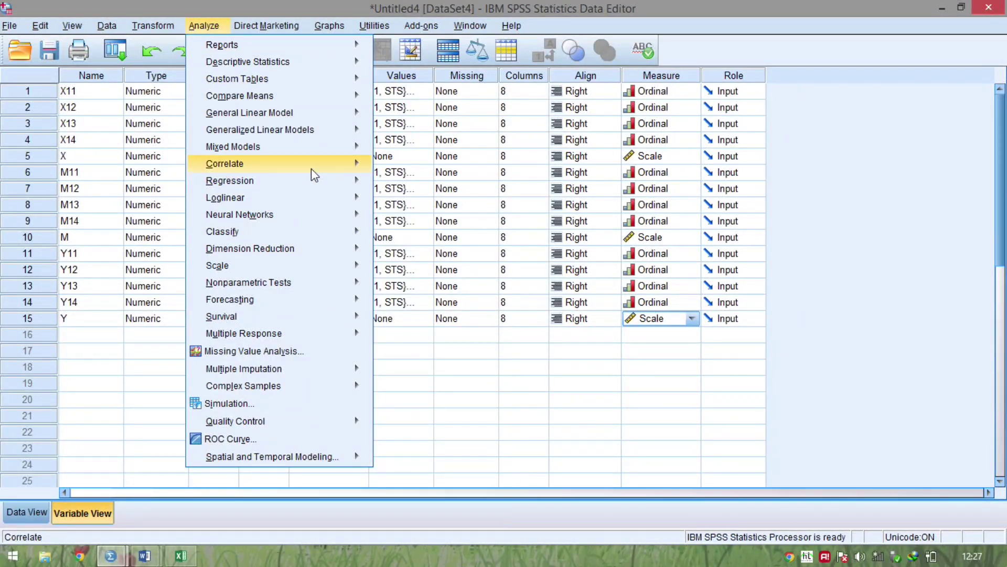
mouse_move(311, 169)
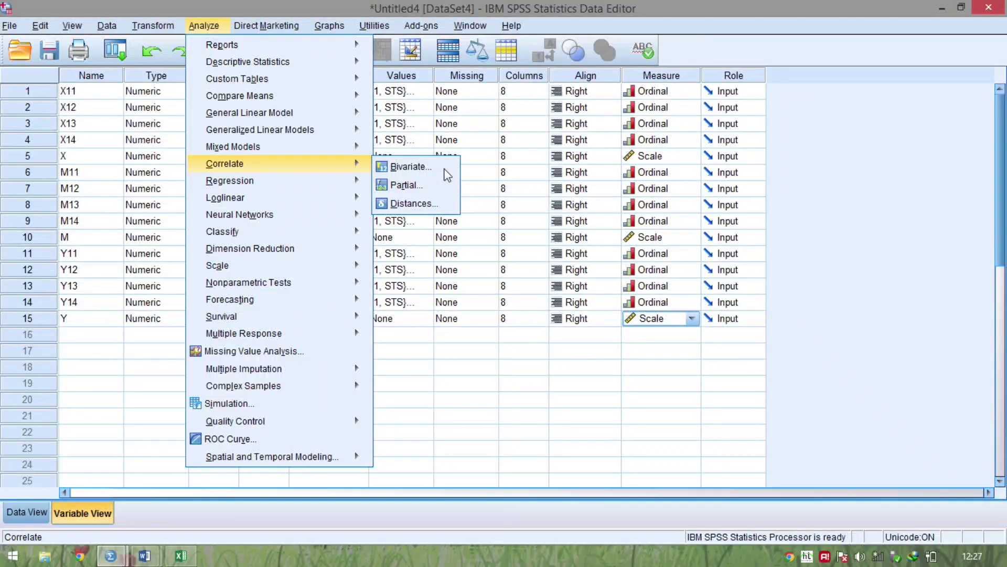
left_click(445, 169)
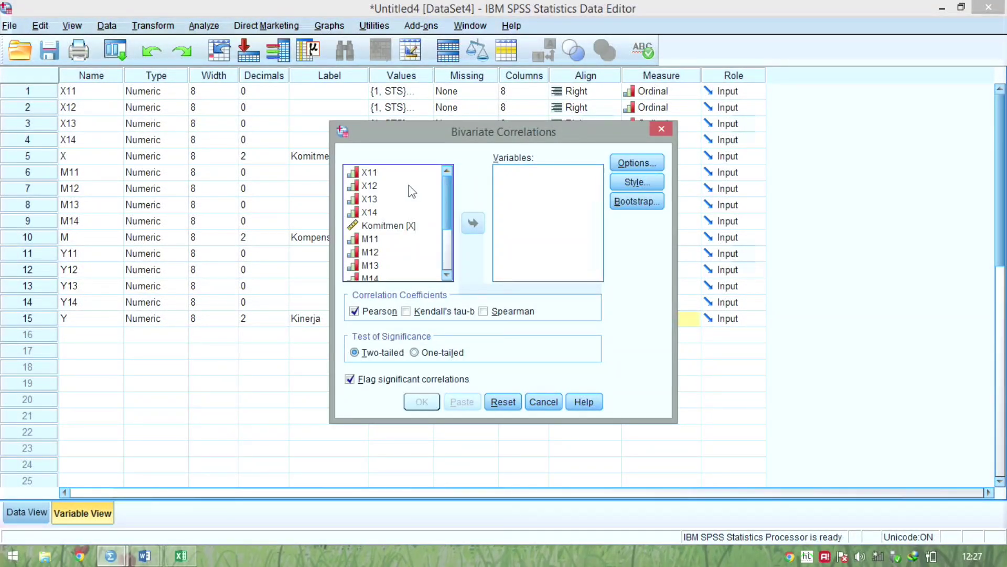
left_click(389, 174)
key("shift+Down")
key("shift+Down")
key("shift+Down")
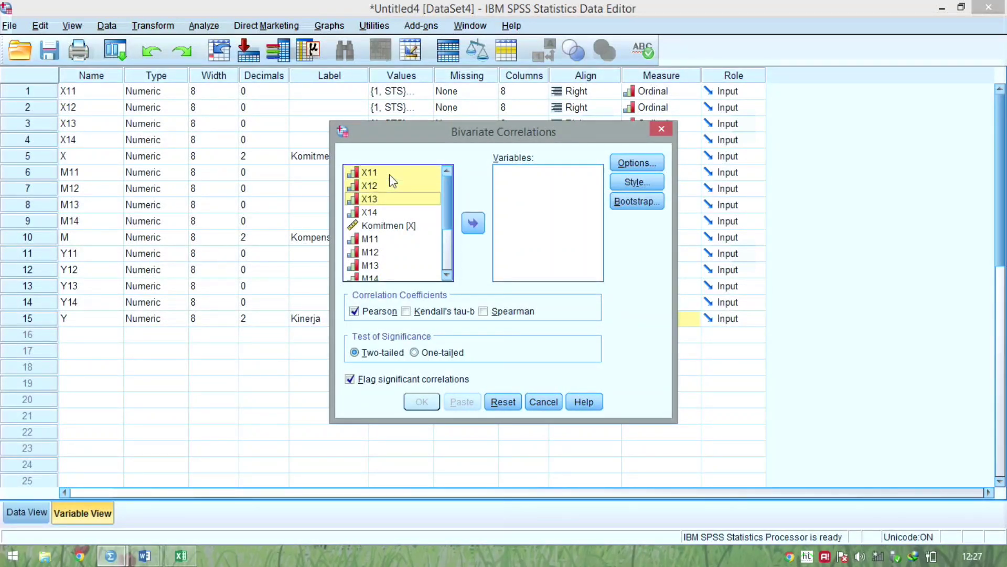
key("shift+Down")
left_click(474, 223)
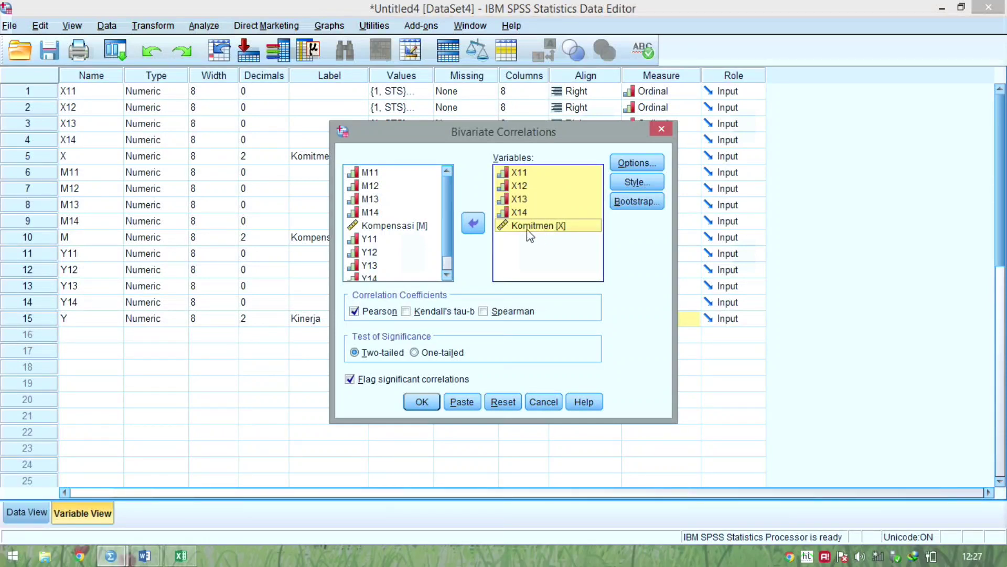
Run the Komitmen correlation and maximize the output window to view the results table
left_click(418, 403)
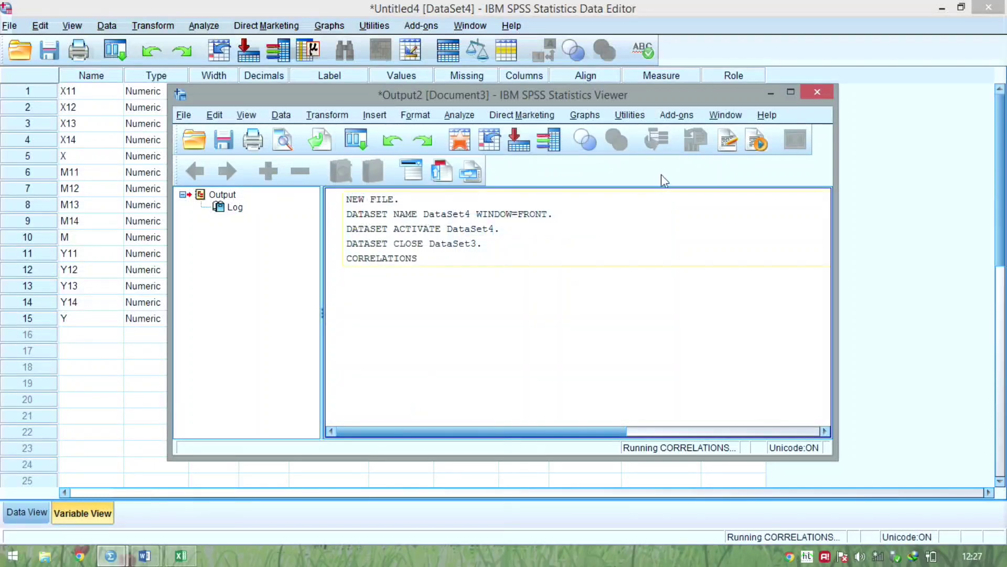
left_click(791, 93)
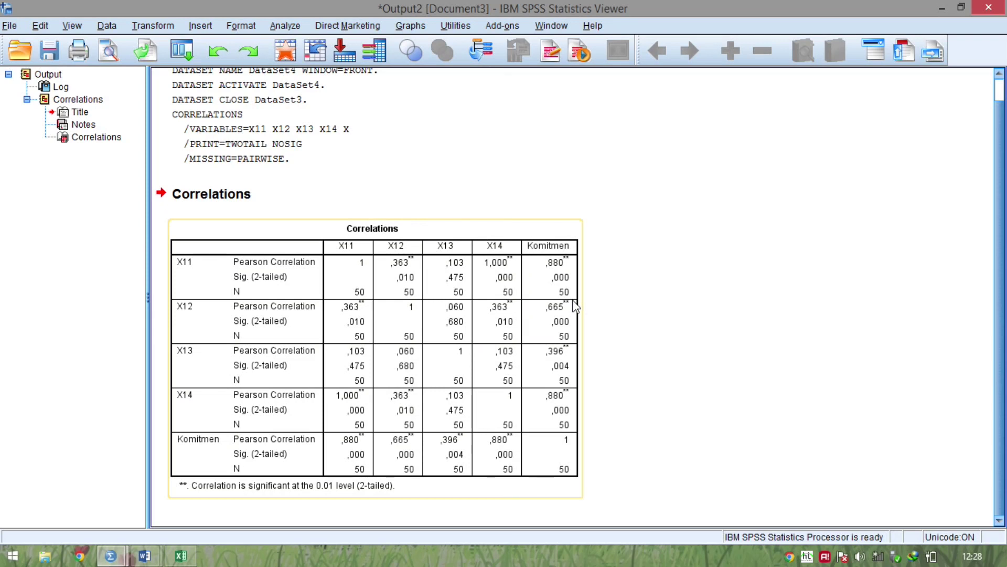
scroll(575, 306, "up", 2)
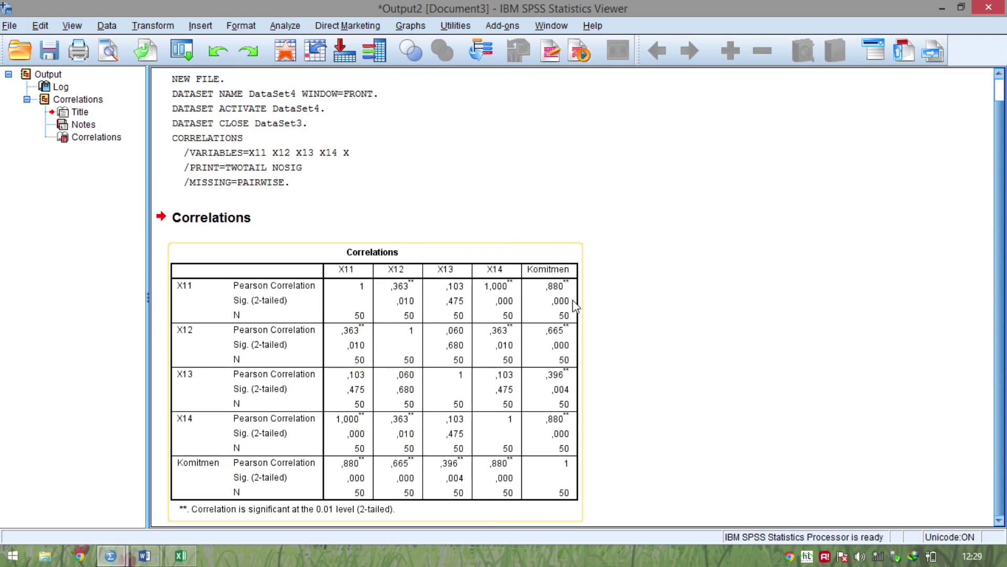
Reopen the bivariate correlation setup and remove X11 to X14 and Komitmen from the analysed variables
left_click(285, 26)
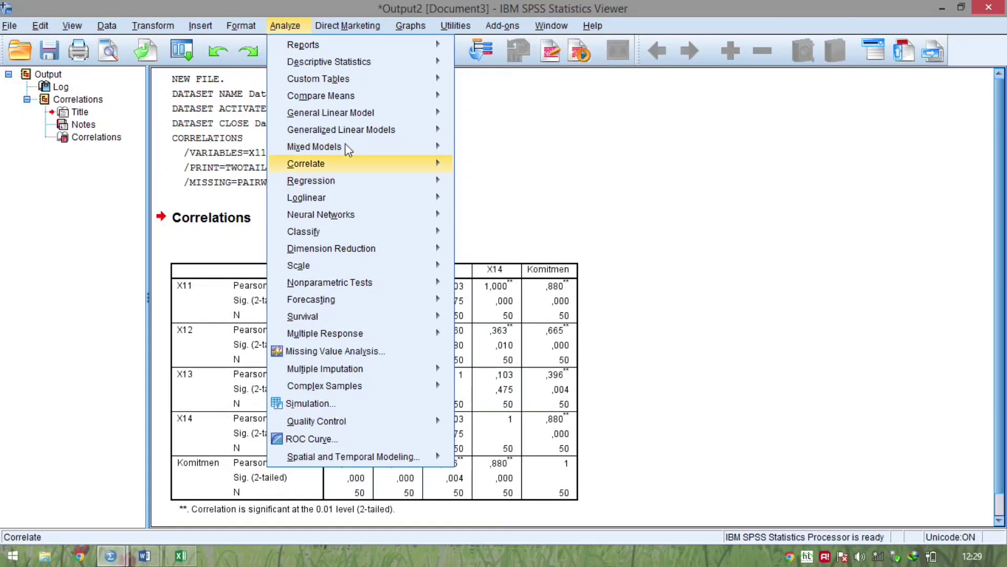
left_click(502, 170)
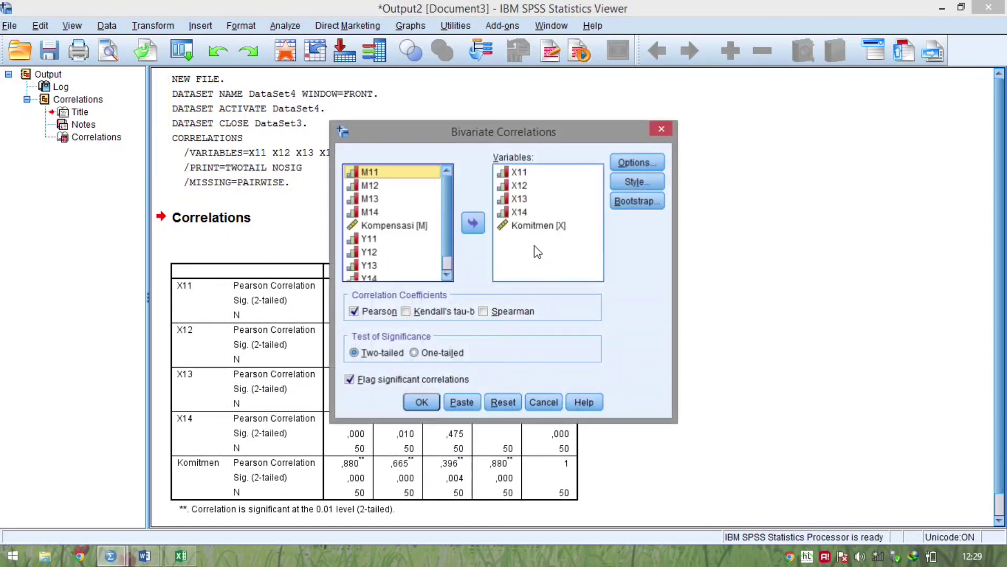
left_click(561, 227)
key("ctrl+a")
left_click(479, 226)
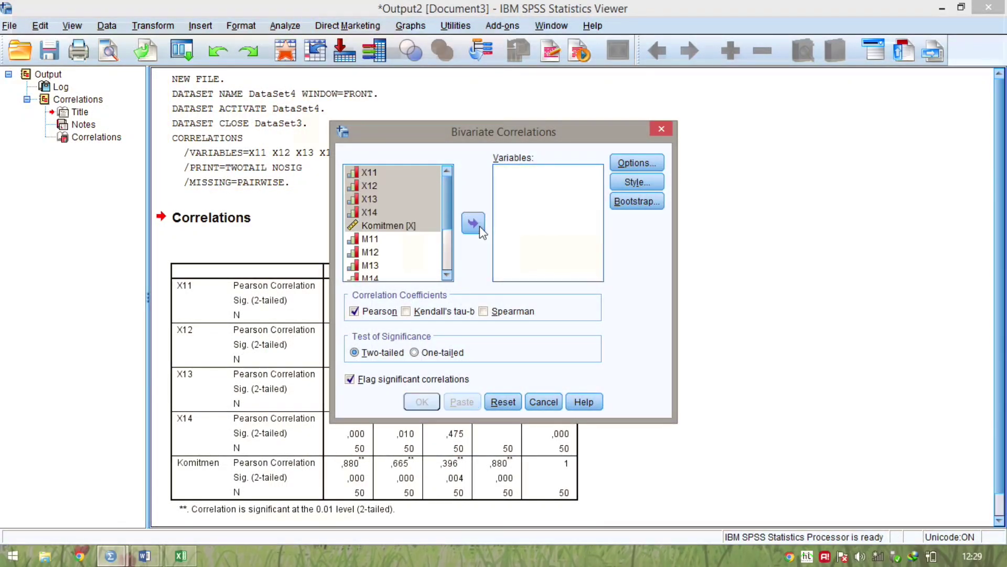
Add M11, M12, M13, M14 and Kompensasi as variables and run the bivariate Pearson correlation
key("shift+Tab")
key("Down")
key("shift+Down")
key("shift+Down")
key("shift+Down")
key("shift+Down")
left_click(480, 225)
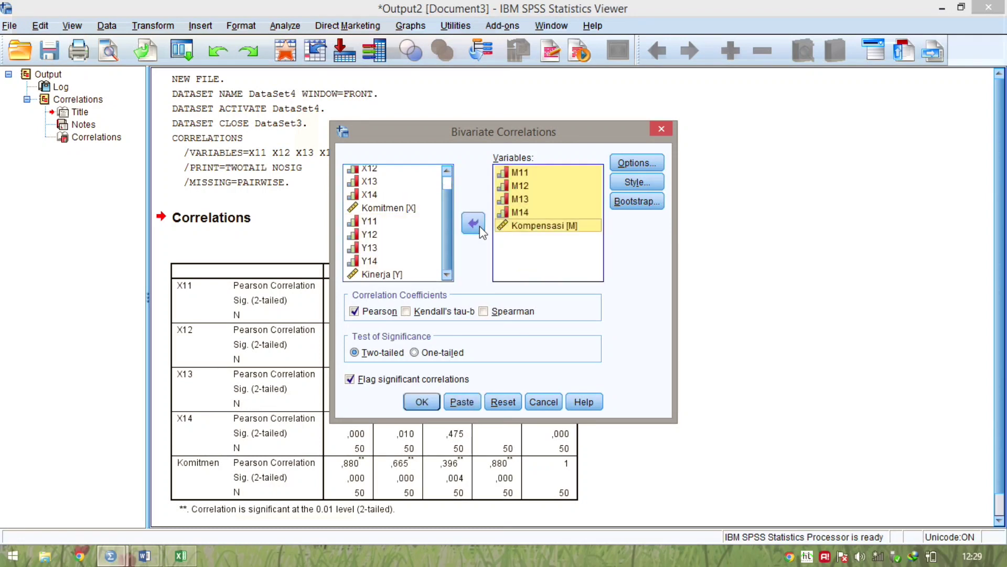
key("Return")
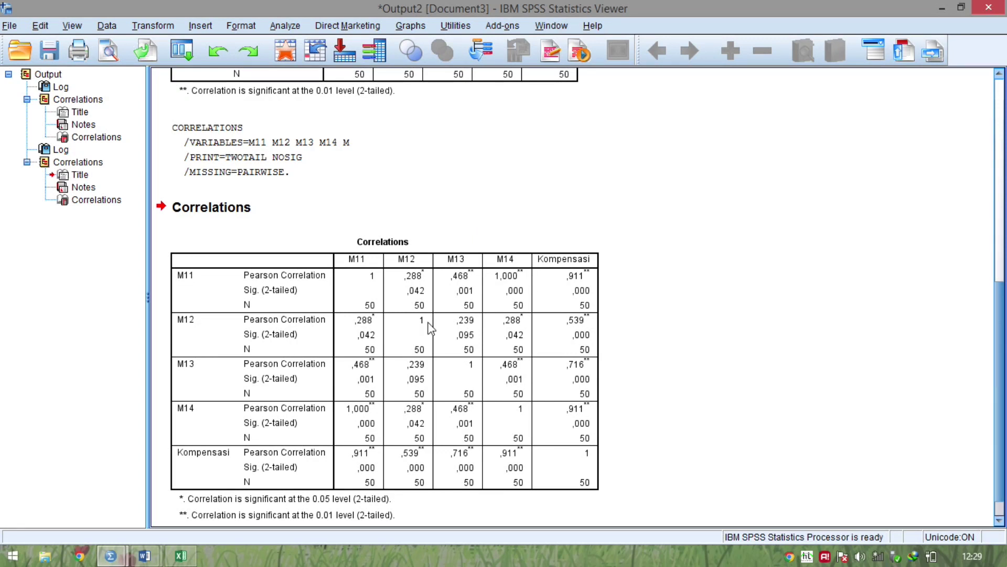
left_click(573, 334)
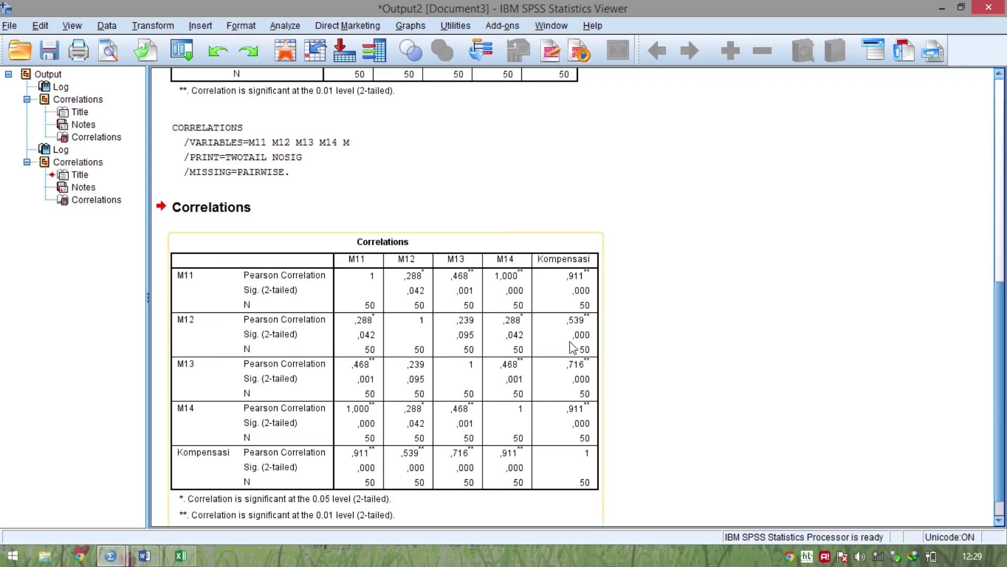
left_click(401, 155)
Reopen the bivariate correlation setup and remove M11 to M14 and Kompensasi from the analysed variables
left_click(286, 26)
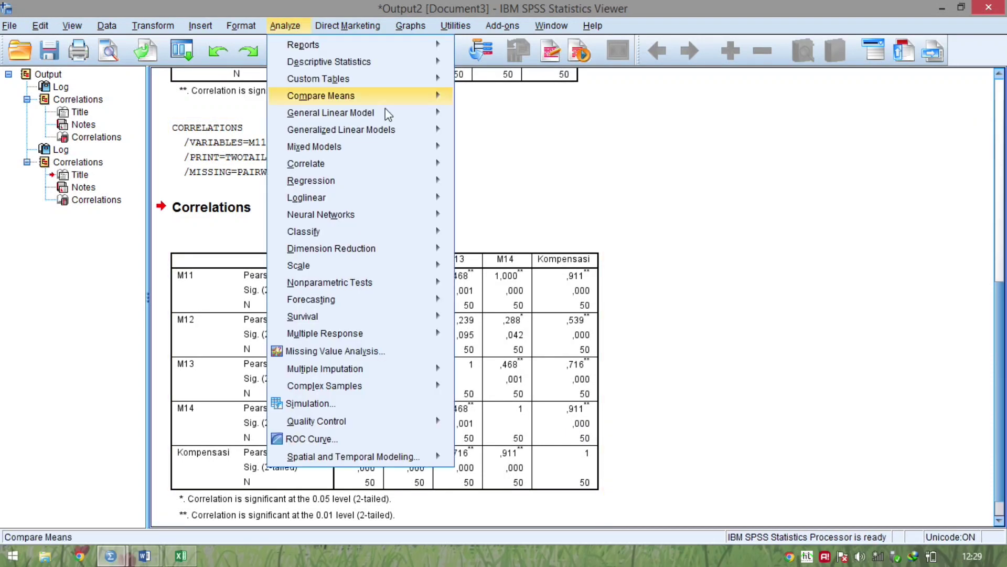
mouse_move(445, 167)
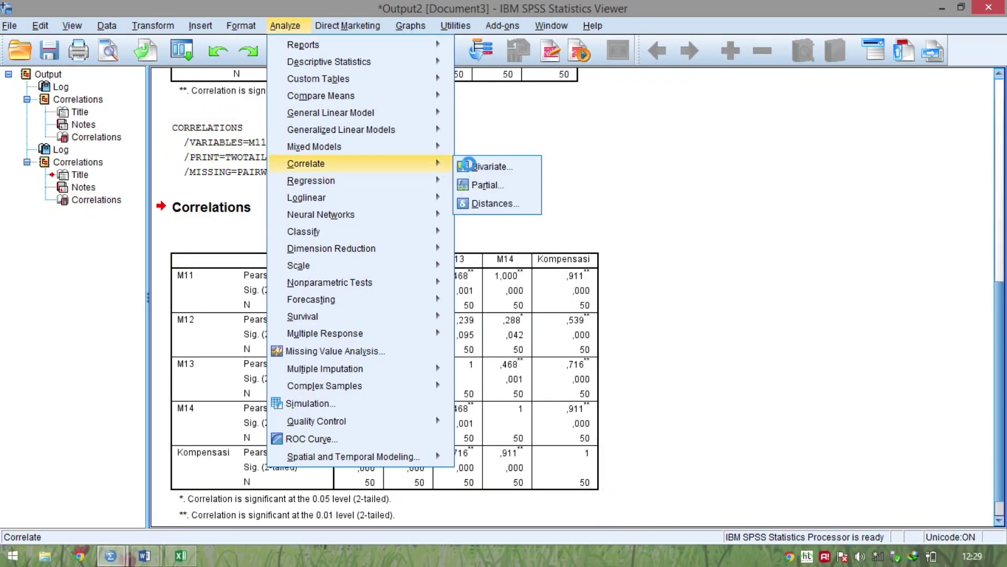
left_click(480, 167)
key("ctrl+a")
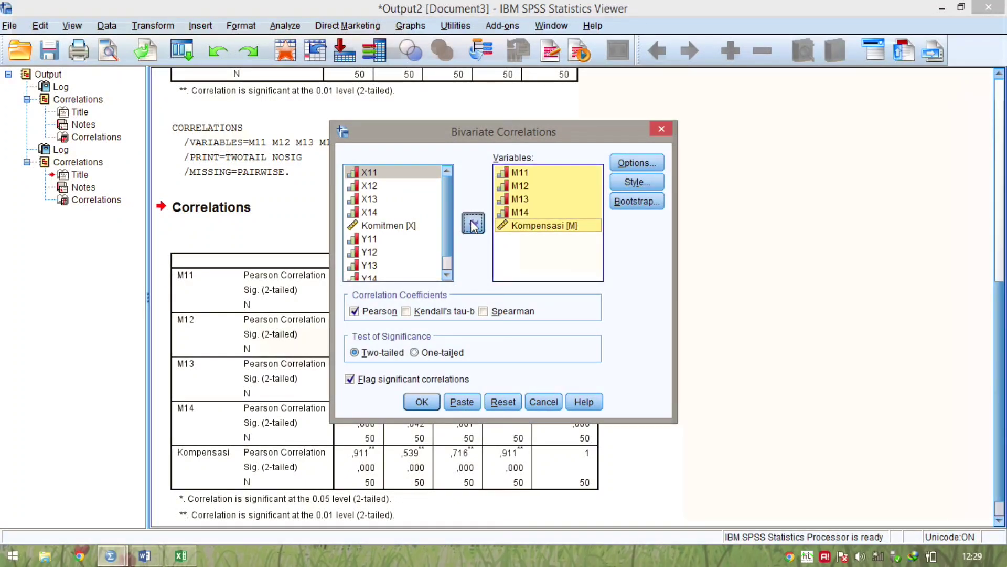
left_click(472, 221)
Add Y11, Y12, Y13, Y14 and Kinerja as variables and run the bivariate Pearson correlation
key("Down")
key("shift+Down")
key("shift+Down")
key("shift+Down")
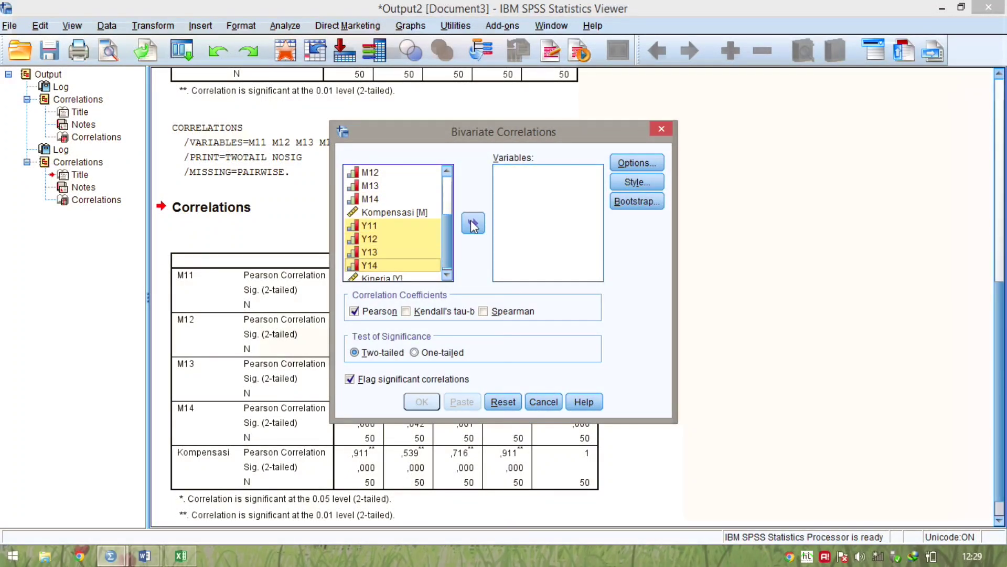
key("shift+Down")
left_click(473, 224)
left_click(422, 401)
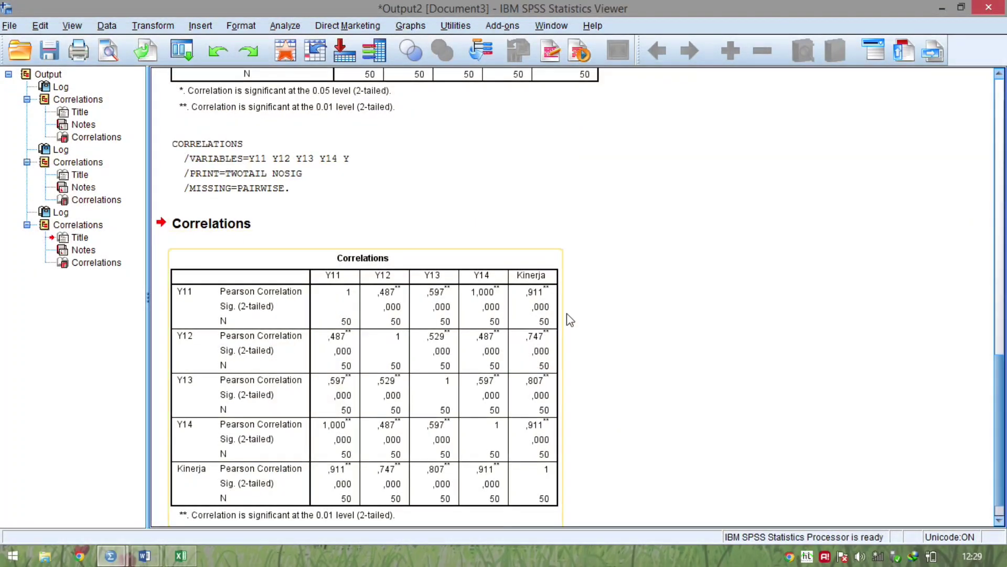
left_click(527, 388)
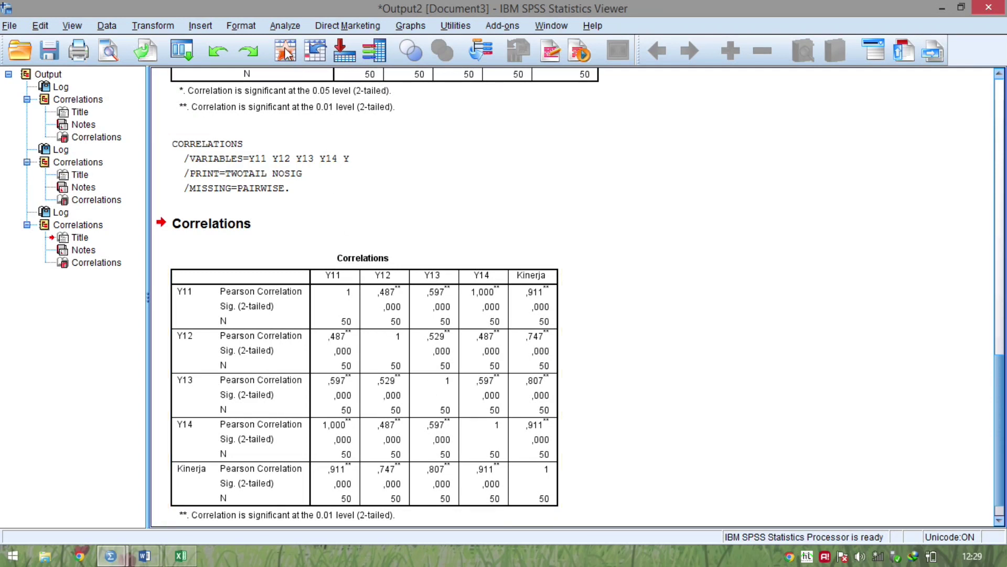
Set up a Reliability Analysis with X11, X12, X13 and X14 as its items
left_click(285, 26)
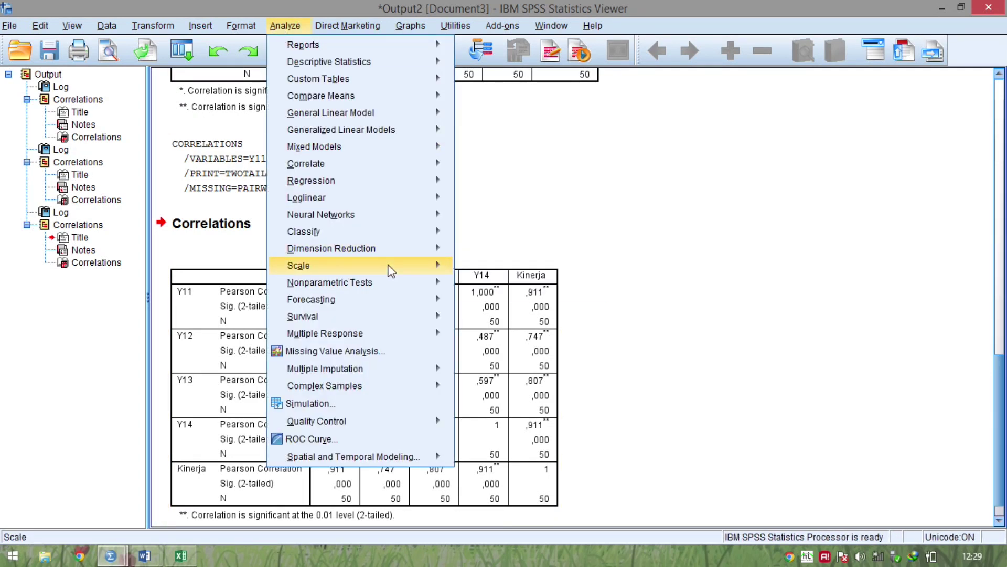
mouse_move(389, 266)
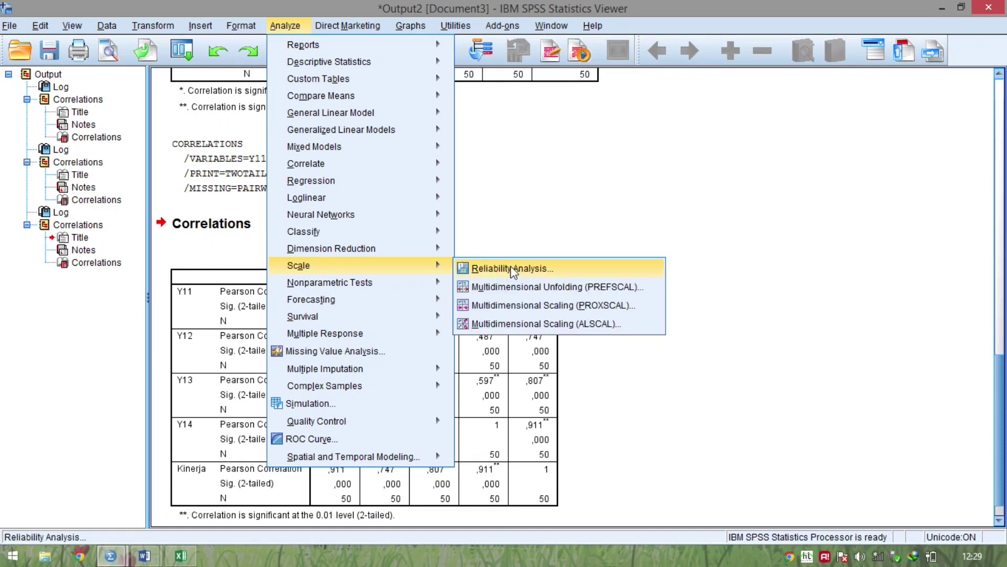
left_click(510, 268)
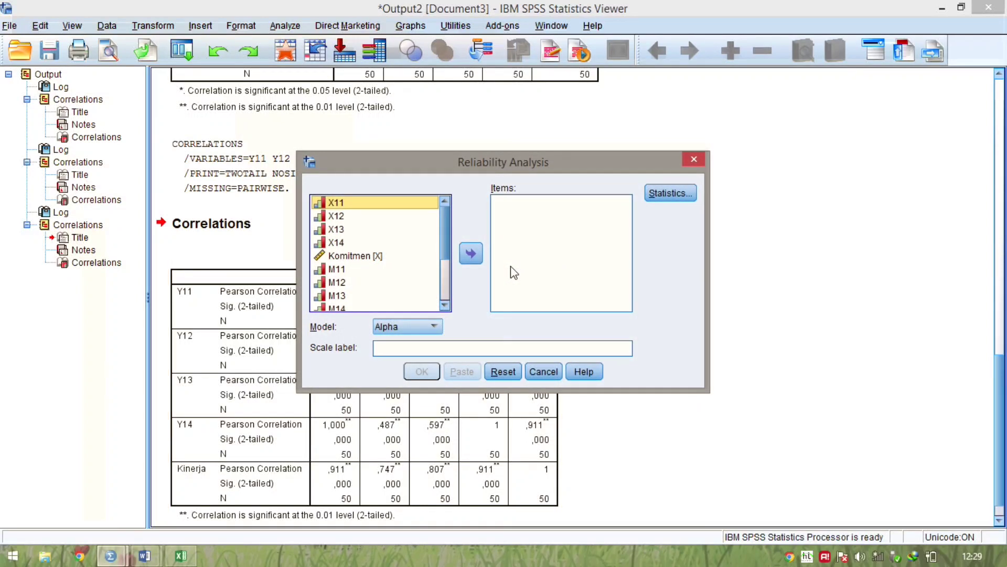
key("shift+Down")
key("shift+Down")
key("shift+Down")
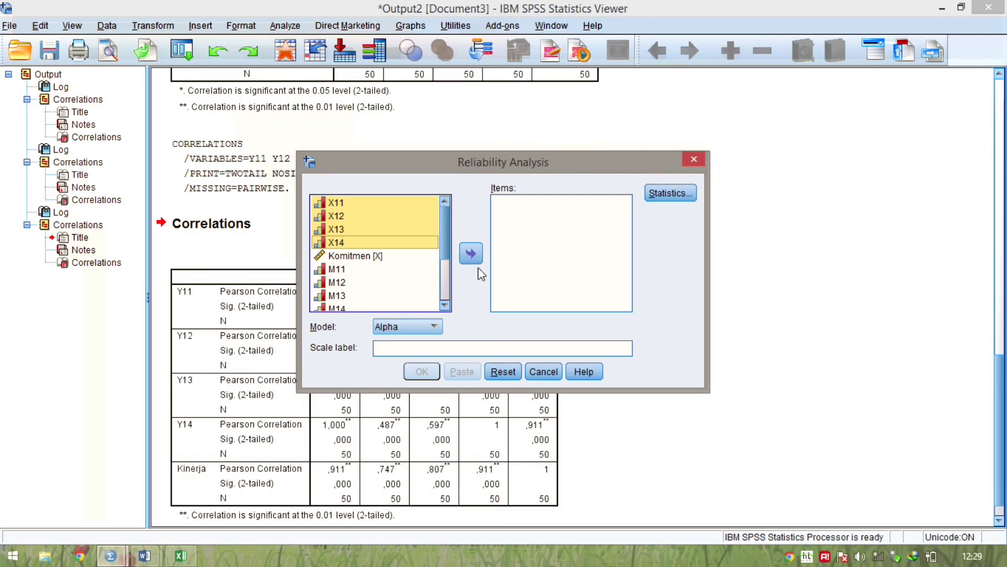
left_click(470, 254)
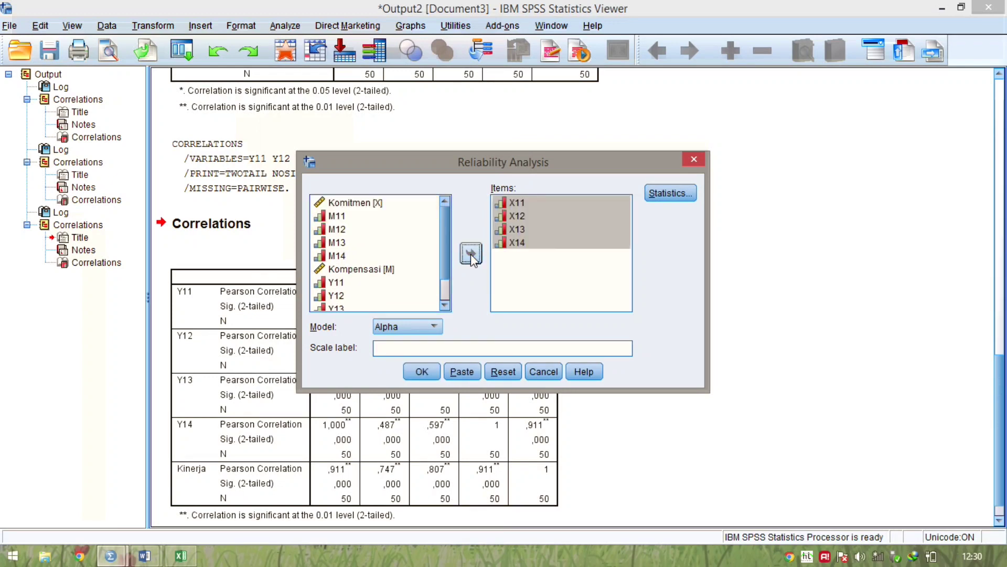
Request the Item and Scale if item deleted descriptives and run the reliability analysis on X11 to X14
left_click(650, 194)
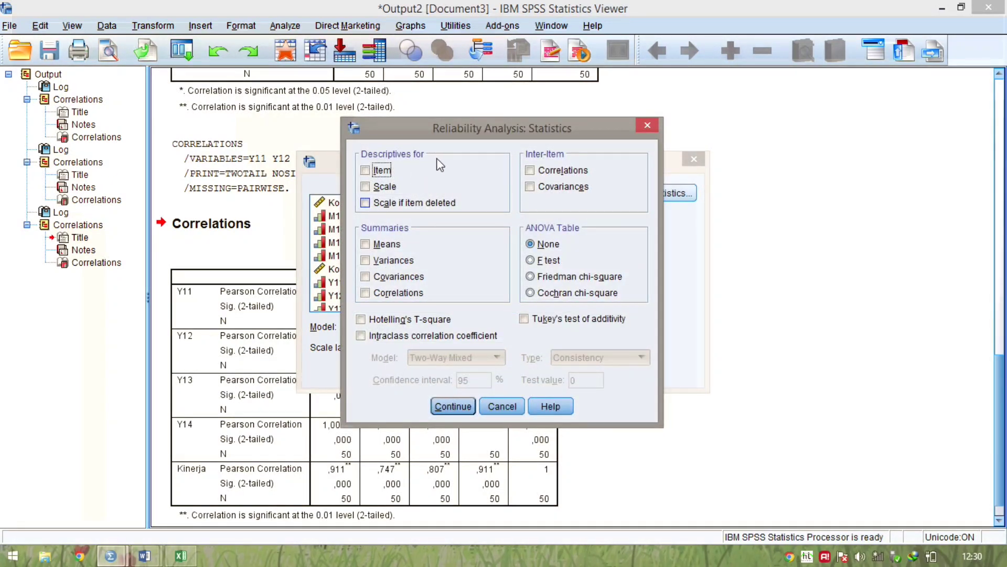
left_click(393, 170)
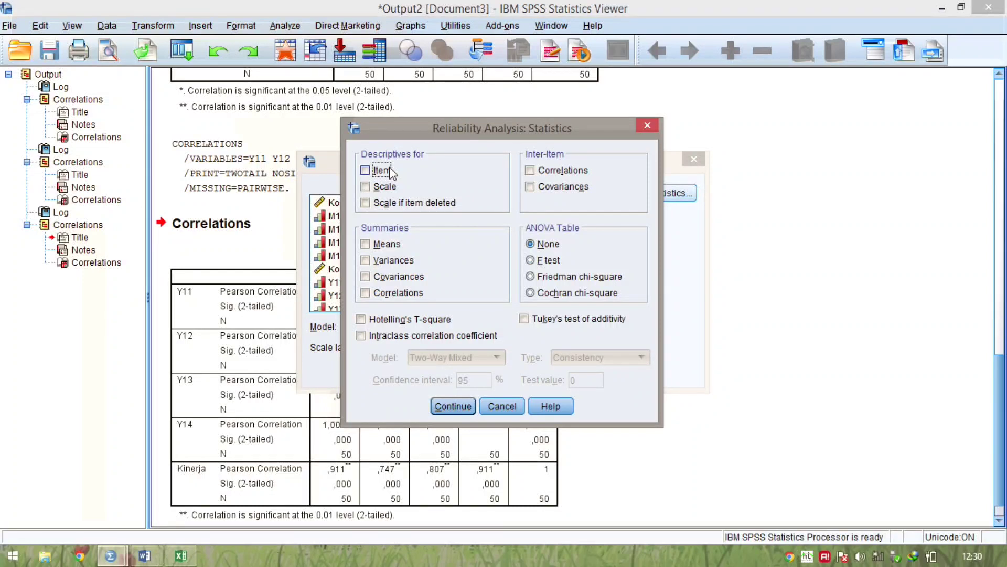
left_click(411, 209)
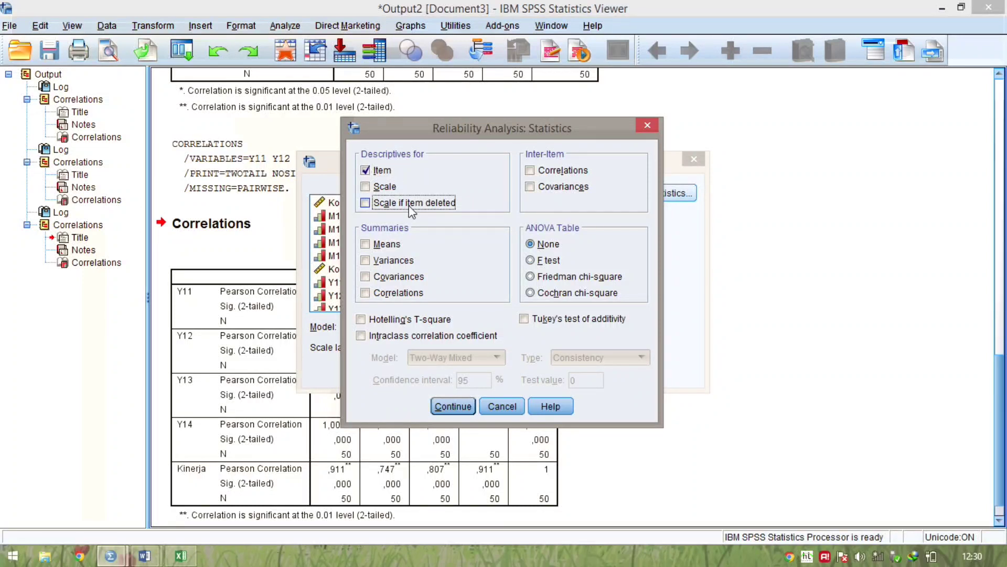
left_click(409, 205)
left_click(444, 399)
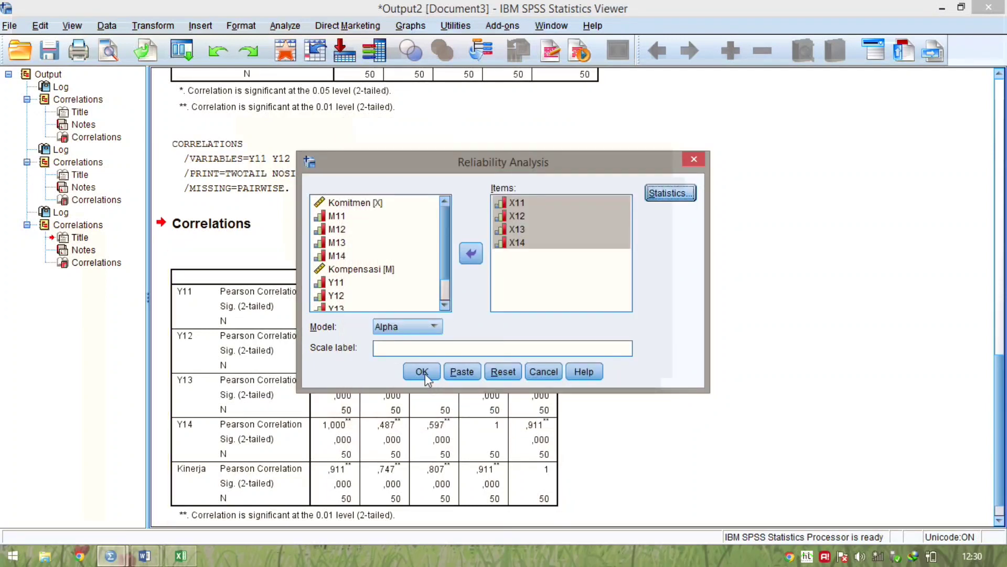
left_click(425, 373)
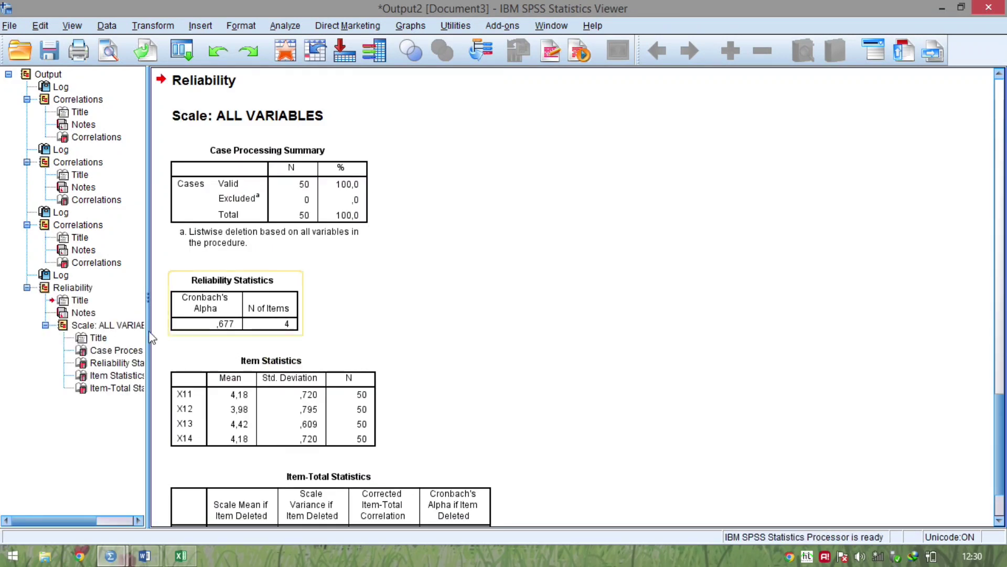
left_click(214, 304)
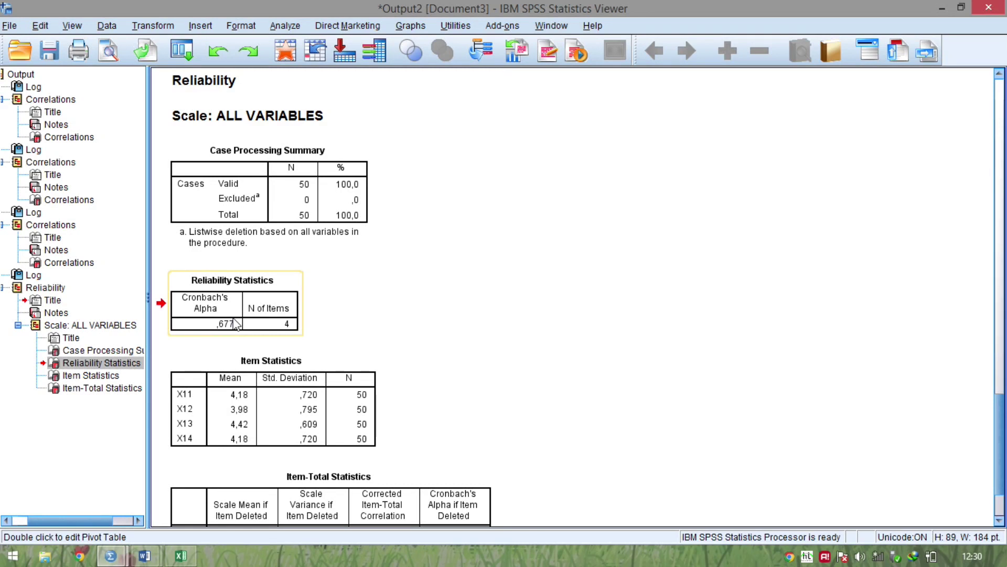
Reopen the Reliability Analysis setup and remove X11 to X14 from its items
left_click(285, 25)
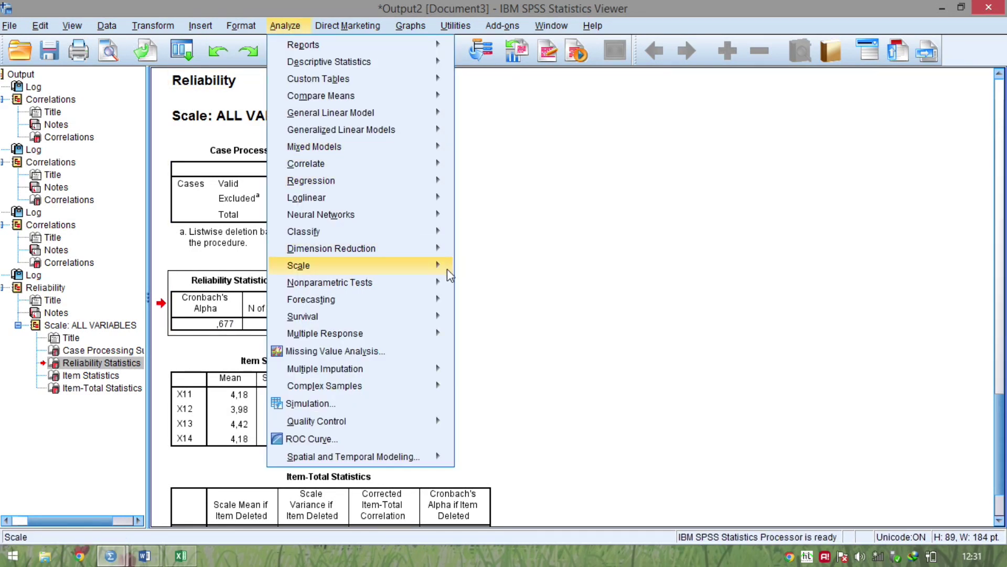
mouse_move(447, 269)
left_click(485, 266)
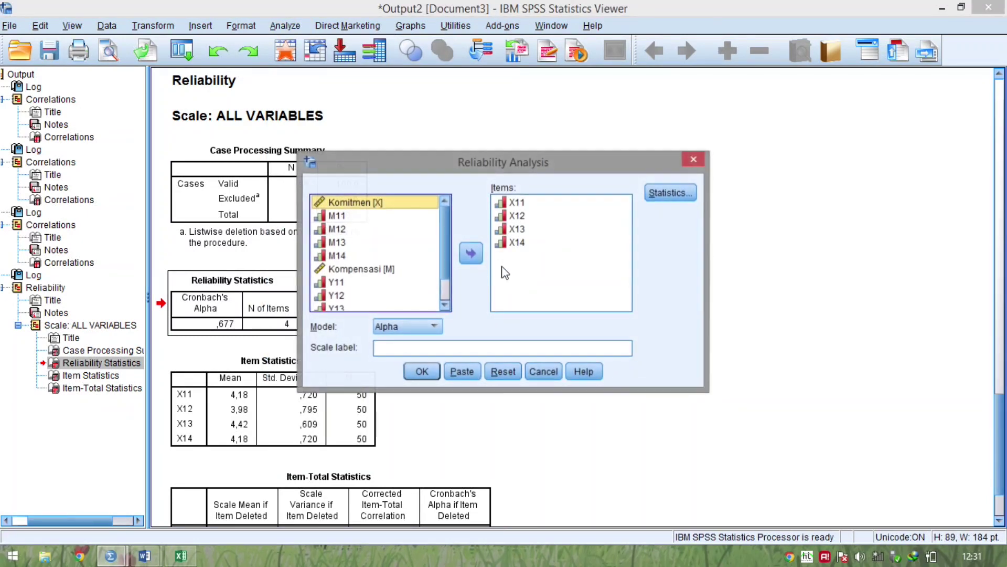
left_click(517, 242)
left_click(517, 202, "shift")
left_click(471, 253)
Add M11, M12, M13 and M14 as items and run the Alpha reliability analysis
left_click(337, 269)
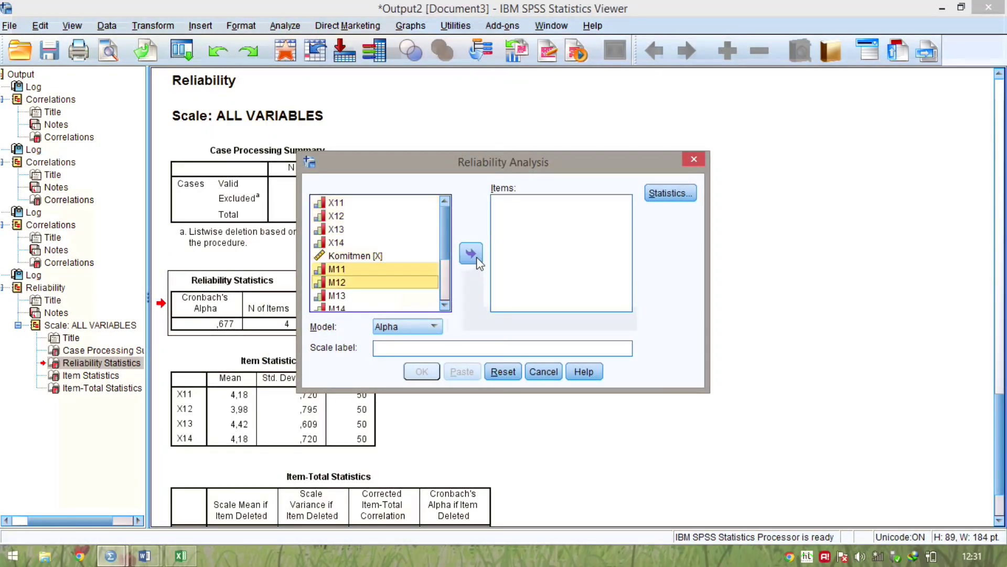
left_click(337, 307, "shift")
left_click(470, 253)
key("Return")
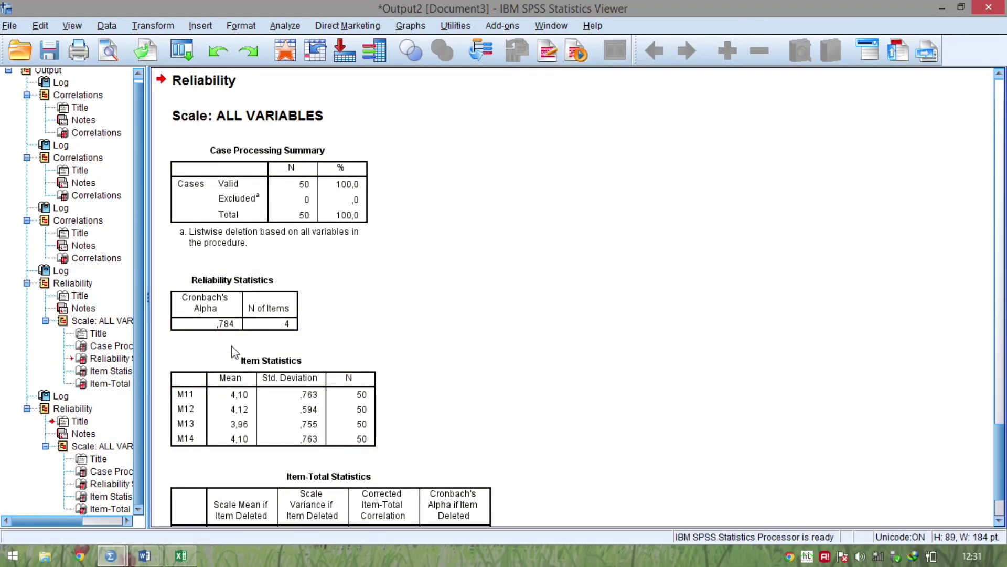
Reopen the Reliability Analysis setup and remove M11 to M14 from its items
left_click(285, 25)
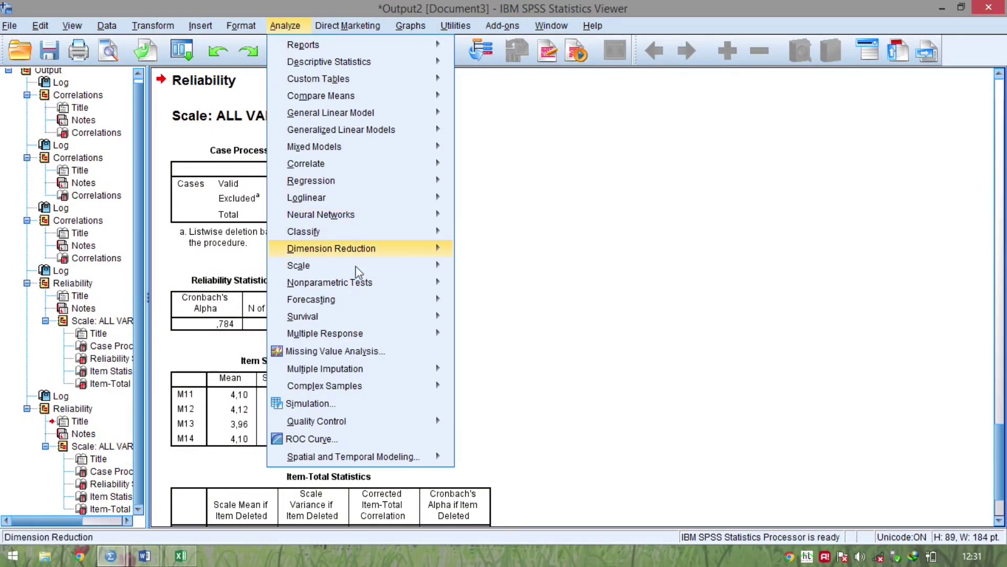
mouse_move(445, 265)
left_click(540, 271)
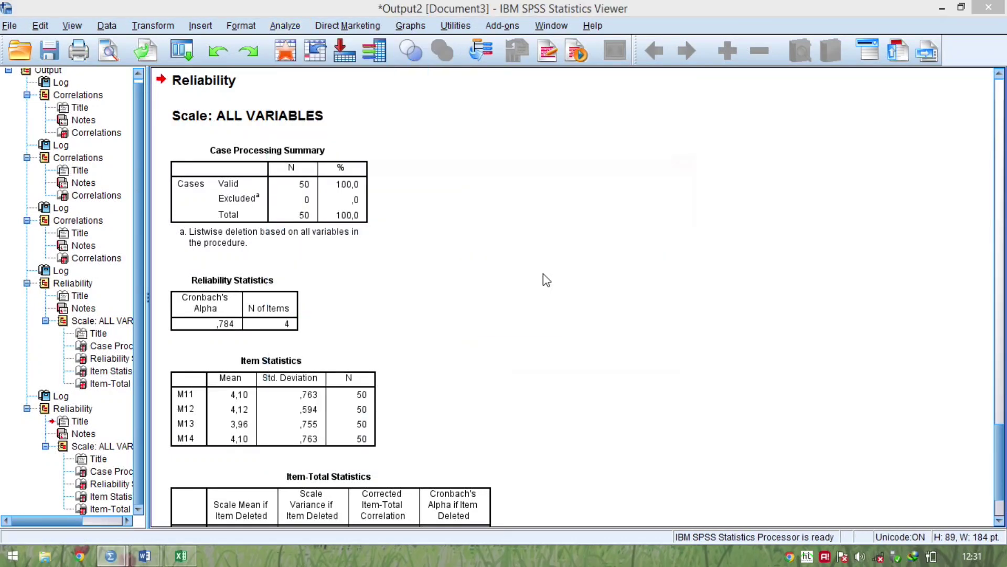
left_click(543, 272)
key("ctrl+a")
left_click(463, 257)
Add Y11, Y12, Y13 and Y14 as items and run the Alpha reliability analysis
key("Down")
key("Down")
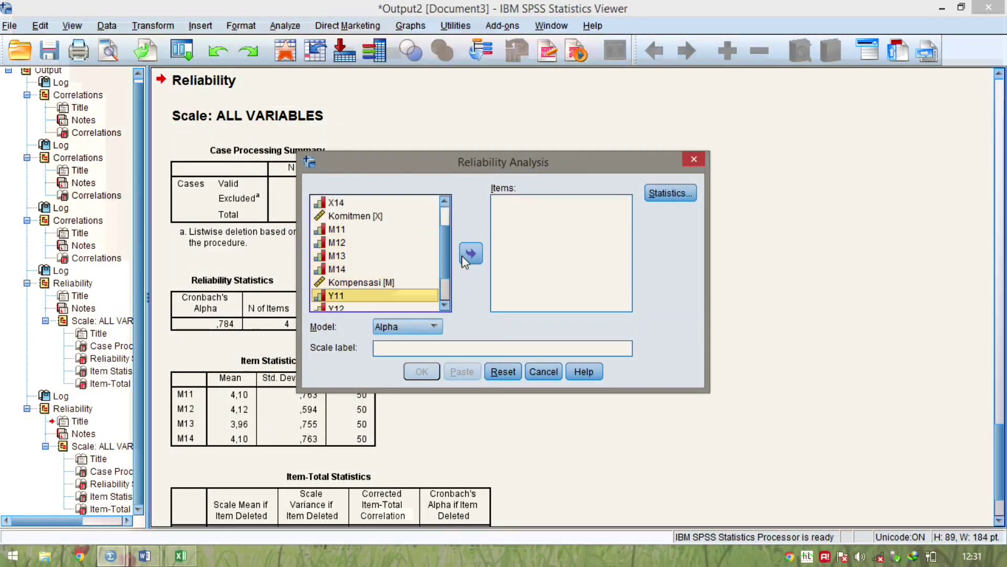
key("shift+Down")
key("shift+Down")
key("shift+Down")
key("shift+Down")
key("shift+Up")
left_click(463, 257)
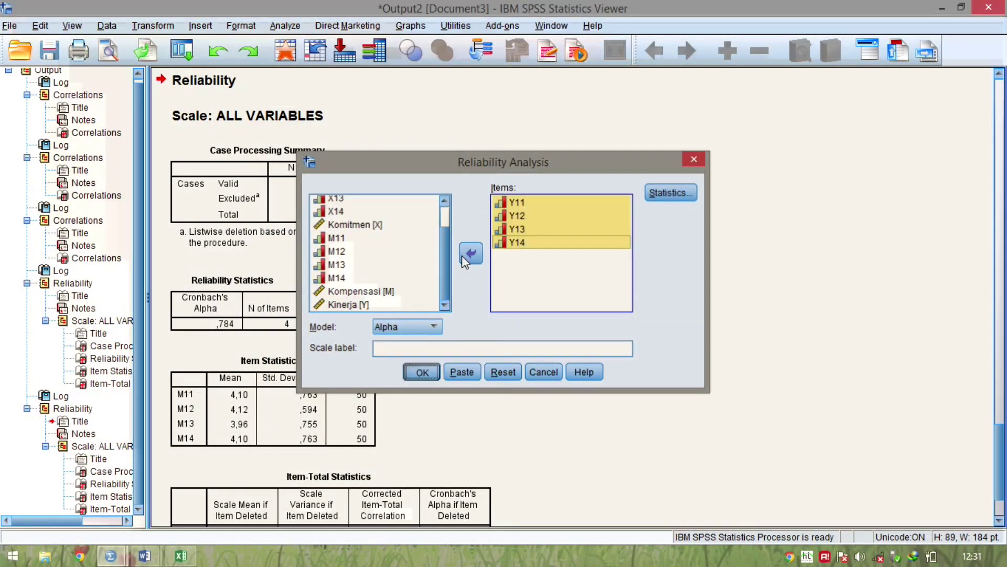
key("Return")
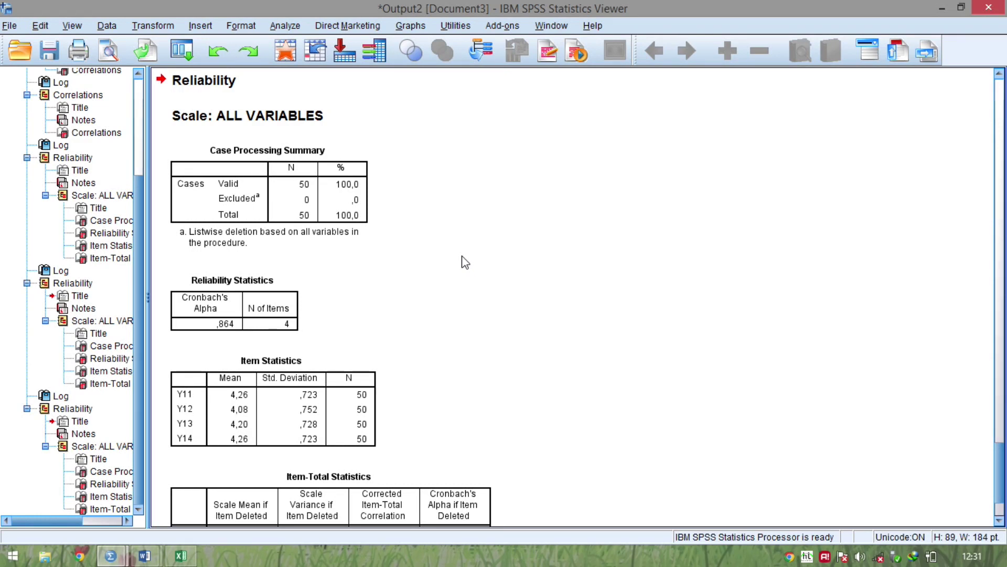
key("ctrl+a")
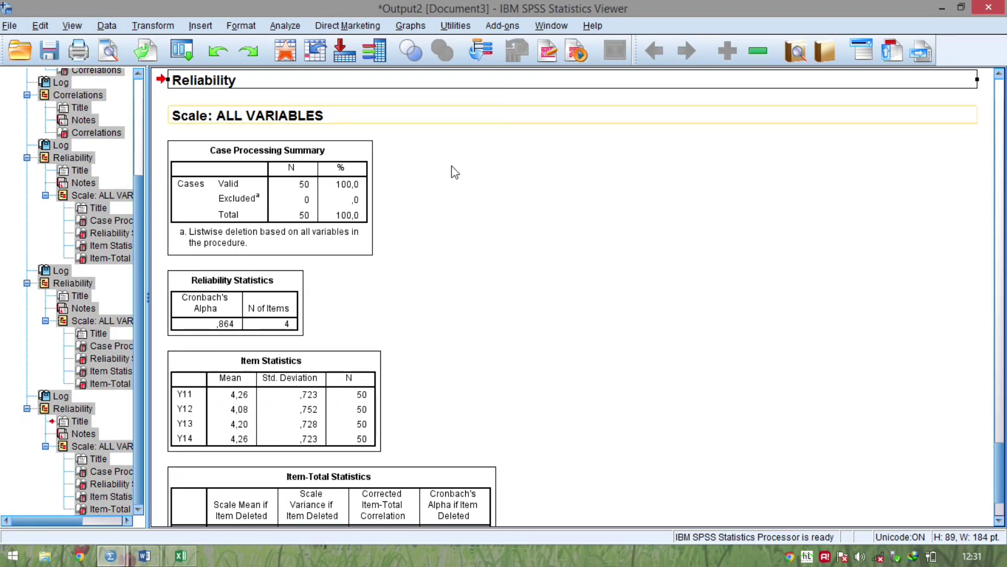
left_click(454, 172)
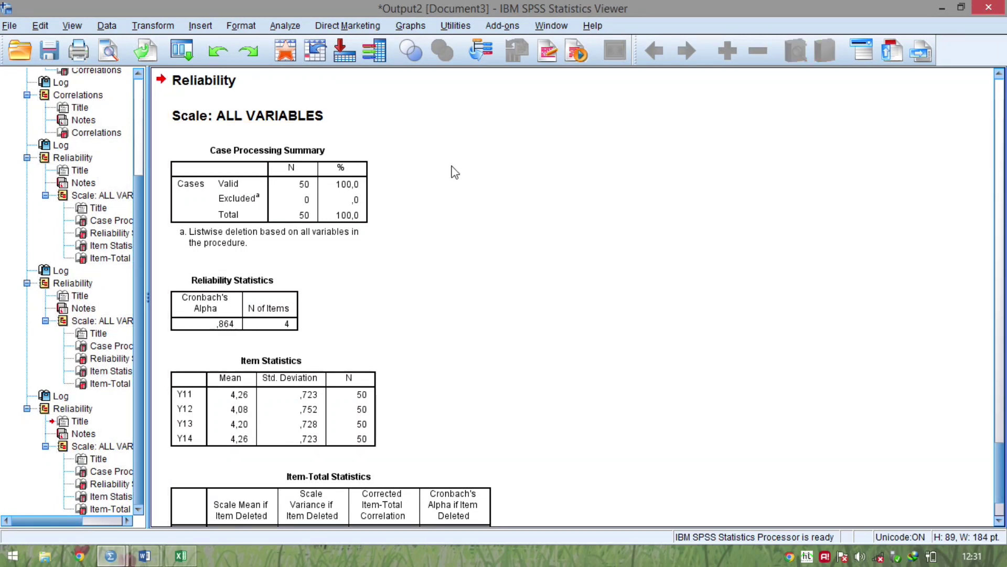
left_click(273, 27)
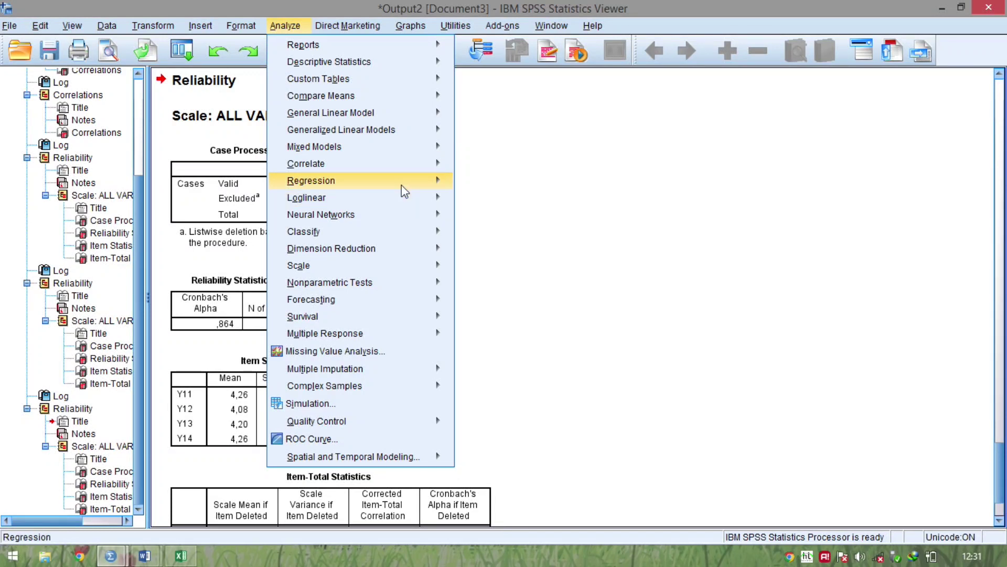
mouse_move(402, 186)
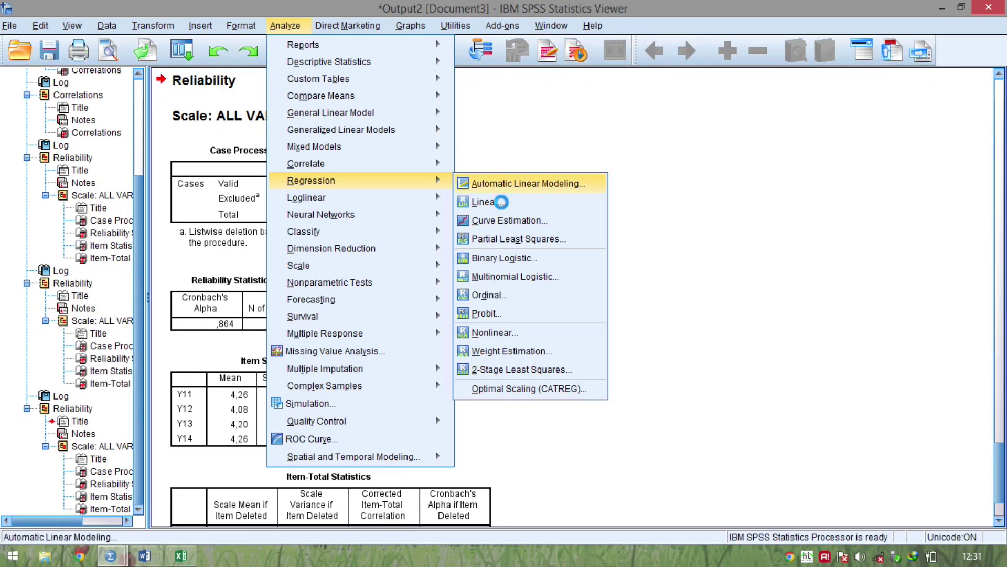
left_click(501, 203)
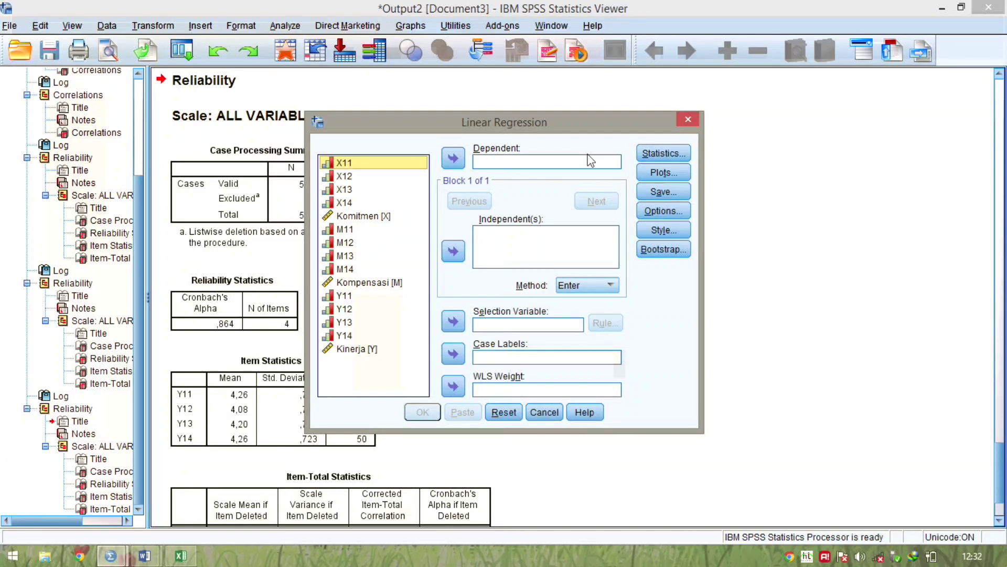
left_click(374, 218)
left_click(387, 283, "ctrl")
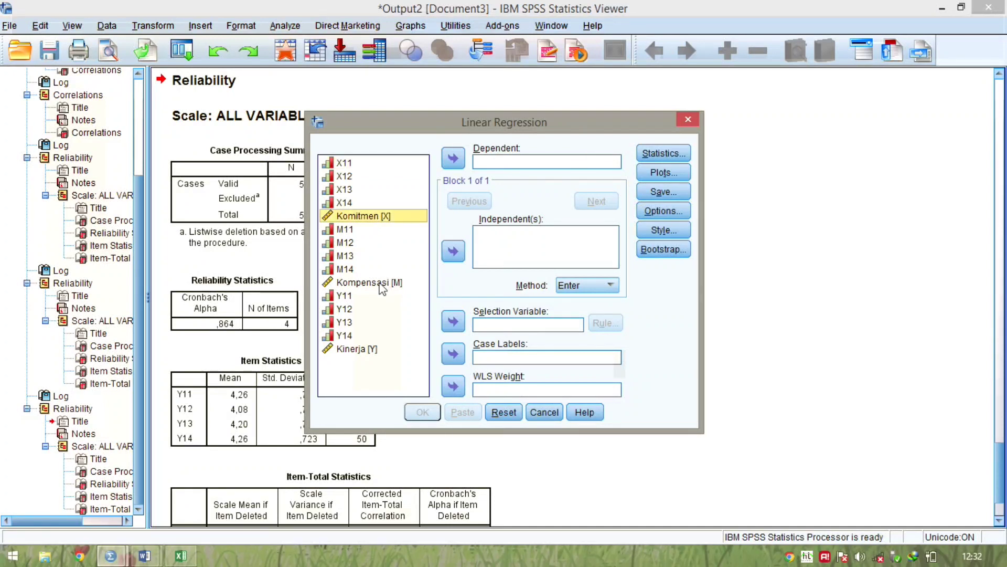
left_click(452, 253)
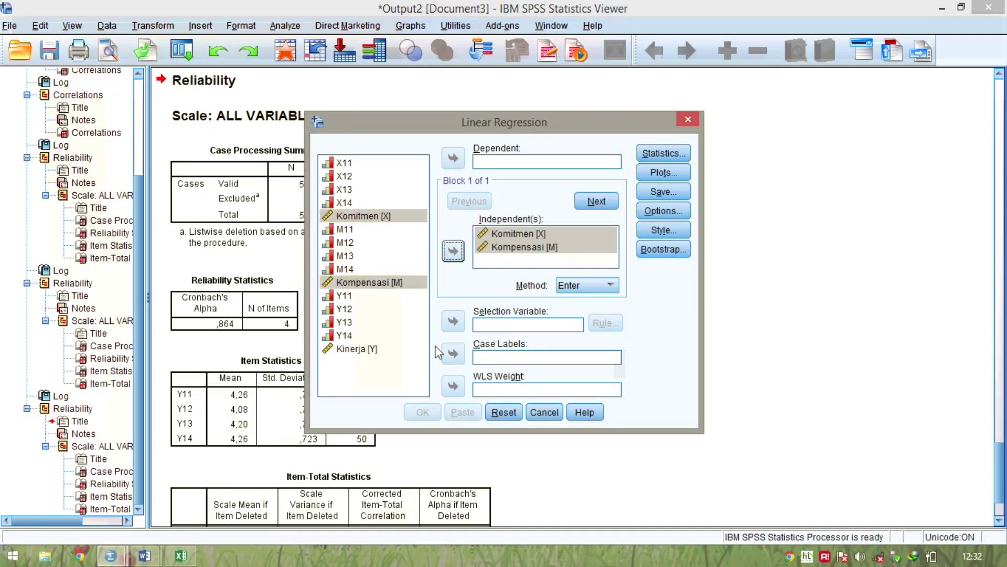
left_click(363, 349)
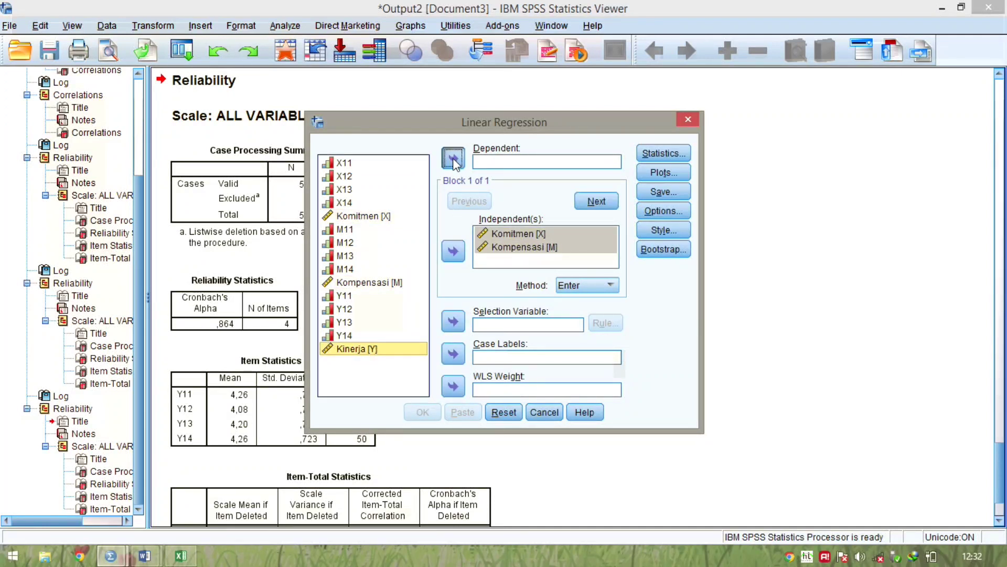
left_click(452, 159)
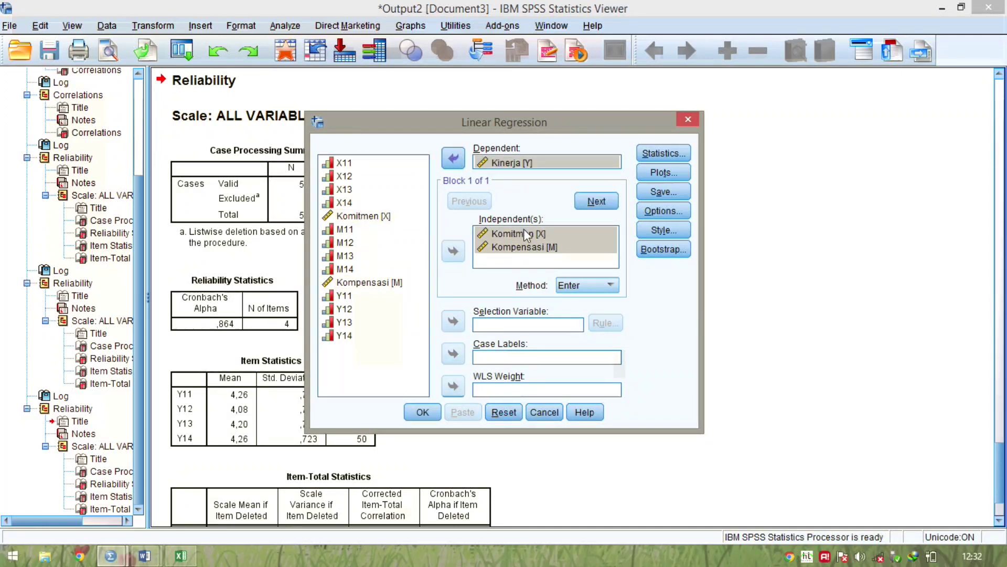
left_click(671, 190)
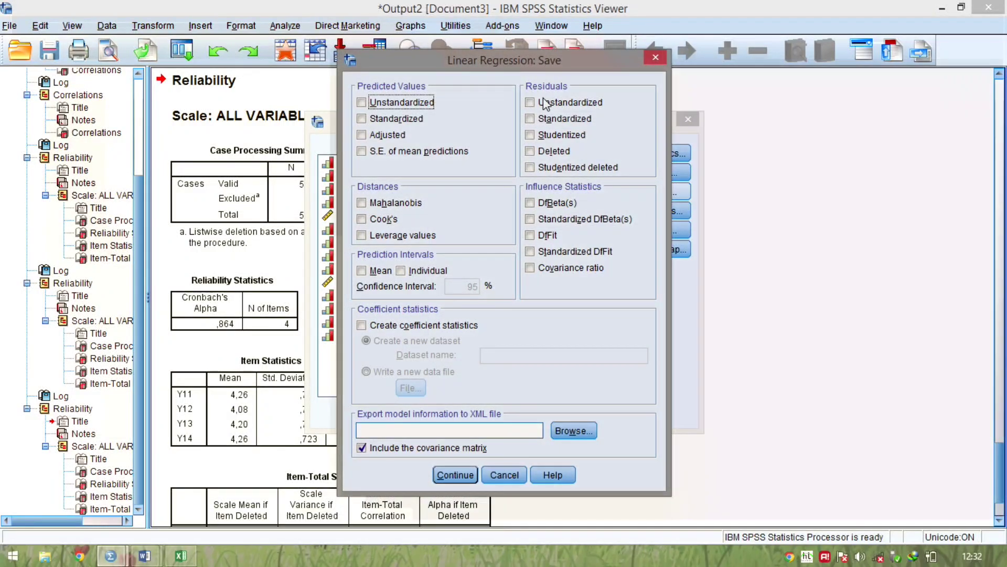
left_click(544, 102)
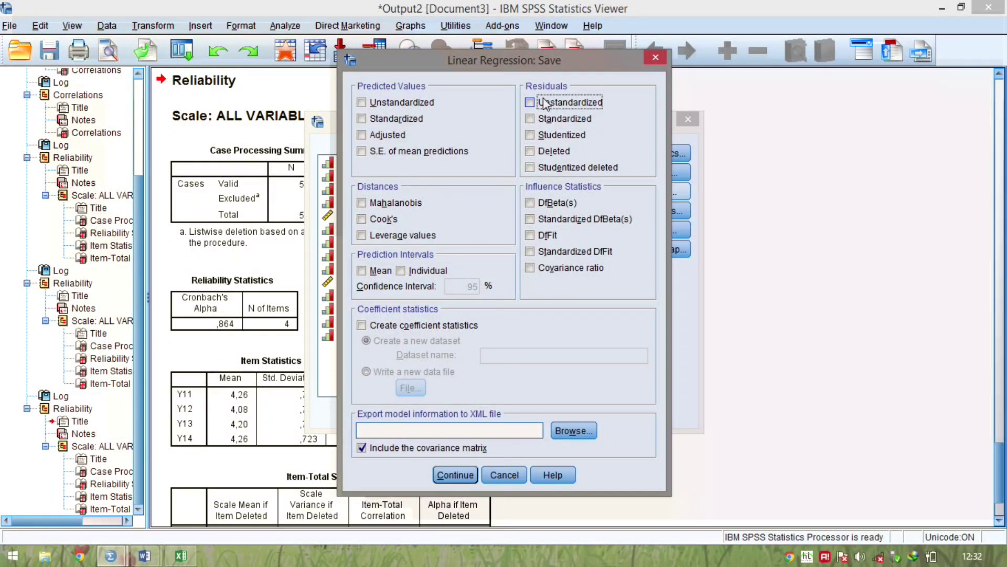
left_click(530, 102)
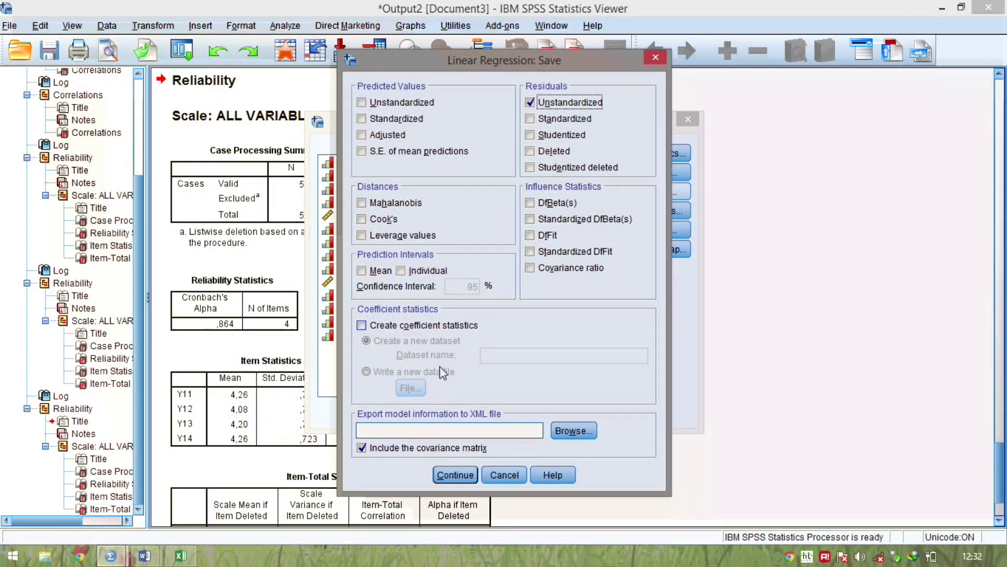
left_click(455, 473)
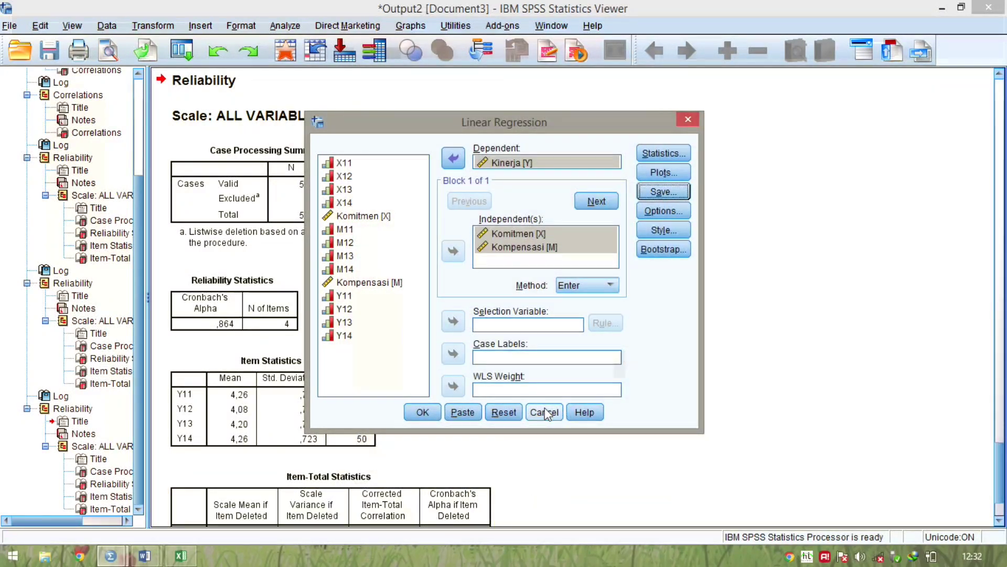
left_click(545, 413)
scroll(524, 315, "up", 5)
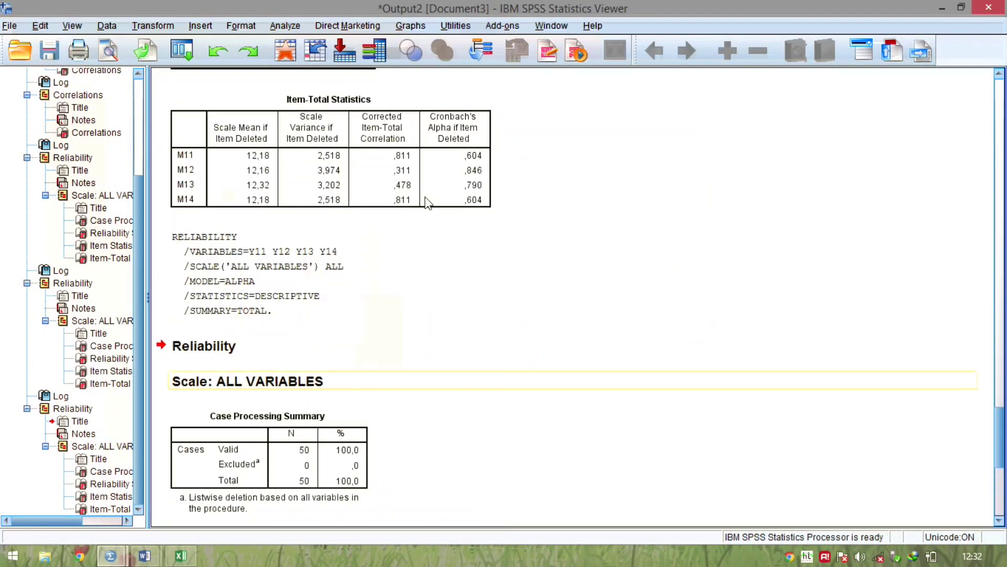
Set up a Linear Regression with Komitmen [X] and Kompensasi [M] as independents and Kinerja [Y] as dependent
left_click(285, 25)
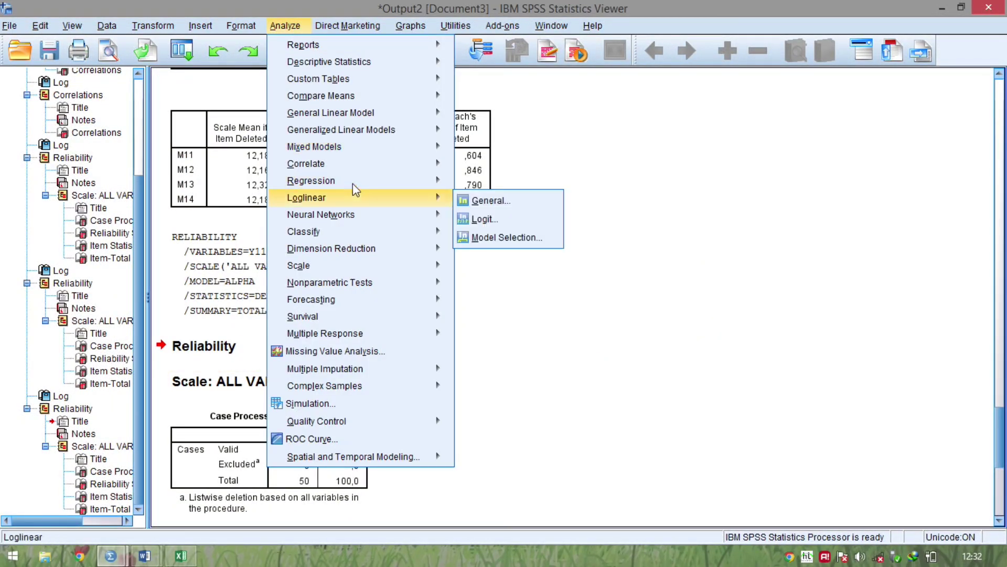
mouse_move(349, 182)
left_click(498, 209)
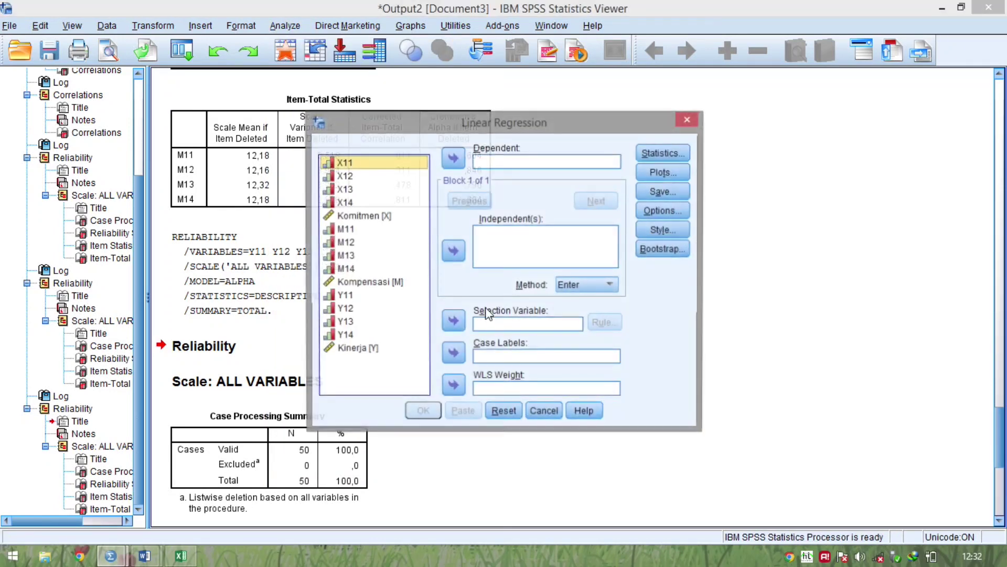
left_click(372, 219)
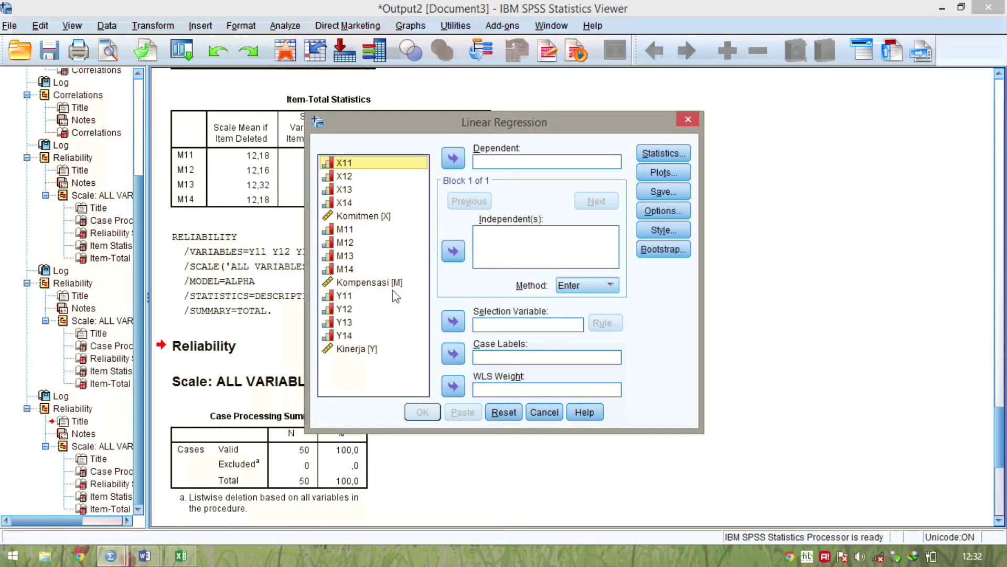
left_click(391, 285, "ctrl")
left_click(454, 252)
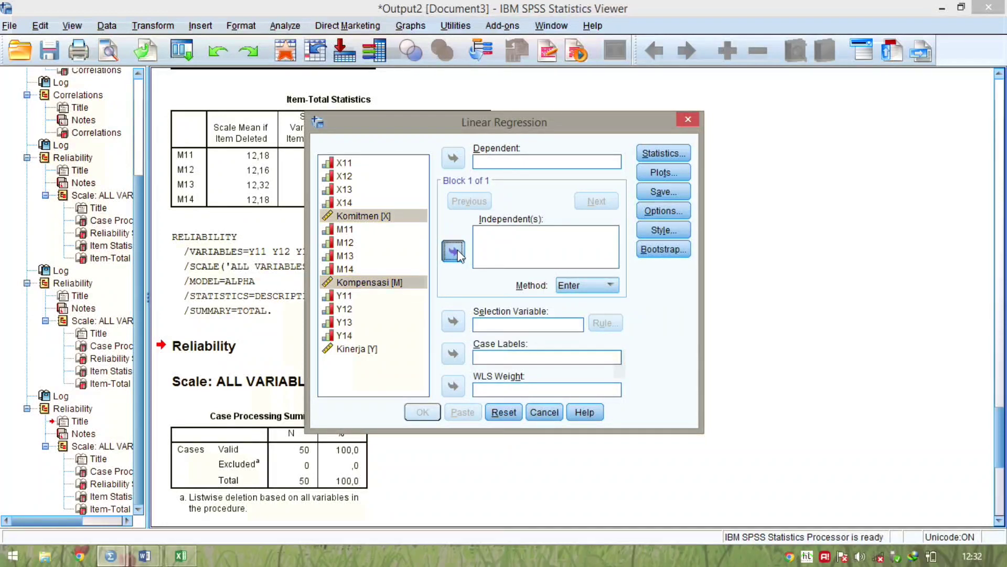
left_click(362, 349)
left_click(453, 158)
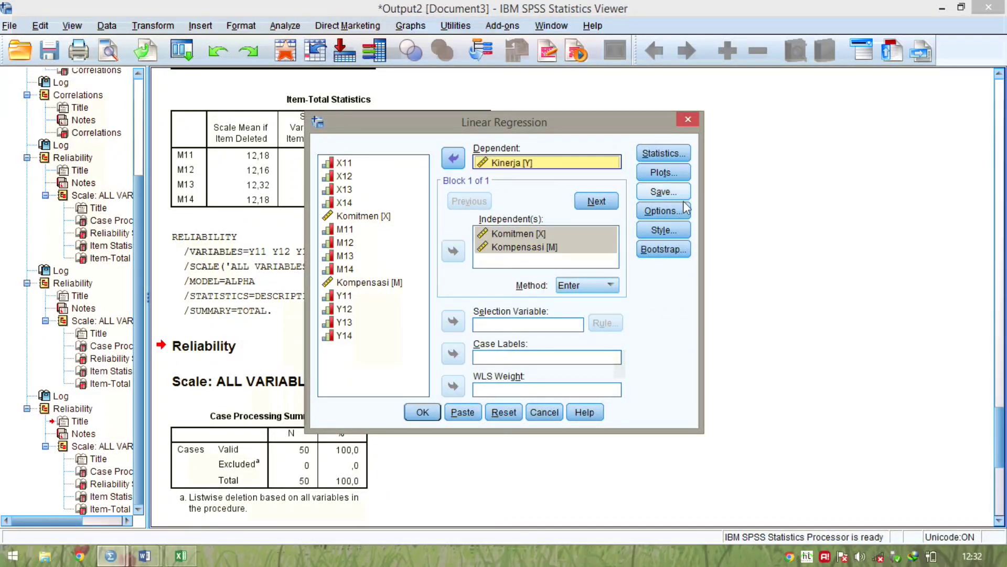
Set the regression to save unstandardized residuals as a new variable and run it
left_click(661, 192)
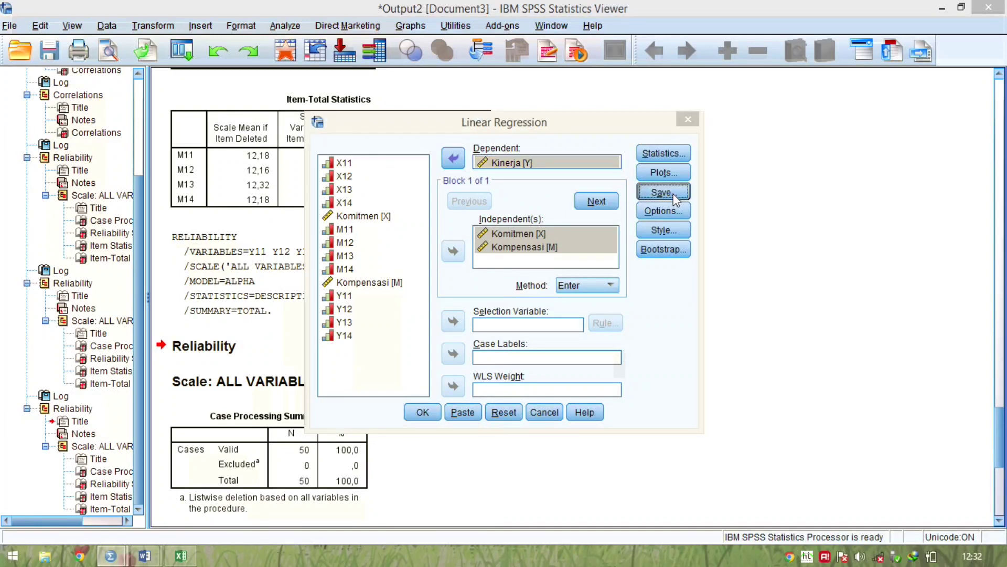
left_click(581, 103)
key("Return")
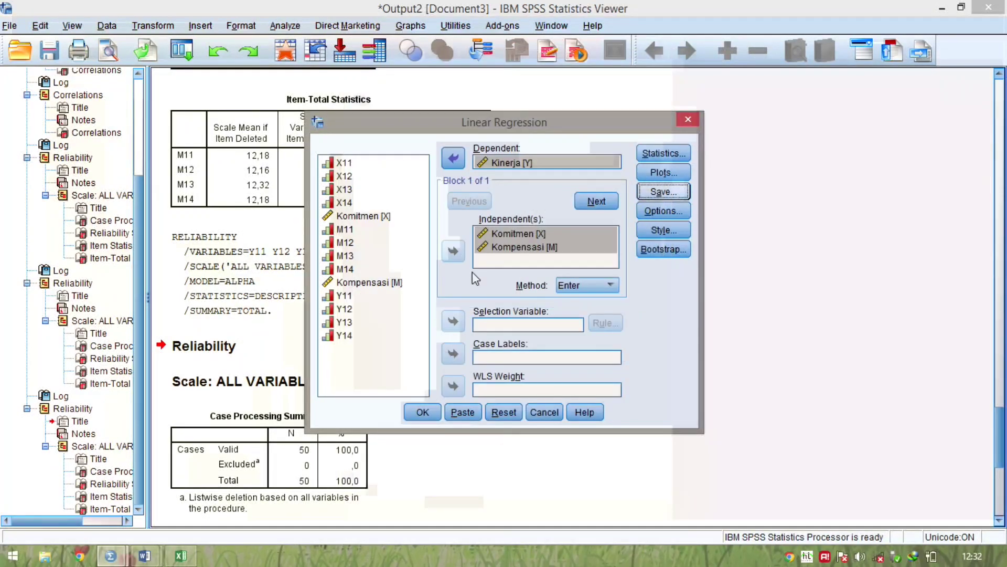
left_click(428, 408)
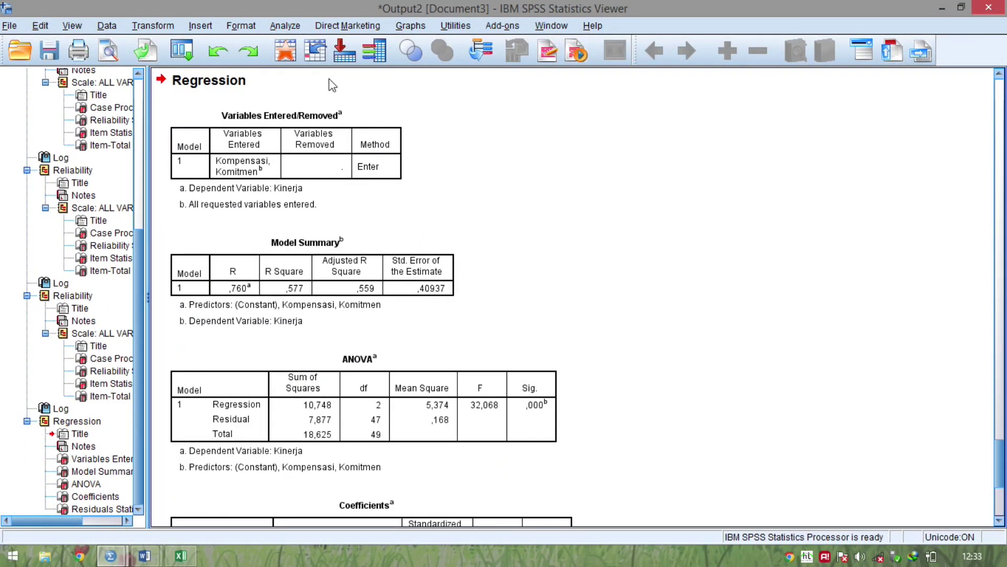
Examine the saved residual variable RES_1 in the dataset's variable definitions and case values
left_click(316, 51)
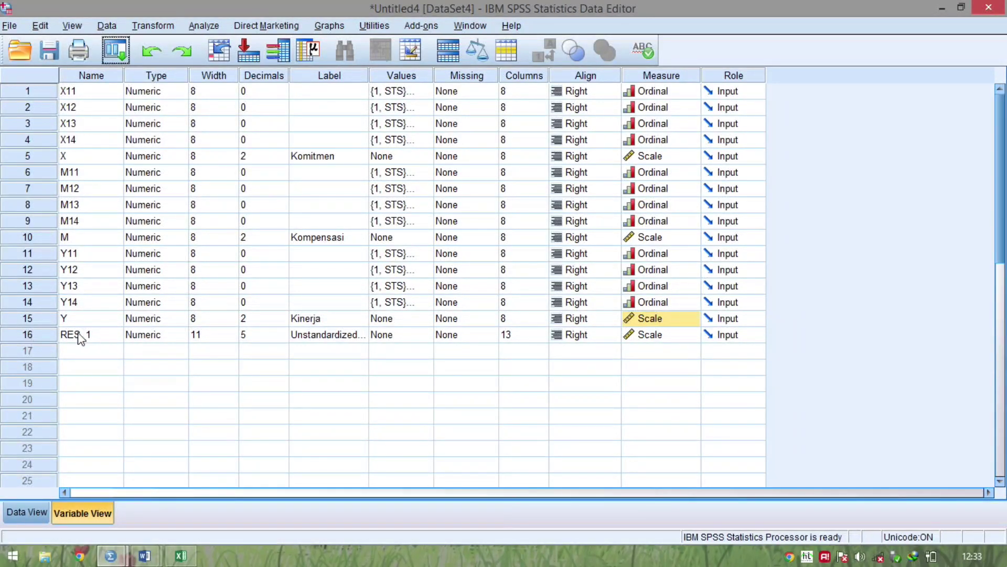
left_click(40, 512)
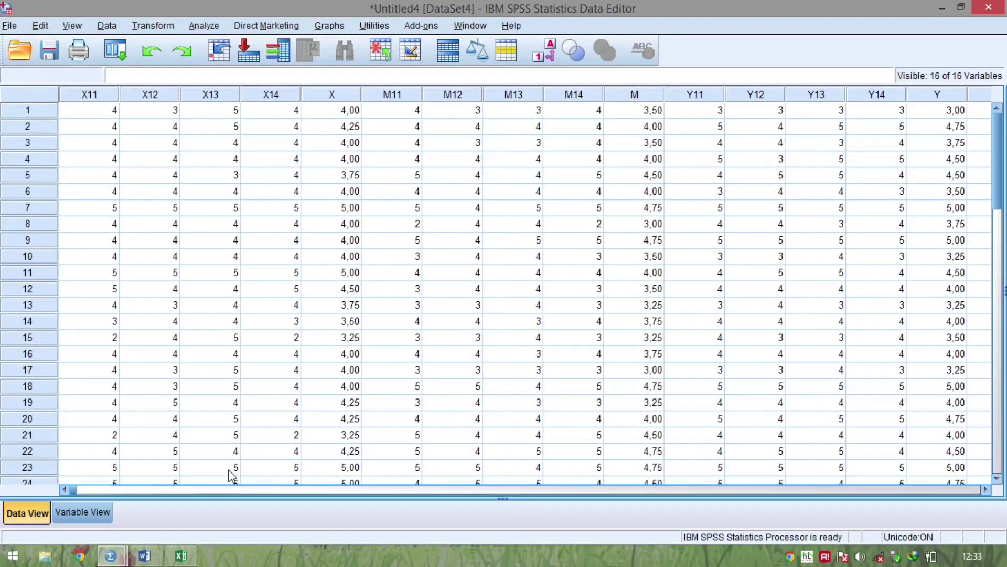
left_click(216, 488)
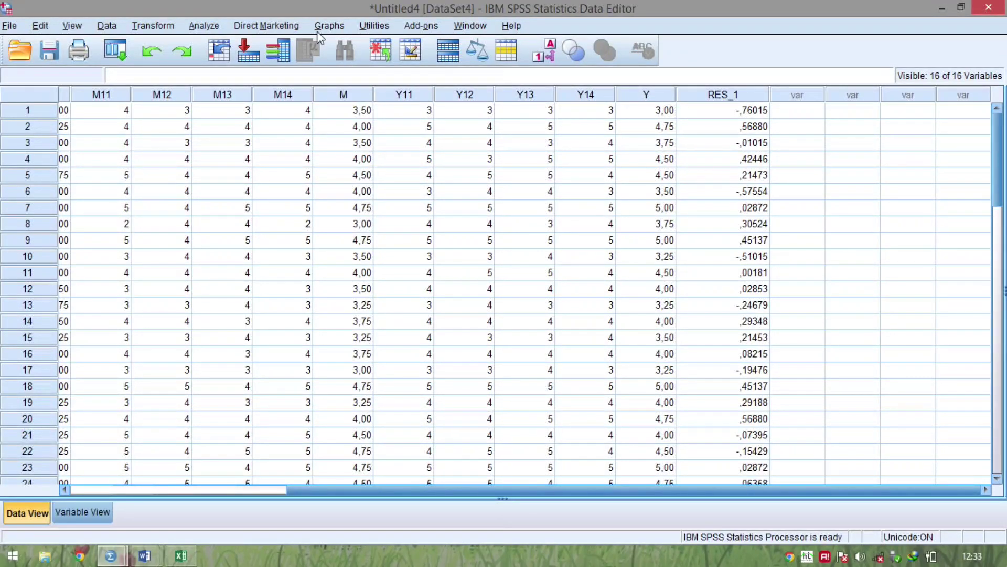
Run a legacy One-Sample Kolmogorov-Smirnov test on the Unstandardized Residual against the Normal distribution
left_click(205, 26)
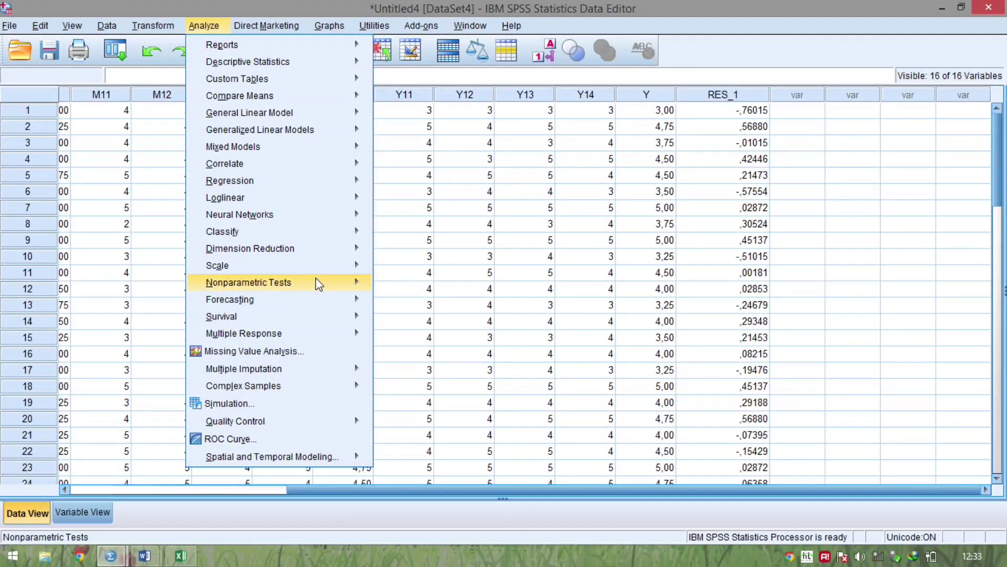
mouse_move(318, 282)
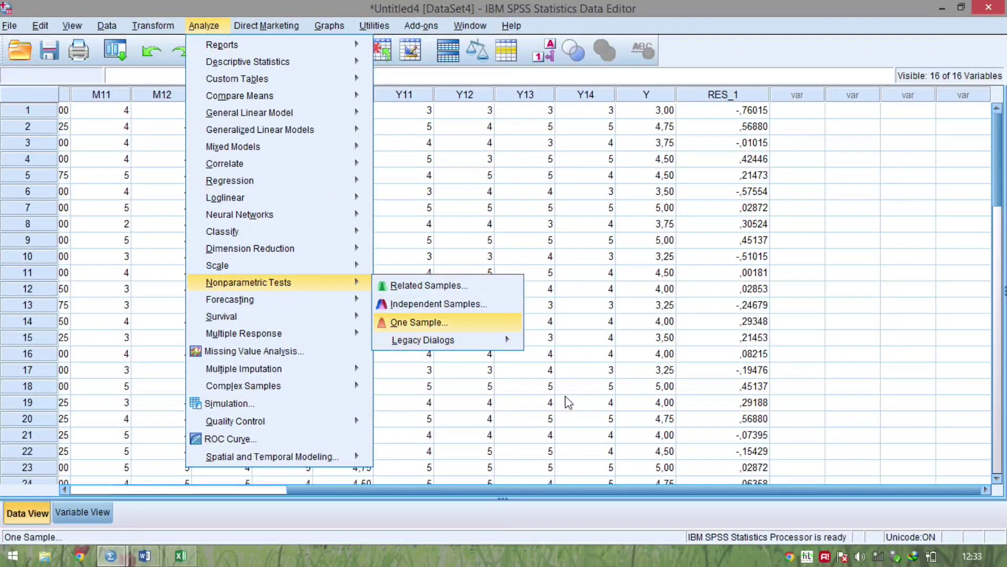
mouse_move(446, 340)
left_click(587, 387)
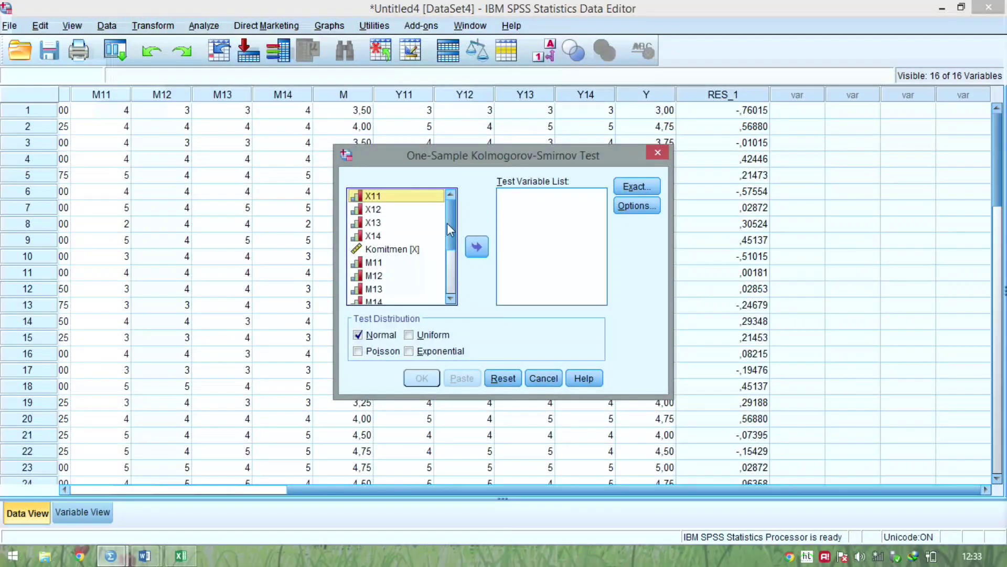
left_click_drag(449, 225, 451, 279)
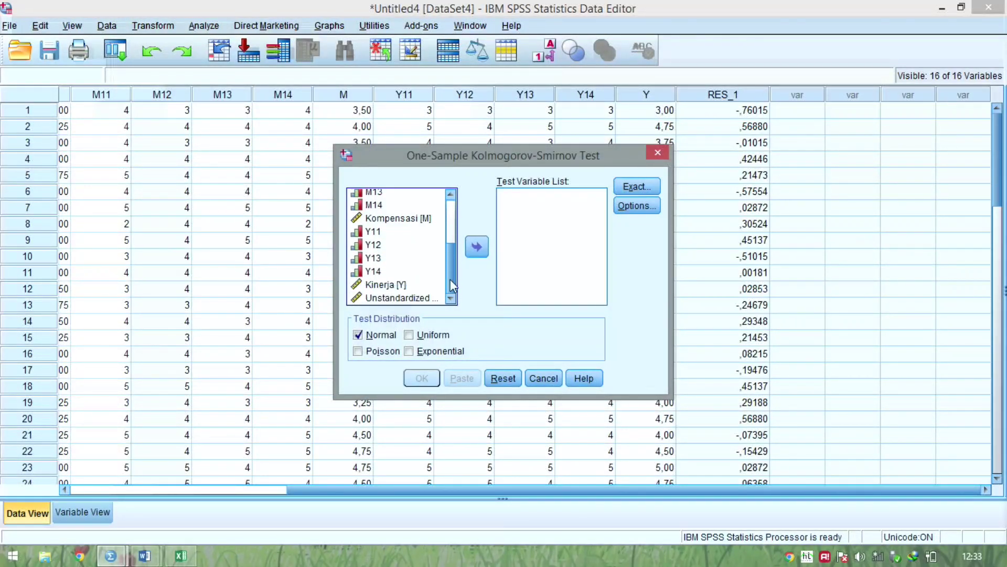
double_click(402, 298)
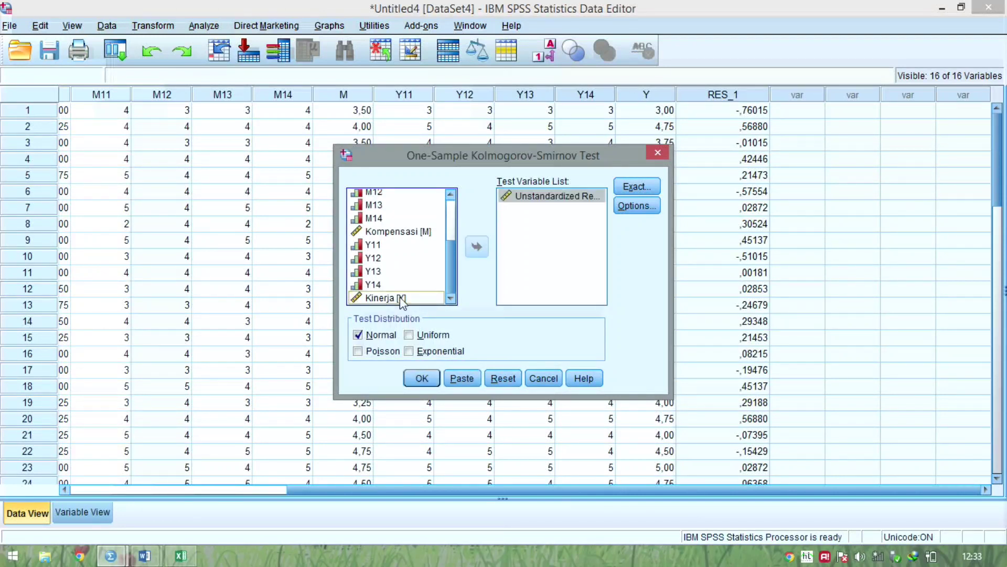
left_click(478, 254)
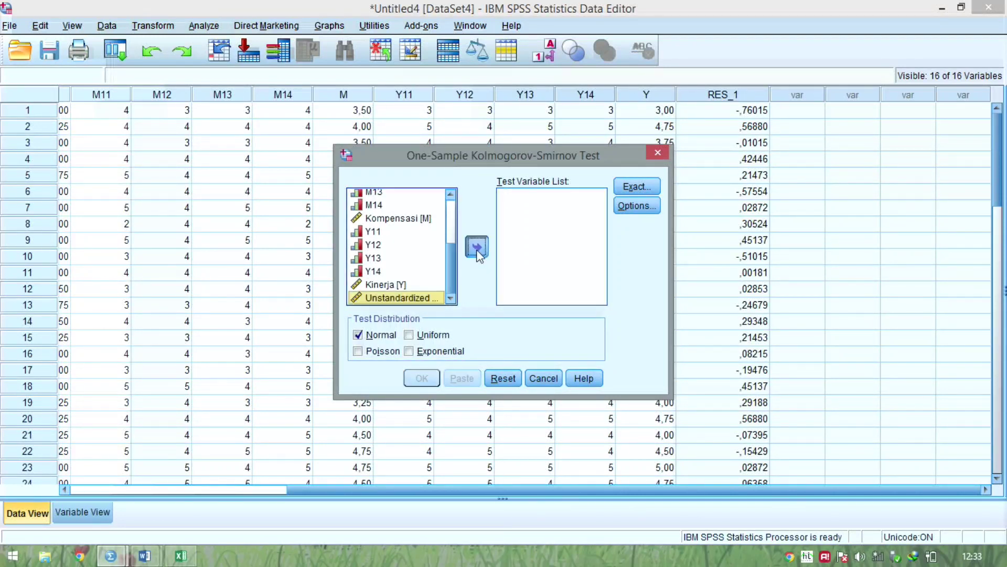
left_click(479, 254)
left_click(560, 196)
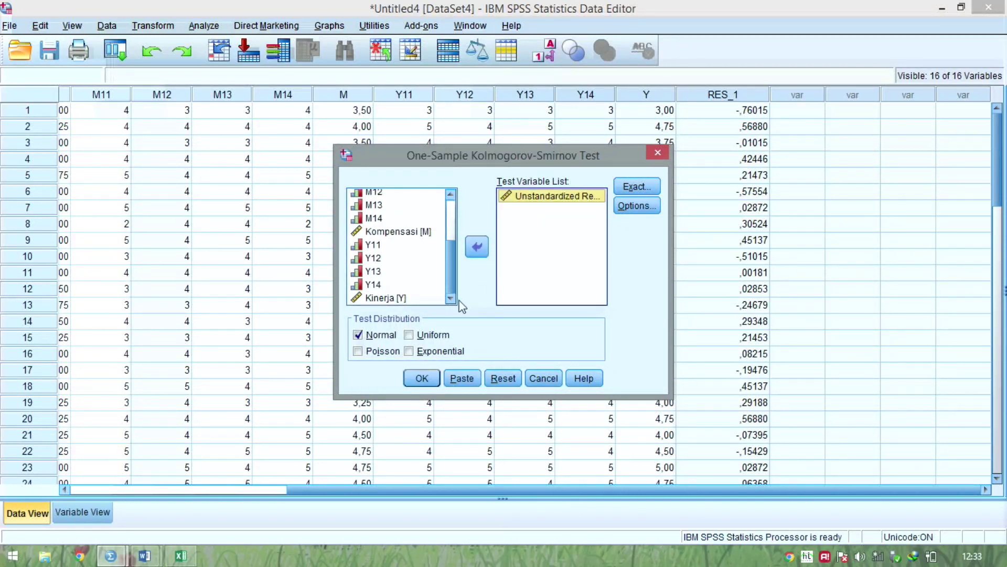
left_click(422, 378)
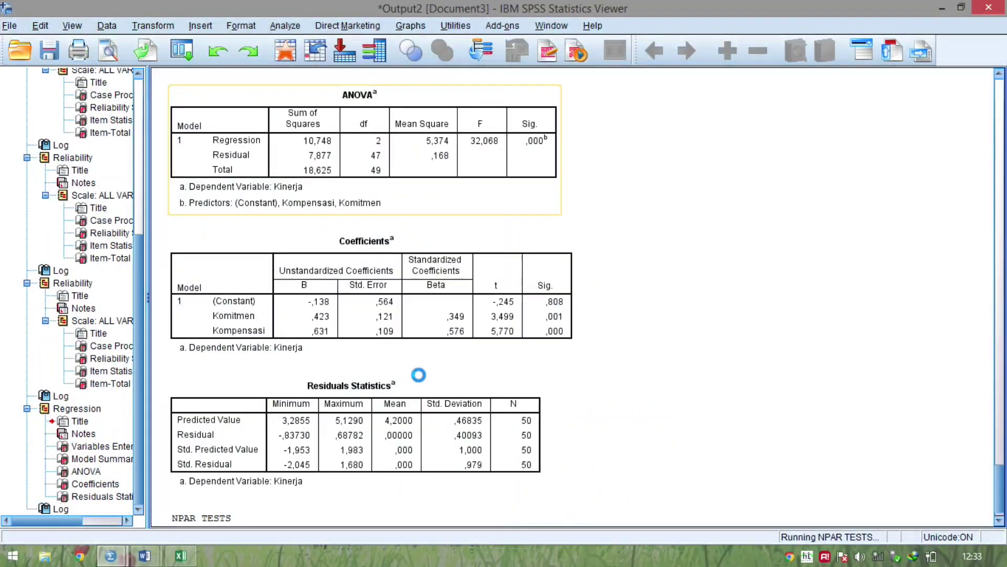
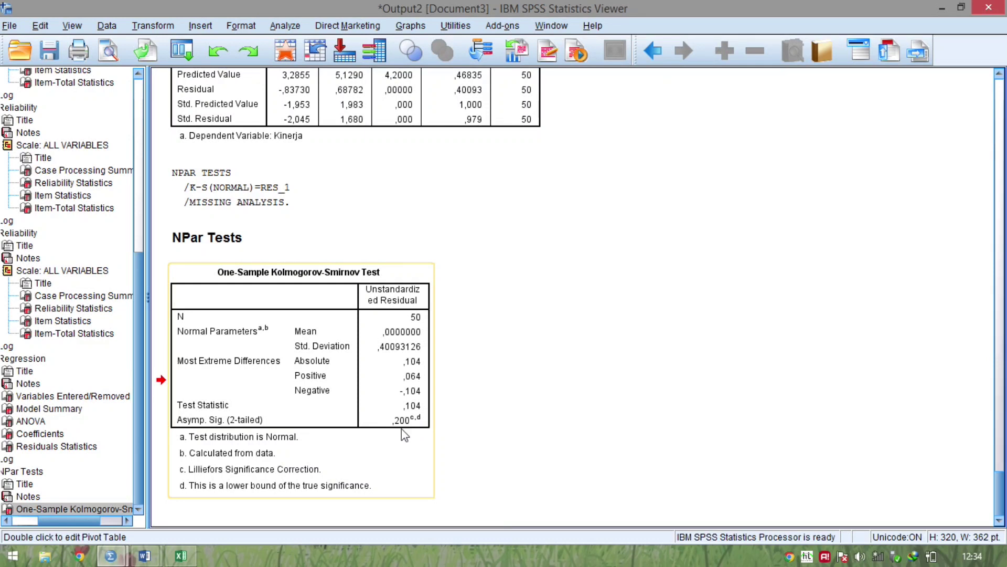
left_click(163, 441)
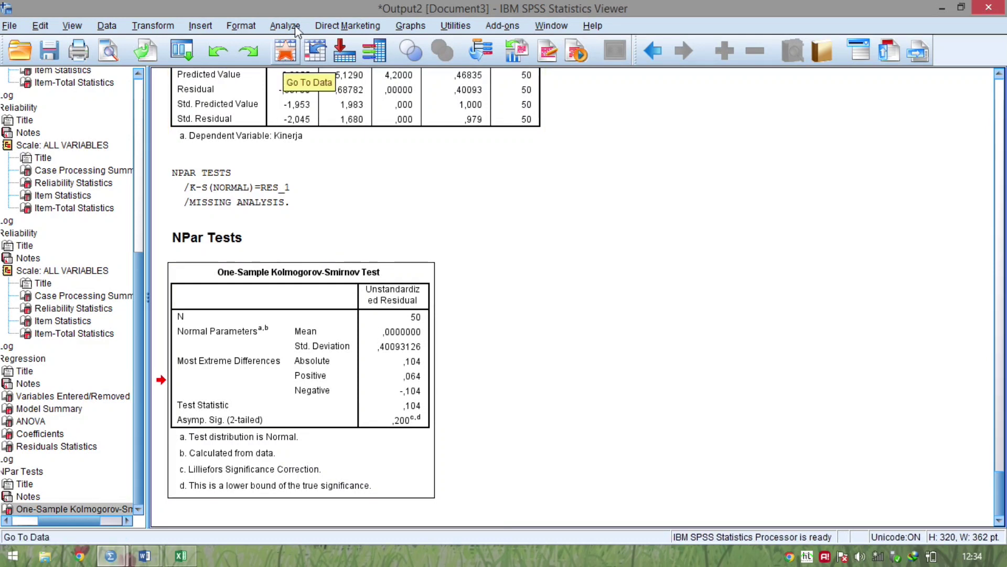
Switch to Document38 in Word, review the ANALISIS DATA PENELITIAN section down to the Model 1 regression table, and return to SPSS
key("alt+Tab")
key("alt+Tab")
key("alt+Tab")
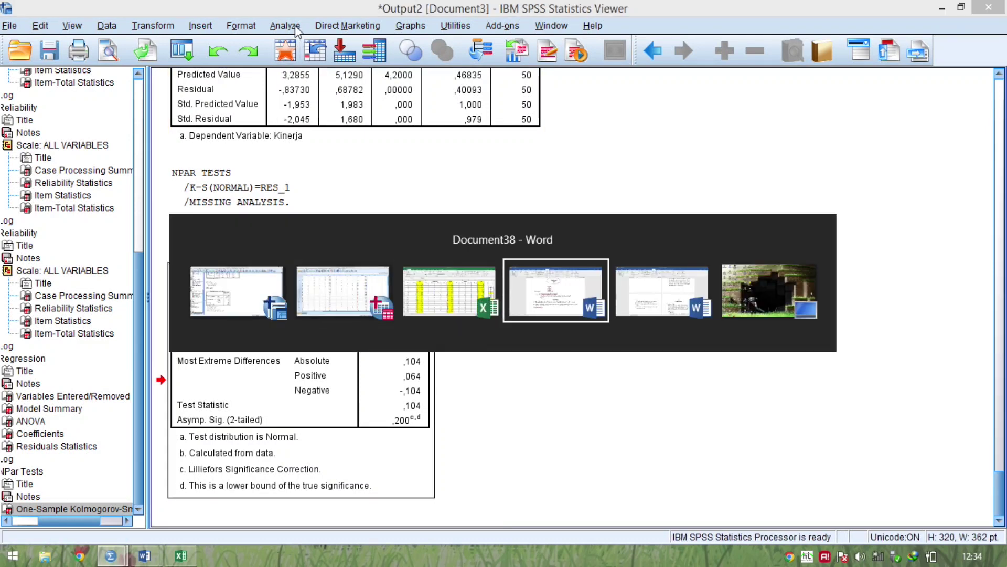
key("Down")
key("Down")
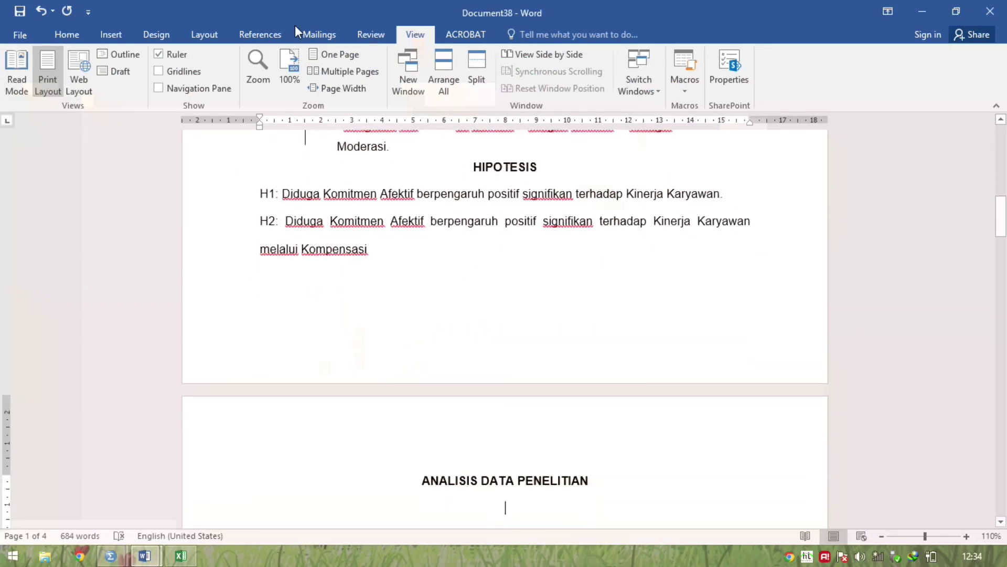
type("Untuk menguji hipotesis penelitian ini digunakan alat uji Interaksi atau disebut dengan Moderated Regression Analysis (MRA) merupakan aplikasi khusus regresi berganda linear dimana dalam persamaan regresinya mengandung unsur interaksi (perkalian dua atau lebih variabel independen) dengan rumus persamaan sebagai berikut:")
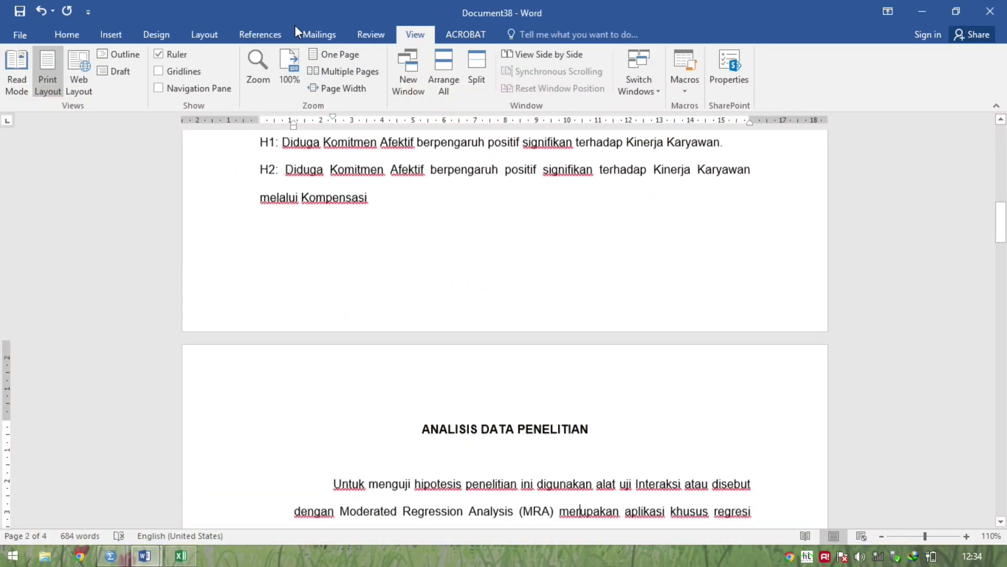
key("ctrl+v")
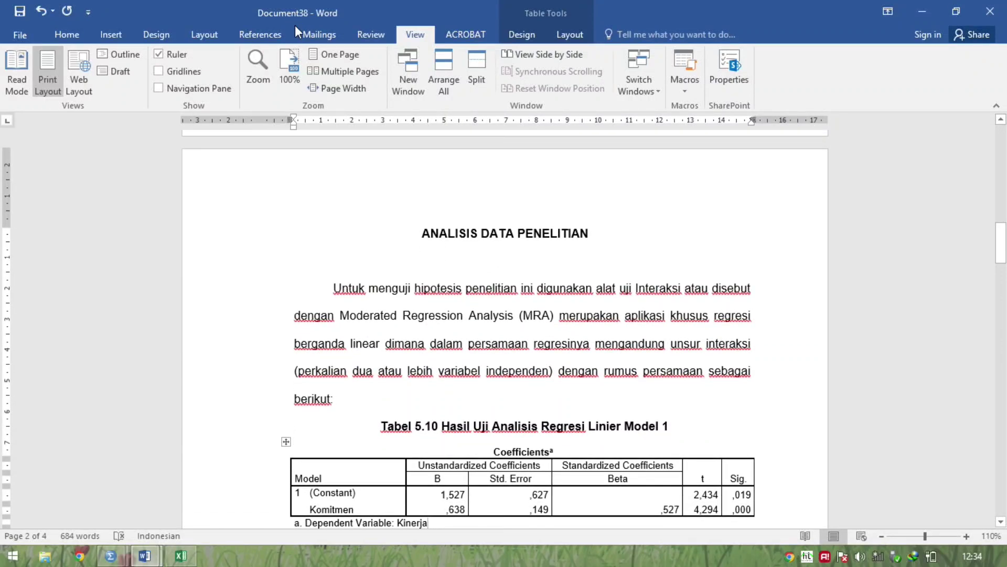
key("alt+Tab")
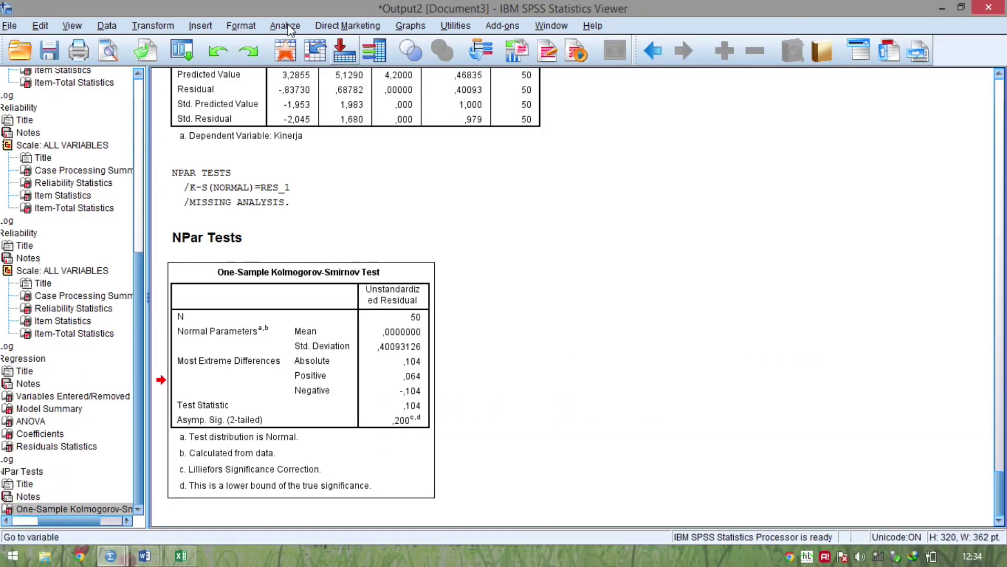
Open the Linear Regression setup for another analysis
left_click(290, 29)
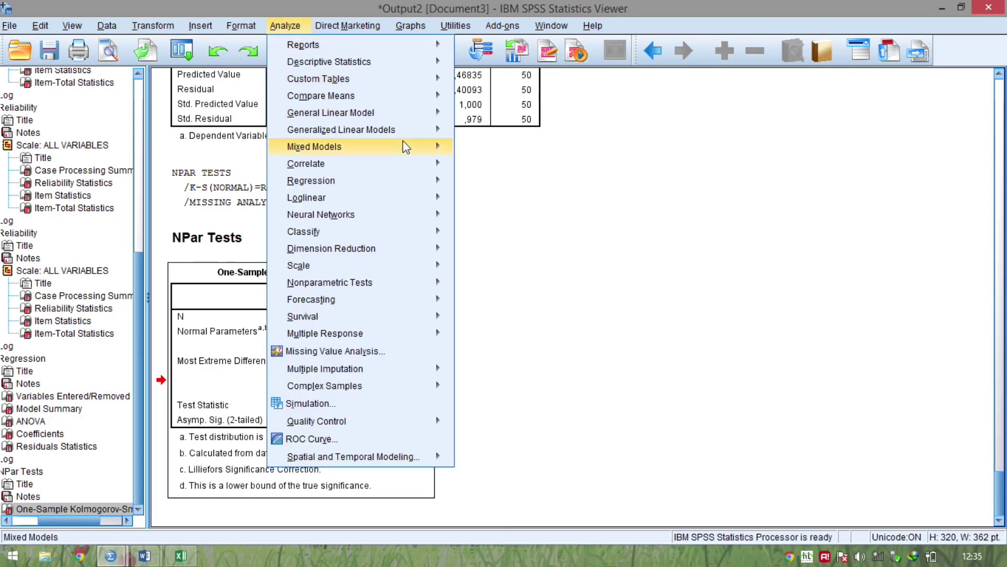
left_click(407, 180)
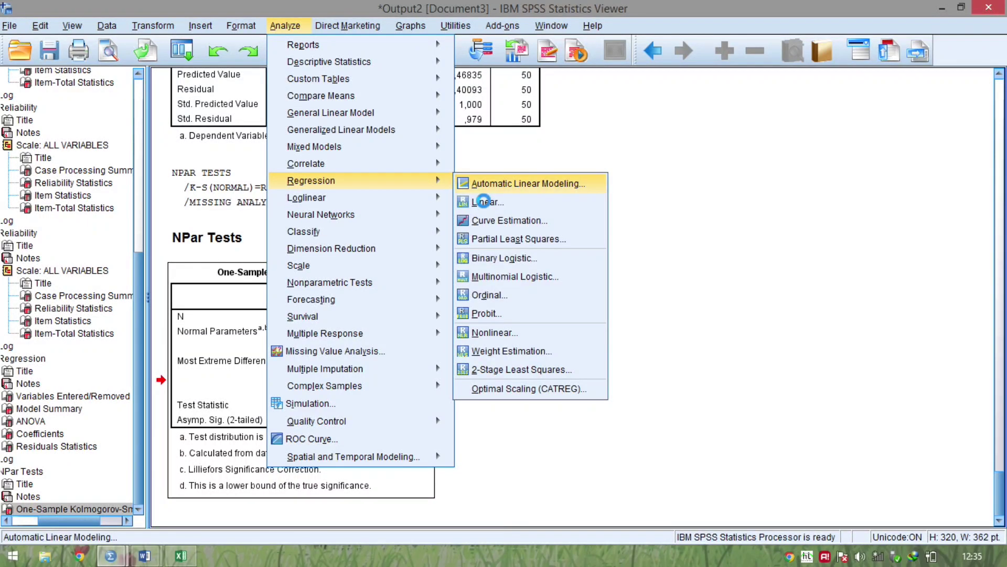
Reset the Linear Regression setup and assign Kinerja [Y] as the dependent and Komitmen [X] as the only independent variable
left_click(486, 203)
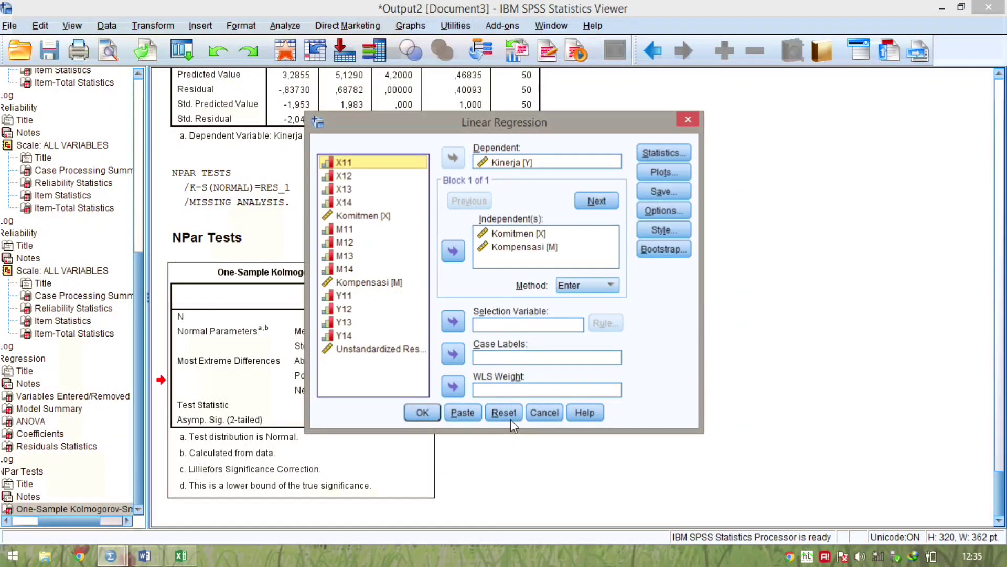
left_click(504, 412)
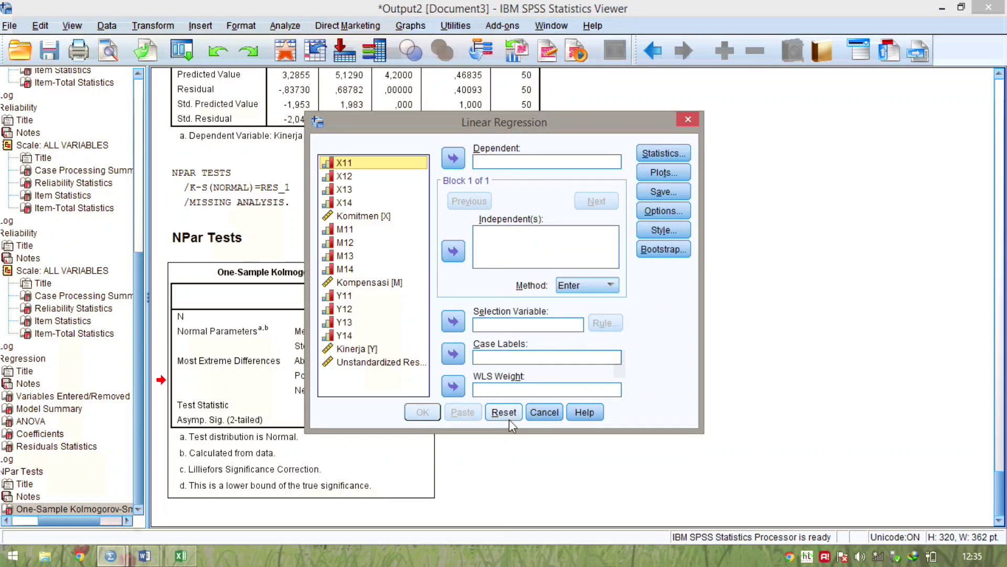
left_click(503, 414)
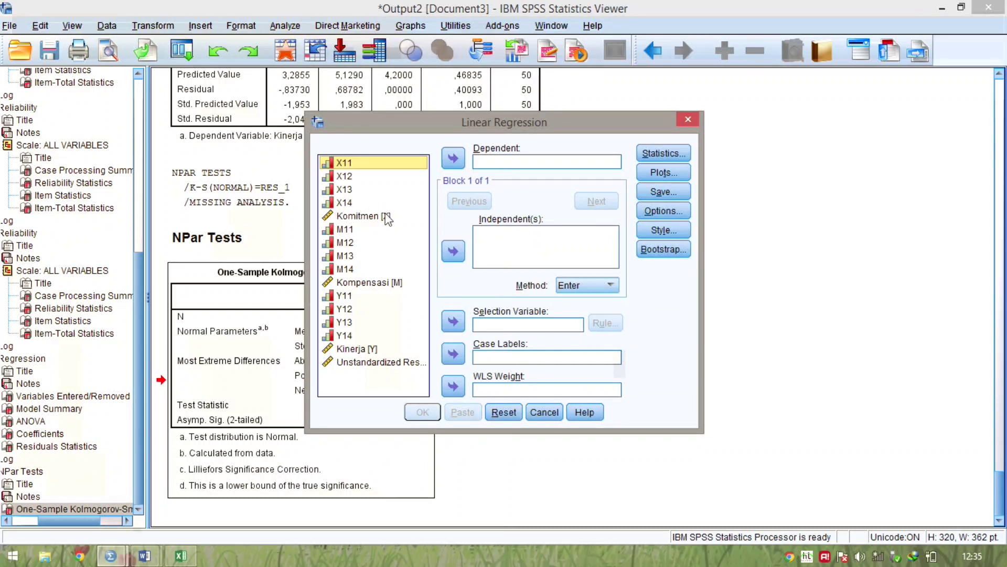
left_click(386, 217)
left_click(453, 251)
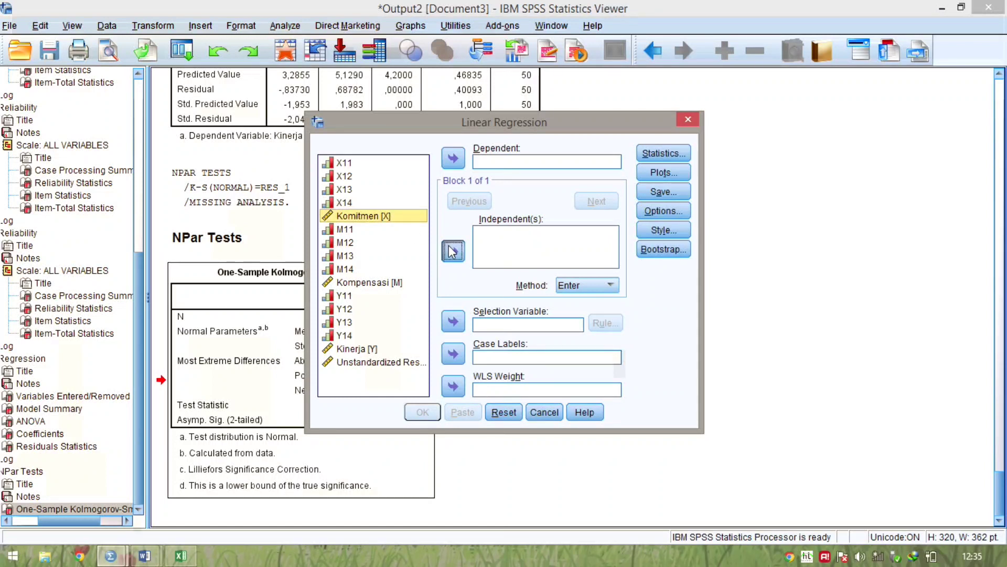
left_click(353, 348)
left_click(453, 157)
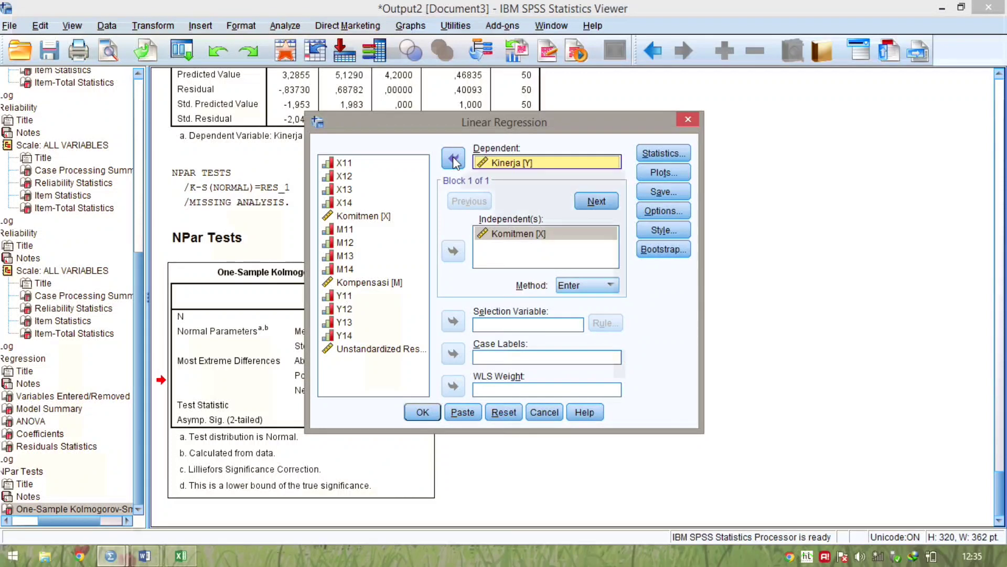
Add R squared change and Descriptives to the statistics requested for the regression
left_click(660, 155)
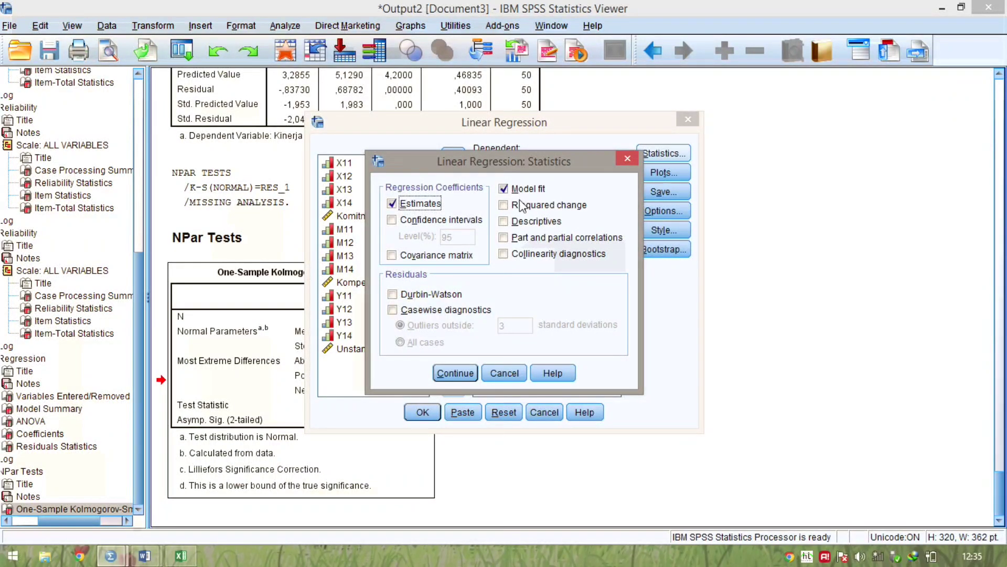
left_click(522, 204)
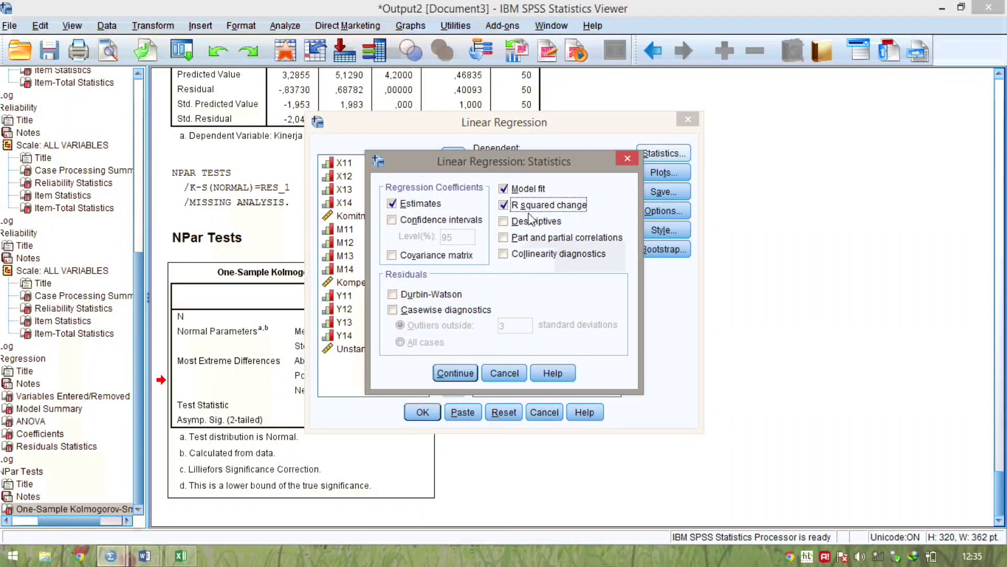
left_click(530, 218)
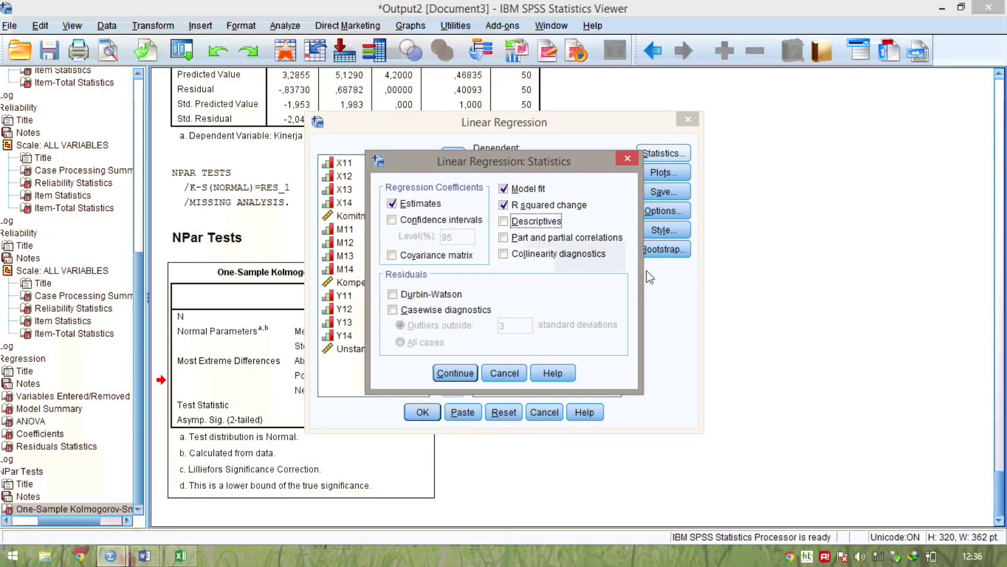
key("space")
key("Tab")
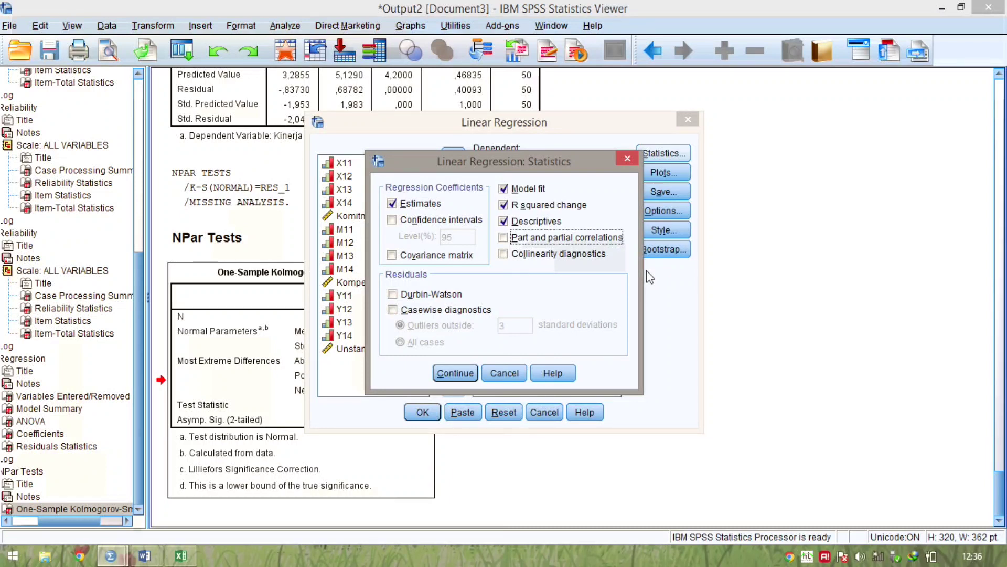
key("shift+Tab")
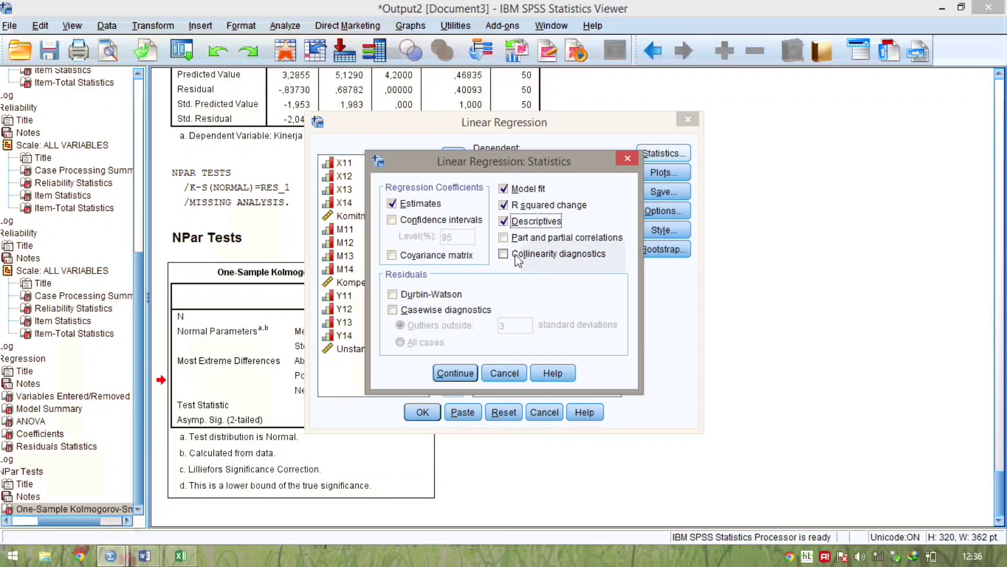
Include 95% confidence intervals and the covariance matrix without Durbin-Watson, and run the regression
left_click(433, 220)
left_click(430, 255)
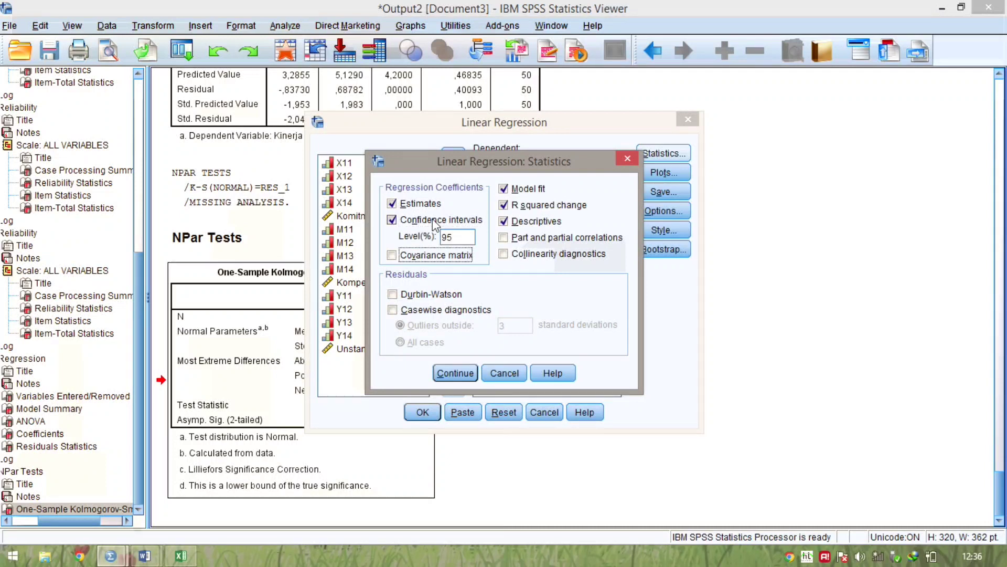
left_click(418, 295)
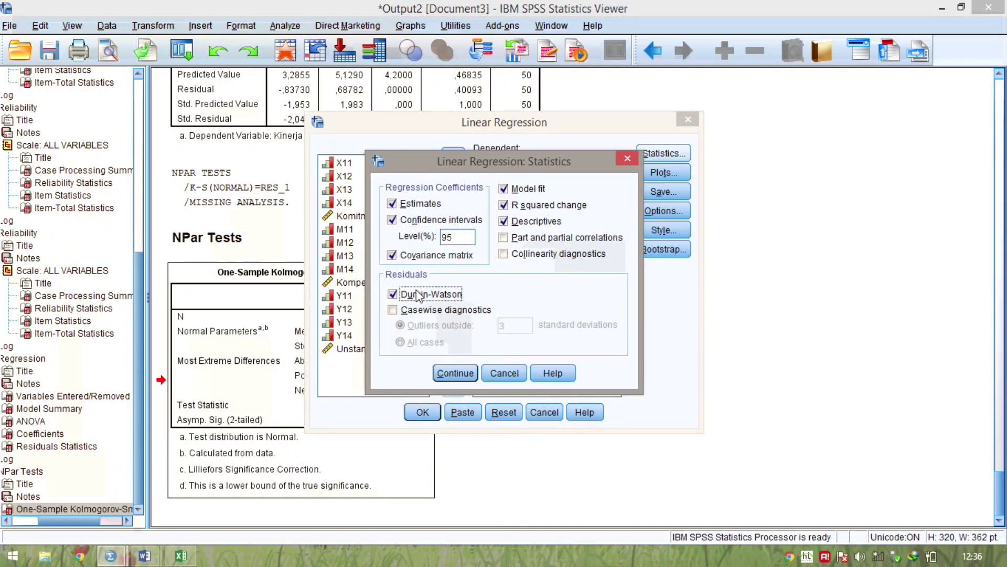
left_click(418, 295)
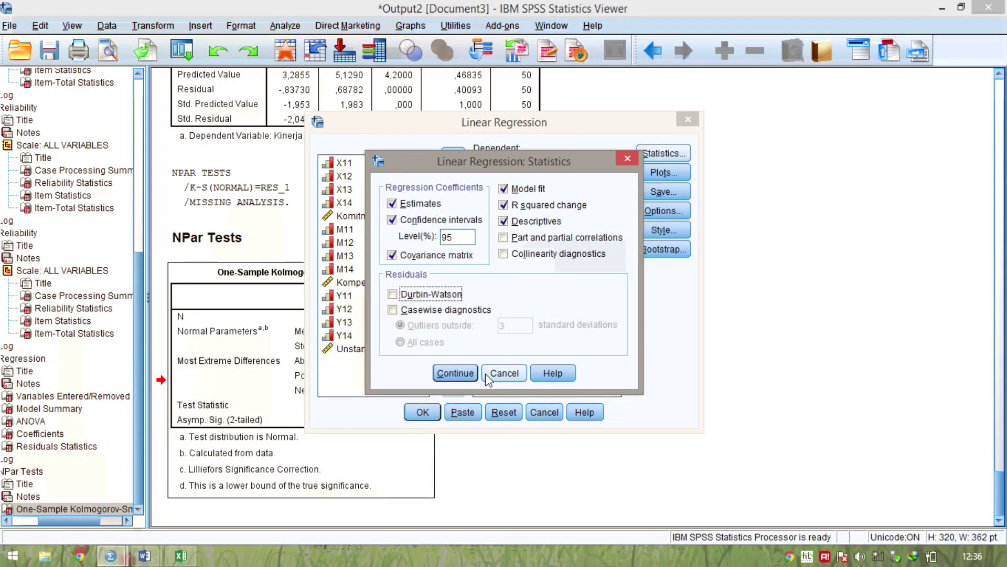
left_click(453, 374)
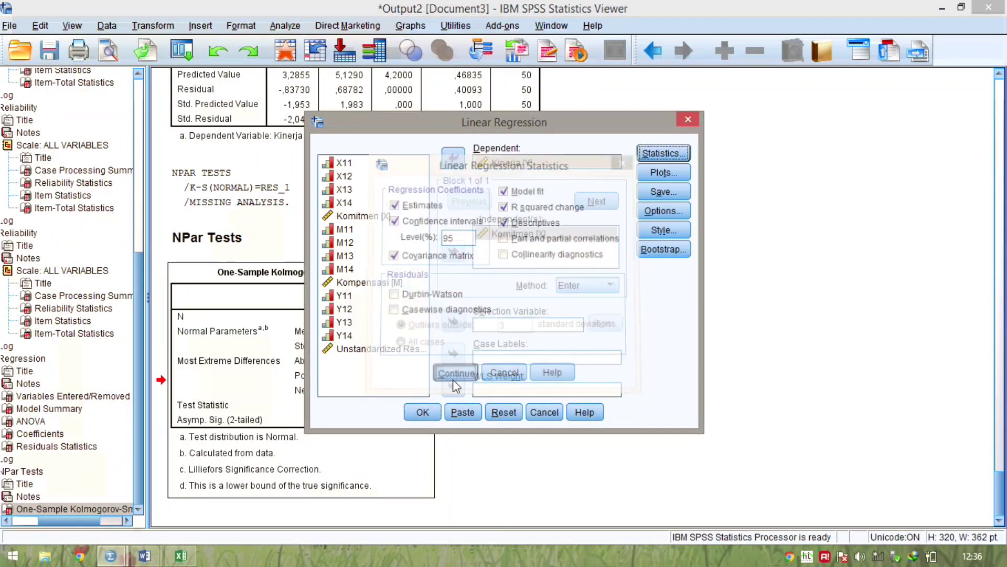
left_click(422, 411)
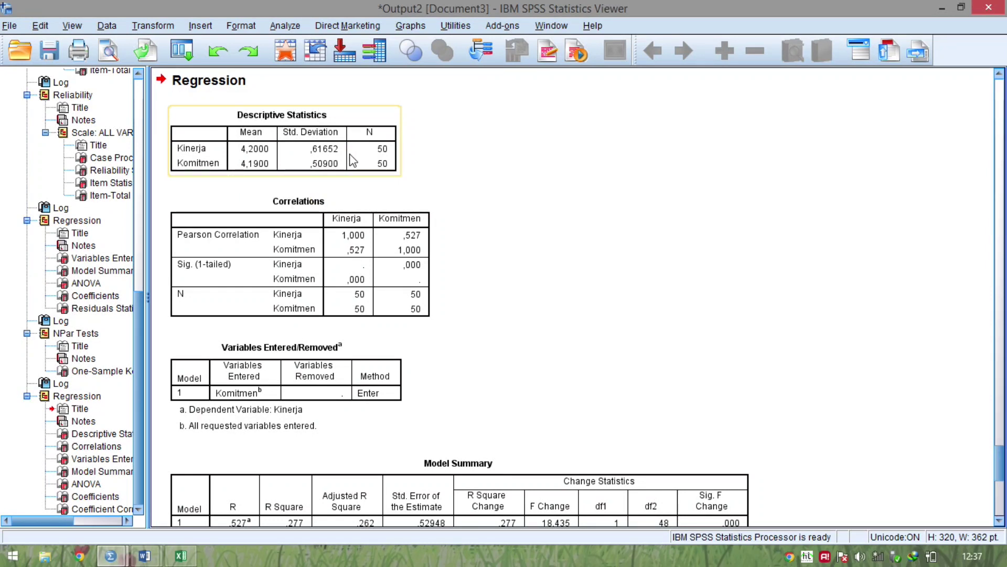
Examine the Correlations, Variables Entered/Removed and Model Summary tables of the new regression output
left_click(270, 241)
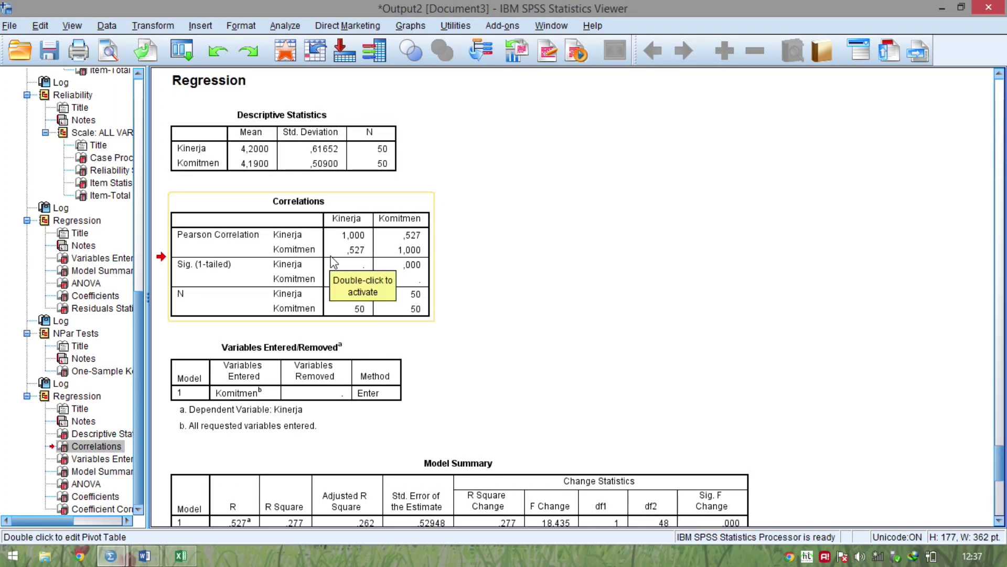
left_click(357, 389)
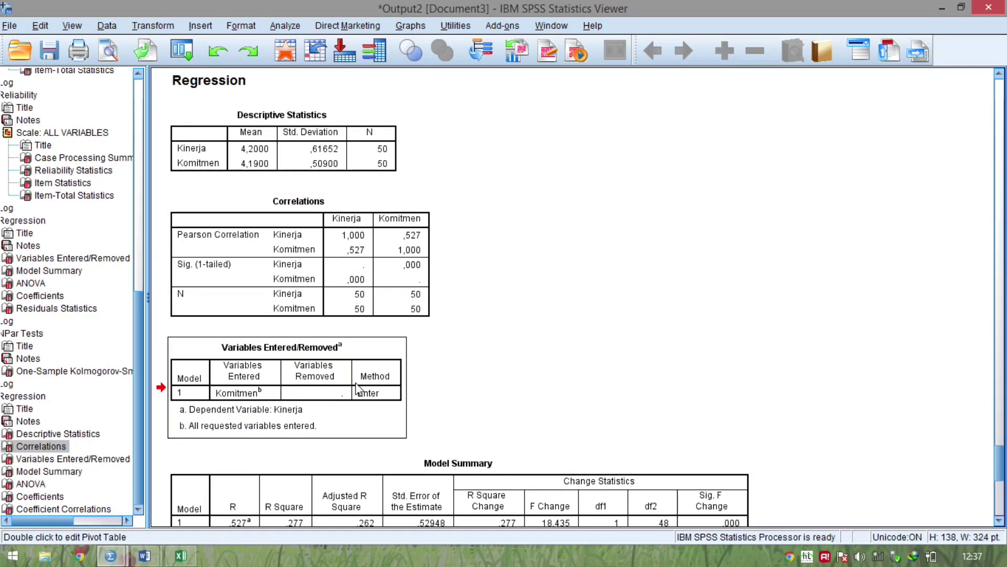
scroll(357, 388, "down", 10)
scroll(358, 388, "up", 3)
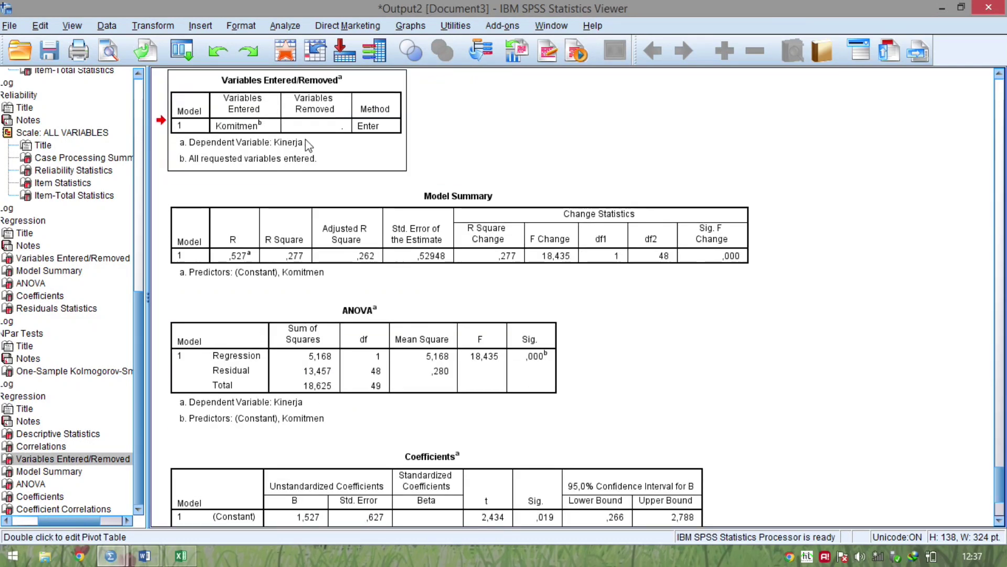
left_click(389, 256)
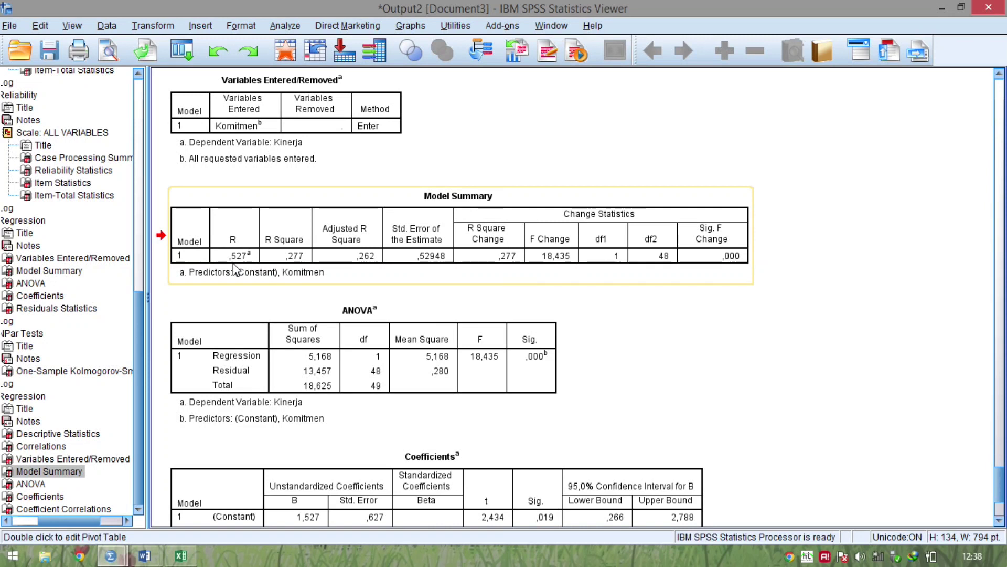
left_click(285, 268)
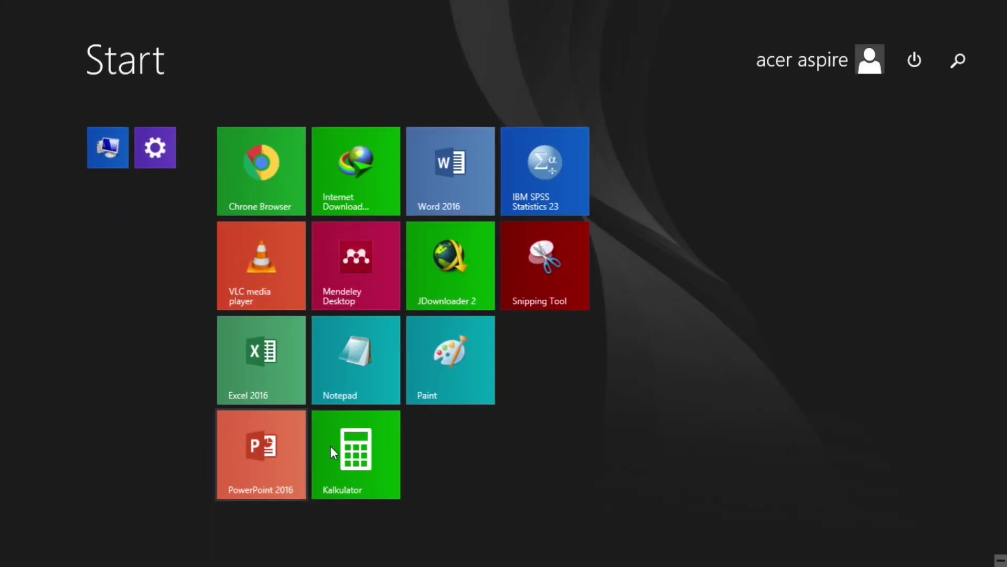
left_click(331, 446)
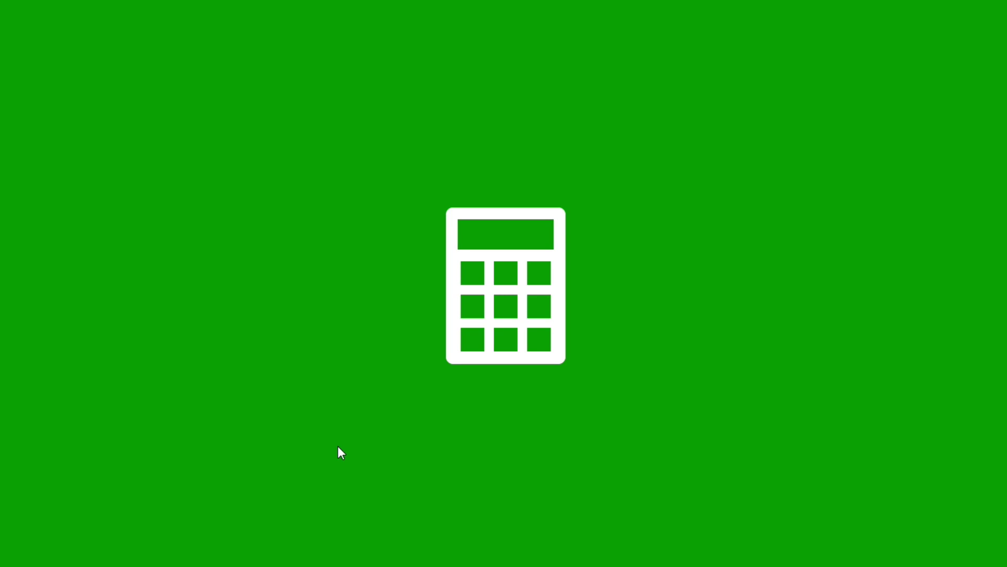
mouse_move(1005, 2)
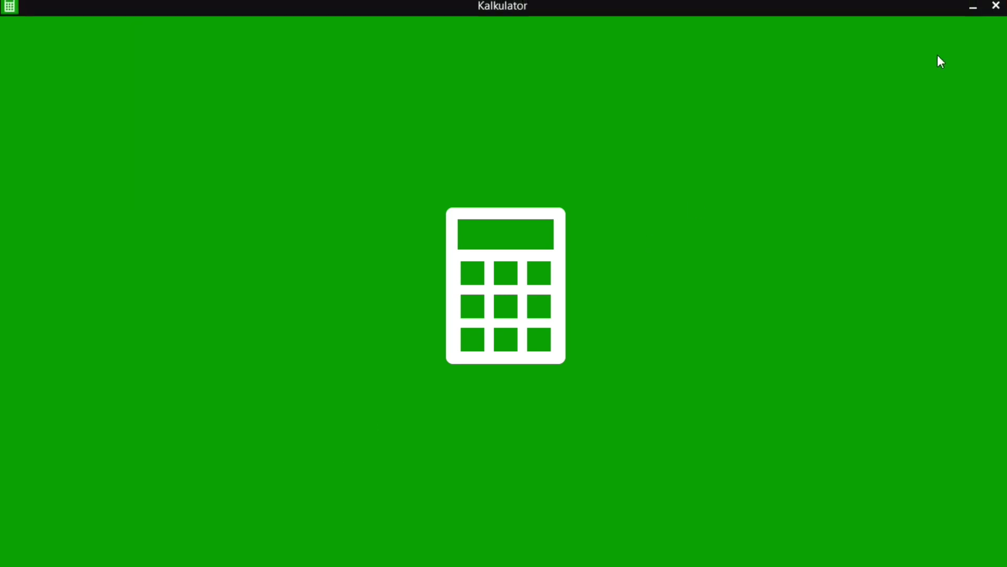
left_click(1004, 14)
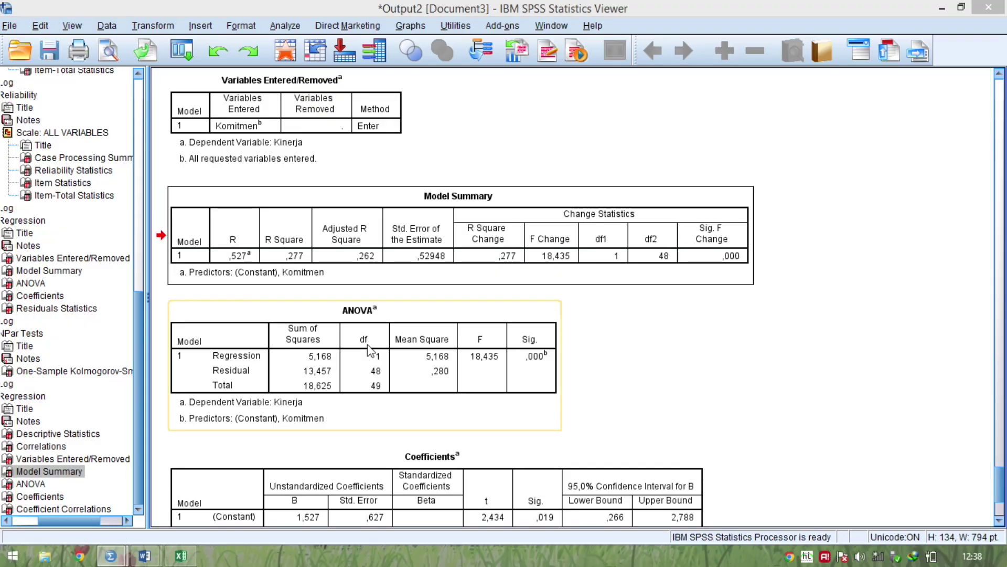
Switch to data.xlsx in Excel and calculate the remaining percentage in cell T1 with the formula =100-52,7
key("alt+Tab")
key("alt+Tab")
key("alt+Tab")
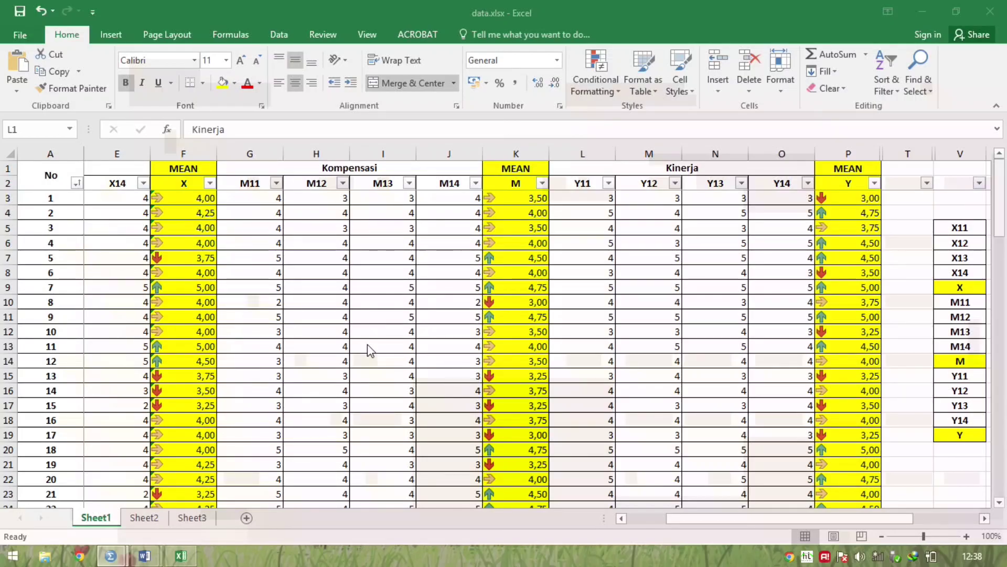
left_click(851, 168)
left_click(897, 168)
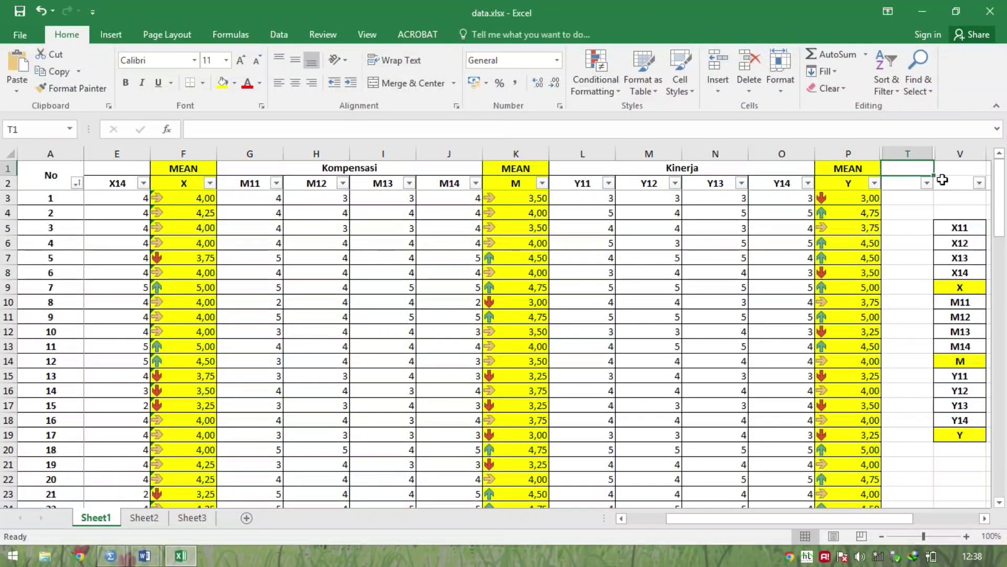
type("=100-")
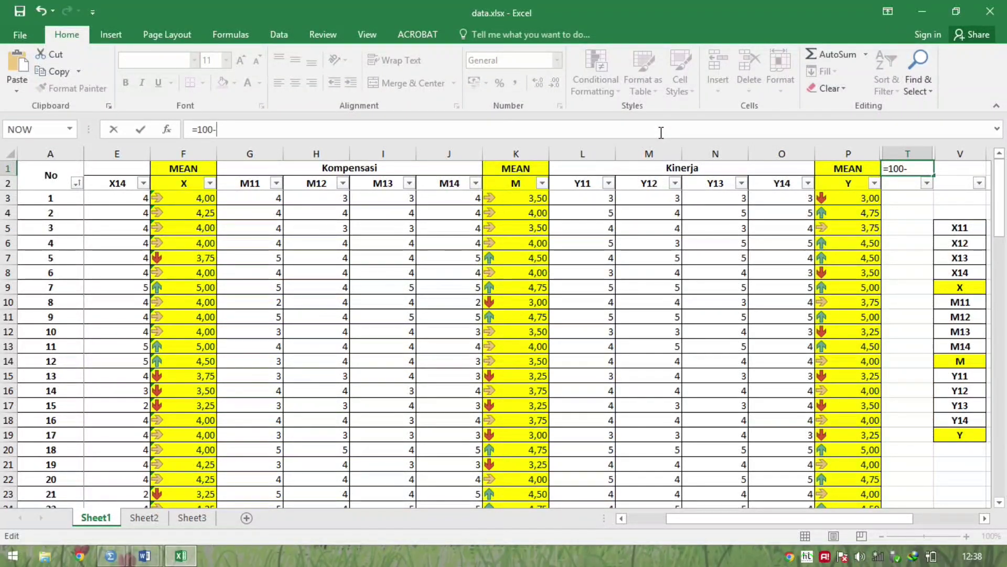
key("alt+Tab")
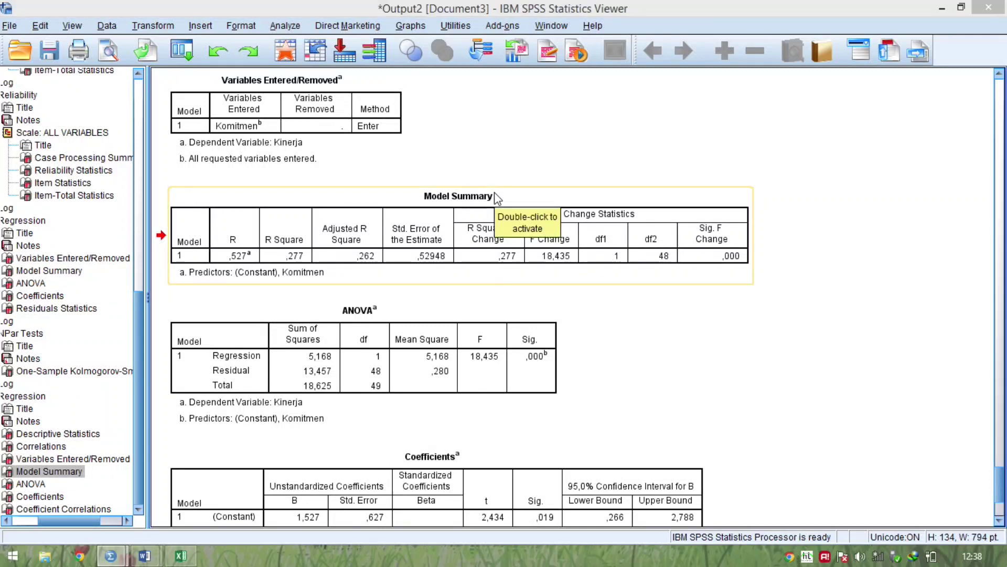
key("alt+Tab")
type("-")
type("52M")
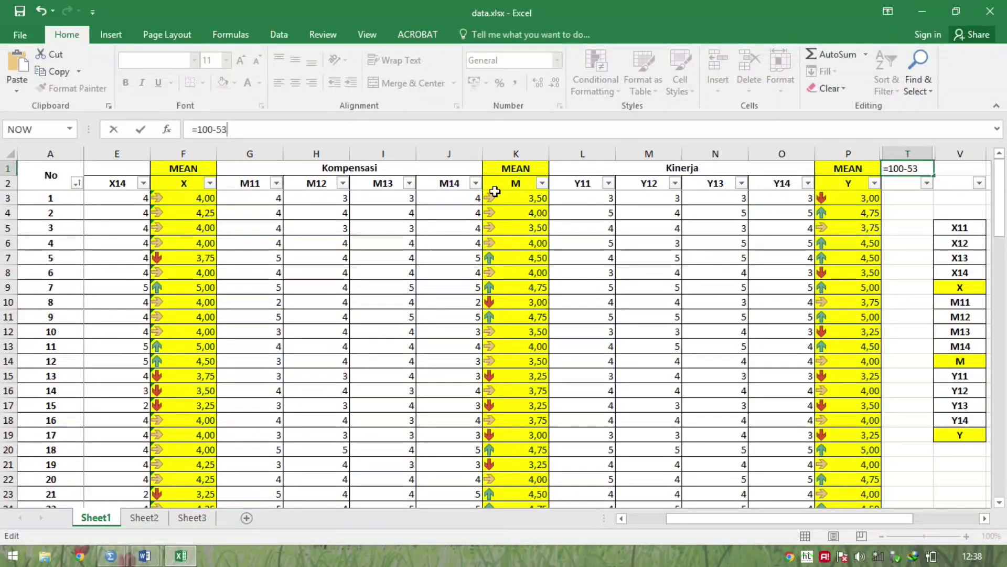
key("BackSpace")
type(",7")
key("Return")
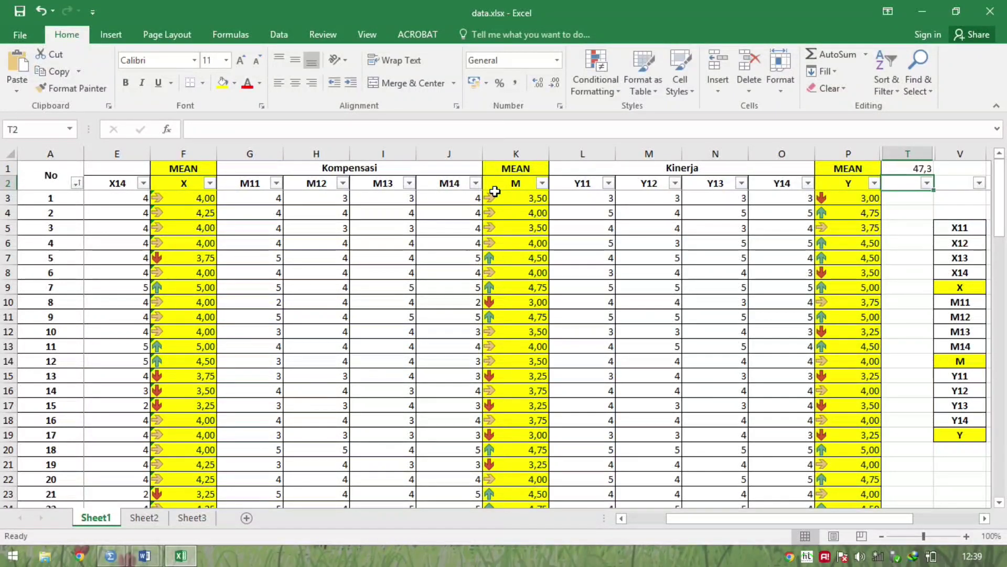
Return to the SPSS output and examine the ANOVA and Coefficients tables of the Komitmen regression
key("alt+Tab")
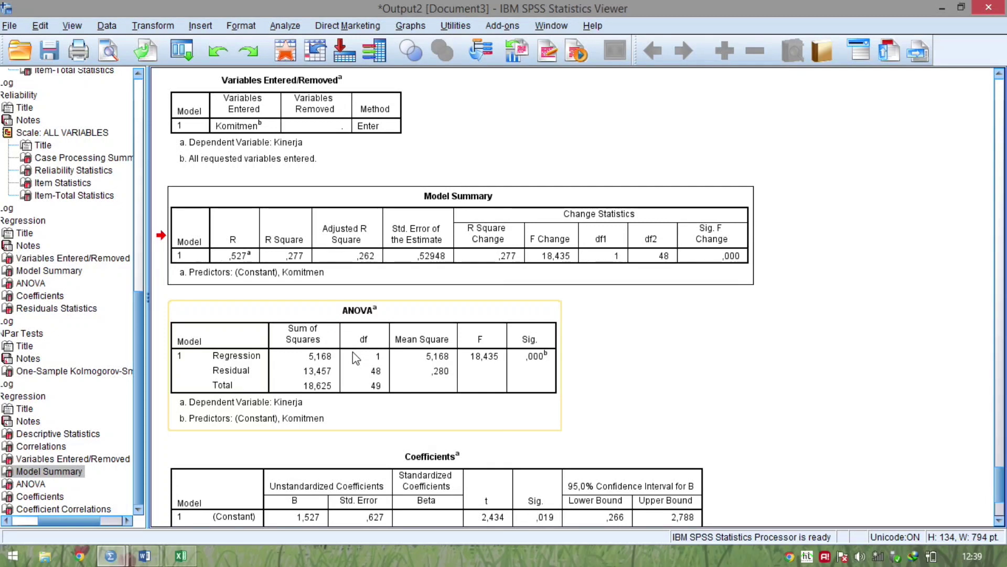
left_click(352, 352)
scroll(352, 352, "down", 3)
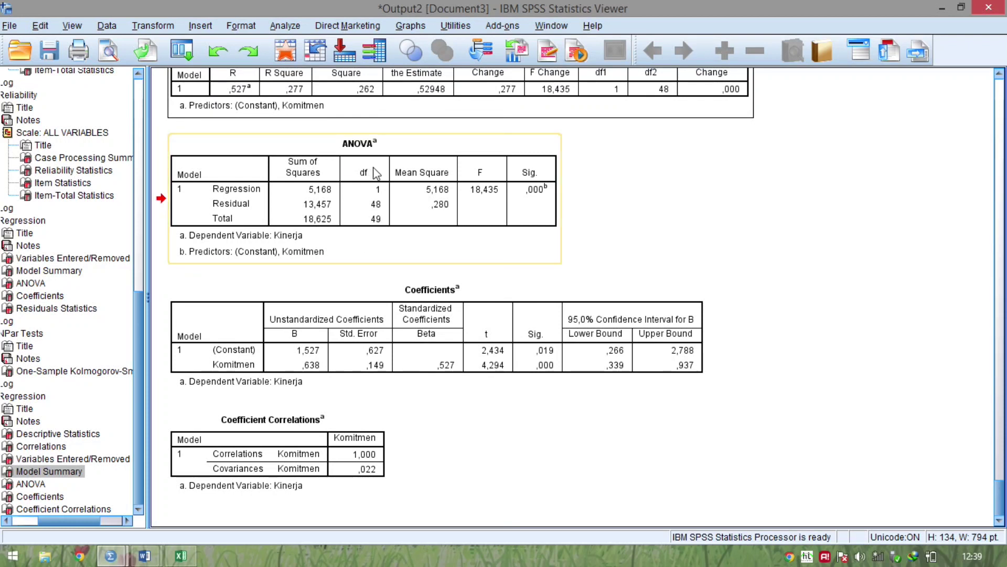
left_click(483, 196)
left_click(366, 307)
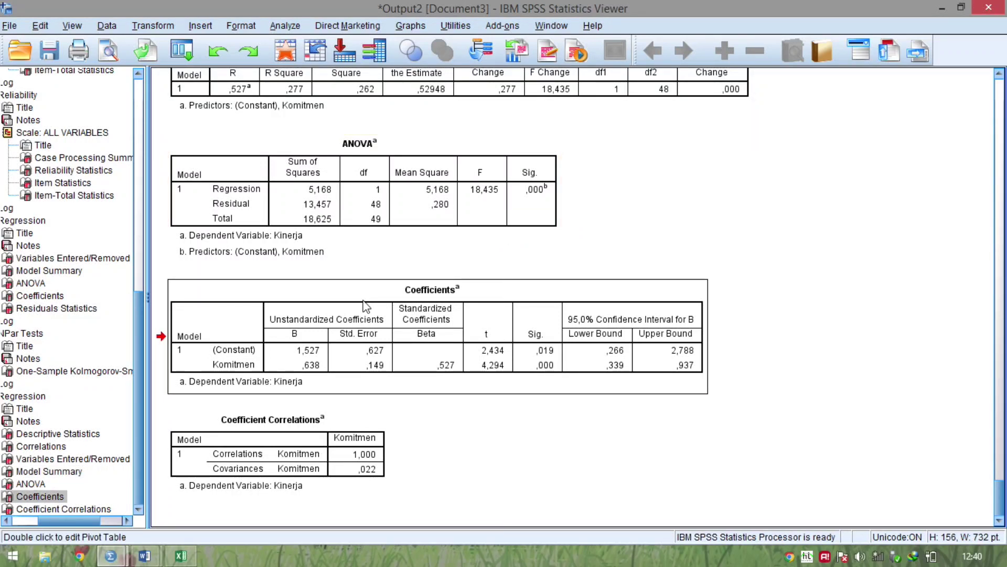
Switch to the Word document and go to the regression equation below Tabel 5.10 to compare it with the coefficients
key("alt+Tab")
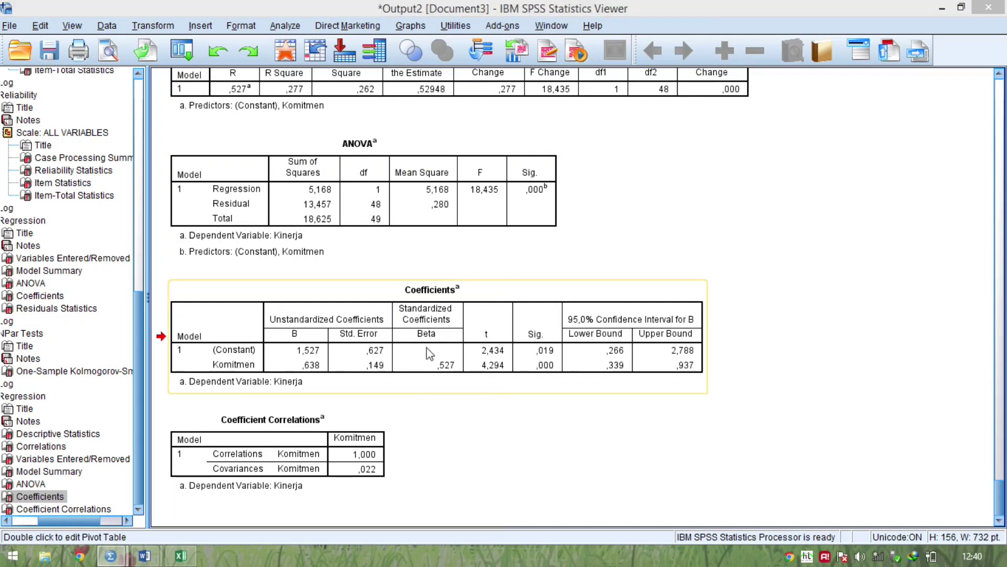
key("alt+Tab")
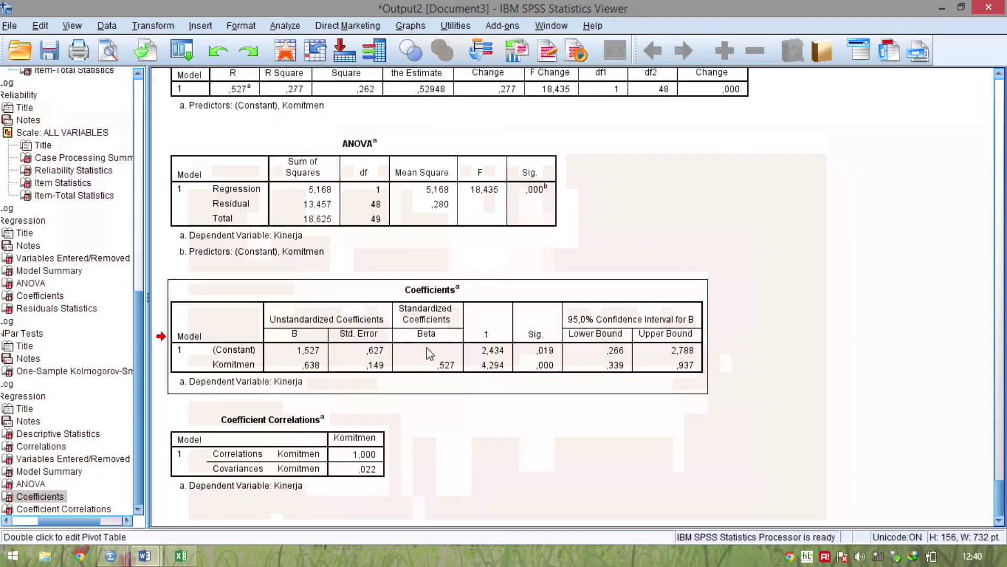
key("alt+Tab")
key("Down")
key("Down")
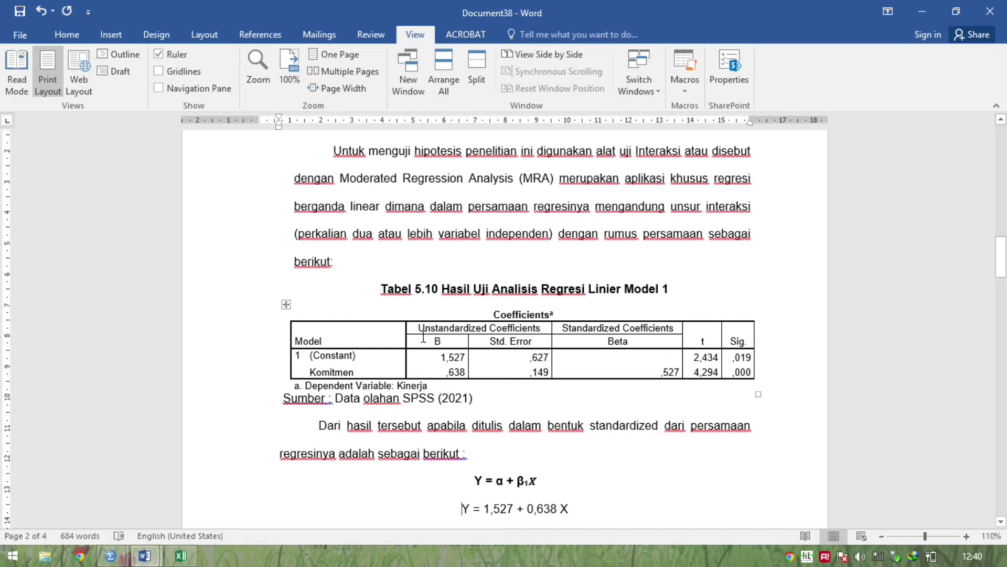
Compare the Komitmen and constant coefficients in the SPSS Coefficients table with Tabel 5.10 in the Word document
left_click_drag(433, 345, 445, 366)
key("alt+Tab")
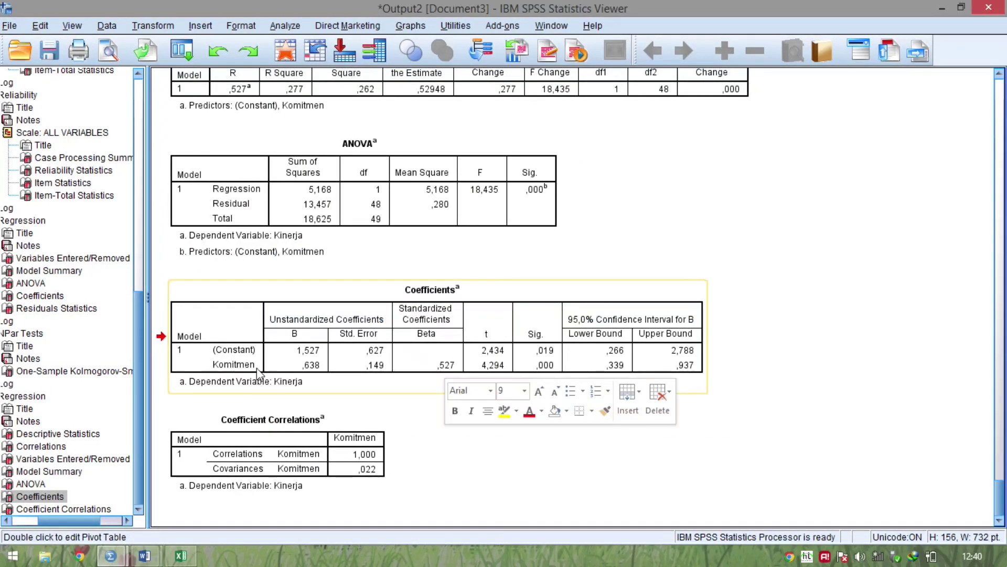
left_click(313, 347)
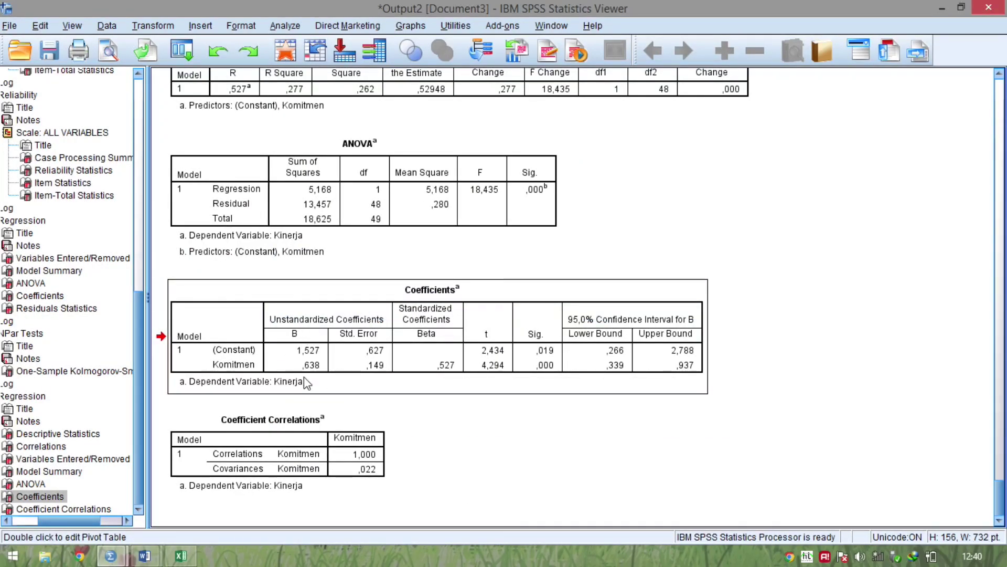
key("alt+Tab")
left_click(448, 404)
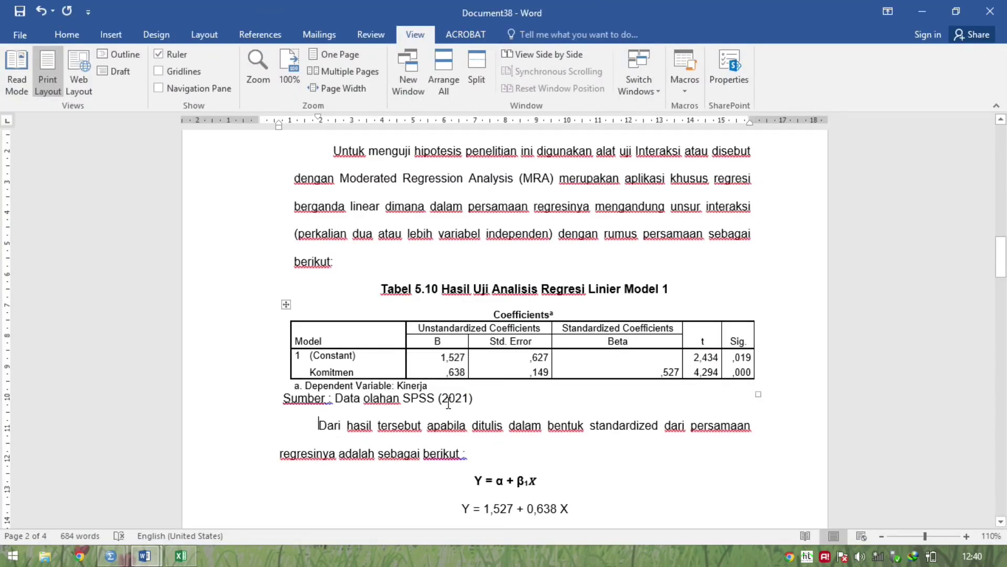
key("Down")
key("Down")
key("Down")
key("Down")
key("Down")
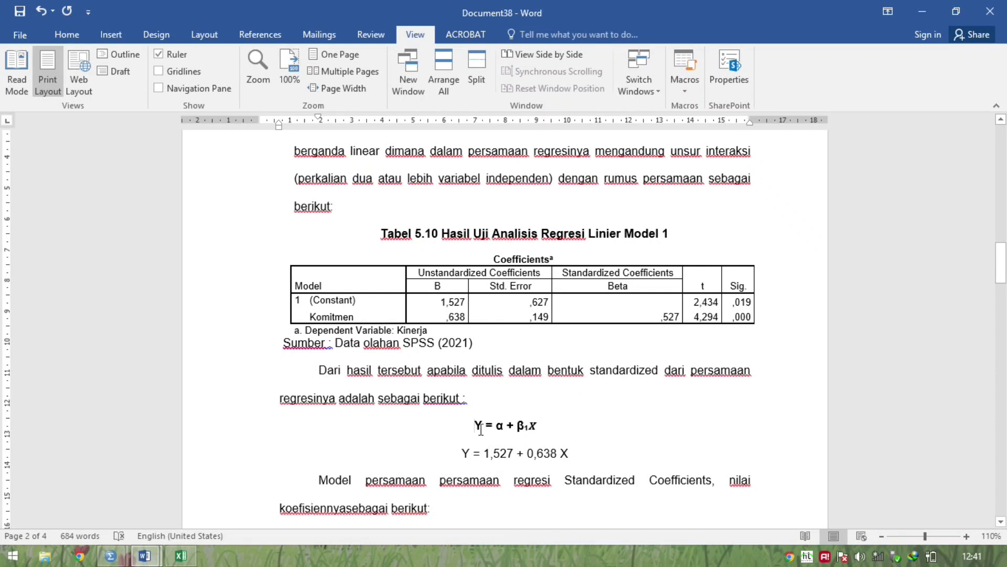
Match the Y, α and β₁X terms of the regression equation to the dependent variable and B coefficients in Tabel 5.10
left_click_drag(480, 427, 474, 427)
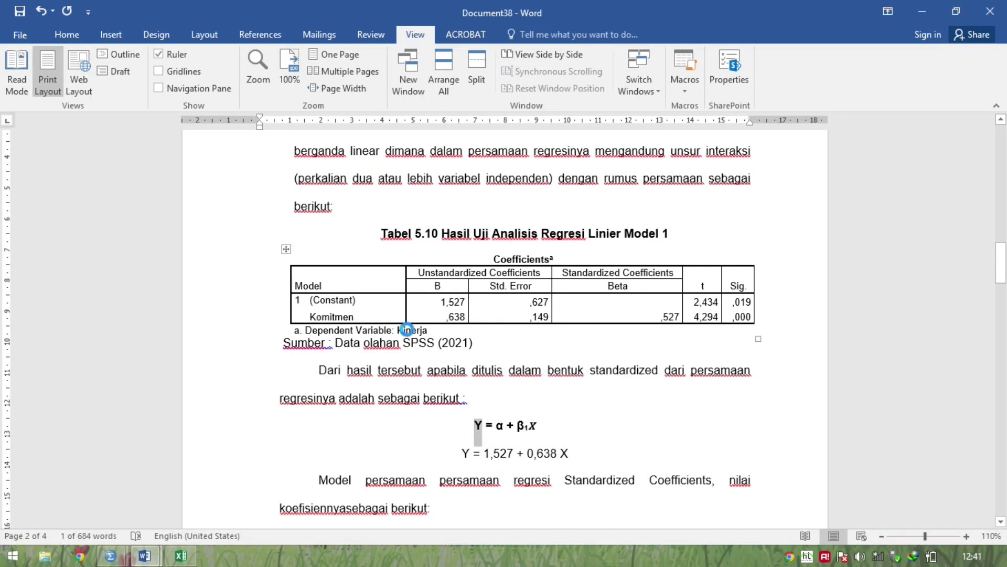
double_click(407, 330)
left_click_drag(497, 428, 506, 429)
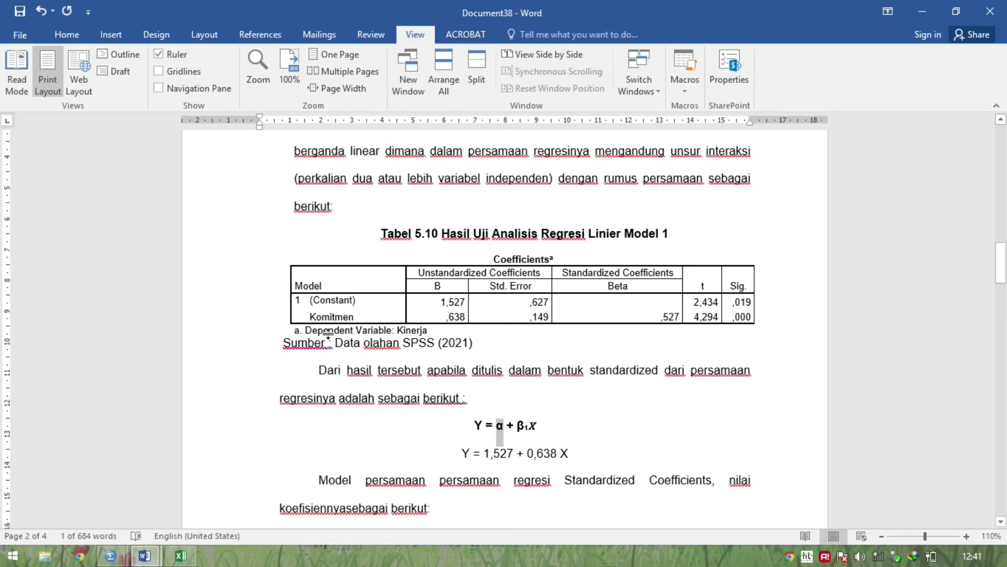
left_click_drag(314, 303, 439, 307)
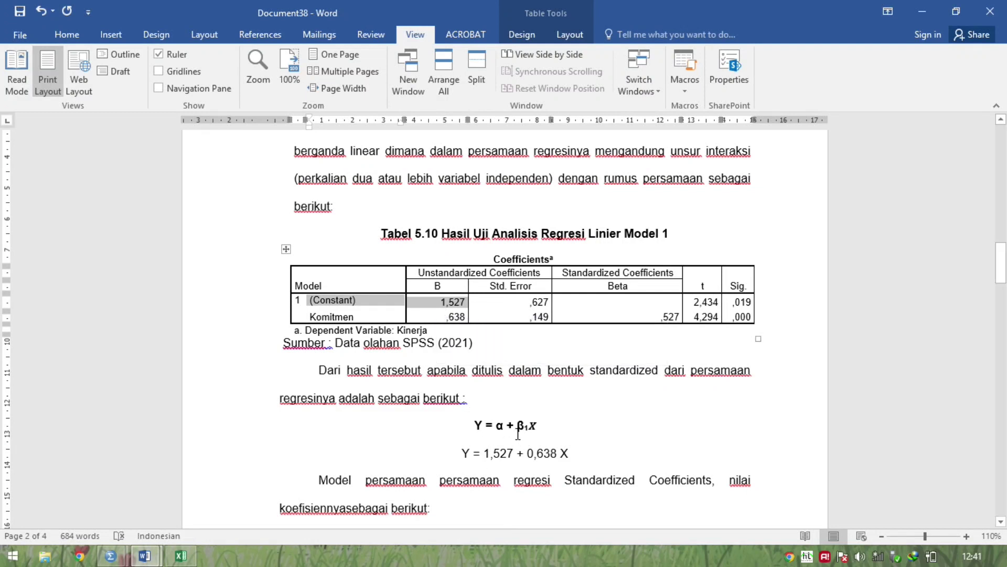
left_click_drag(518, 434, 526, 442)
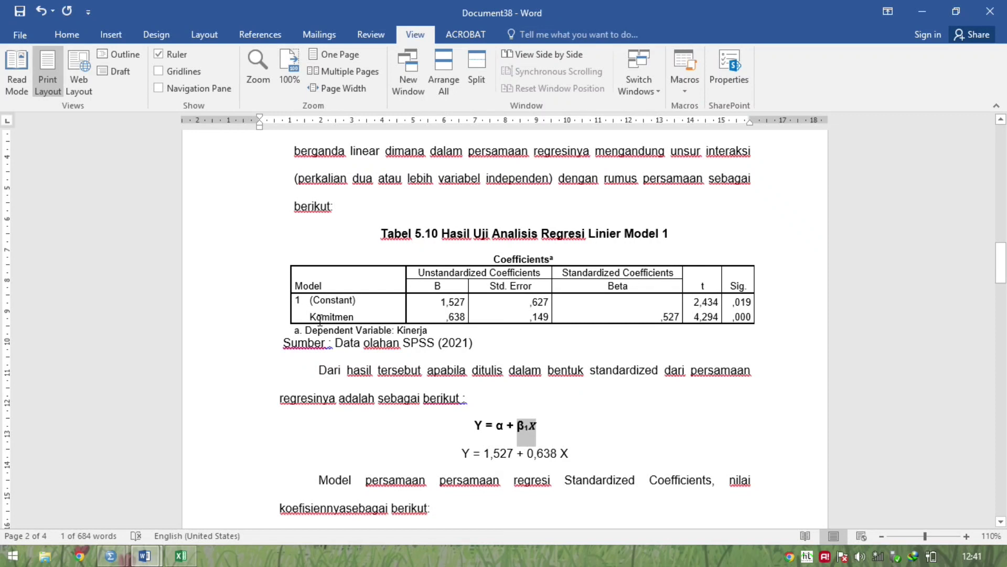
left_click_drag(320, 317, 452, 317)
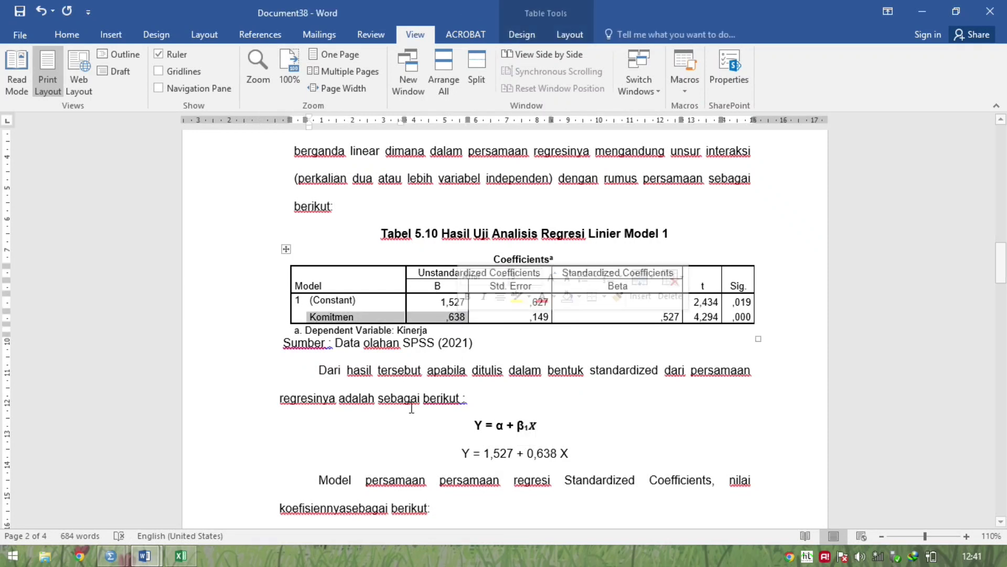
left_click_drag(438, 300, 440, 316)
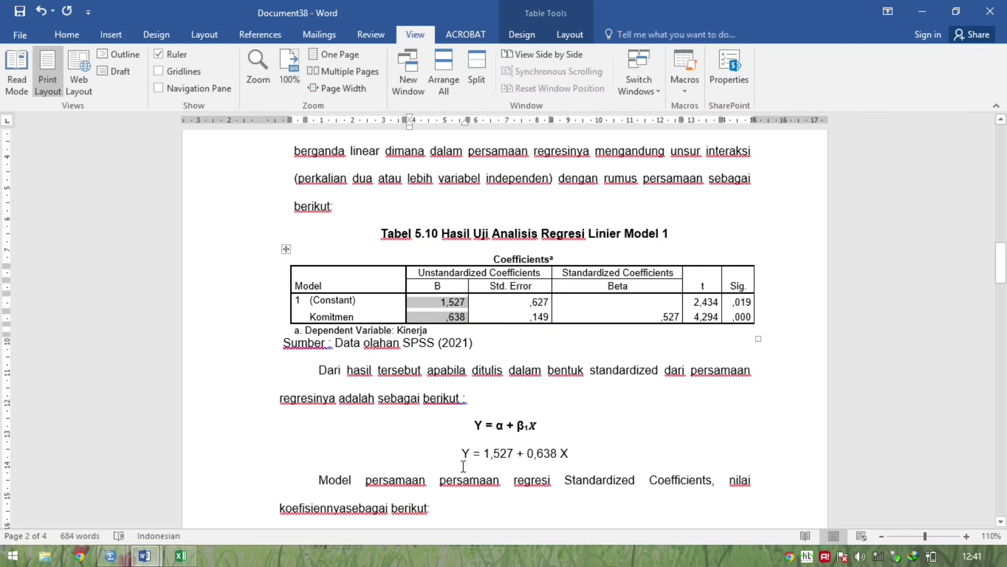
left_click_drag(461, 458, 581, 456)
key("shift+Left")
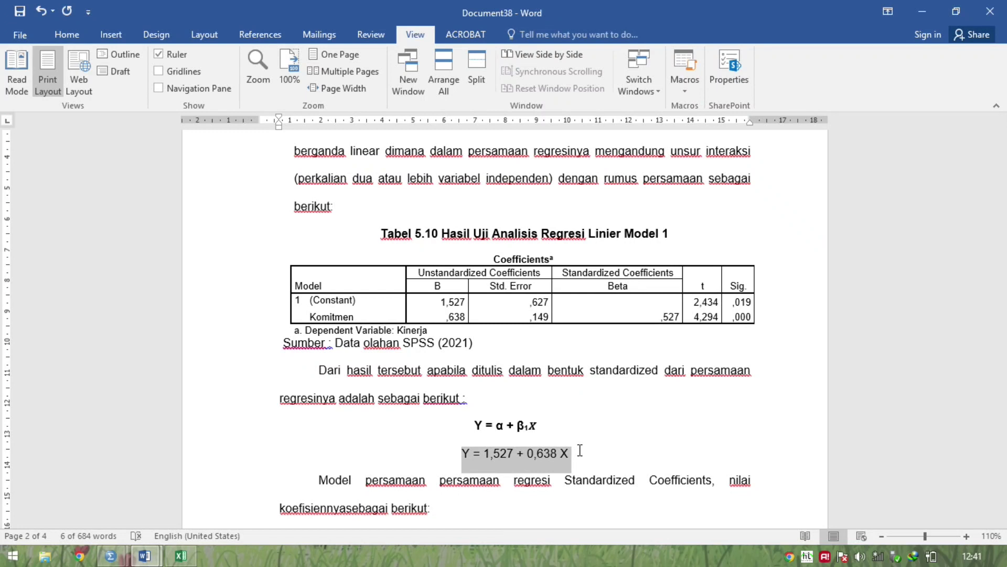
left_click(579, 450)
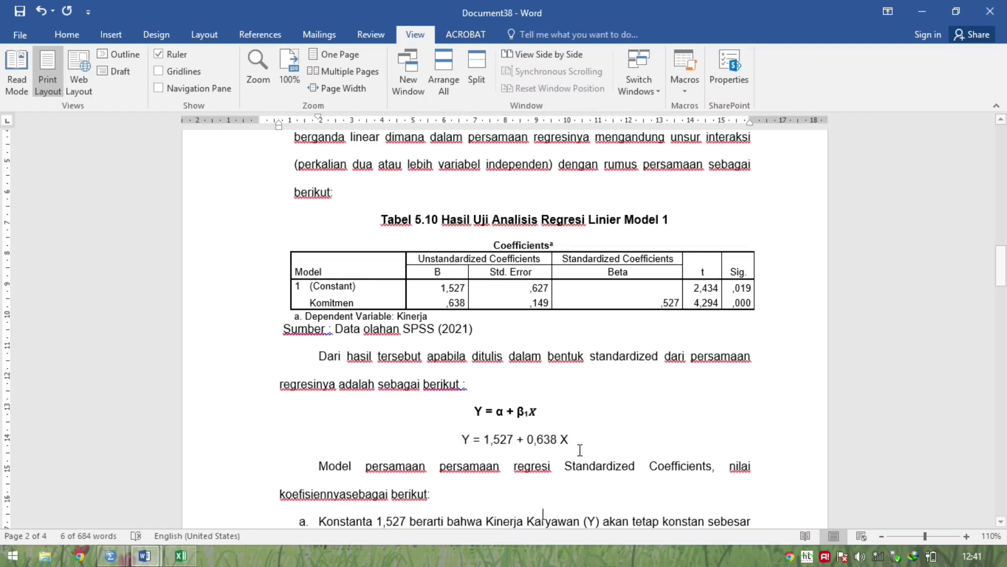
scroll(580, 450, "down", 2)
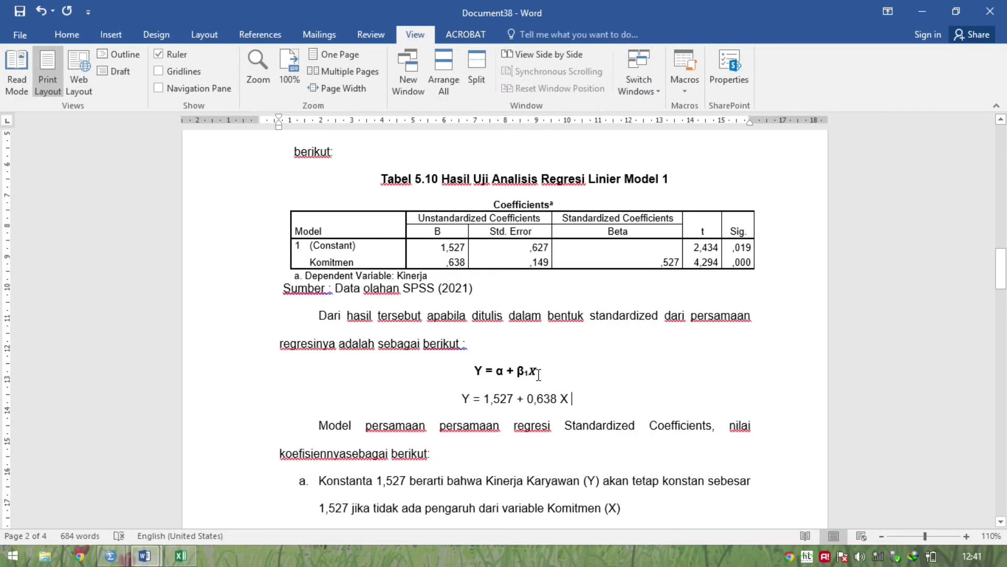
left_click_drag(538, 373, 520, 376)
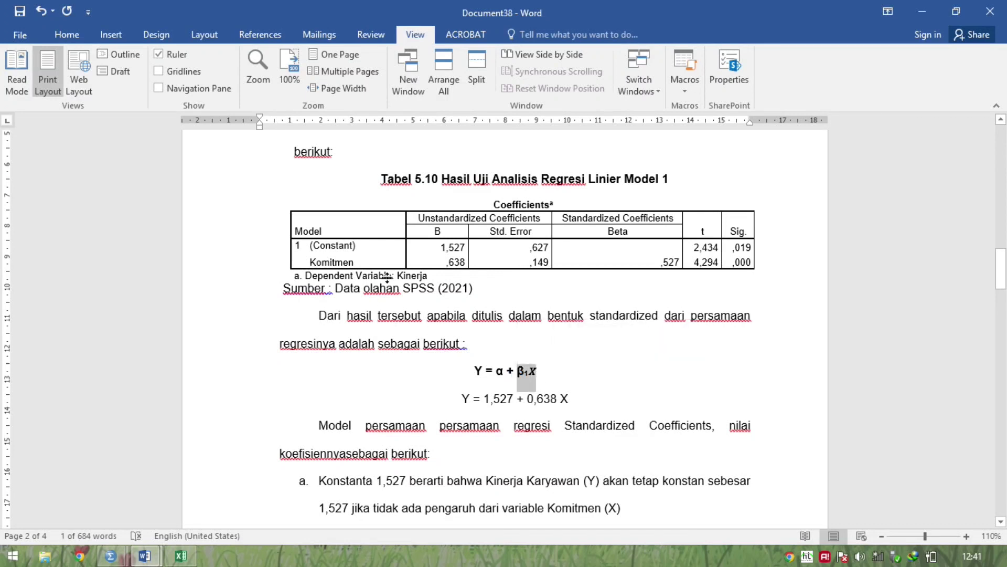
left_click_drag(446, 263, 467, 263)
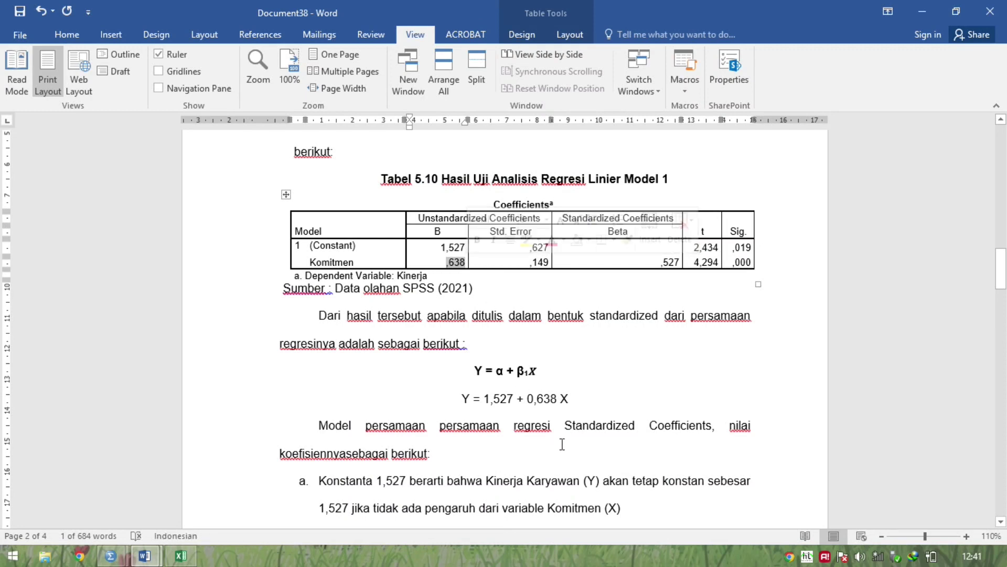
Try a minus sign before the Komitmen B coefficient in Tabel 5.10 and undo it
left_click(433, 262)
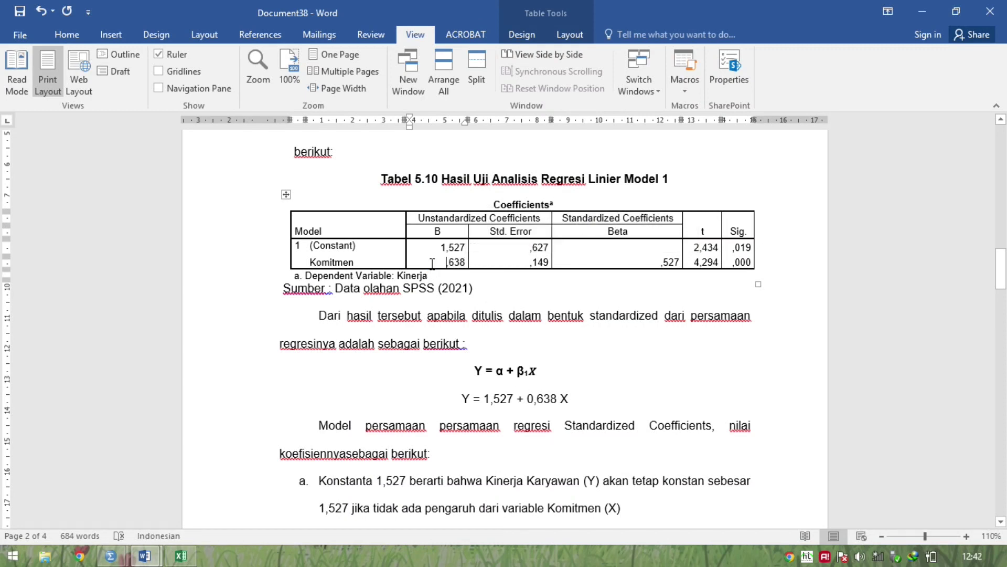
type("-")
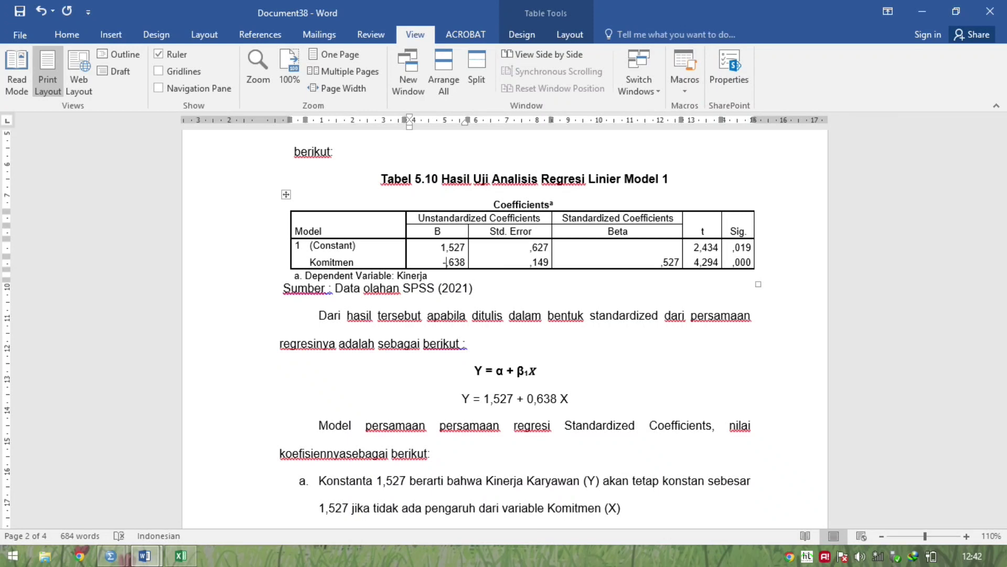
key("Down")
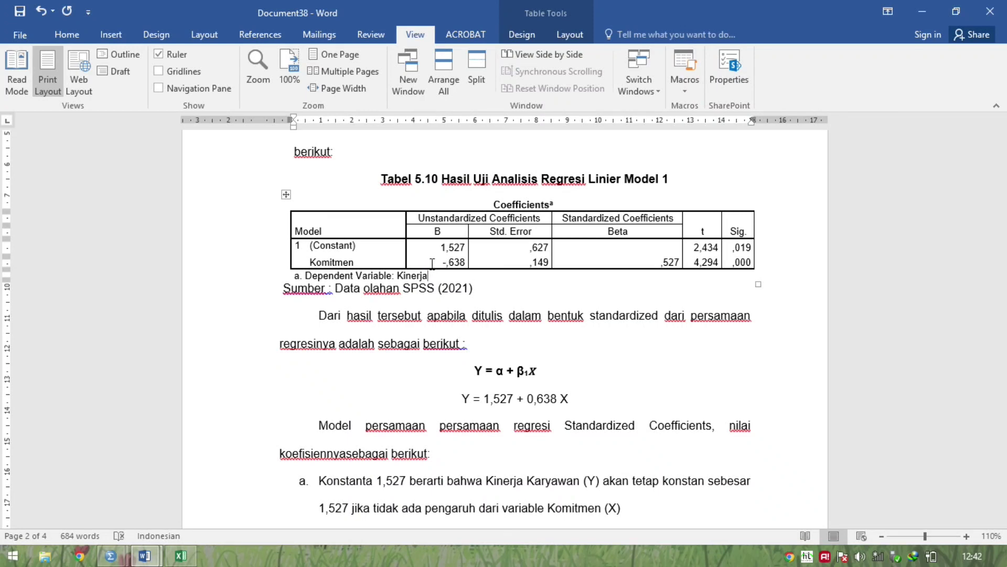
key("ctrl+z")
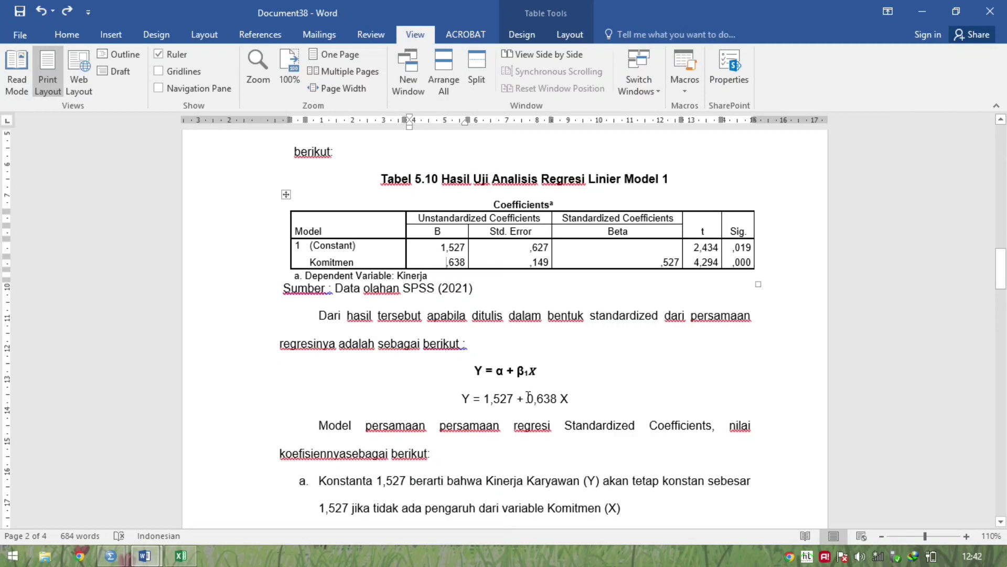
Examine the Komitmen coefficient and the constant in the numeric regression equation below Tabel 5.10
left_click_drag(528, 398, 551, 401)
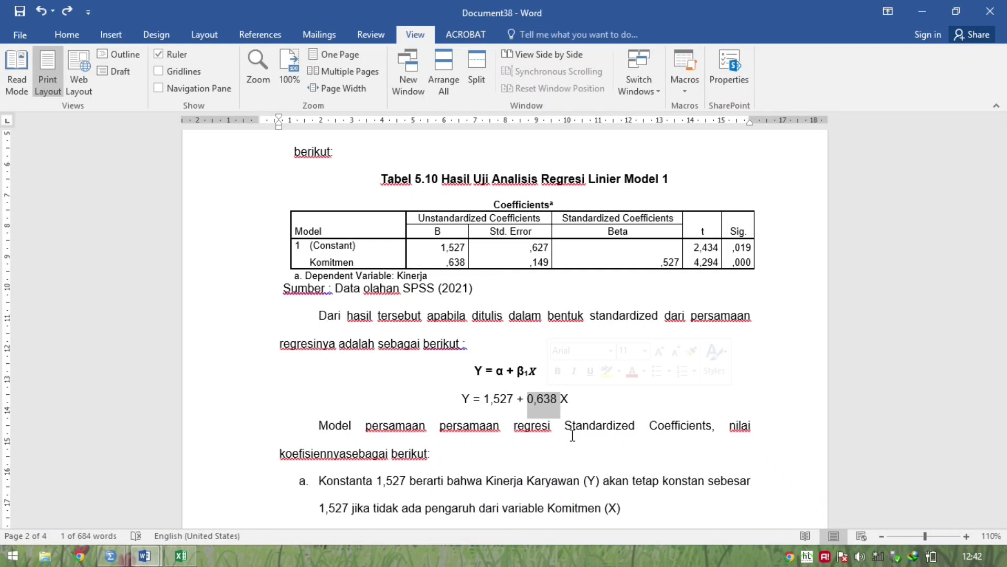
key("Left")
key("Left")
key("Left")
key("Left")
key("Left")
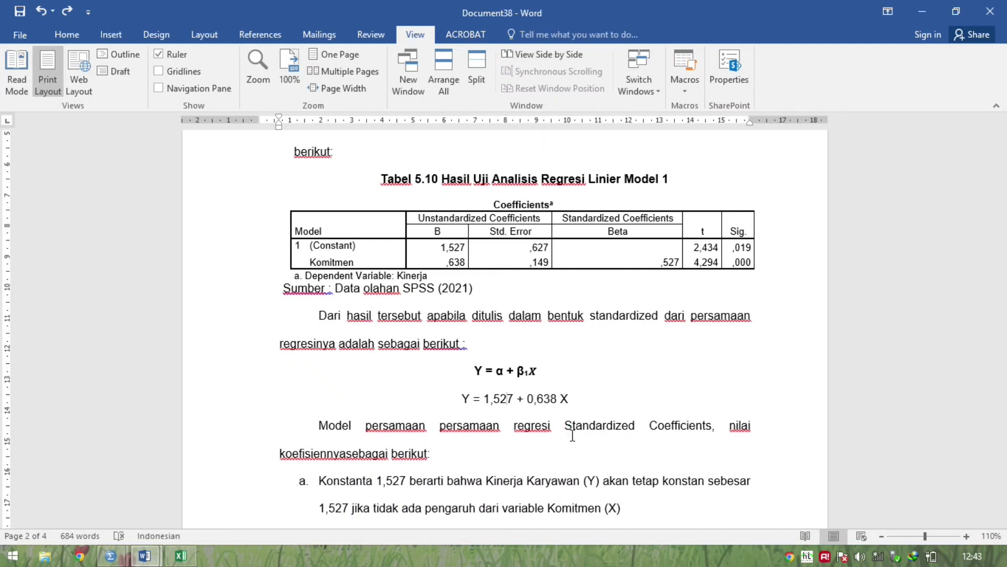
key("shift+Left")
key("shift+Left")
key("shift+Left")
key("shift+Left")
key("shift+Left")
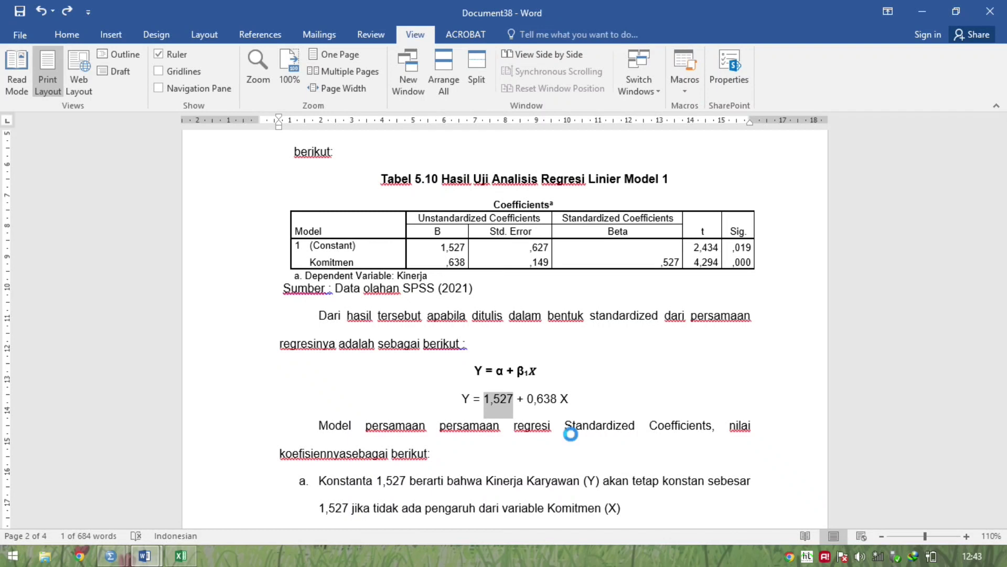
Remove "+ 0,638 X" from the numeric regression equation and restore it
key("Right")
key("shift+Right")
key("shift+Right")
key("shift+Right")
key("shift+Right")
key("shift+Right")
key("shift+Right")
key("shift+Right")
key("shift+Right")
key("shift+Right")
key("shift+Right")
key("ctrl+c")
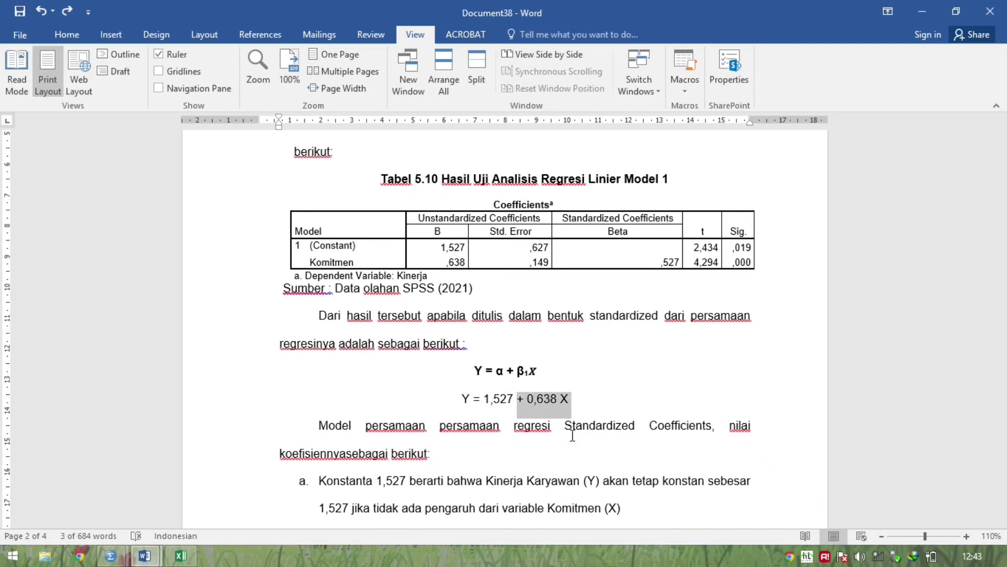
key("Delete")
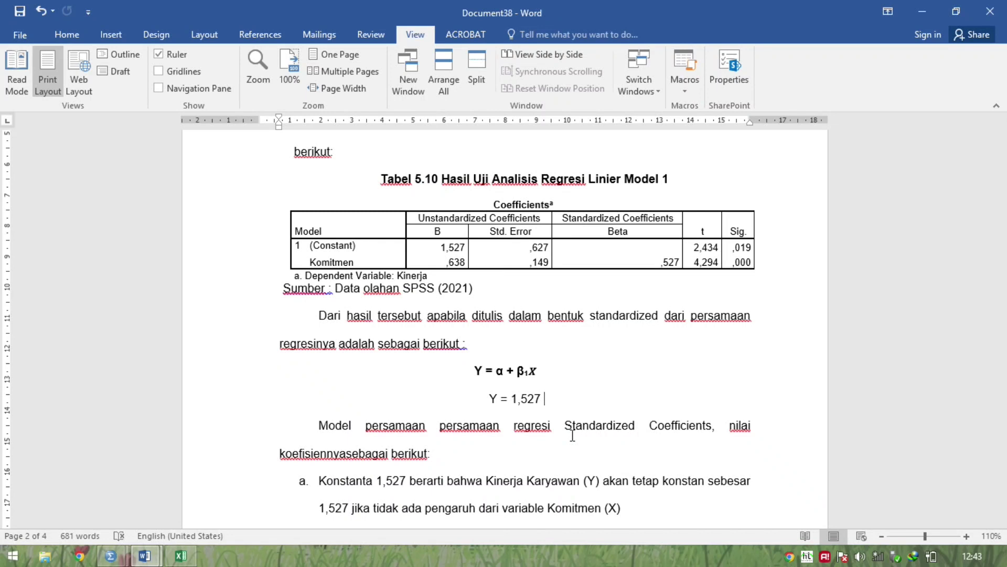
key("ctrl+v")
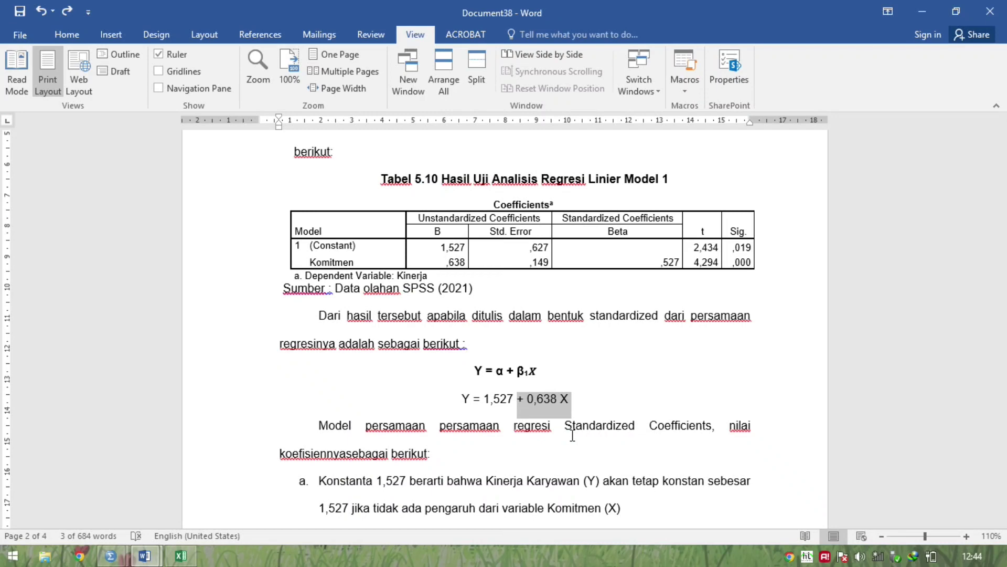
Read interpretation points a and b below the regression equation and continue to the Tabel 5.11 heading
left_click(572, 435)
key("Down")
key("Down")
key("Down")
key("Down")
key("Down")
key("Down")
key("Down")
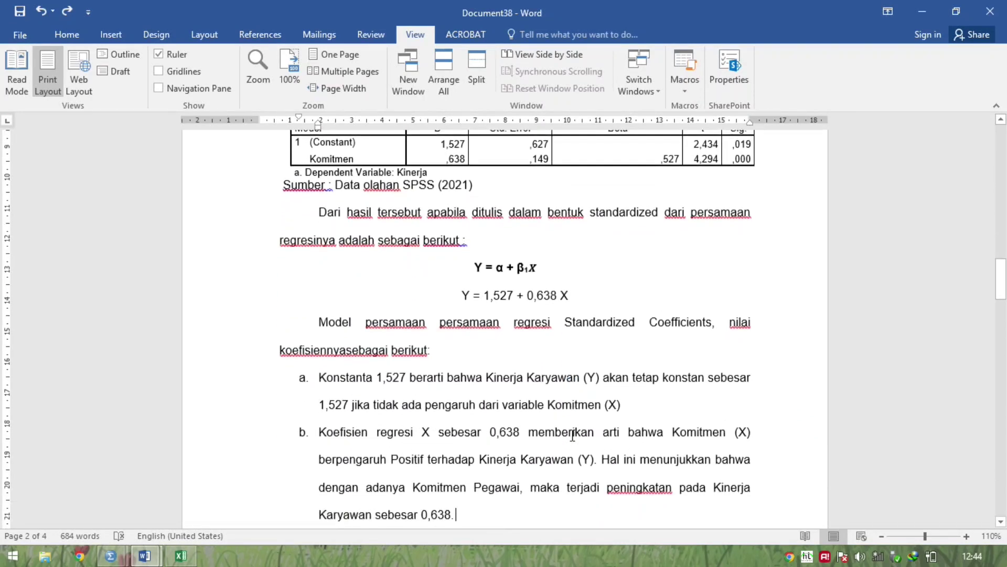
key("Return")
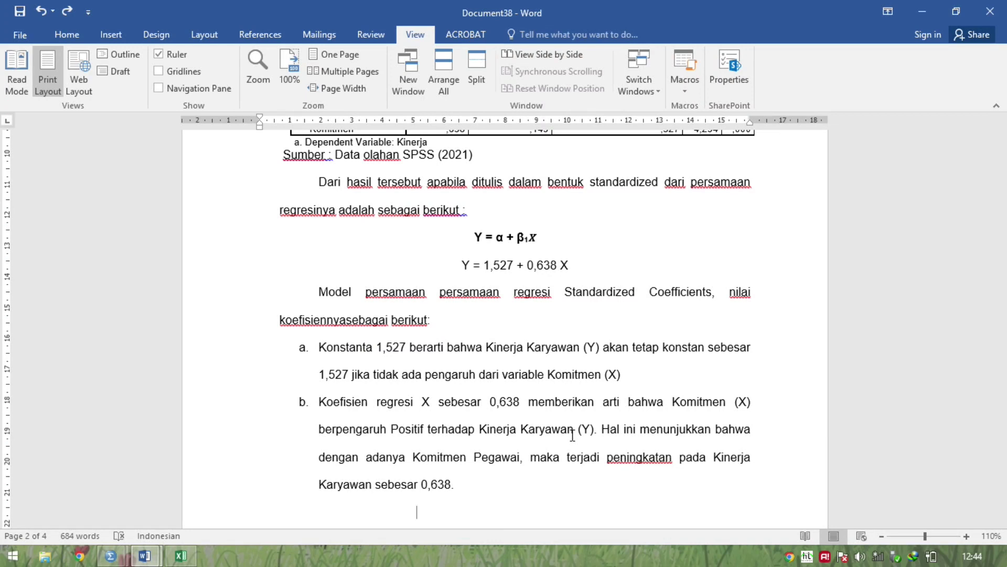
key("Down")
key("Down")
key("Down")
key("Down")
key("Down")
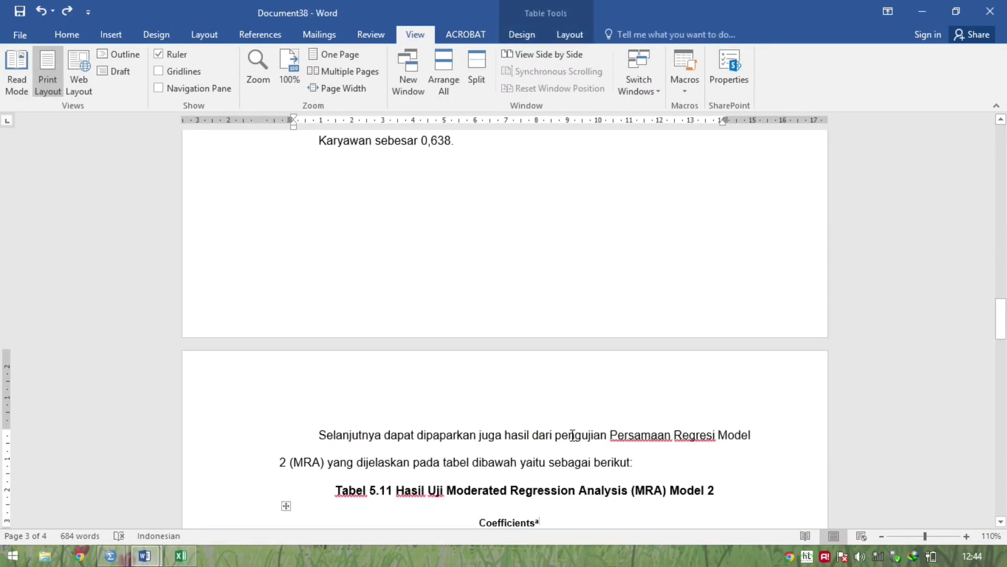
Return to Tabel 5.10 and examine the equation's Komitmen term together with the t and Sig. columns, especially Komitmen's t value
key("Up")
key("Up")
key("Up")
key("Up")
key("Up")
key("Up")
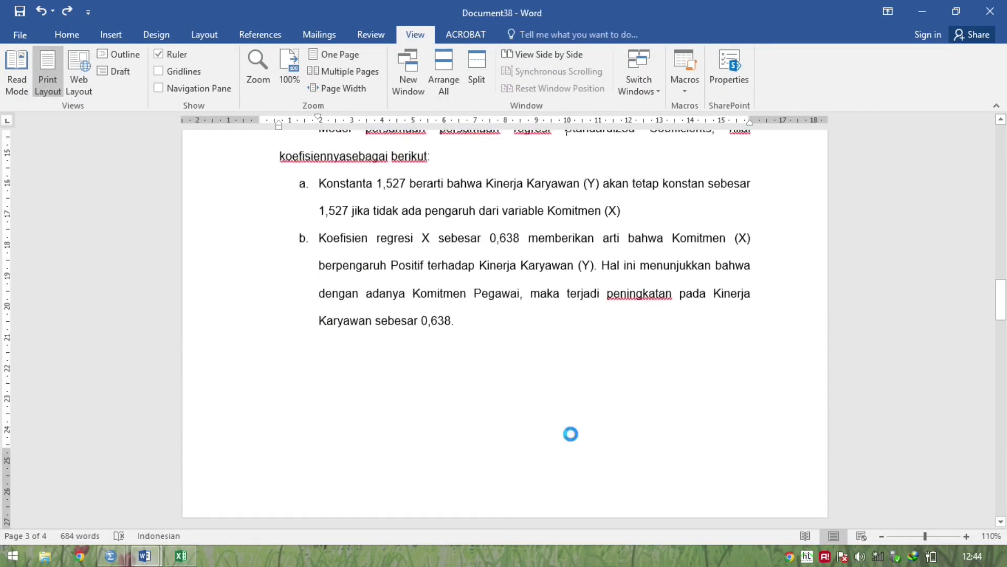
key("Up")
key("Up")
key("Up")
key("Up")
key("Up")
key("Up")
key("Up")
key("Up")
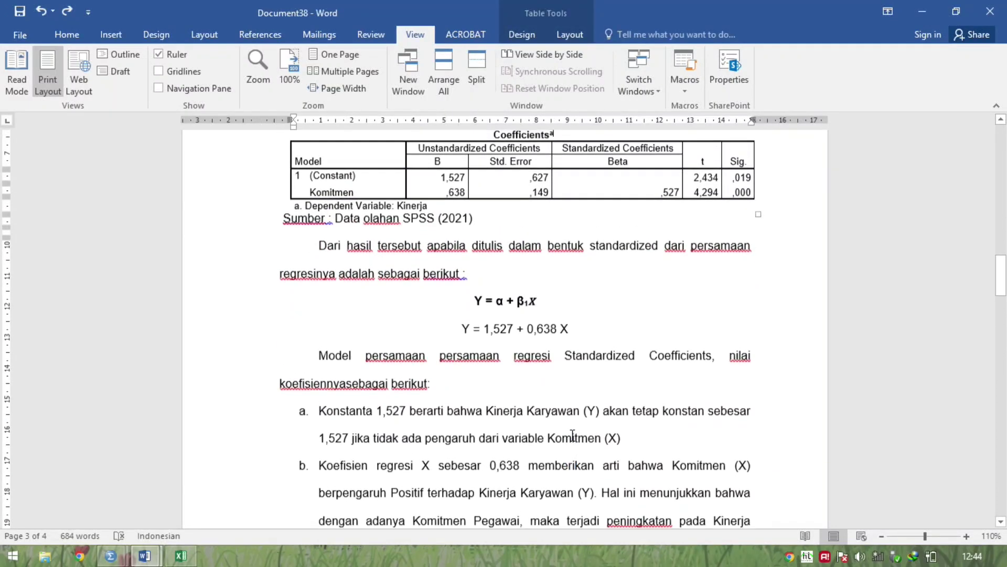
key("Up")
key("Up")
key("Up")
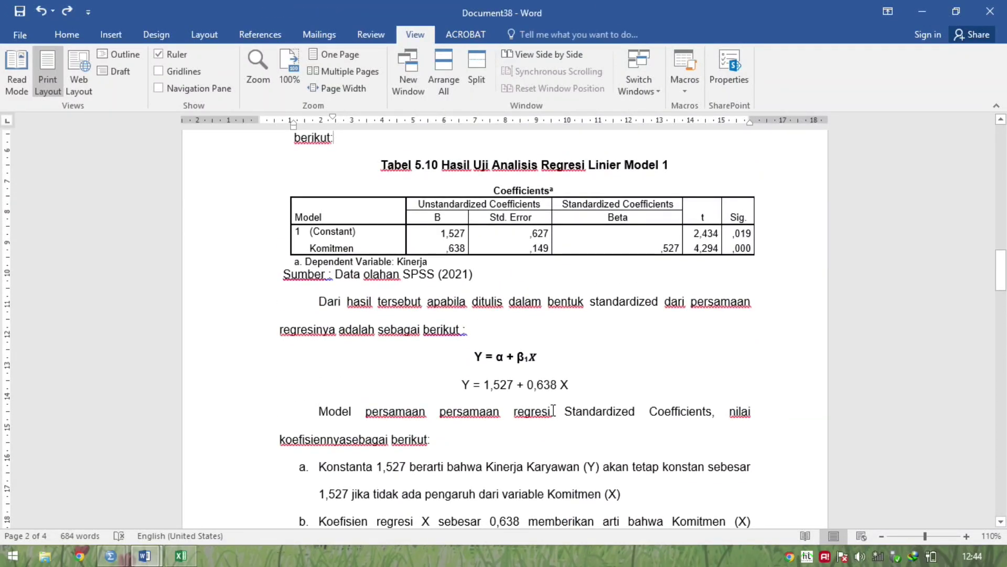
left_click_drag(518, 390, 542, 388)
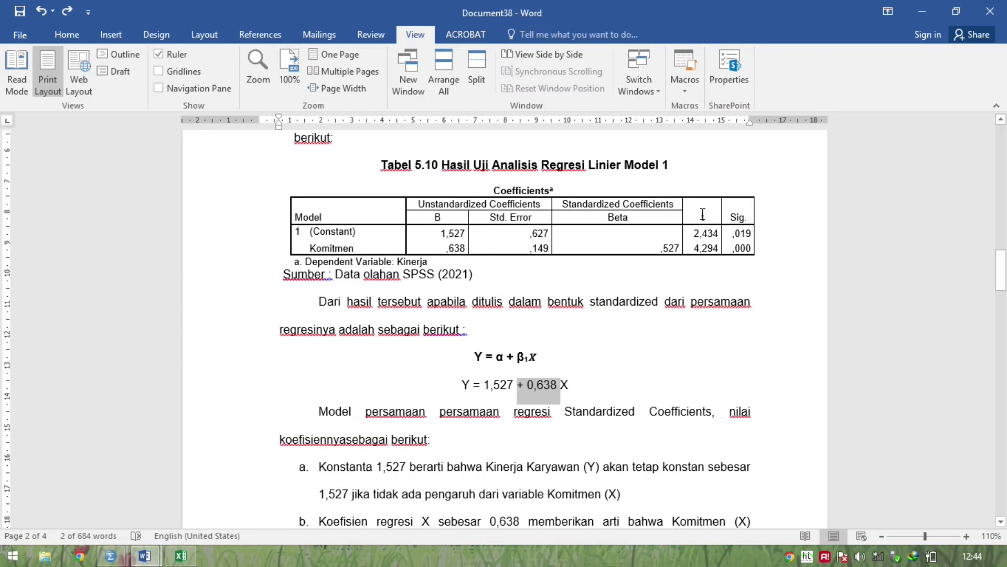
left_click_drag(706, 216, 737, 250)
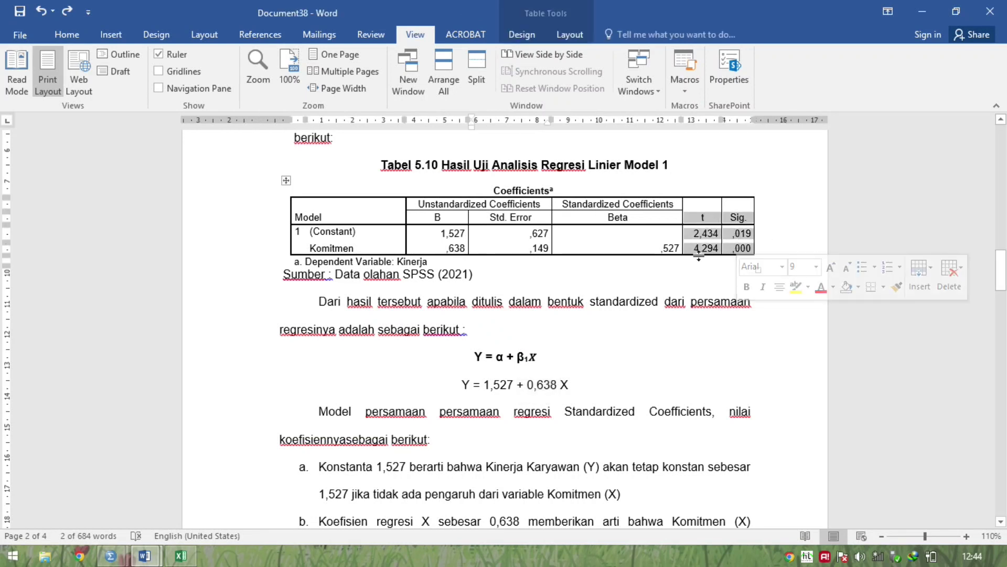
left_click(688, 276)
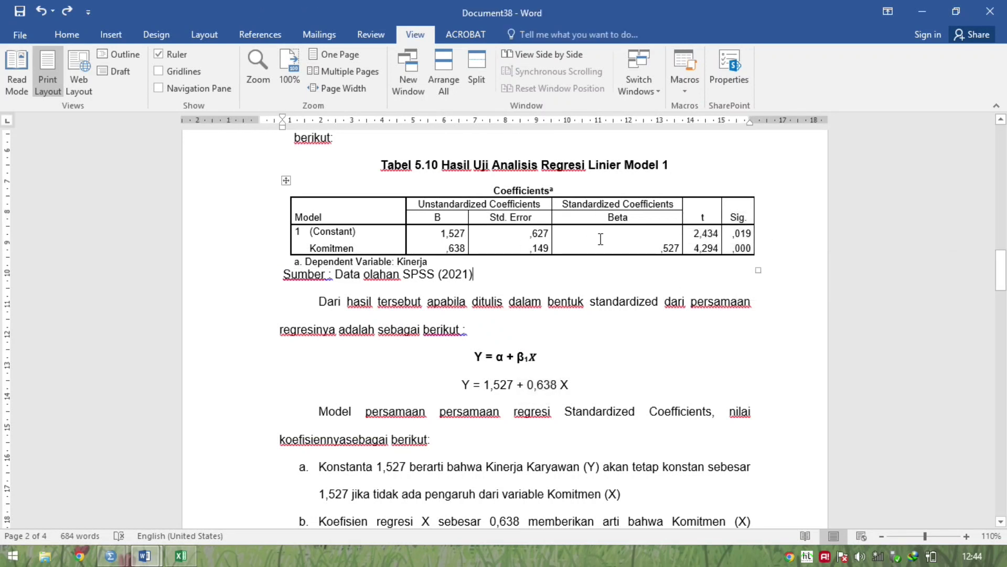
double_click(698, 248)
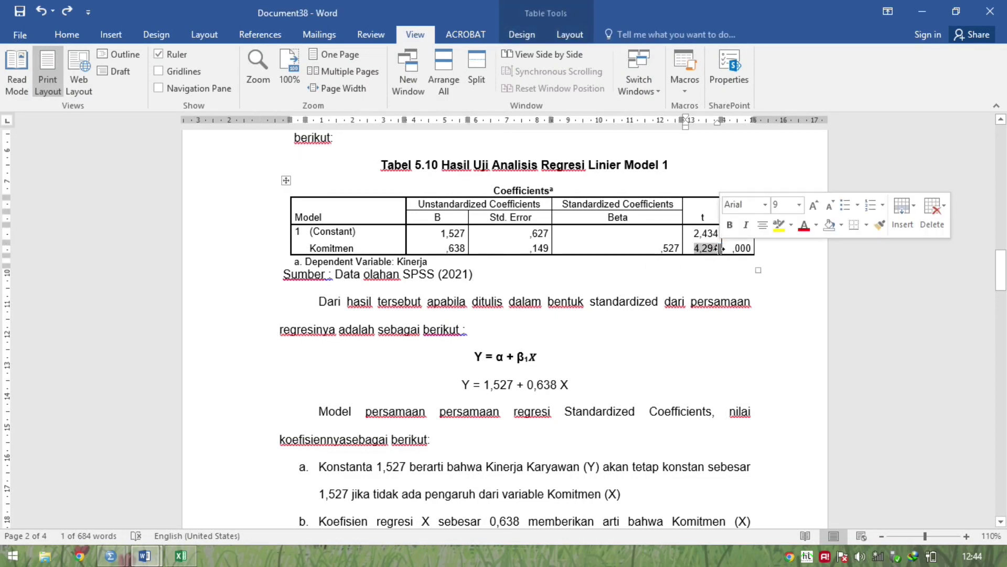
Add a new line reading "T HITUNG = 4,294" below the source line of Tabel 5.10
scroll(466, 336, "down", 1)
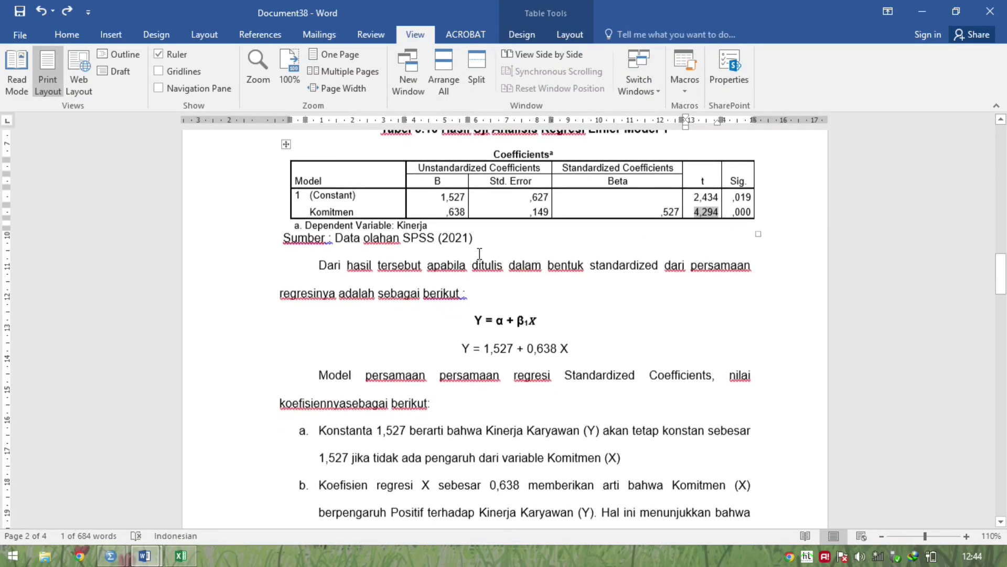
left_click(480, 254)
key("Return")
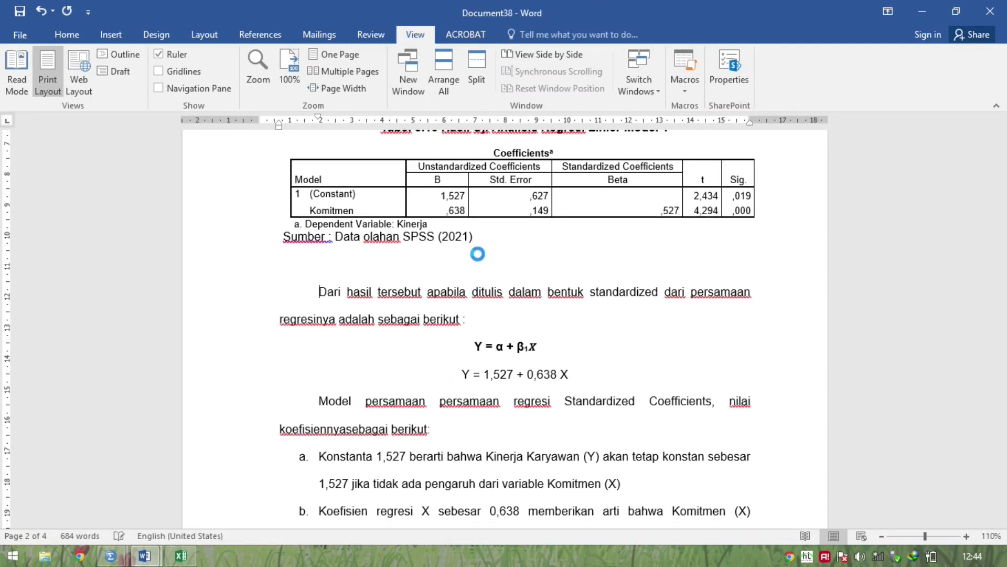
key("BackSpace")
key("BackSpace")
type("T HI")
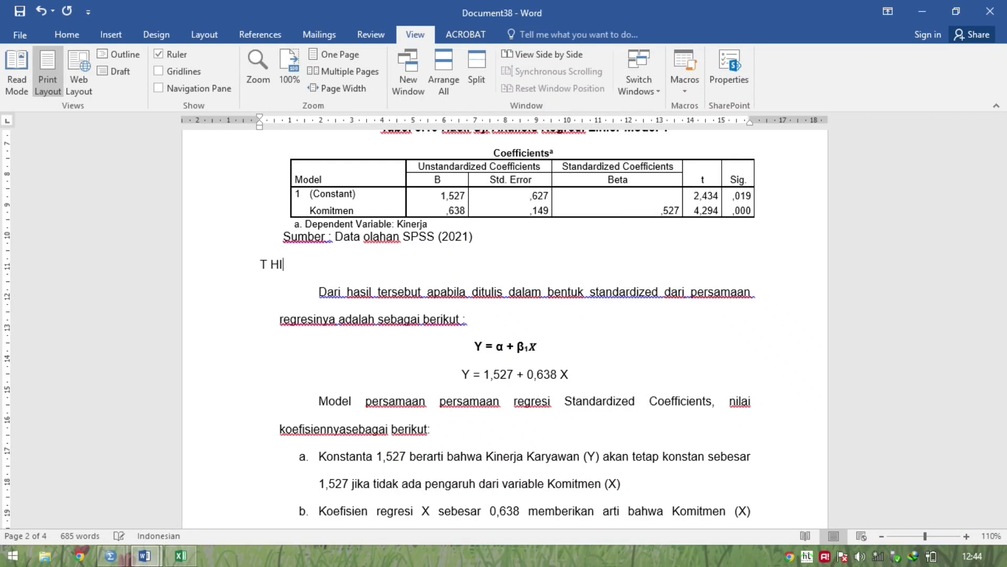
type("TUNG = ")
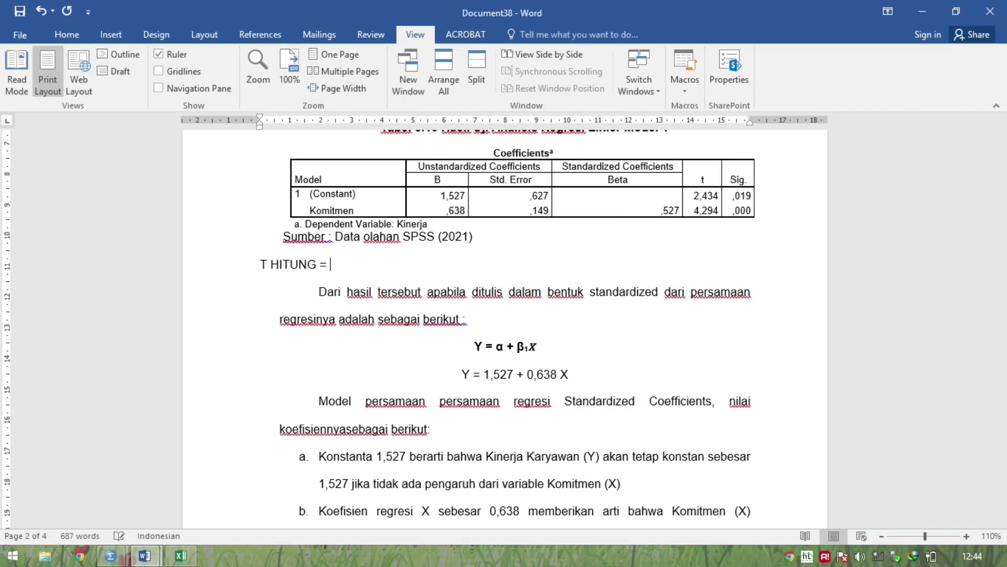
type("4,294")
Leave a blank line under the T HITUNG line and add "NILAI SIG = 0,000" below it
key("Return")
key("Return")
type("NI")
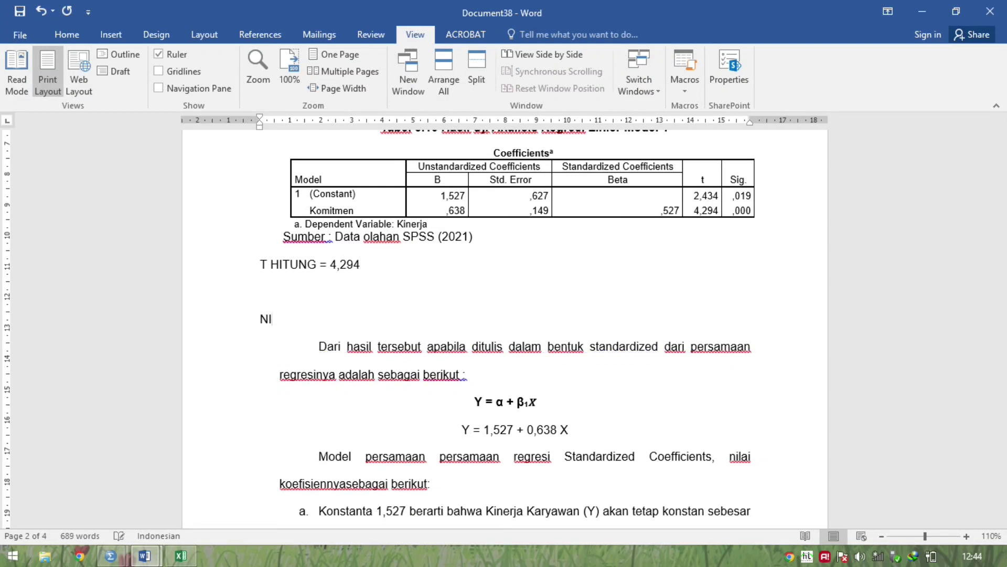
type("LAI SIG ")
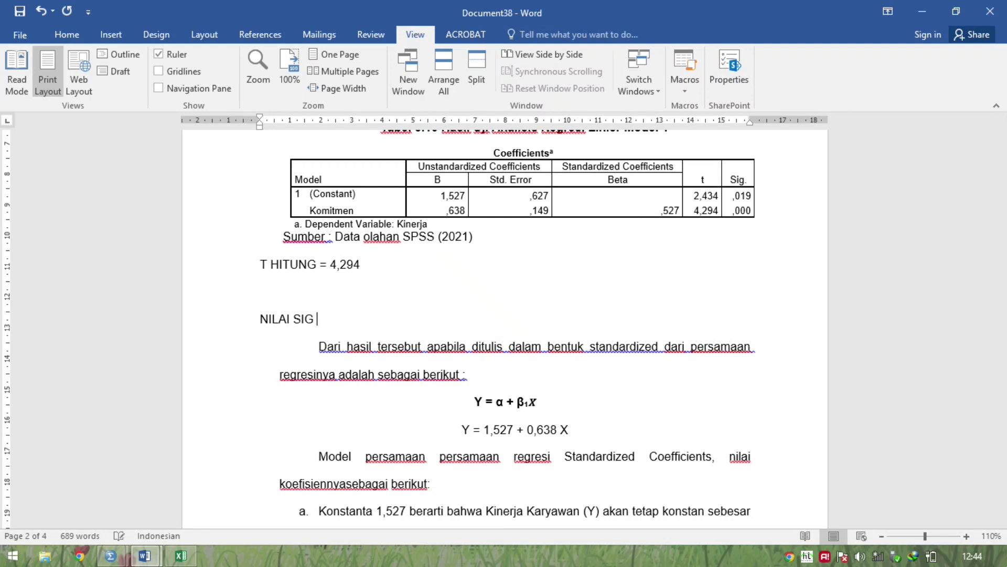
type("= 0")
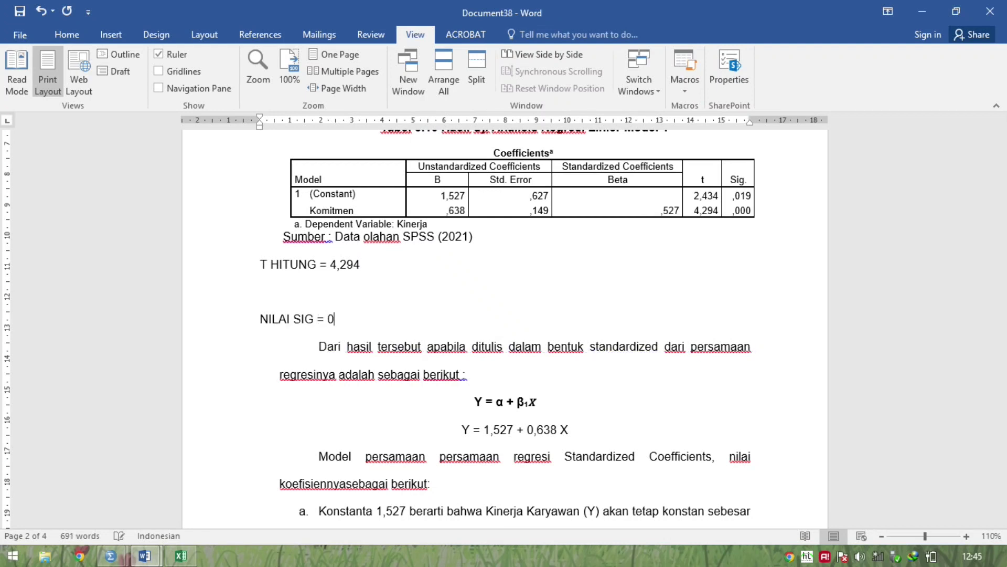
type(",000")
Extend the T HITUNG line with the comparison "> T TABEL ? =TINV(5%;50-2)"
key("Up")
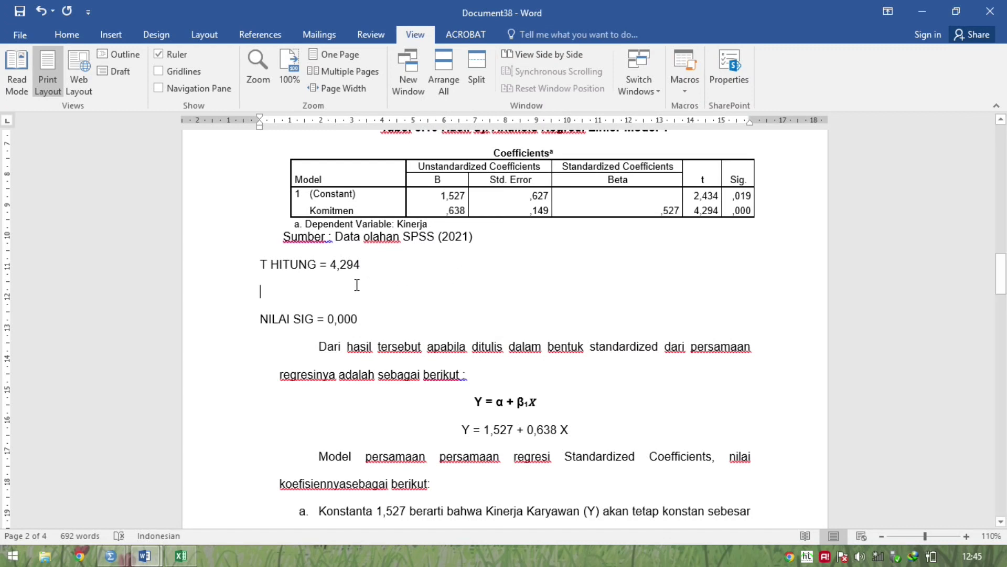
left_click_drag(361, 265, 326, 267)
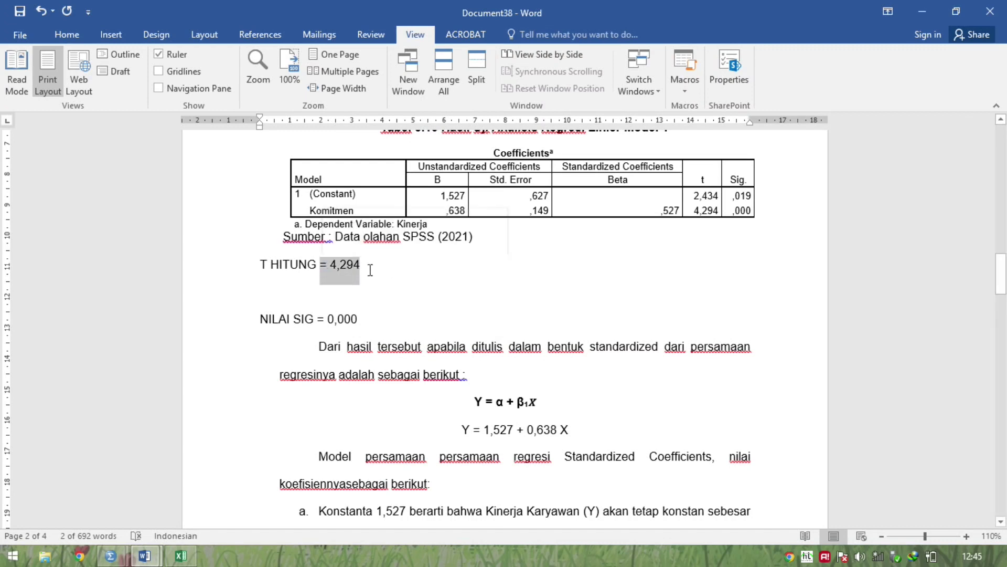
key("End")
type(">")
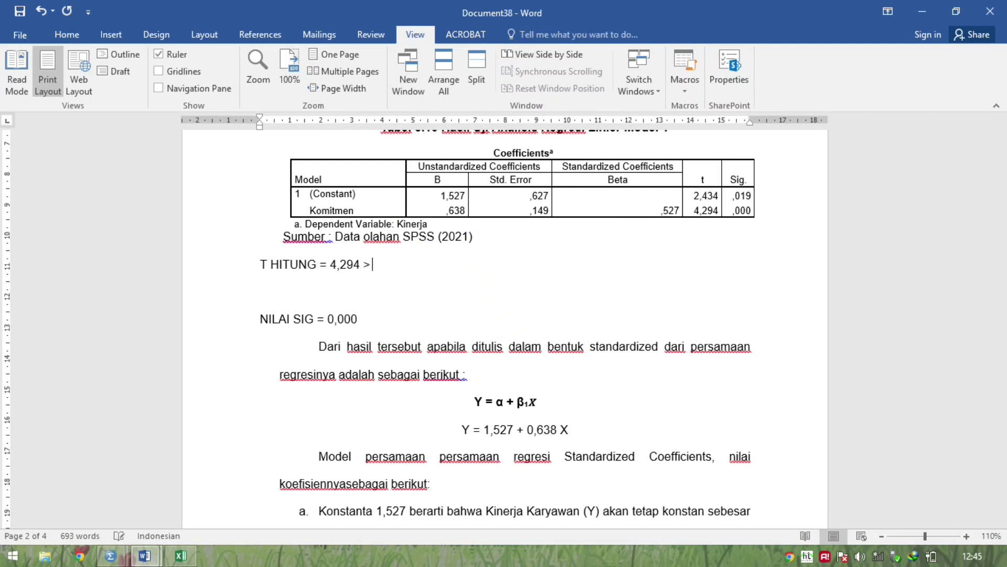
type(" T TABEL ? =TINV(")
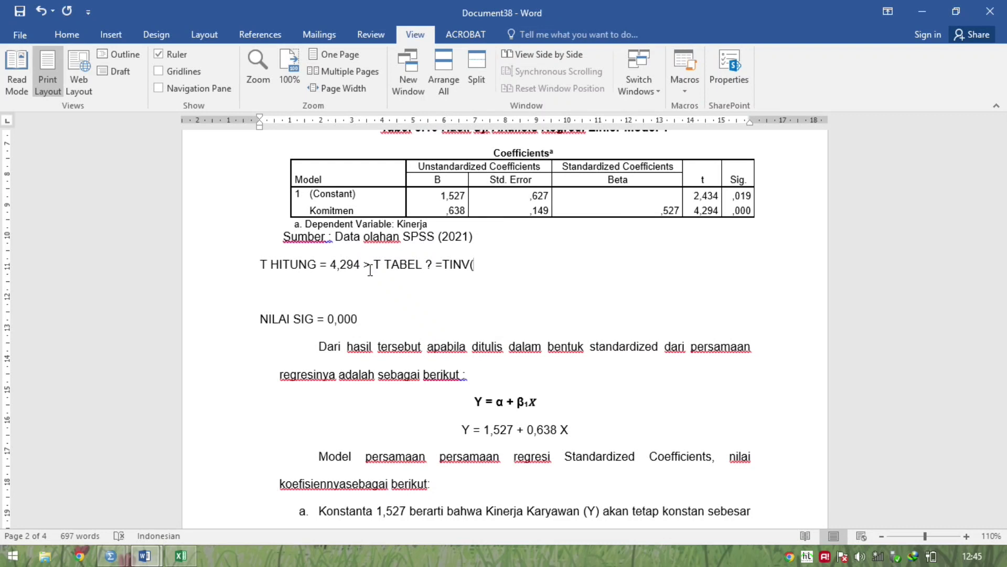
type("5%;")
type("50-2)")
Check the residual degrees of freedom in the ANOVA table of the SPSS output and return to the Word report
key("alt+Tab")
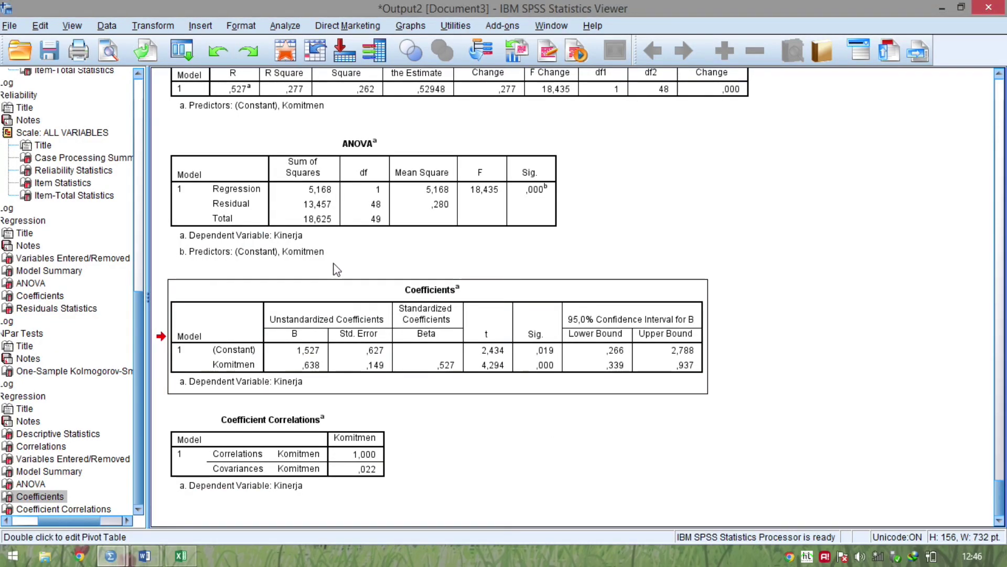
left_click(378, 215)
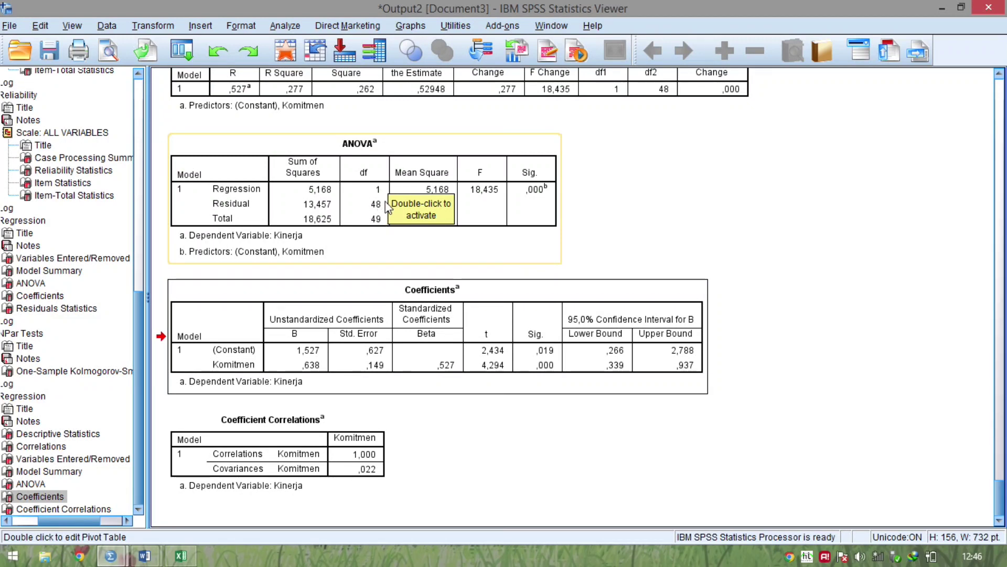
key("alt+Tab")
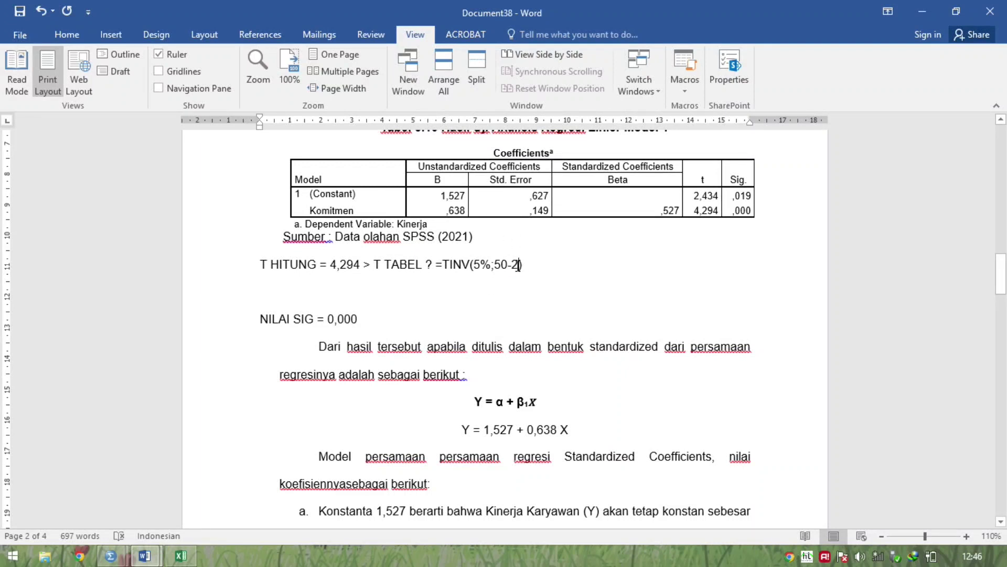
Replace 50-2 with 48 in the TINV formula on the T HITUNG line
left_click(518, 265)
key("BackSpace")
key("BackSpace")
key("BackSpace")
key("BackSpace")
type("48")
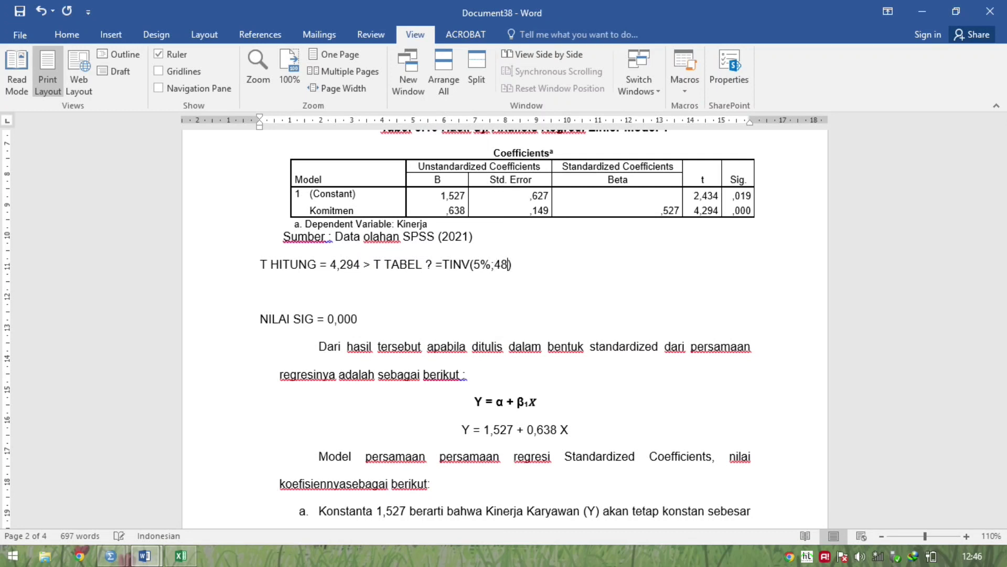
Copy the formula "=TINV(5%;48)" from the T HITUNG line
key("shift+Left")
key("shift+Left")
key("shift+Left")
key("shift+Left")
key("shift+Left")
key("shift+Left")
key("shift+Left")
key("shift+Left")
key("shift+Left")
key("shift+Left")
key("shift+Left")
key("ctrl+c")
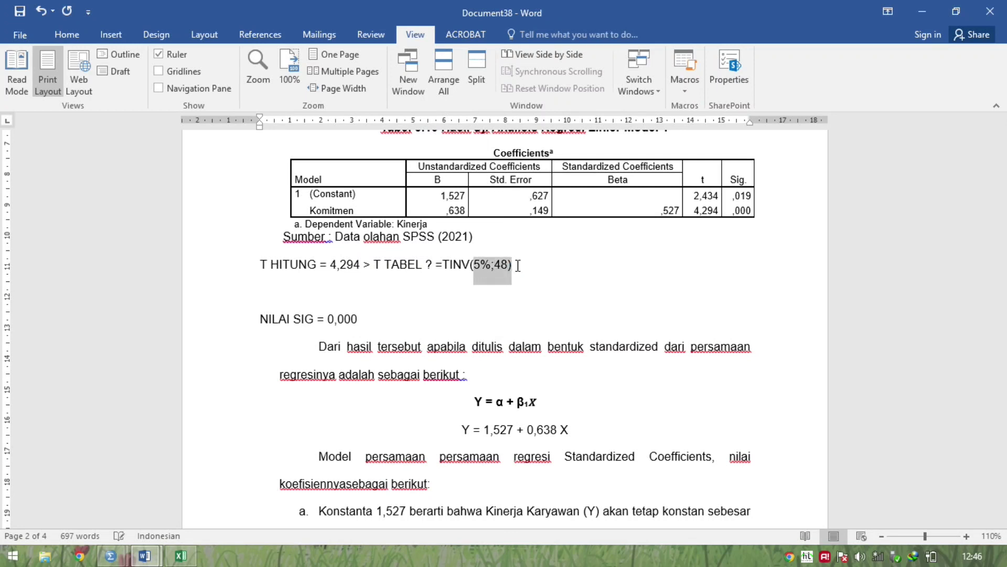
Switch to the data.xlsx workbook in Excel and paste the TINV formula into cell X7 of Sheet1
key("alt+Tab")
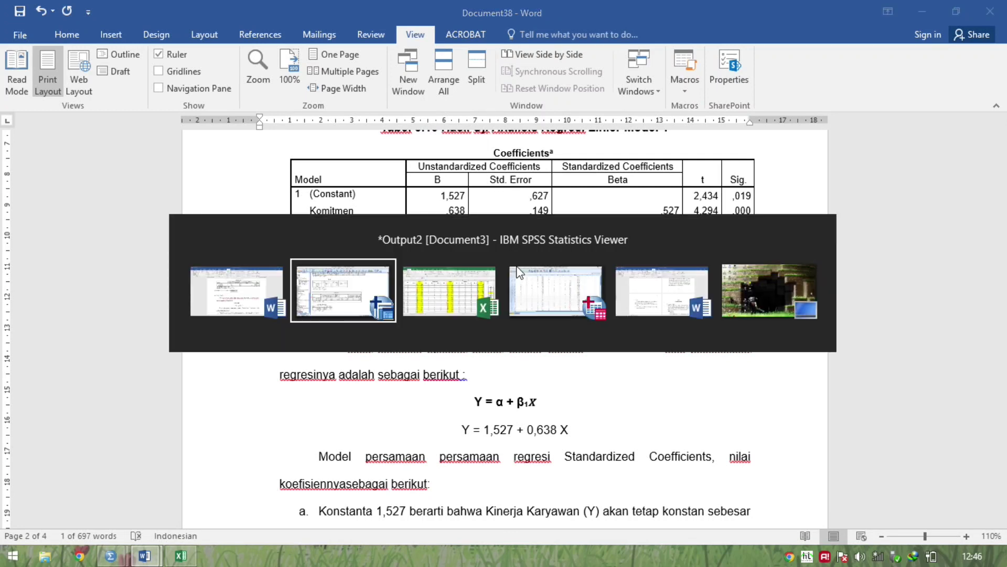
key("Right")
key("Right")
key("Right")
key("Down")
key("Down")
key("Down")
key("Down")
key("Down")
key("Down")
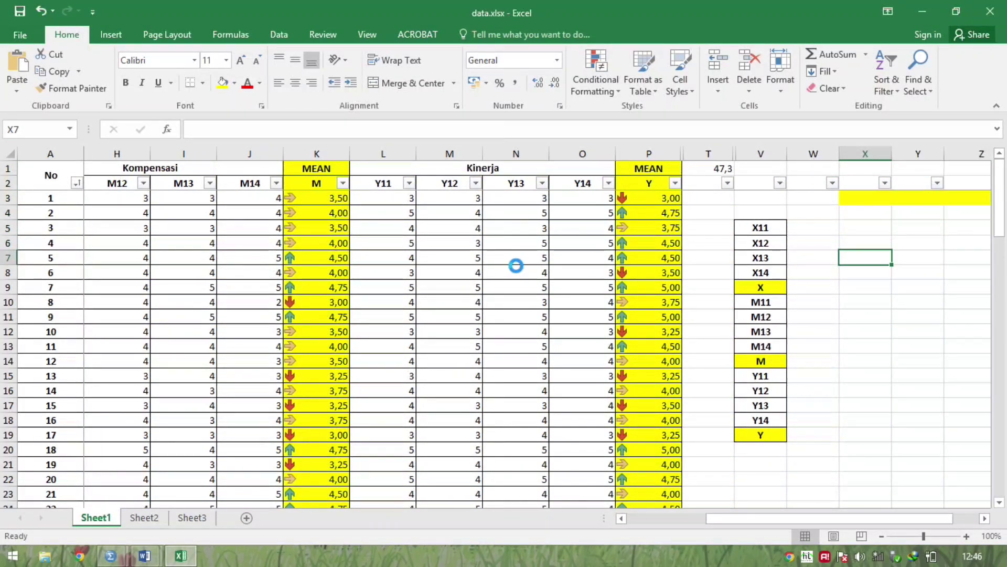
key("ctrl+v")
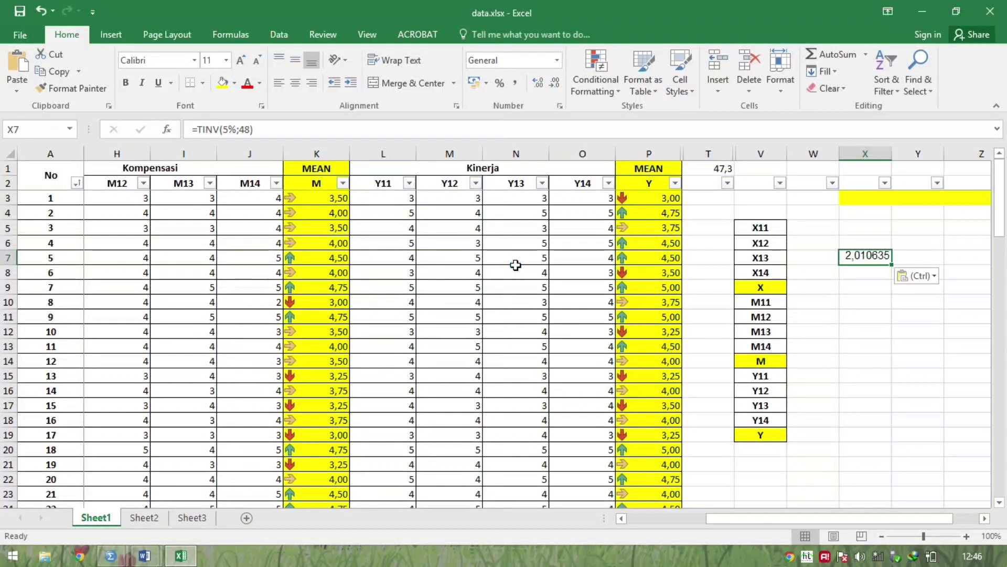
Reduce the t-table value in cell X7 to three decimal places
left_click(557, 85)
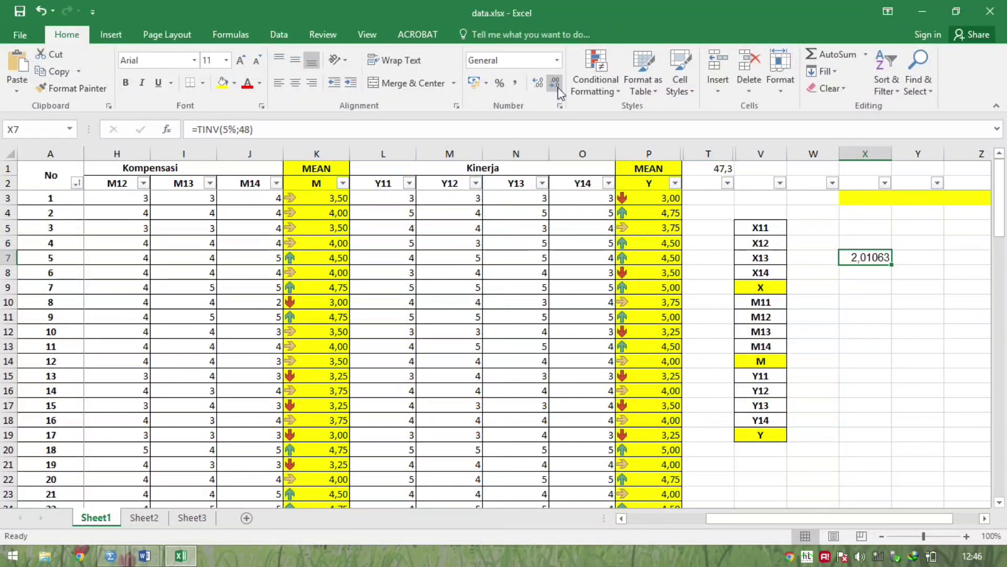
left_click(557, 85)
left_click(556, 85)
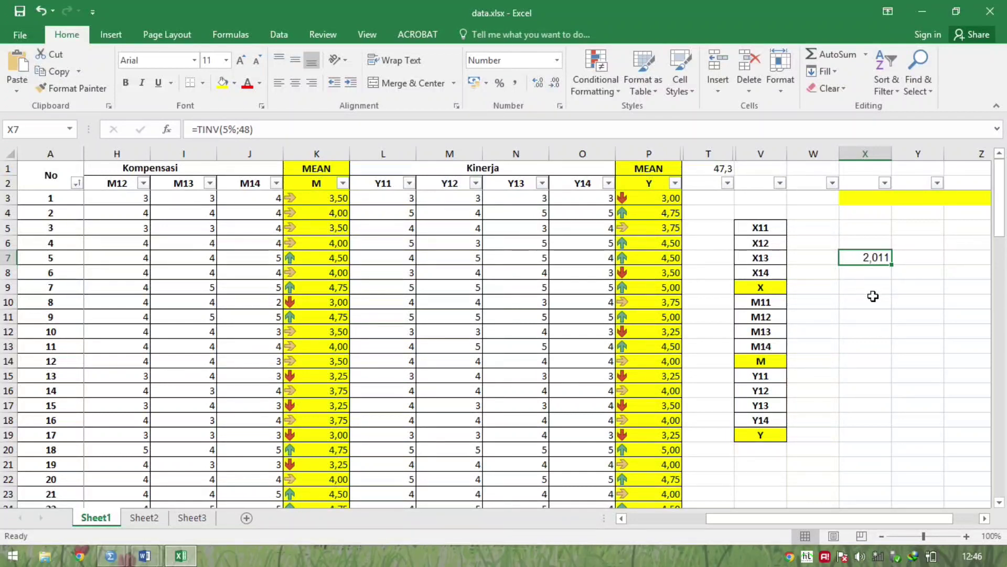
Switch back to the Word report and replace the question mark after T TABEL with "(2,011)"
key("alt+Tab")
key("Right")
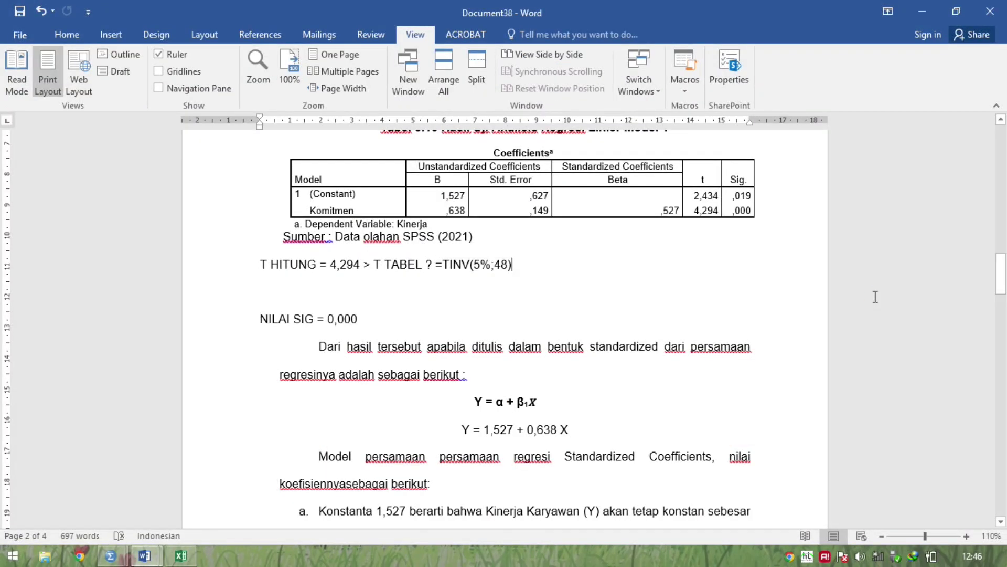
key("shift+Left")
key("shift+Left")
key("shift+Left")
key("shift+Left")
key("shift+Left")
key("Left")
key("Left")
key("Left")
key("Left")
key("Left")
key("Left")
key("Left")
key("Left")
key("Left")
key("Left")
key("Delete")
type("(2")
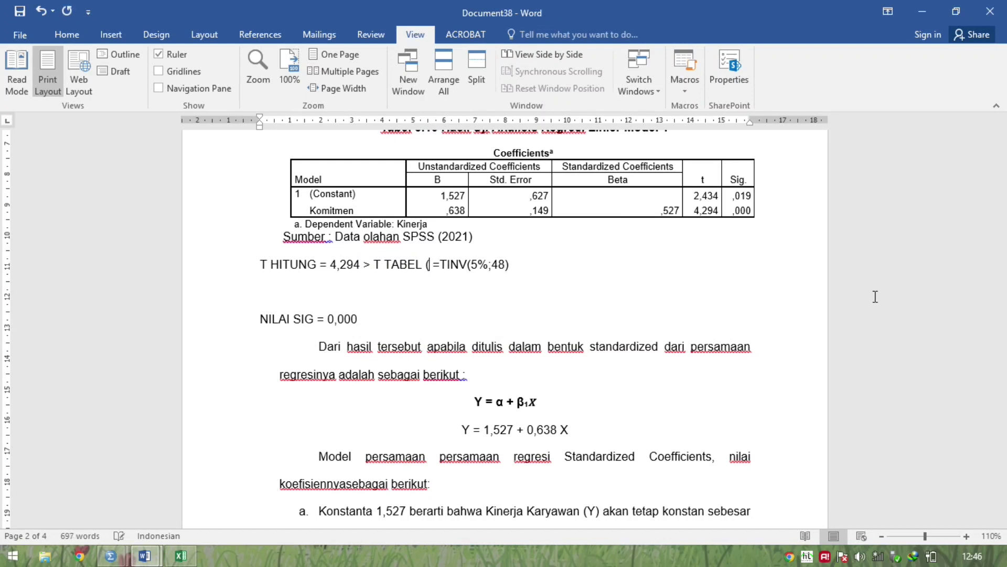
type(",011")
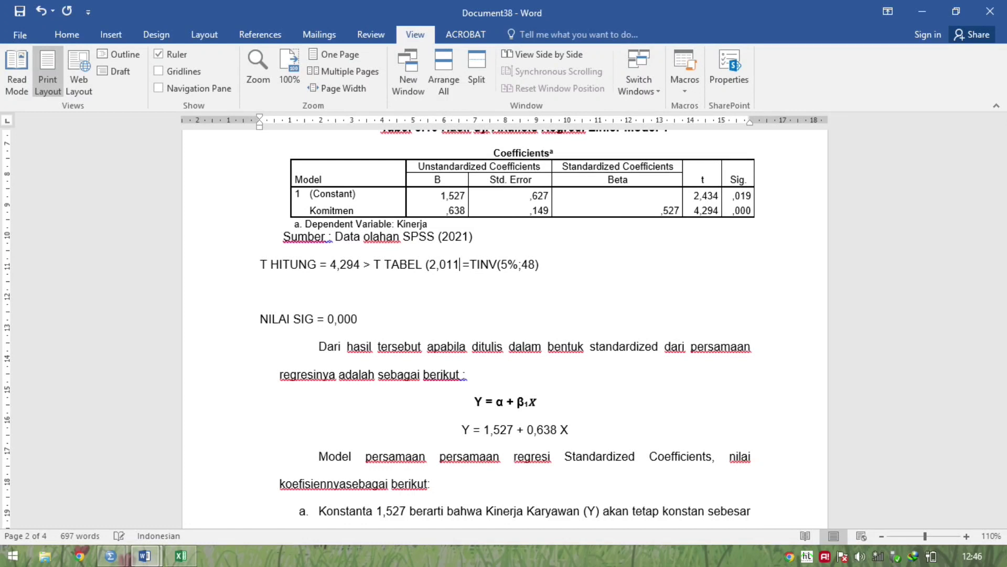
type(")")
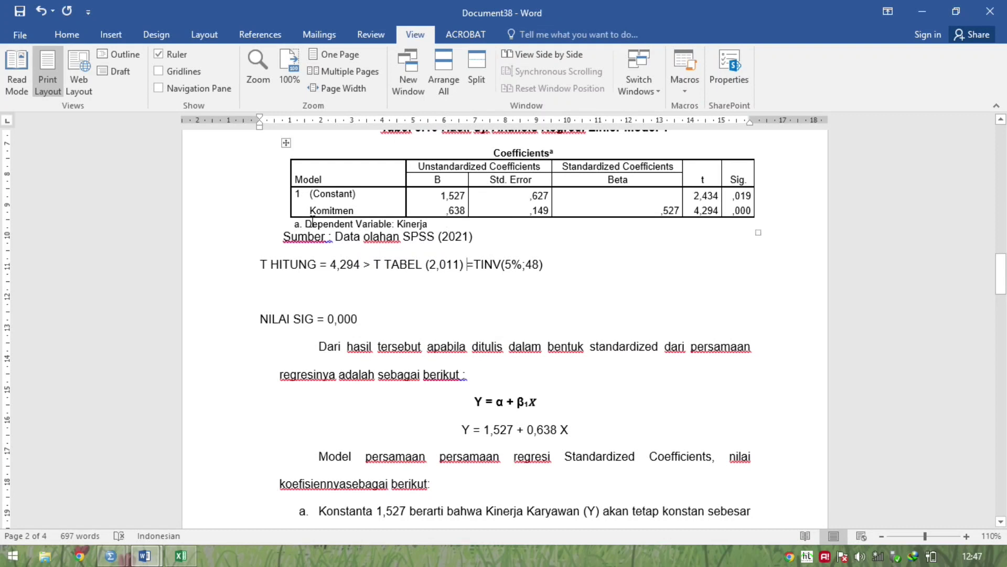
Compare Komitmen's t value in Tabel 5.10 with T TABEL, and examine its coefficient, its Sig. value and the dependent variable Kinerja
left_click(467, 211)
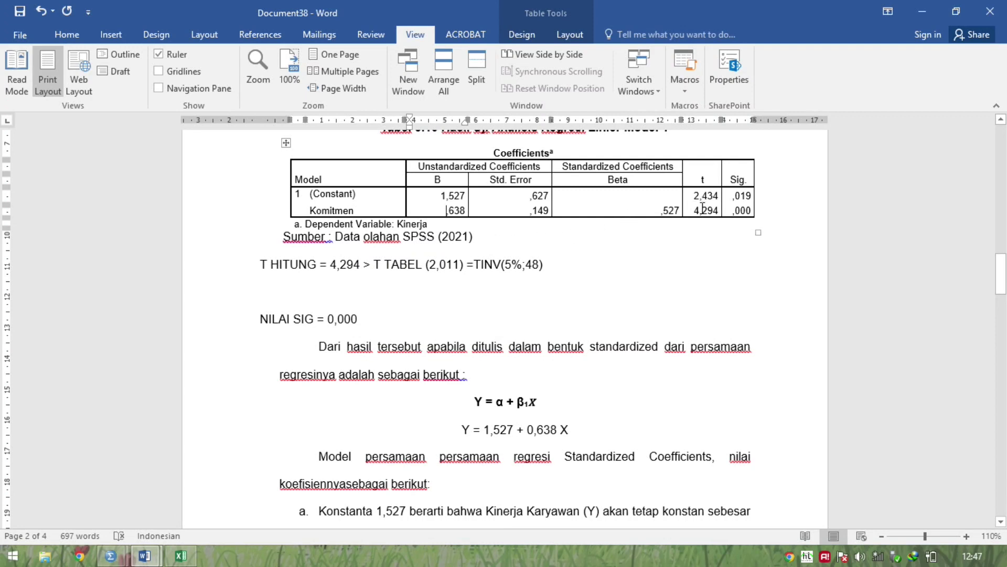
left_click_drag(696, 210, 718, 210)
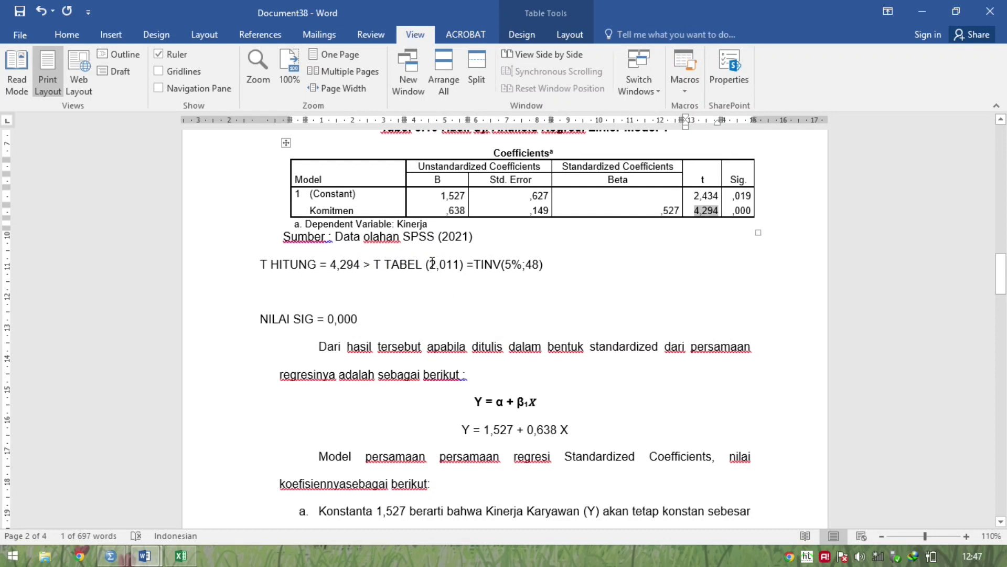
left_click_drag(432, 262, 454, 268)
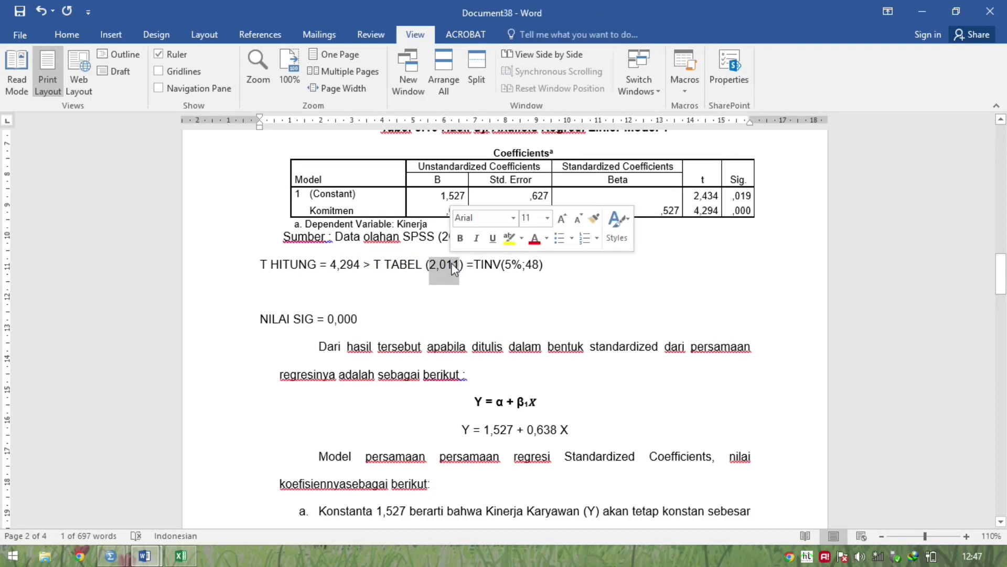
double_click(414, 225)
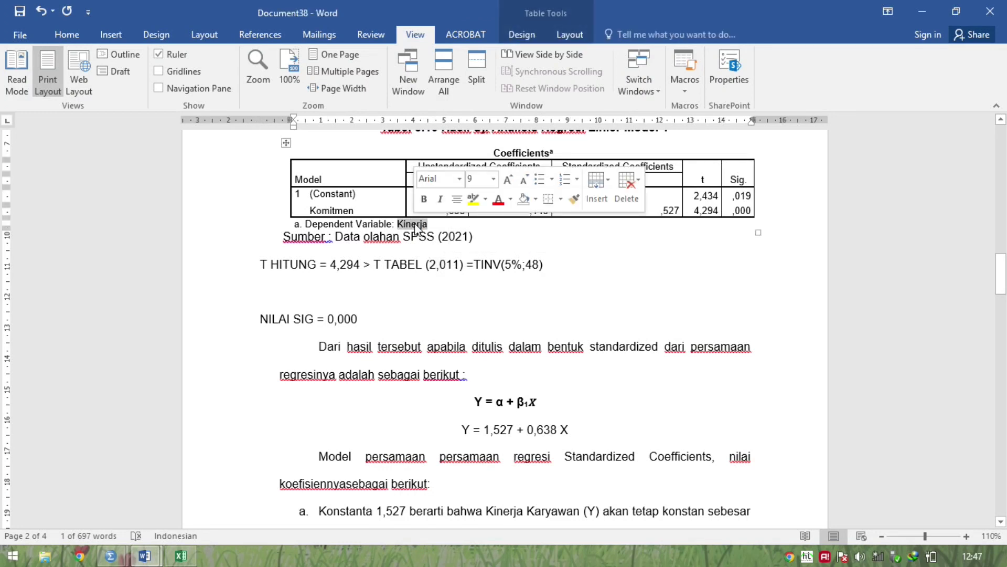
left_click(469, 326)
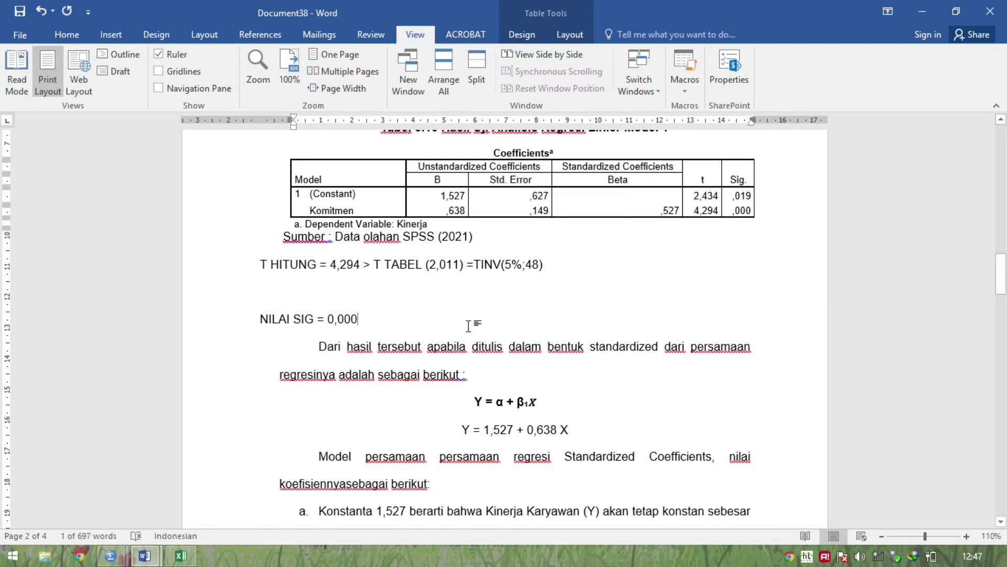
double_click(457, 211)
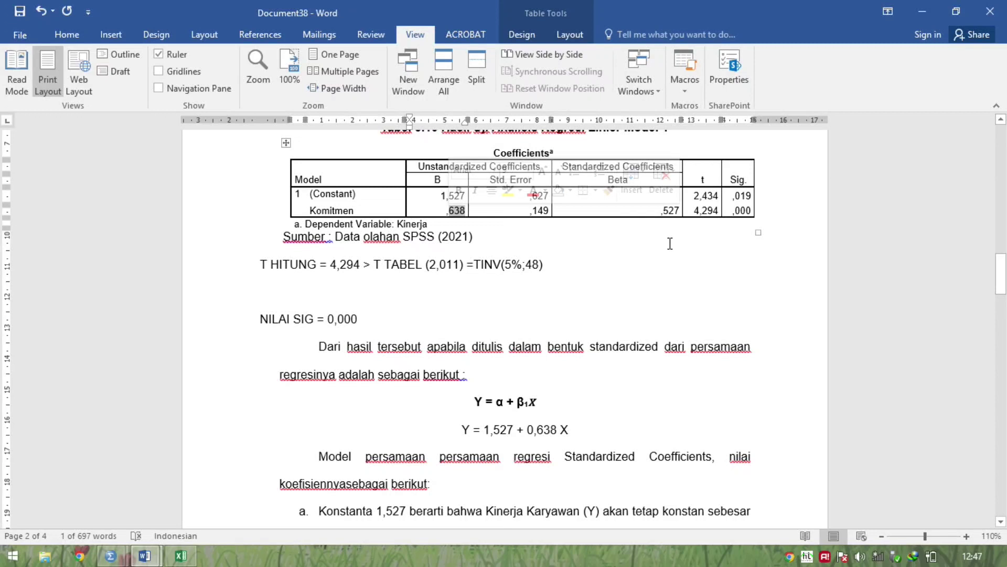
double_click(710, 211)
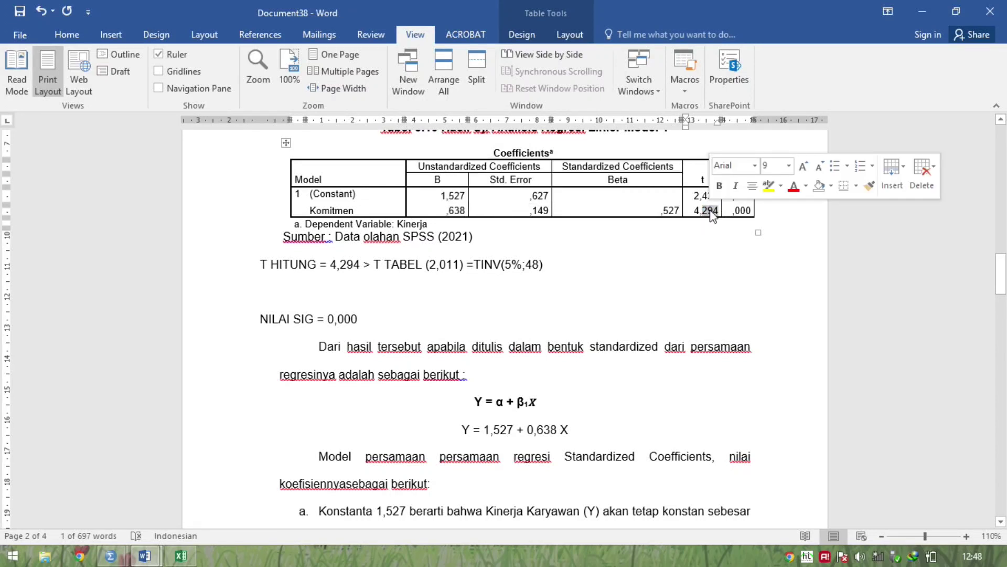
double_click(743, 212)
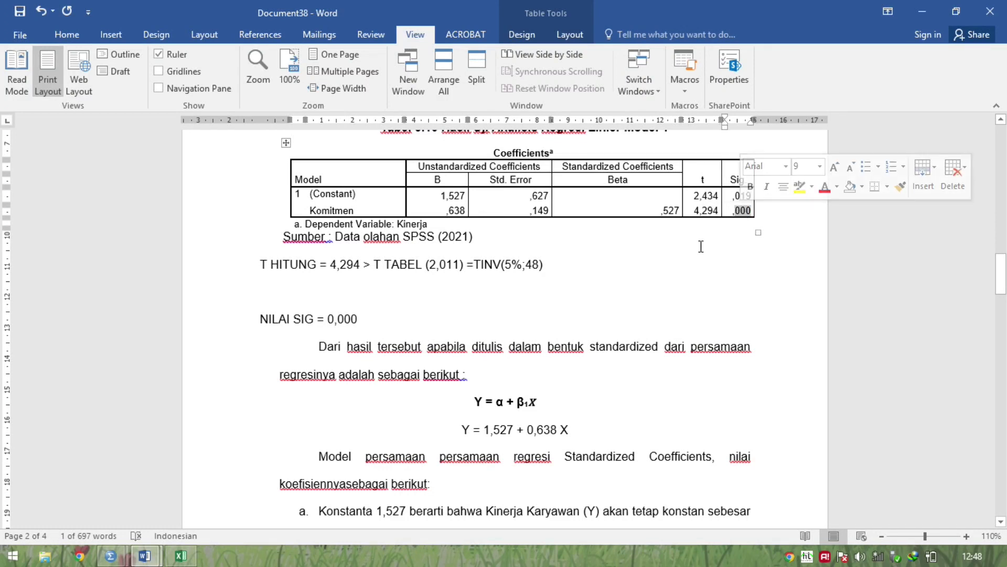
Remove the blank line between the T HITUNG and NILAI SIG lines and place the cursor at the end of the NILAI SIG line
left_click(516, 307)
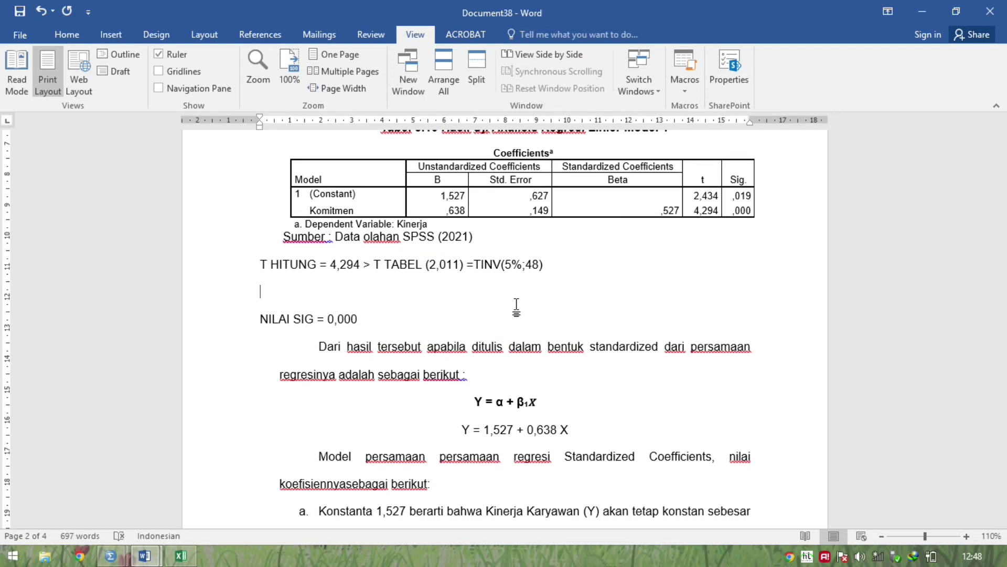
key("Delete")
key("ctrl+Right")
key("ctrl+Right")
key("ctrl+Right")
key("ctrl+Right")
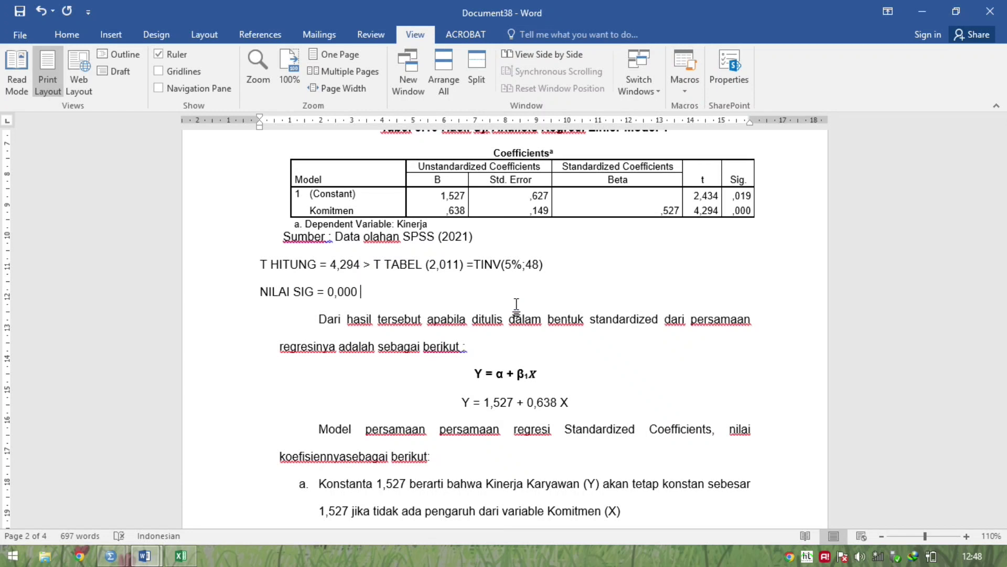
Complete the NILAI SIG line with "< 0,05" and compare that threshold with the 5% in the TINV formula
type("< 0,05")
key("shift+Left")
key("shift+Left")
key("shift+Left")
key("shift+Left")
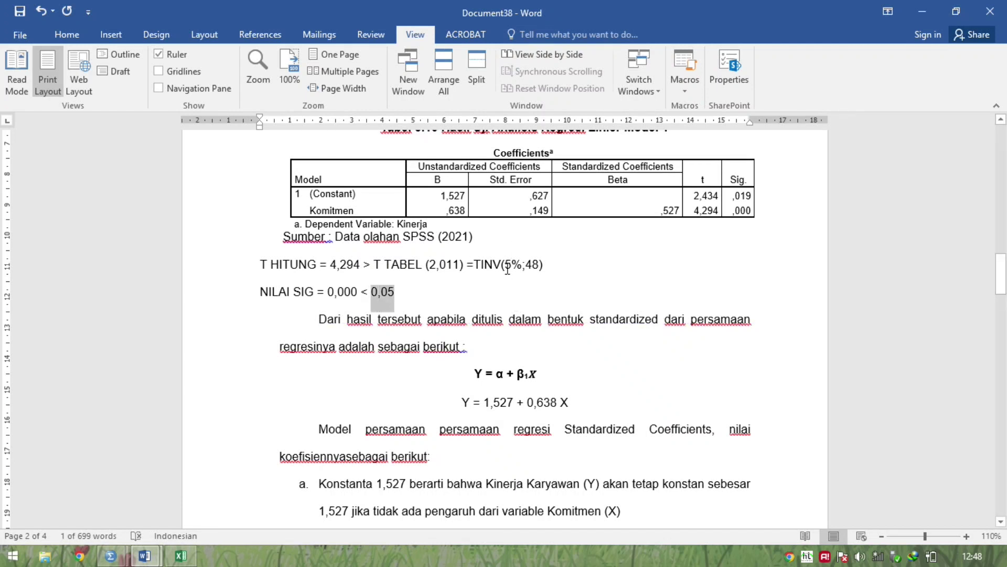
left_click_drag(506, 269, 516, 270)
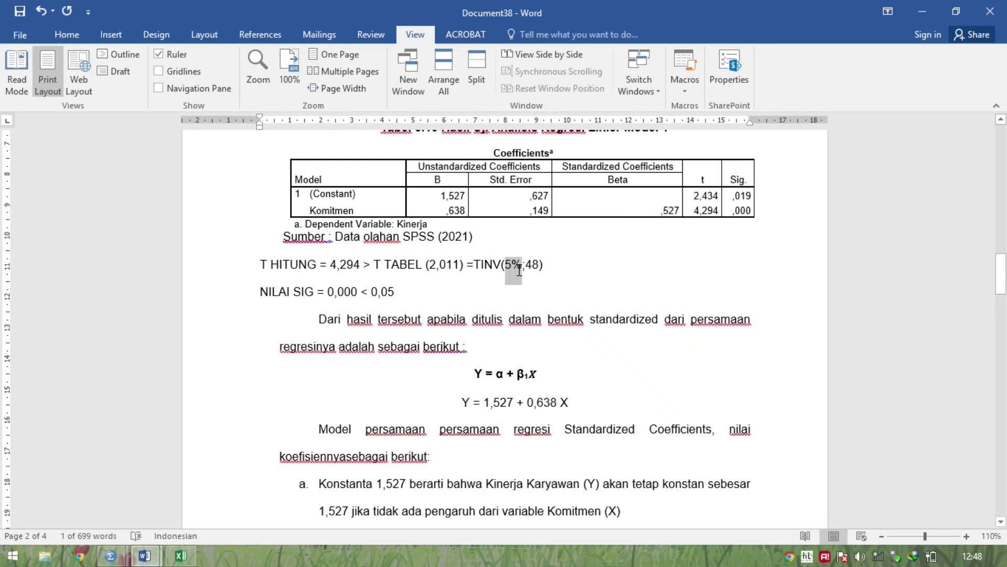
left_click(456, 295)
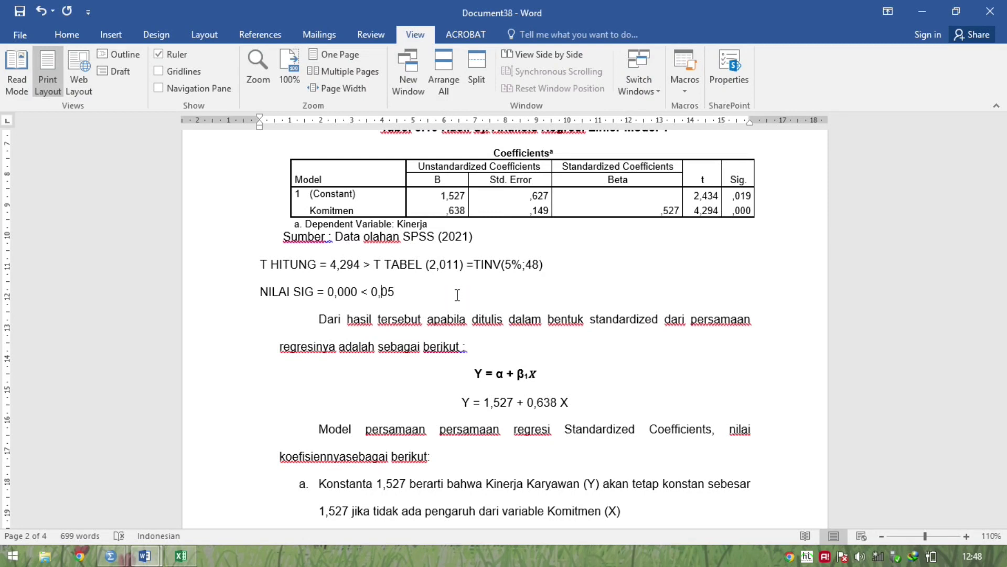
Move on from the Model 1 results and examine Tabel 5.11, the Moderated Regression Analysis (MRA) Model 2 coefficients
key("Left")
key("Left")
key("Left")
key("Left")
key("Left")
key("Left")
key("Left")
key("Left")
key("Left")
key("Left")
key("Left")
key("Left")
key("Left")
key("Page_Down")
key("Page_Down")
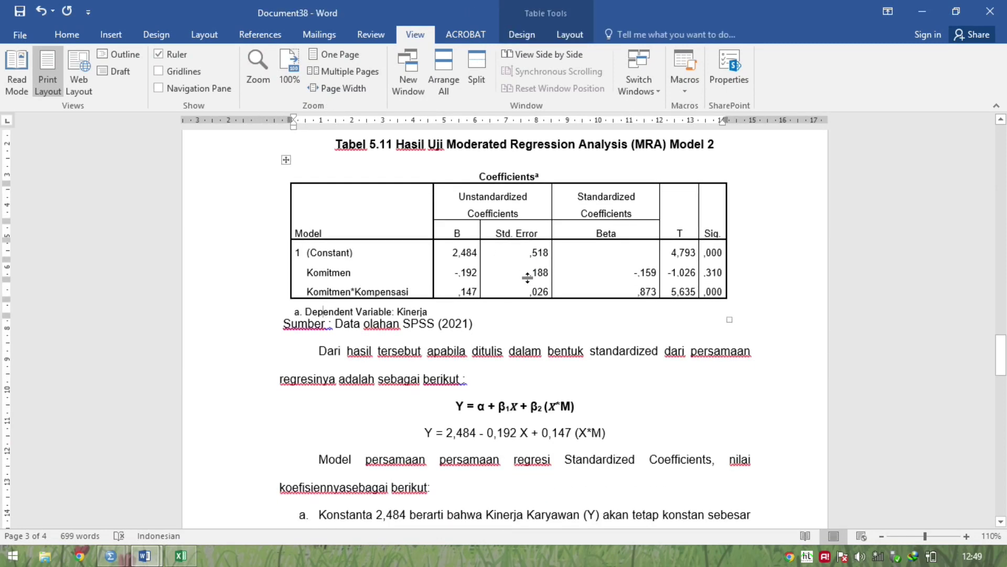
Switch to the SPSS Data Editor and select the first case in the empty variable column after RES_1
key("alt+Tab")
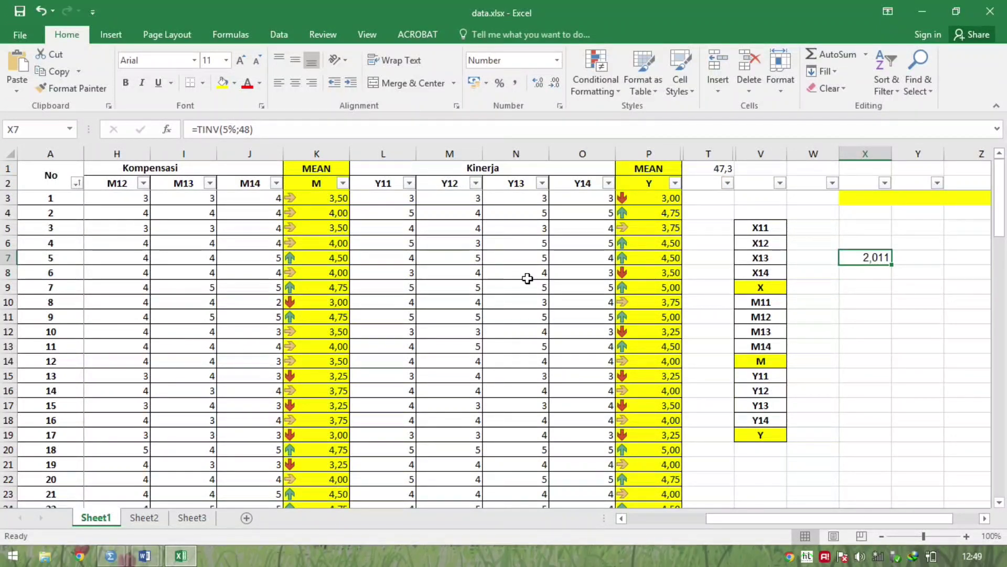
key("alt+Tab")
key("Tab")
key("Tab")
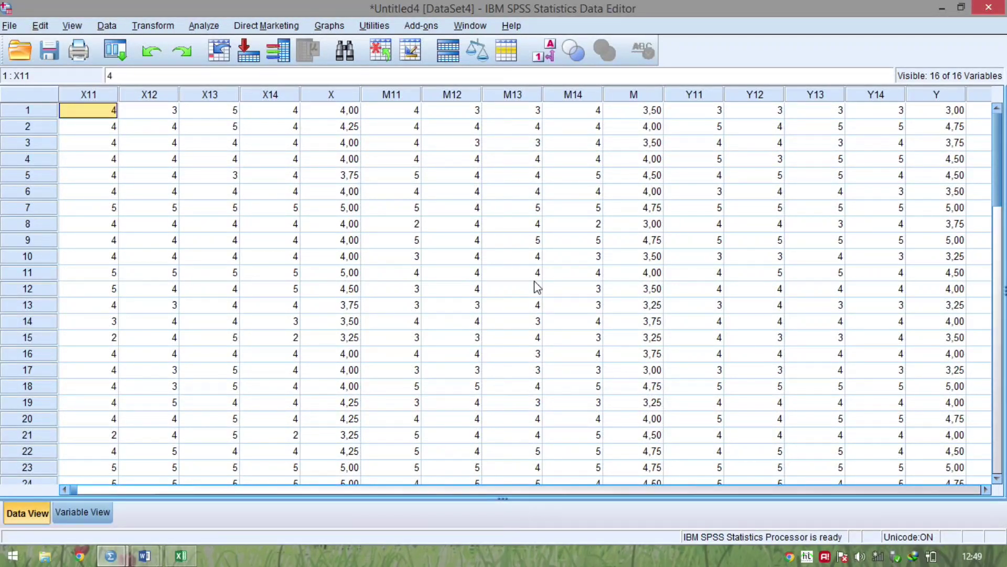
left_click(534, 281)
left_click(555, 492)
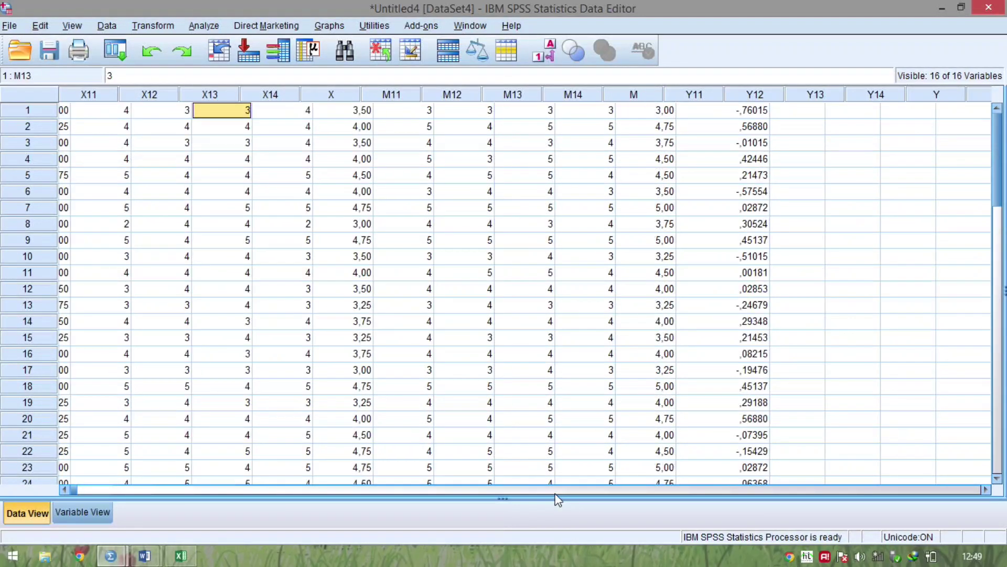
left_click_drag(562, 491, 508, 487)
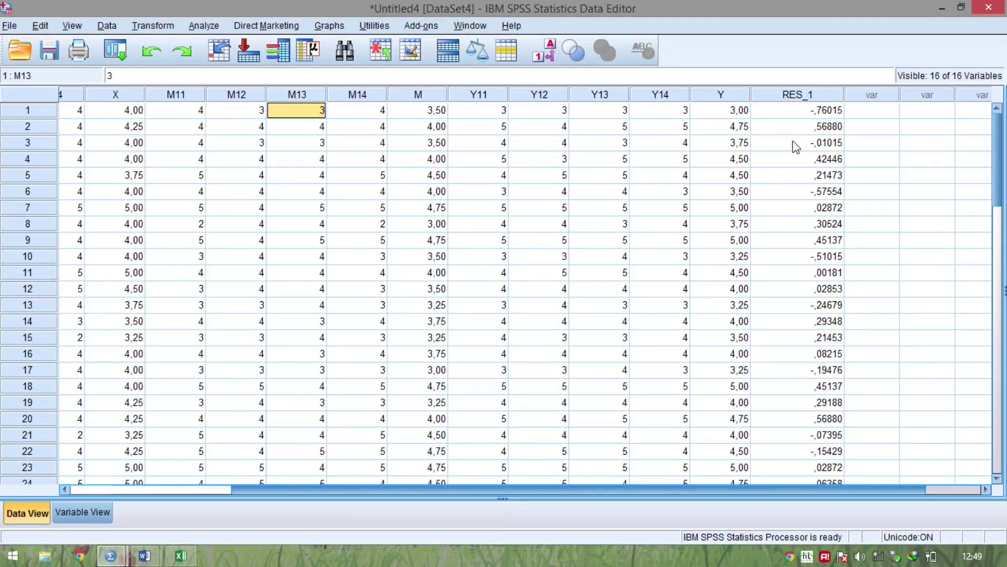
left_click(861, 116)
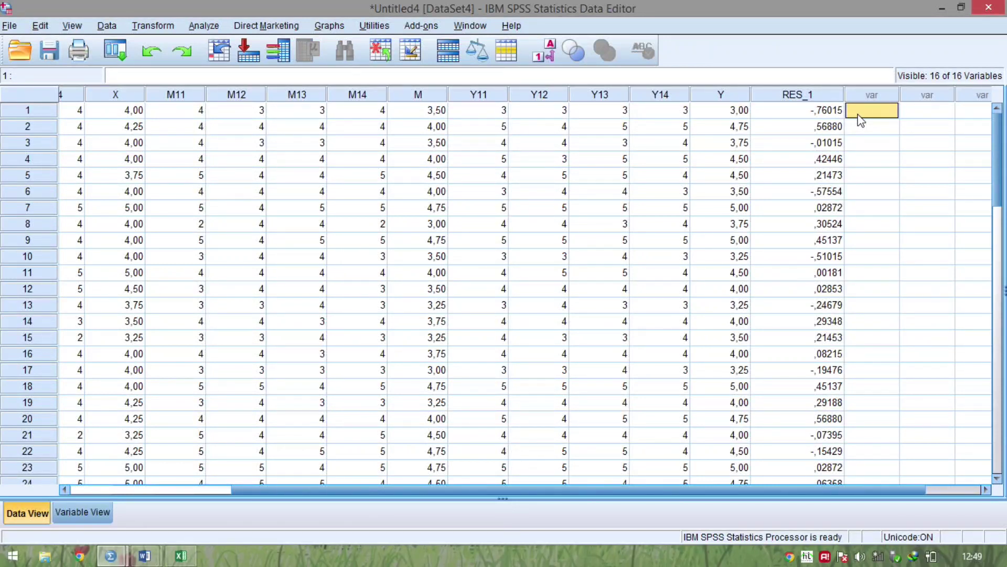
Start computing a new variable and name the target variable XM
left_click(151, 28)
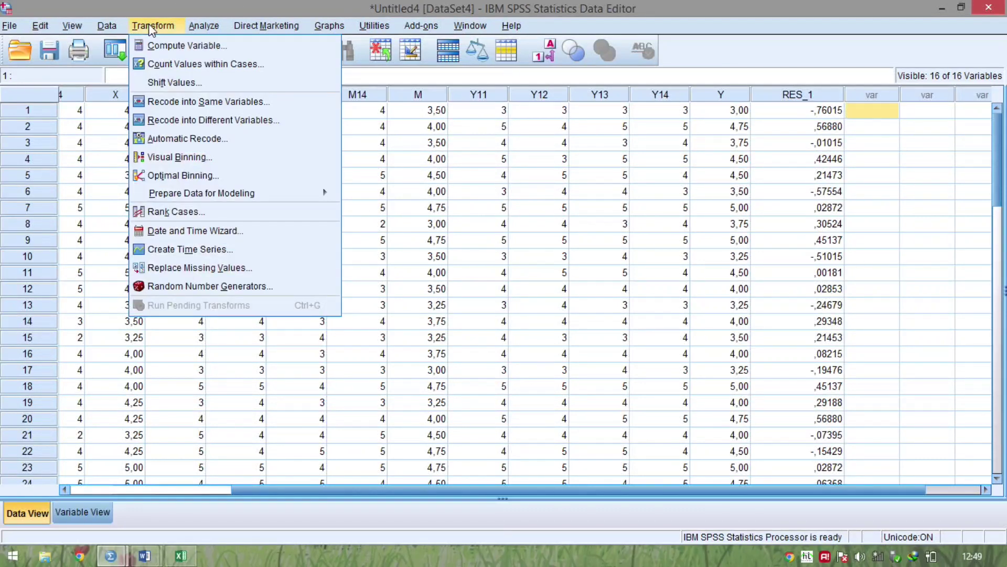
left_click(170, 42)
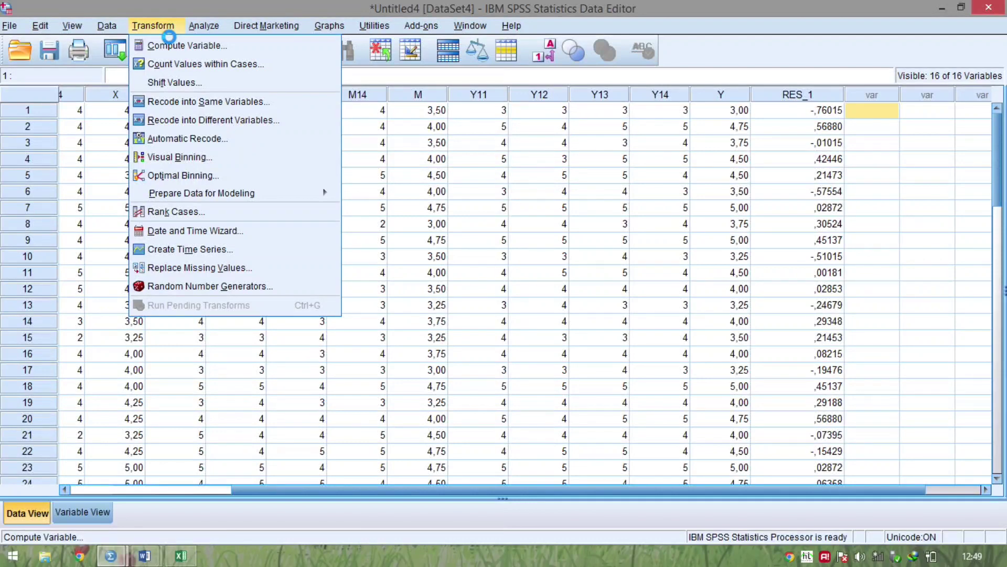
left_click(169, 38)
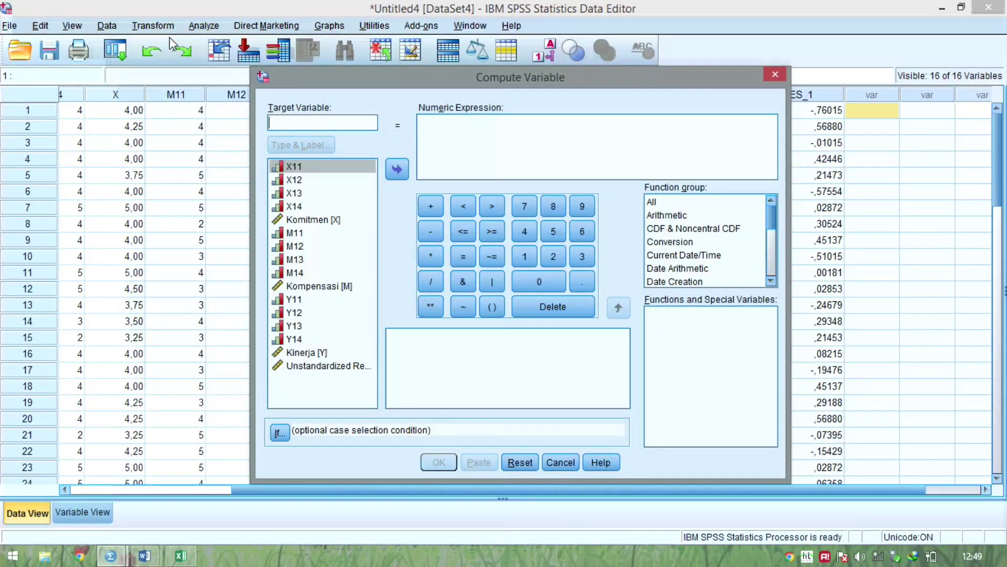
type("x")
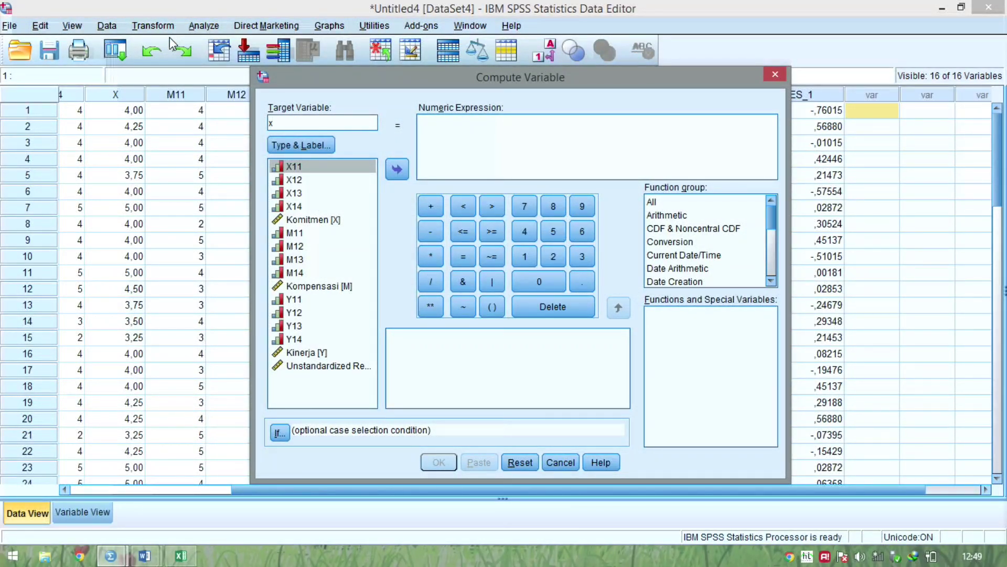
key("BackSpace")
type("XM")
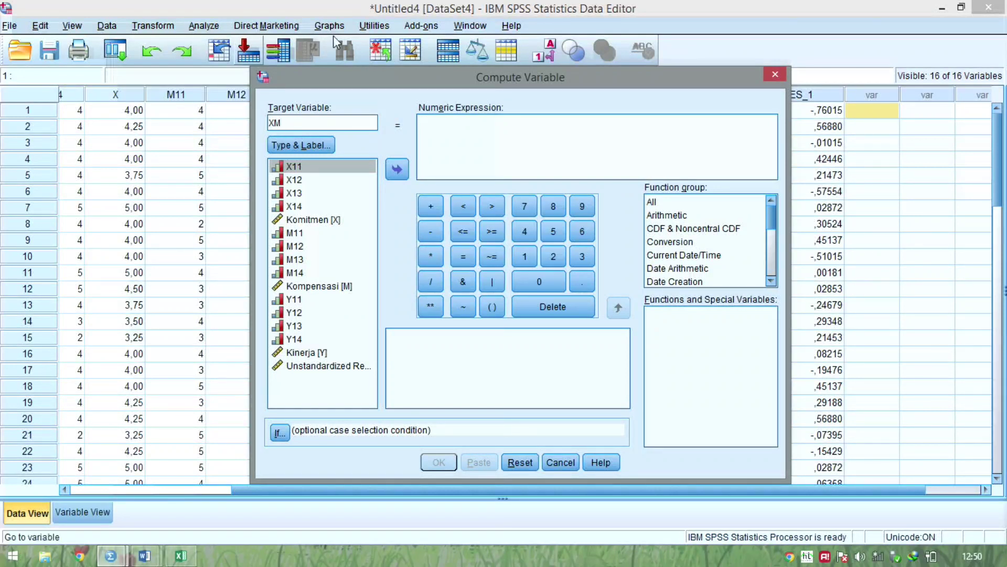
Define XM as Komitmen times Kompensasi with the expression X * M, run the computation and return to the data
left_click(512, 143)
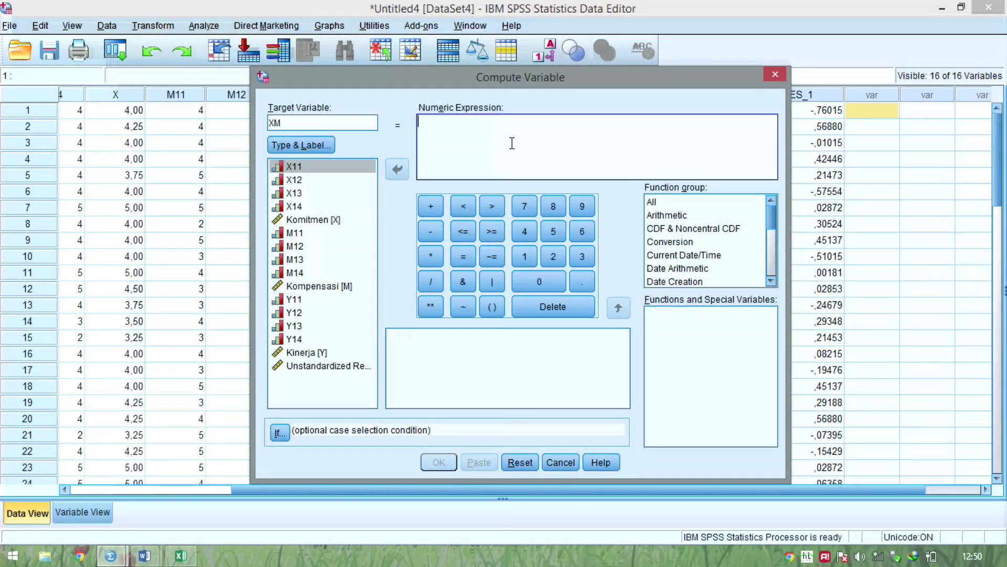
left_click(324, 221)
left_click(324, 221)
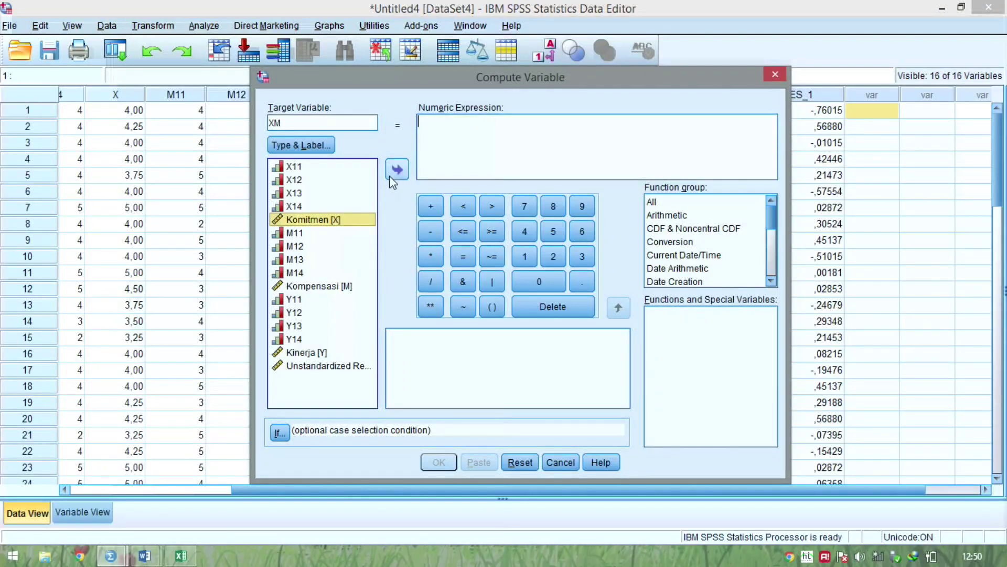
left_click(393, 176)
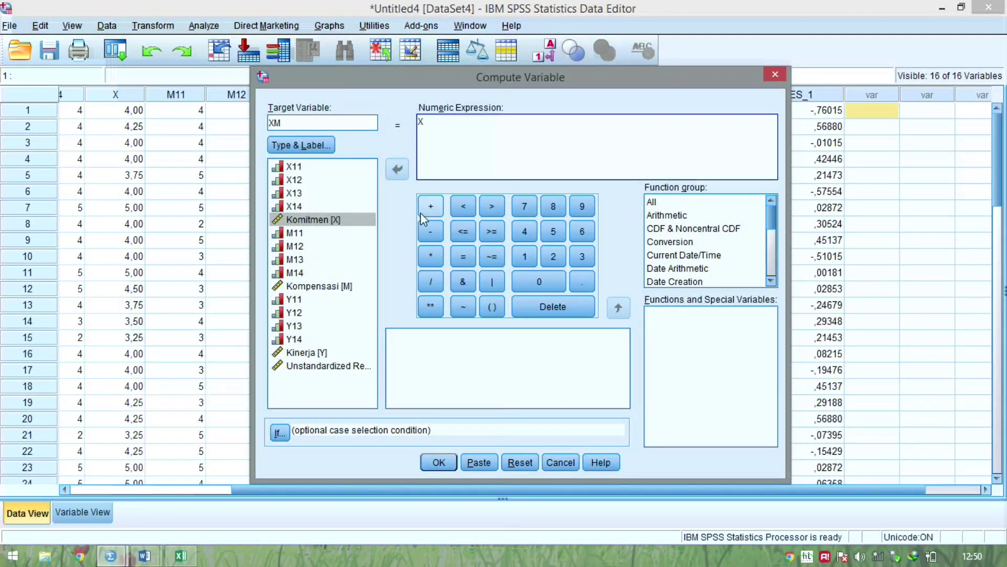
left_click(431, 257)
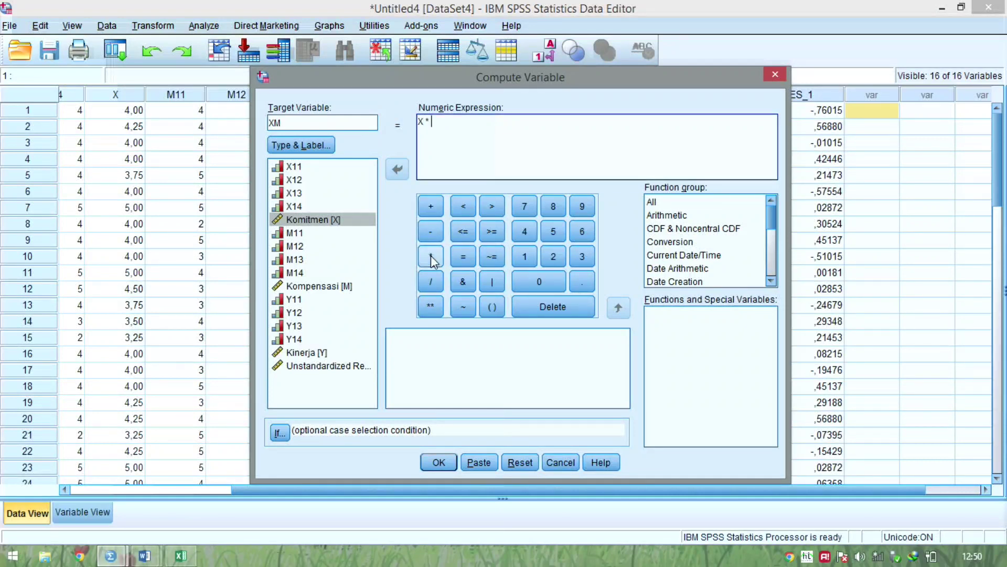
left_click(329, 352)
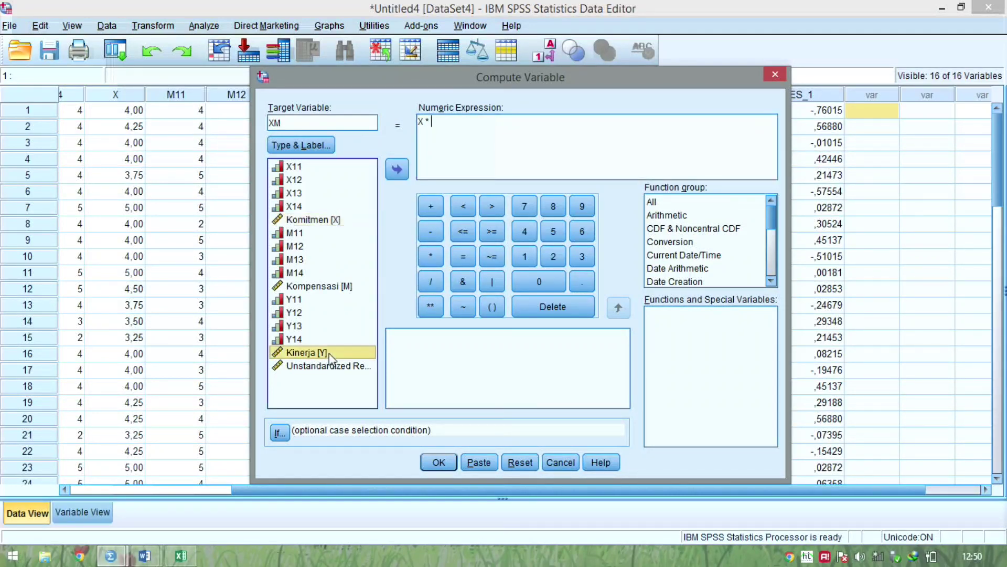
left_click(355, 287)
left_click(396, 171)
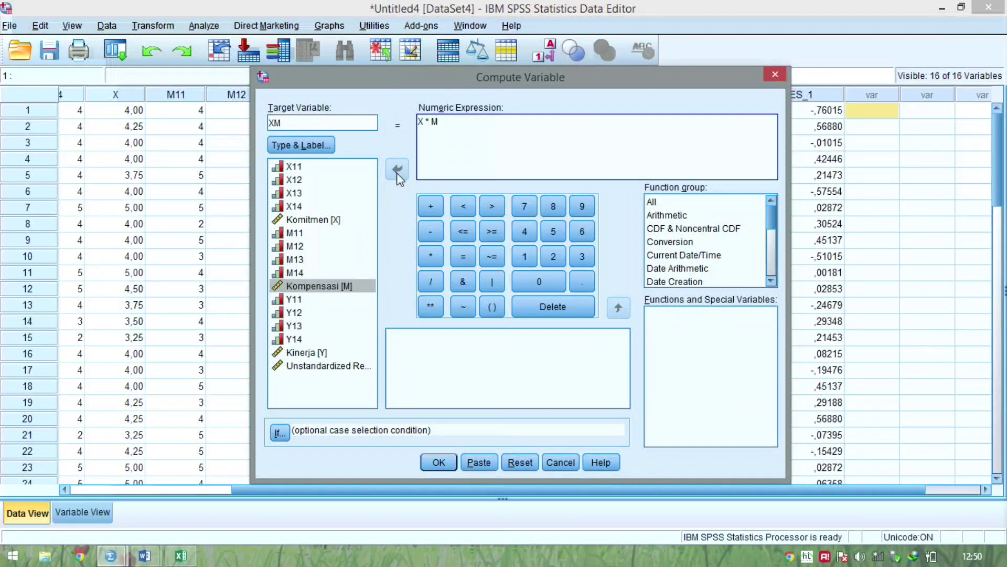
left_click(446, 468)
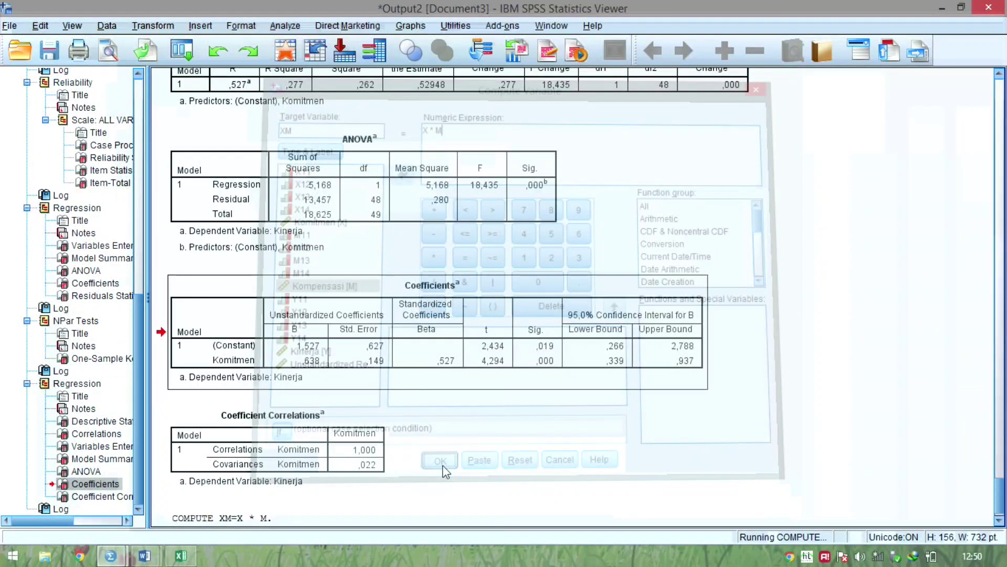
left_click(283, 53)
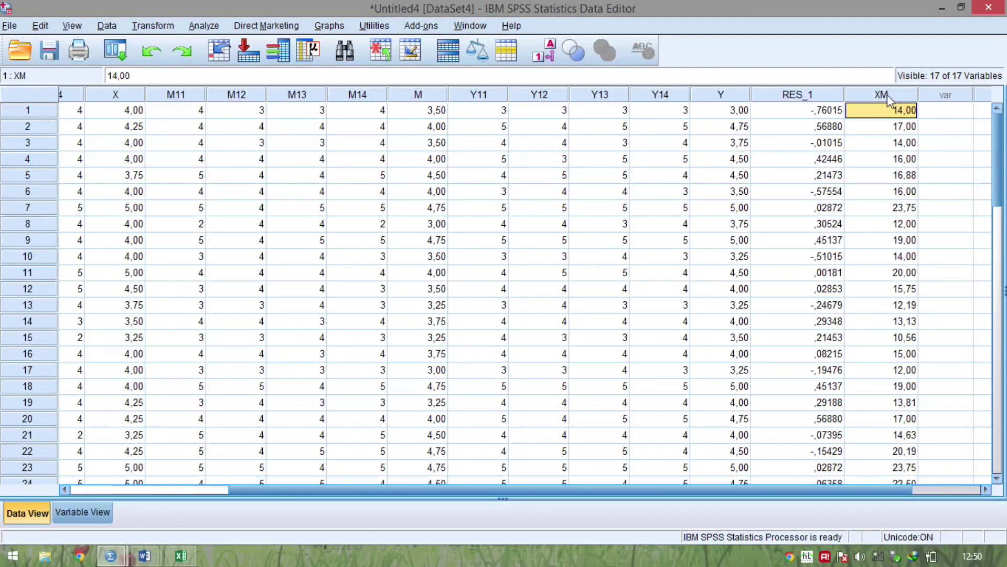
left_click(217, 30)
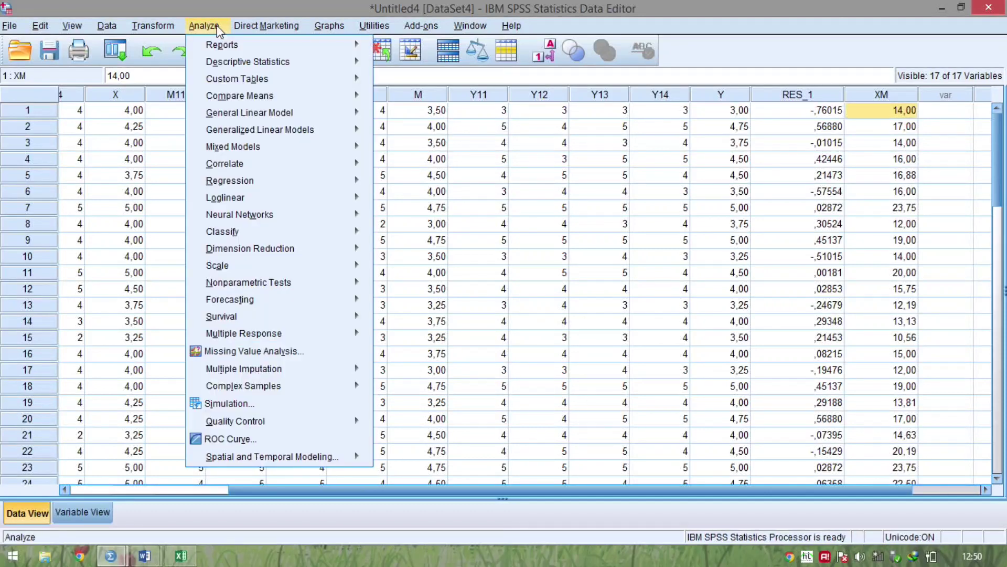
mouse_move(374, 178)
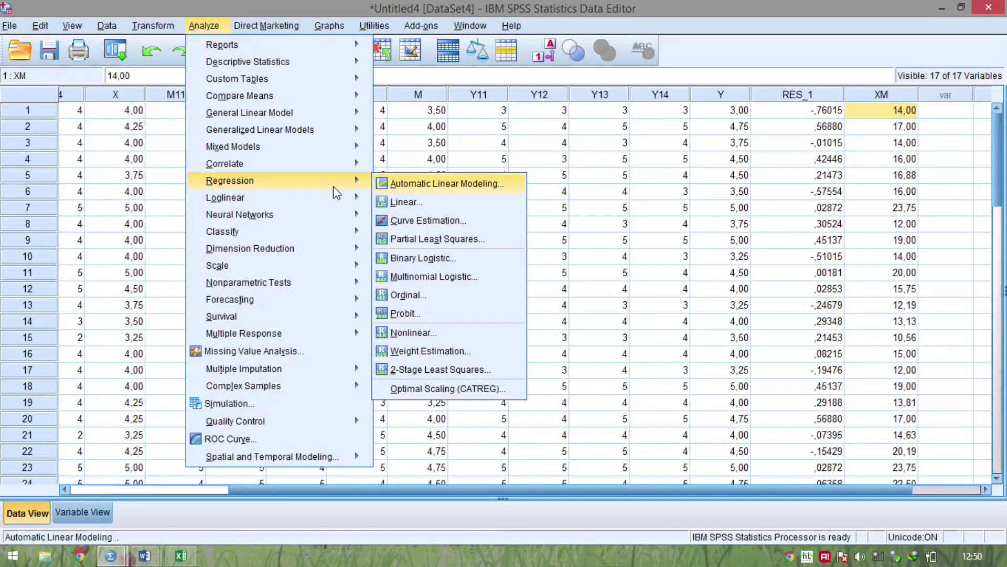
left_click(419, 195)
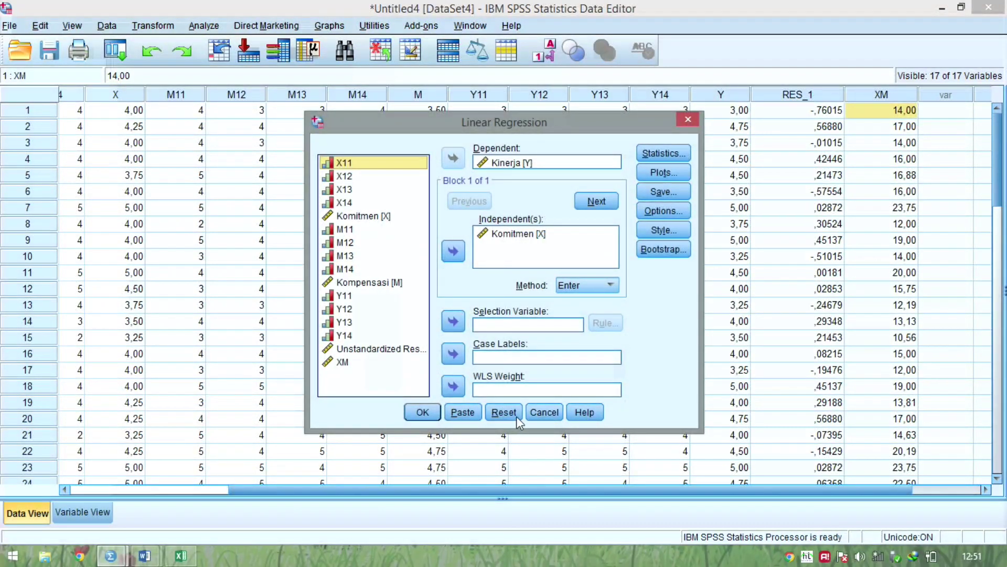
left_click(504, 412)
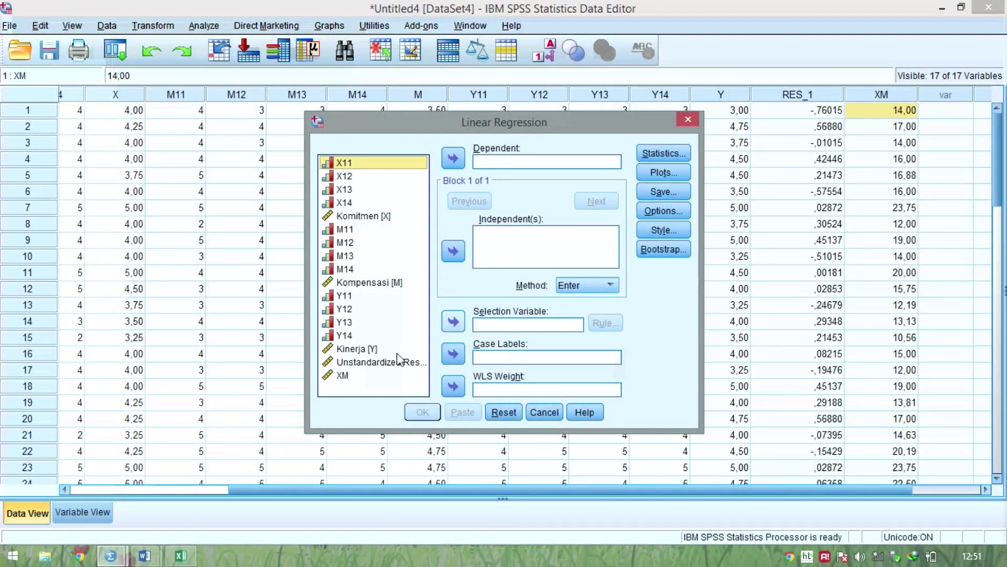
left_click(367, 375)
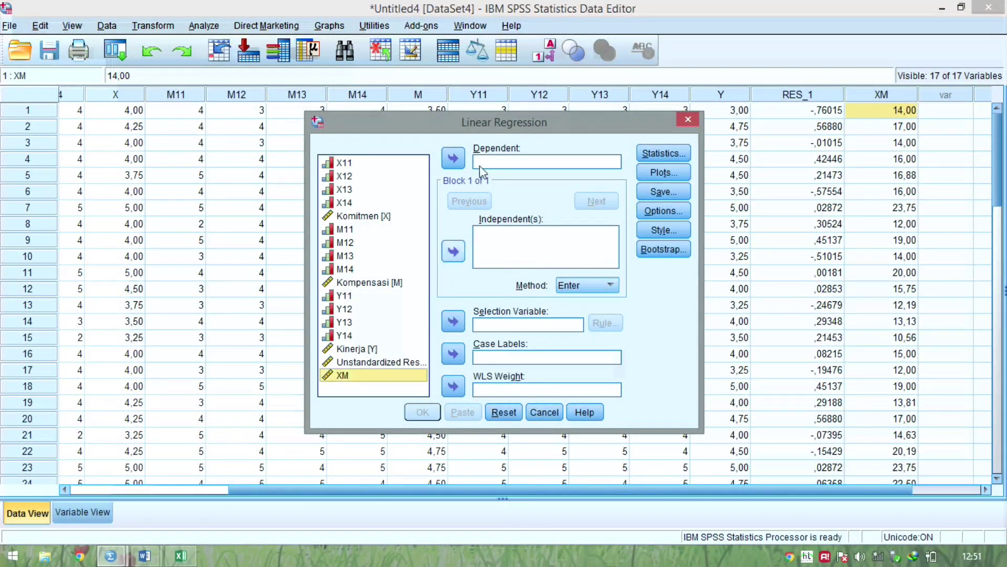
left_click(688, 120)
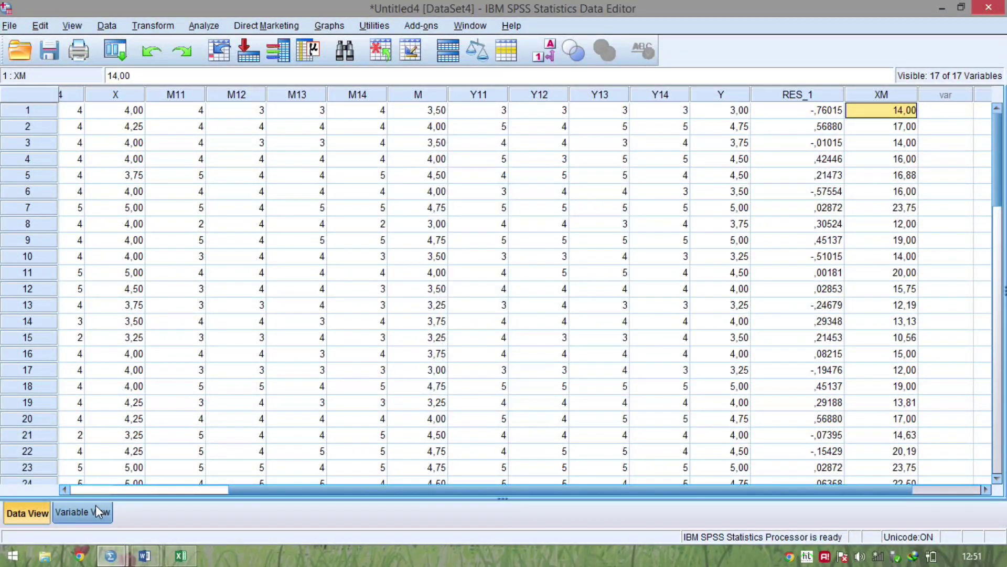
Label the XM variable "Komitmen*Kompensasi" in the variable definitions
left_click(96, 510)
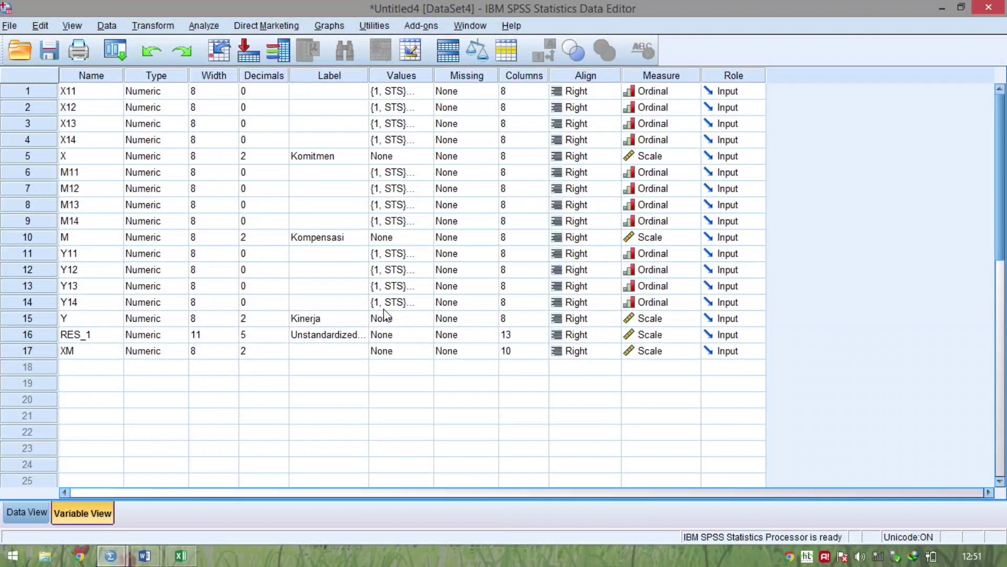
left_click(336, 350)
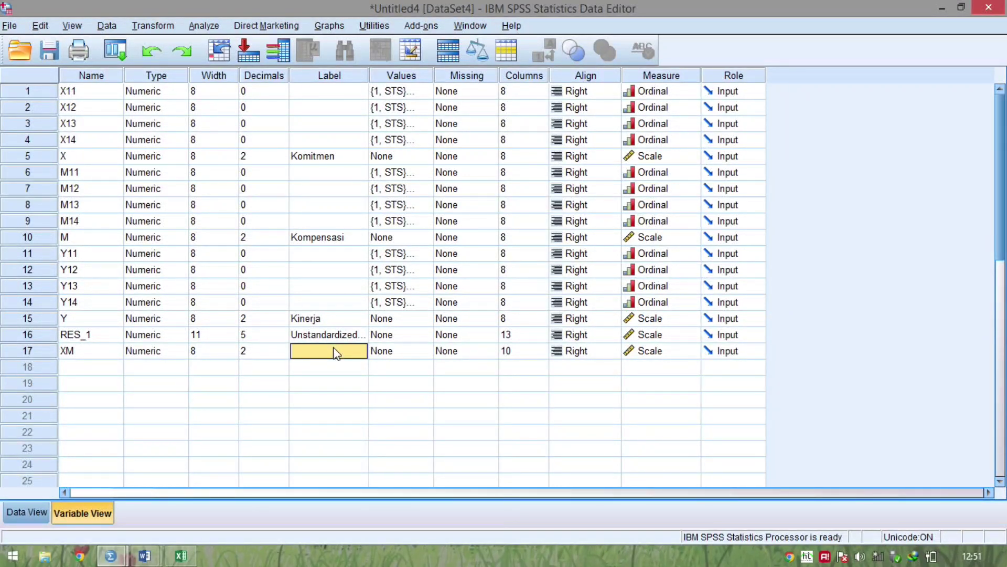
type("kO")
key("BackSpace")
key("BackSpace")
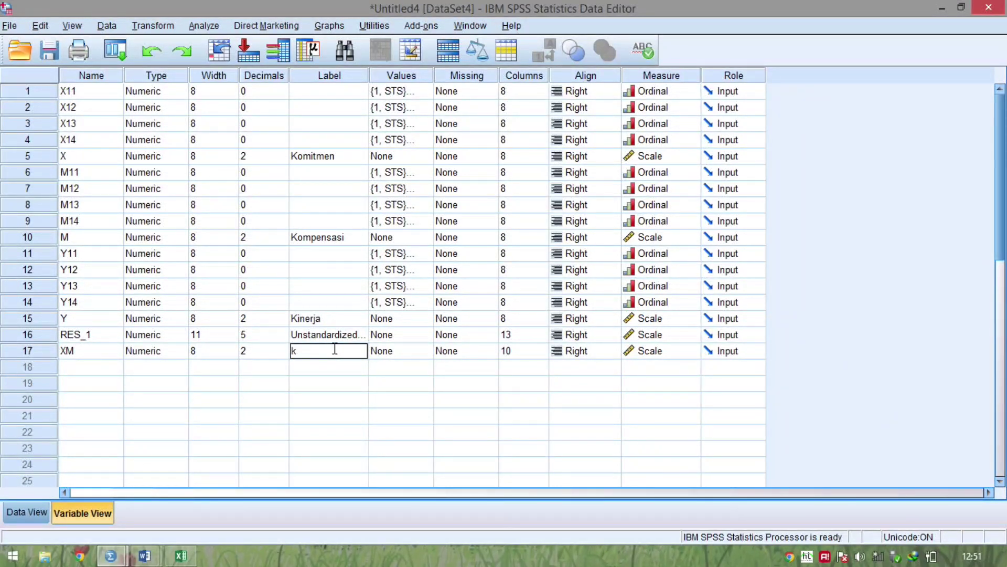
type("Komitmen*Kompensasi")
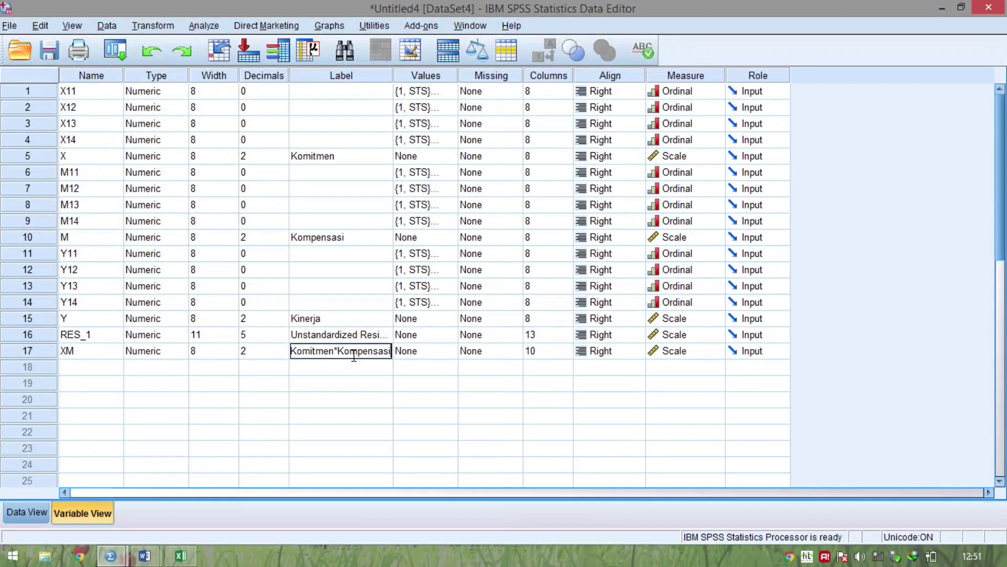
key("Return")
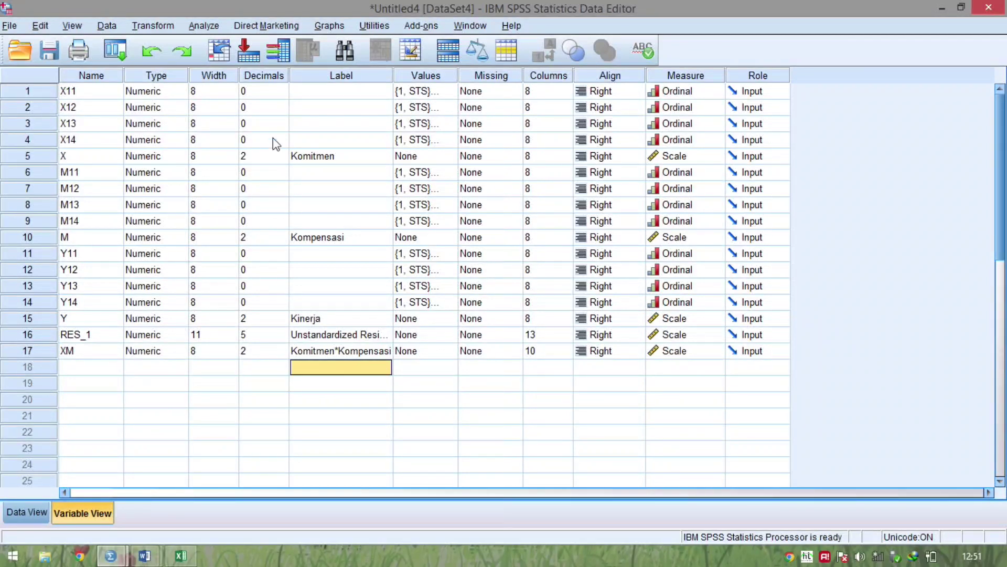
Set up a linear regression with Kinerja as the dependent variable and Komitmen*Kompensasi as the independent variable
left_click(207, 26)
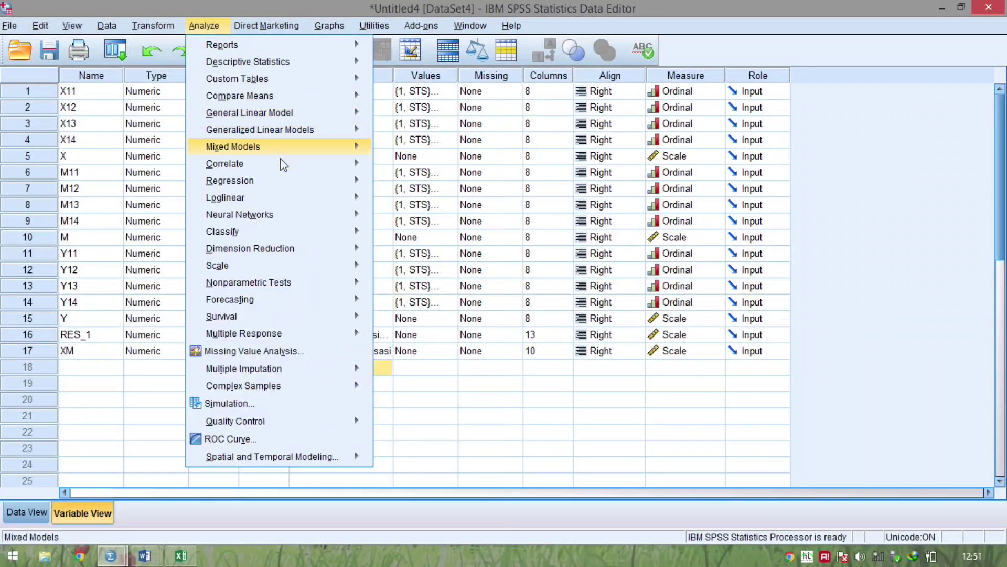
mouse_move(362, 181)
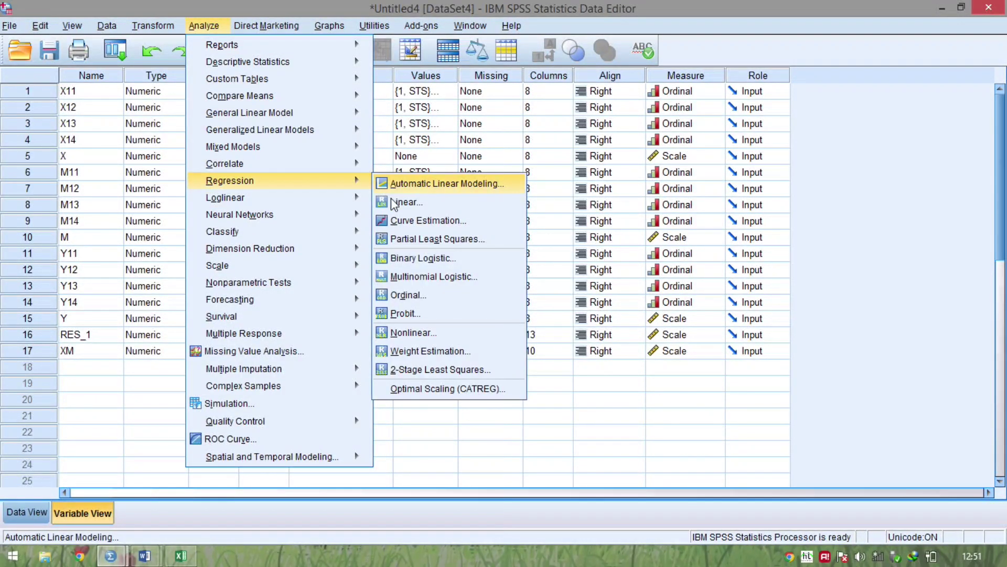
left_click(392, 202)
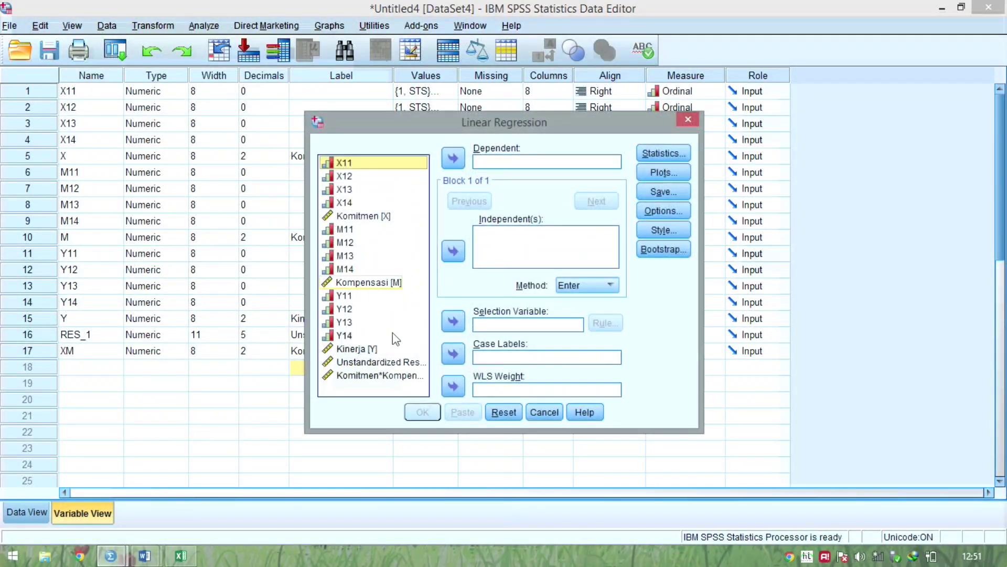
left_click(381, 375)
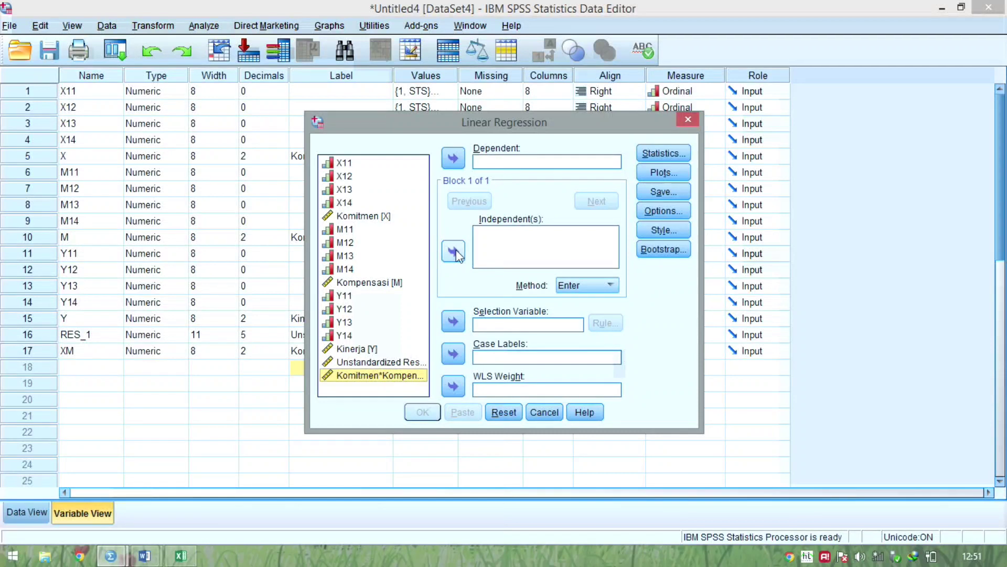
left_click(454, 253)
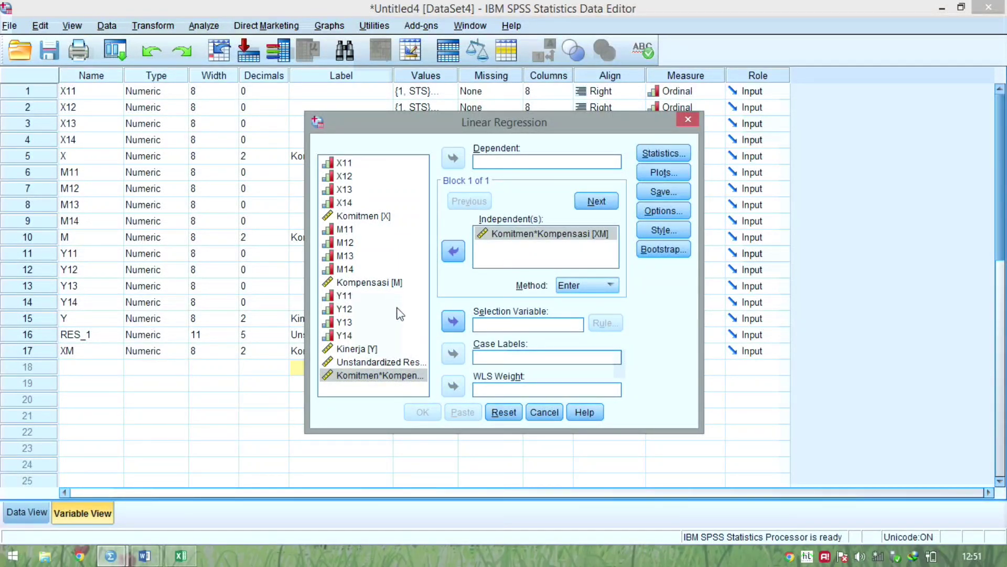
left_click(383, 349)
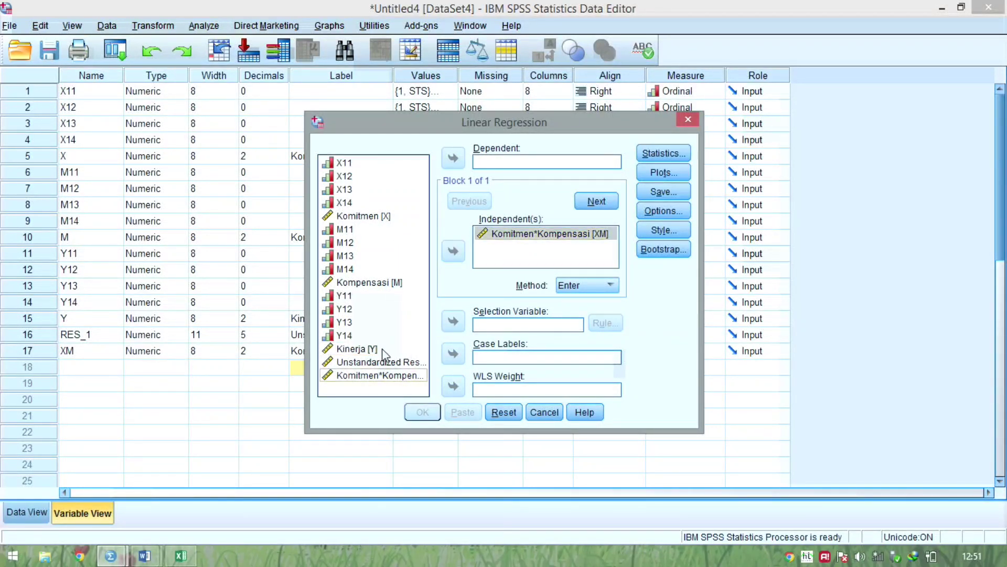
left_click(455, 160)
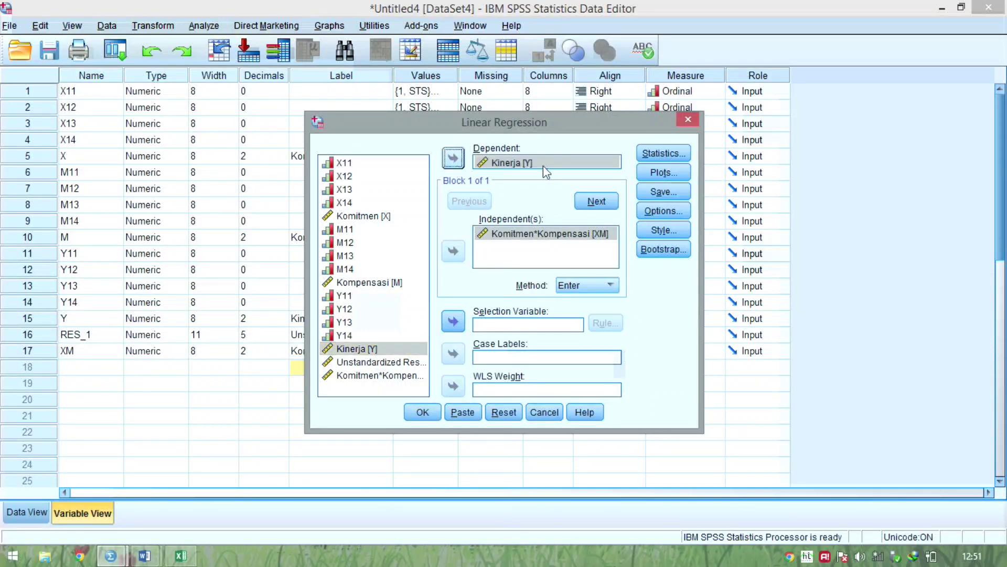
Add R squared change, descriptives and confidence intervals to the regression statistics and run the regression
left_click(642, 153)
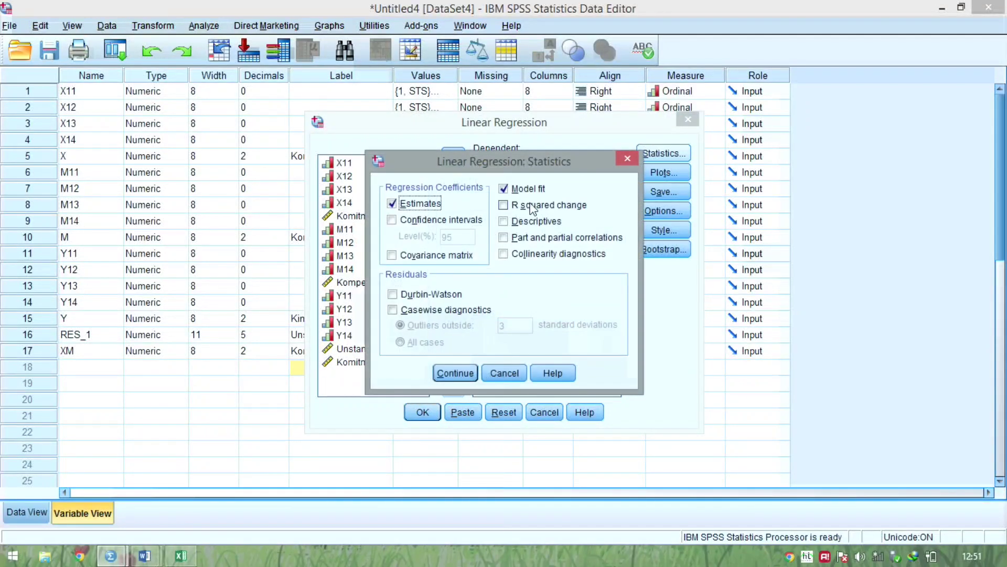
left_click(530, 209)
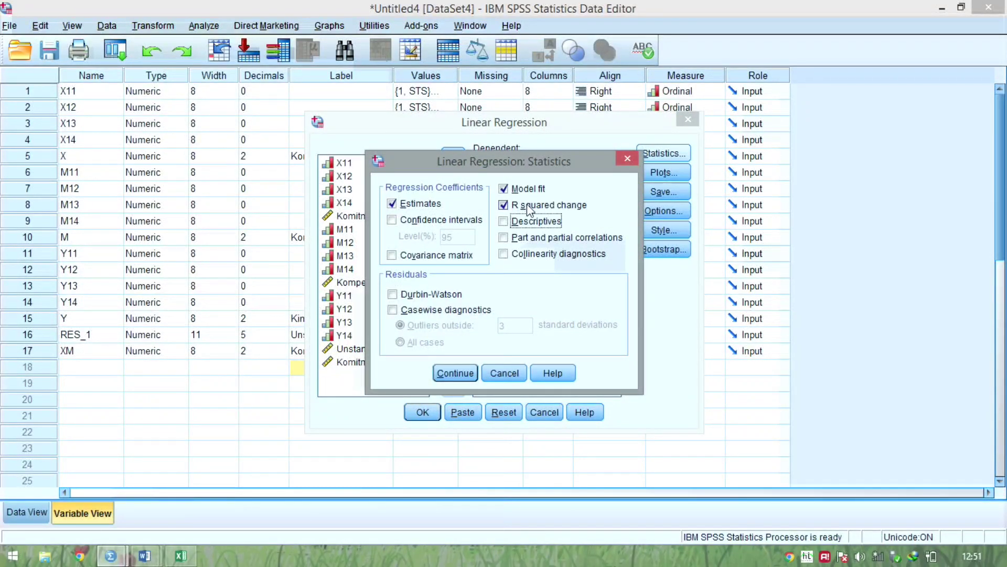
left_click(531, 220)
left_click(434, 220)
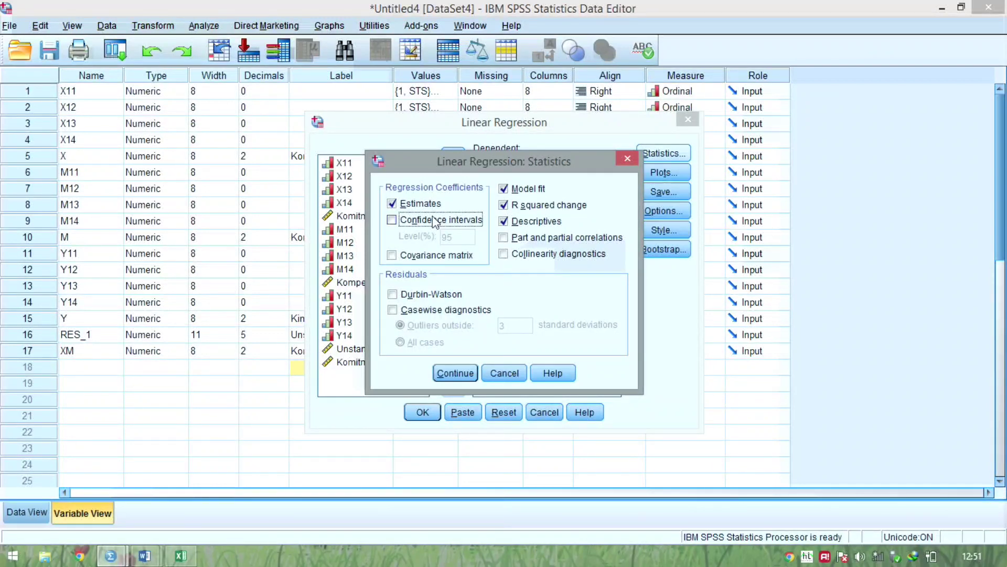
key("Return")
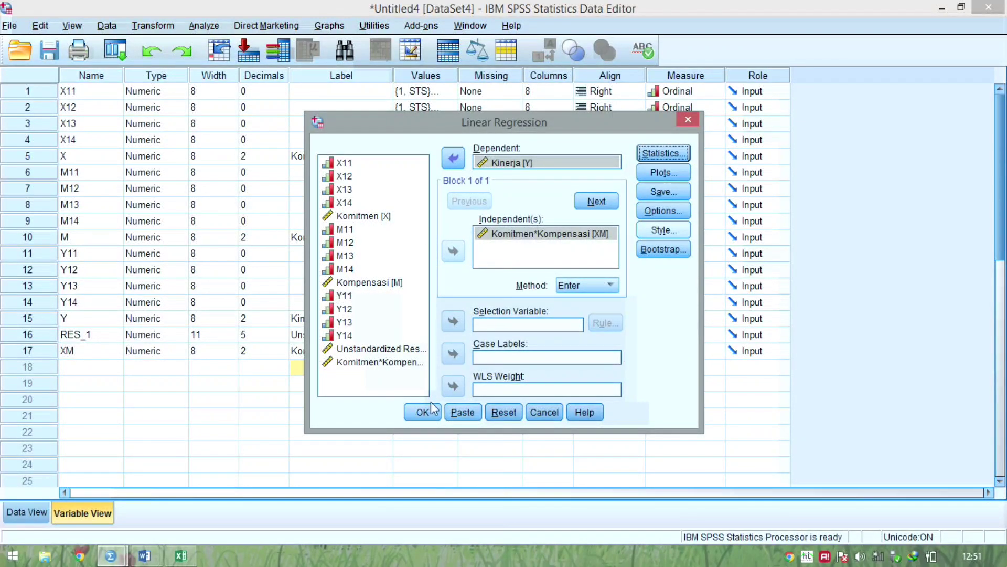
left_click(433, 410)
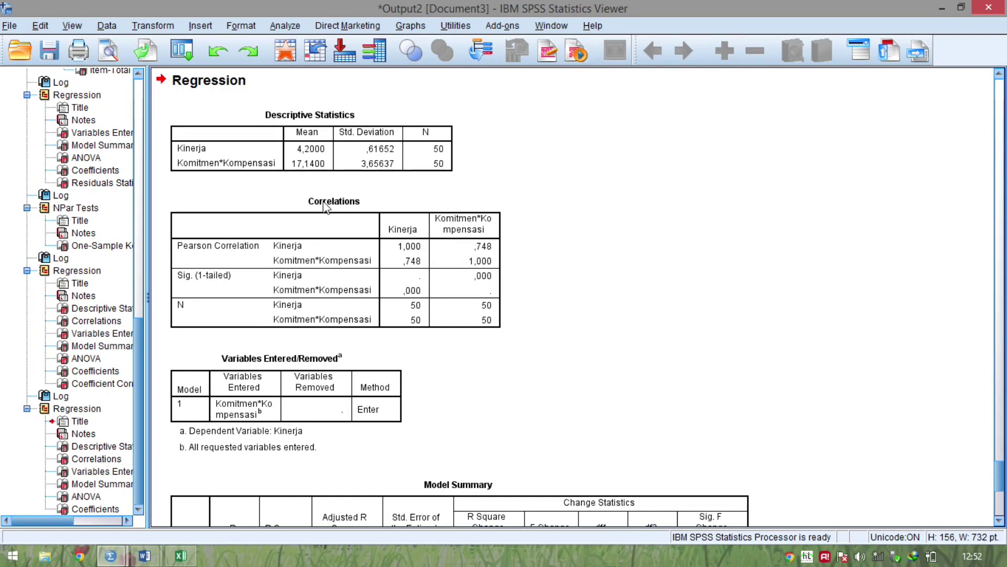
Examine the new regression output and compare its Model Summary with that of the earlier Komitmen-only regression
left_click(368, 155)
left_click(368, 152)
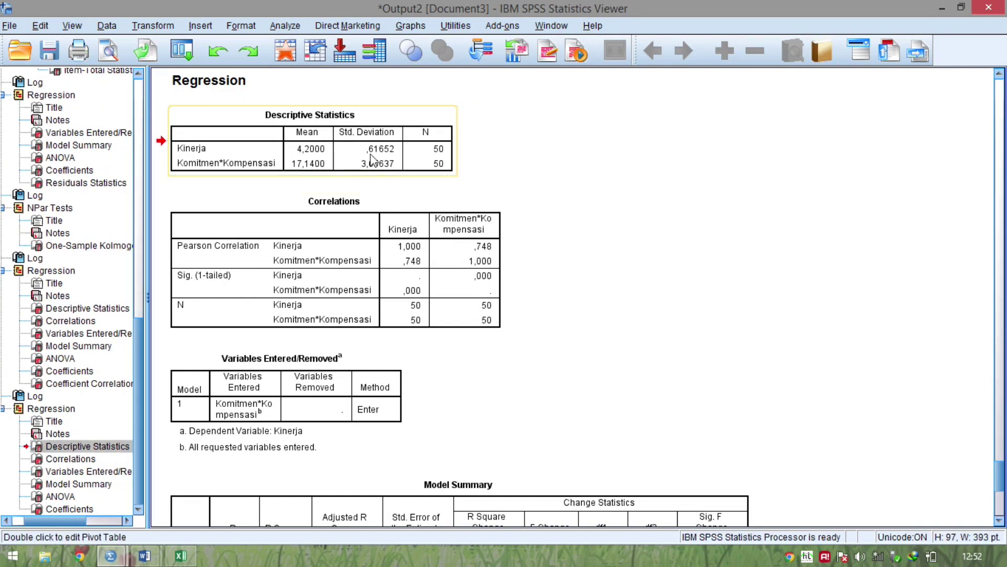
left_click(319, 275)
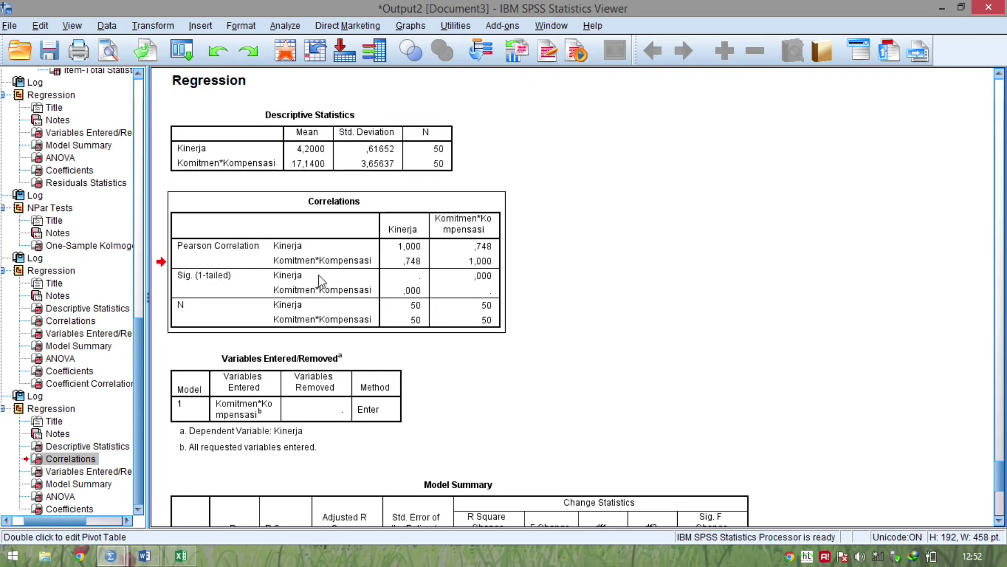
scroll(319, 275, "down", 5)
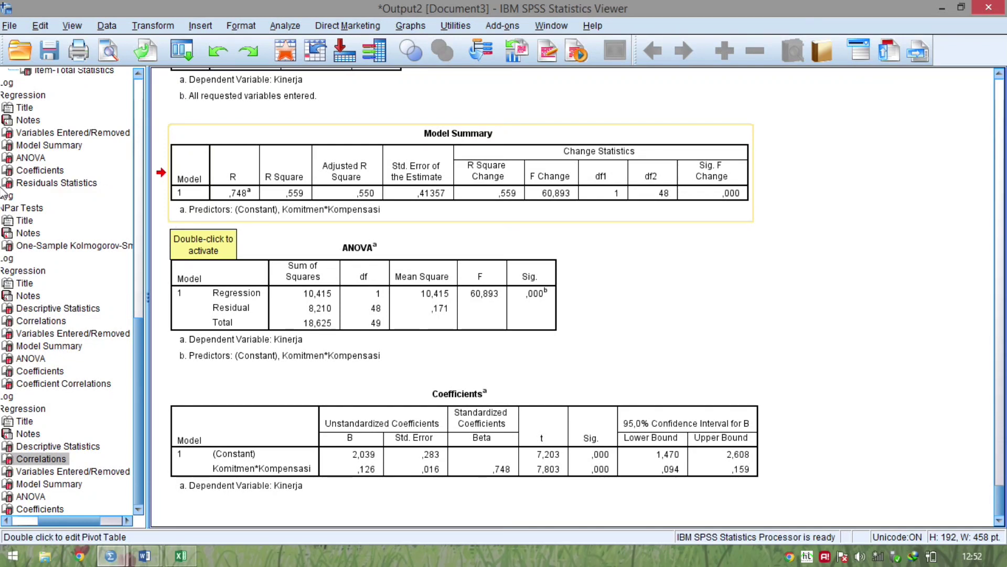
left_click(45, 322)
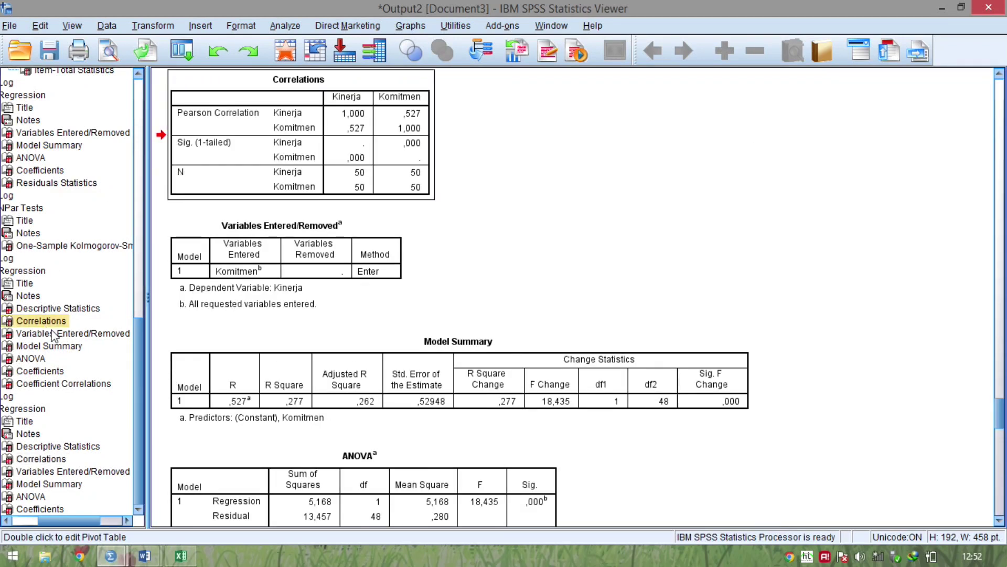
left_click(52, 334)
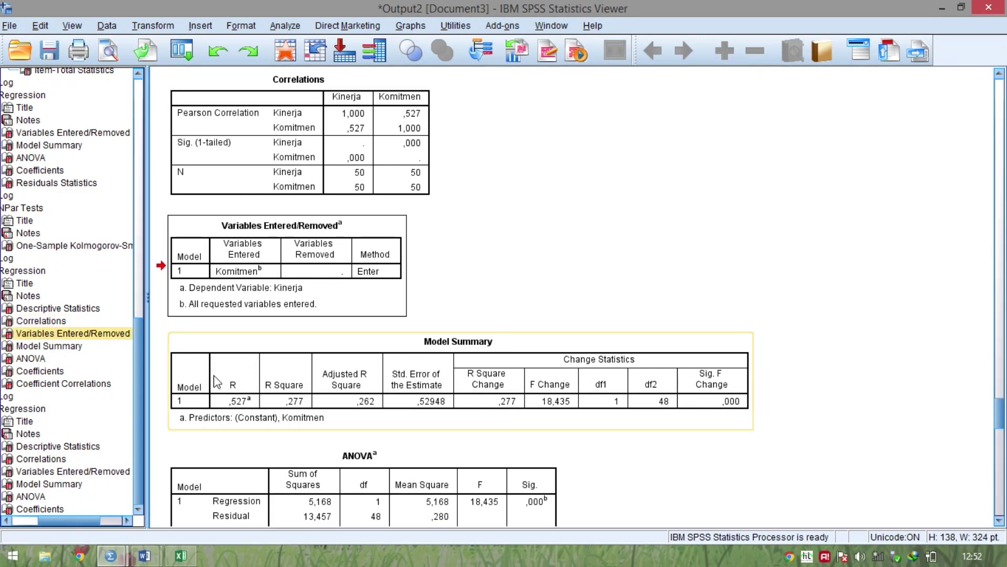
left_click(287, 422)
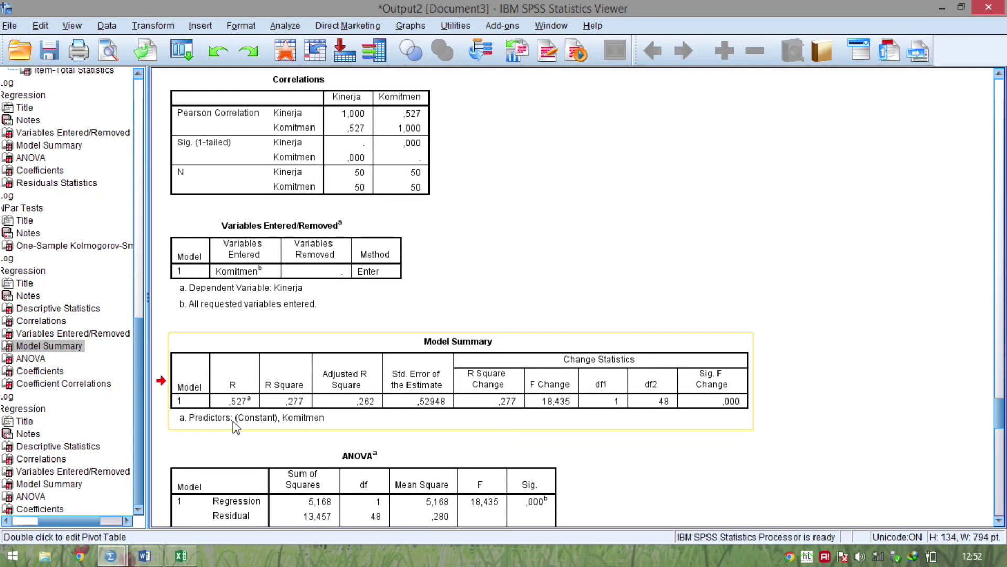
left_click(197, 423)
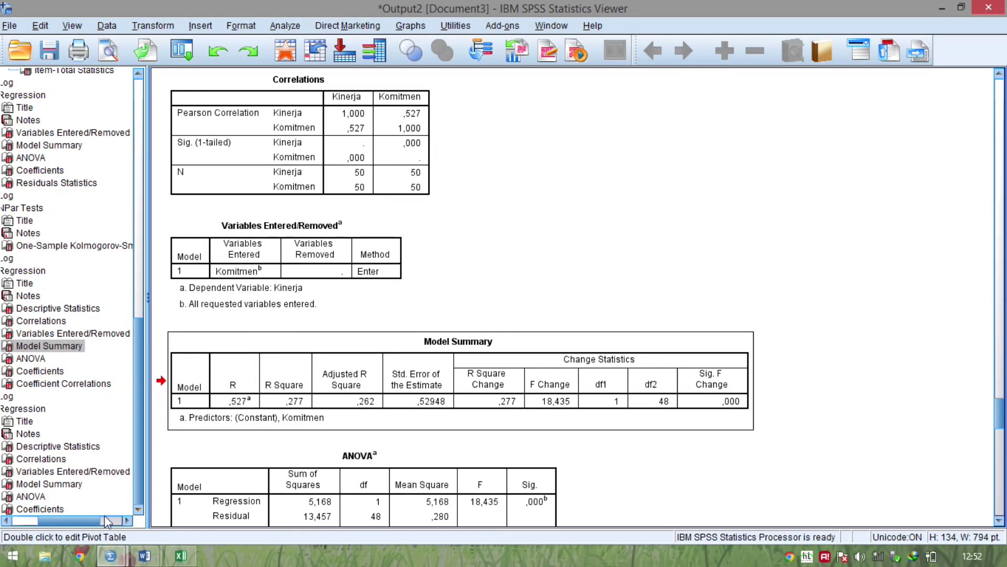
left_click(69, 486)
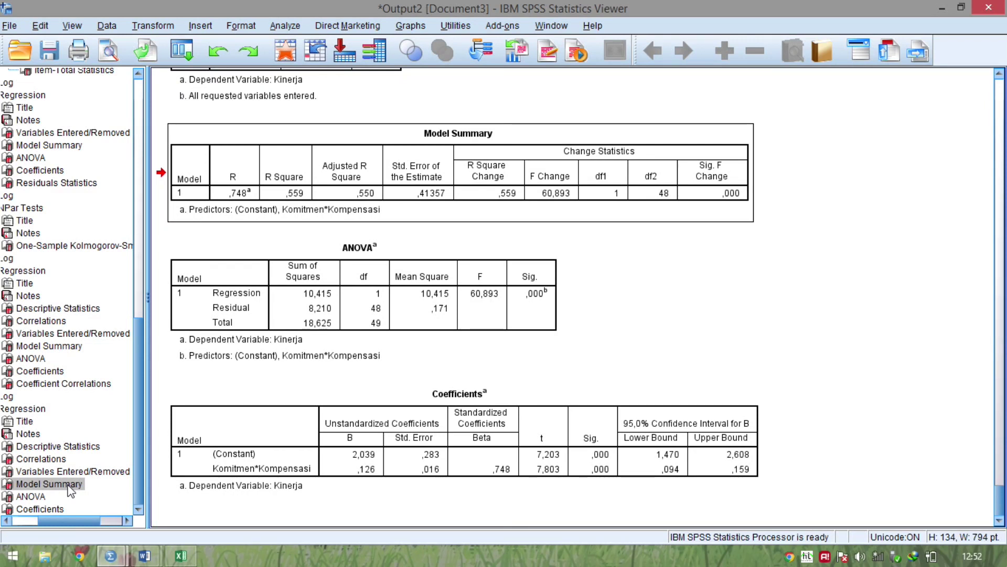
left_click(275, 210)
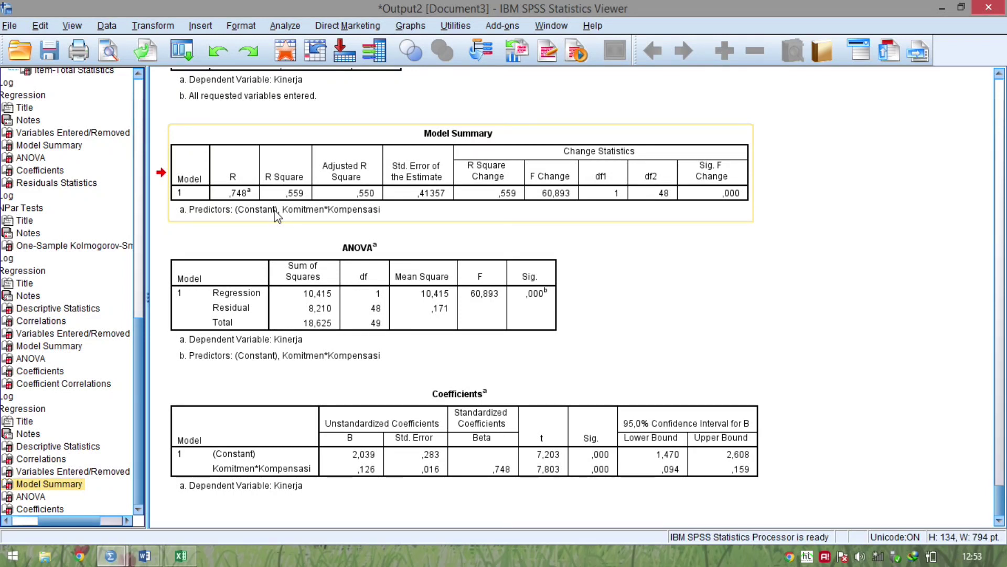
left_click(364, 342)
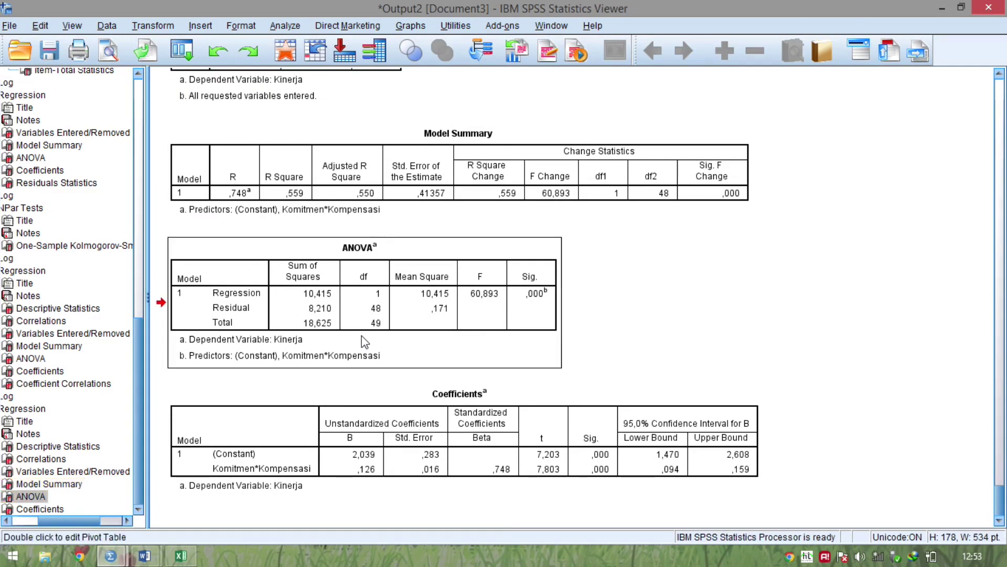
Compare the predictors in the Coefficients output with Tabel 5.11 (MRA Model 2) in the Word report, then return to the SPSS output
key("alt+Tab")
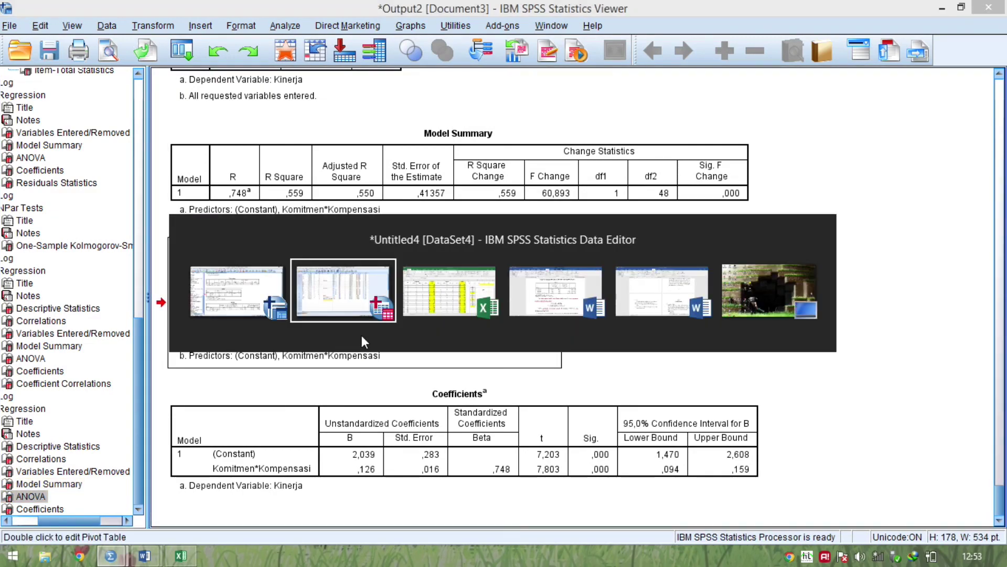
key("Tab")
key("Tab")
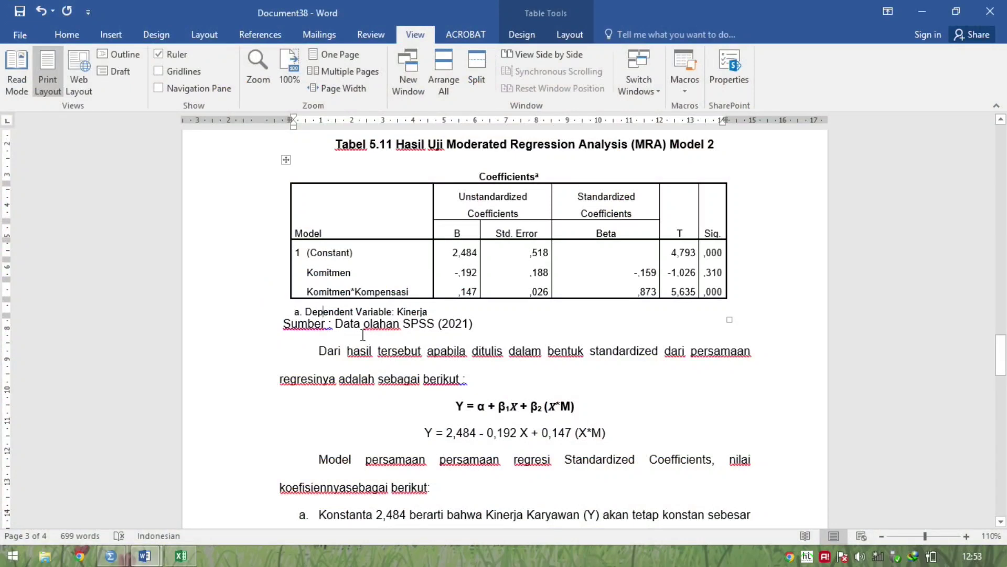
key("alt+Tab")
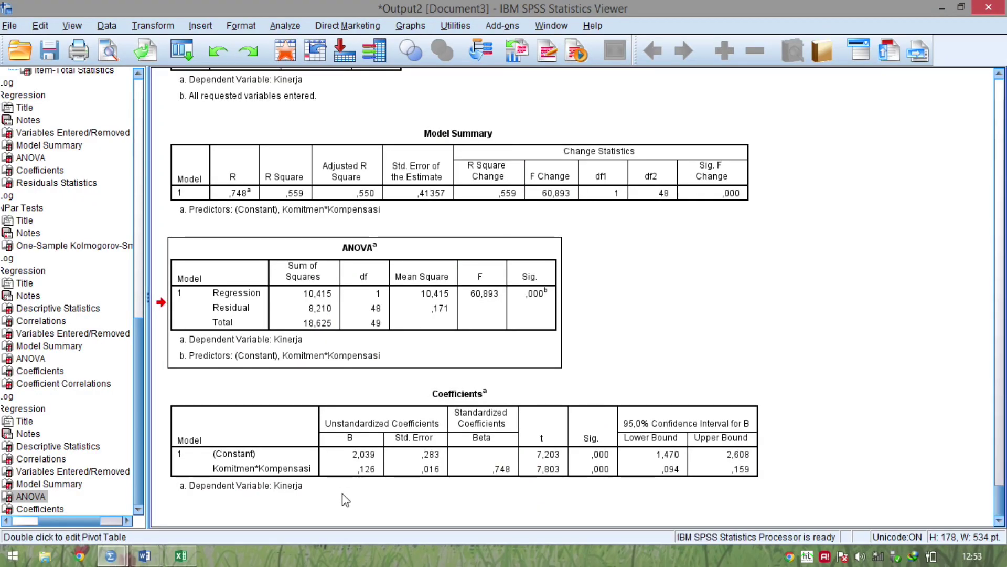
key("alt+Tab")
left_click(404, 283)
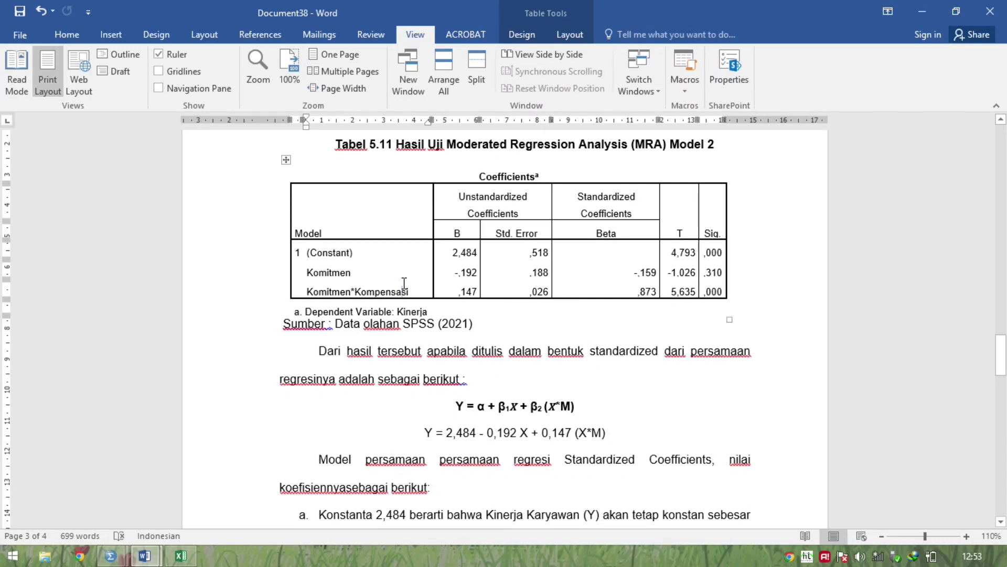
key("alt+Tab")
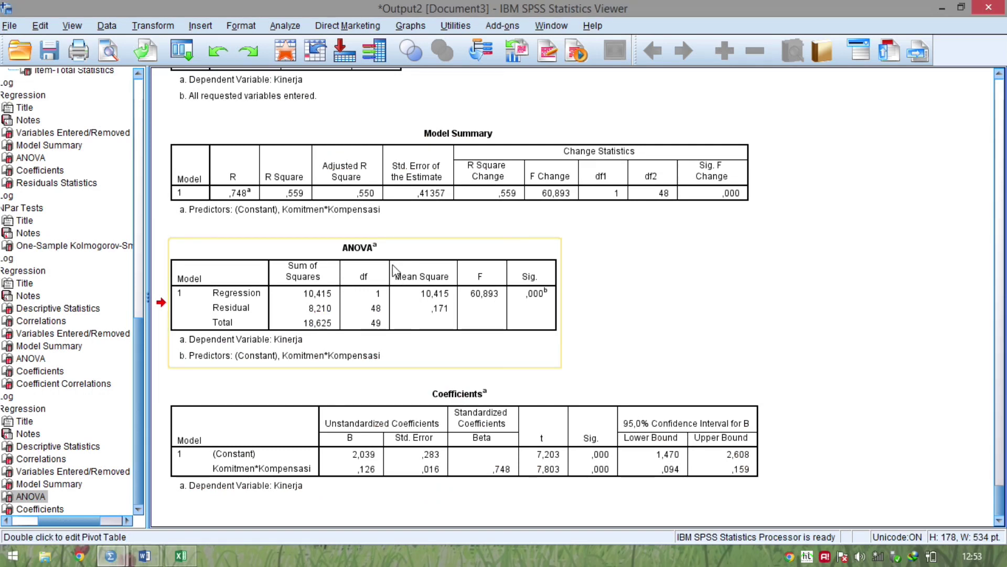
From the Data Editor, add Komitmen as a second independent variable alongside Komitmen*Kompensasi and rerun the linear regression on Kinerja
left_click(286, 50)
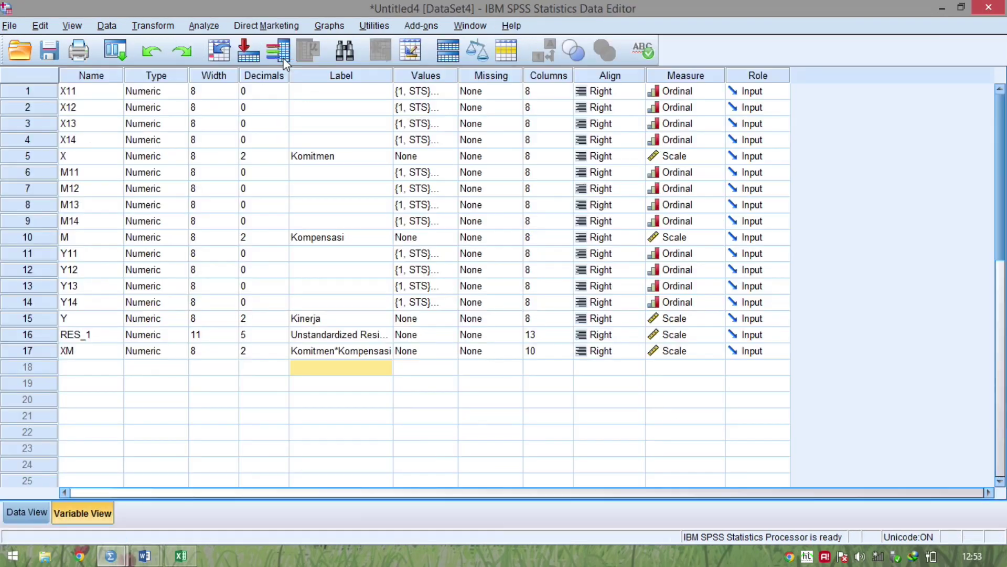
left_click(204, 27)
mouse_move(315, 181)
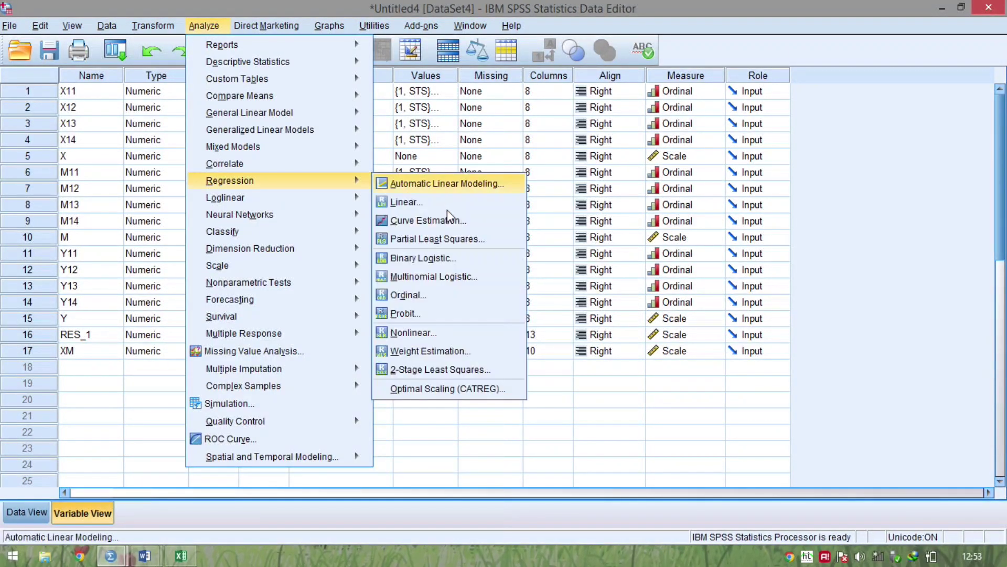
left_click(443, 202)
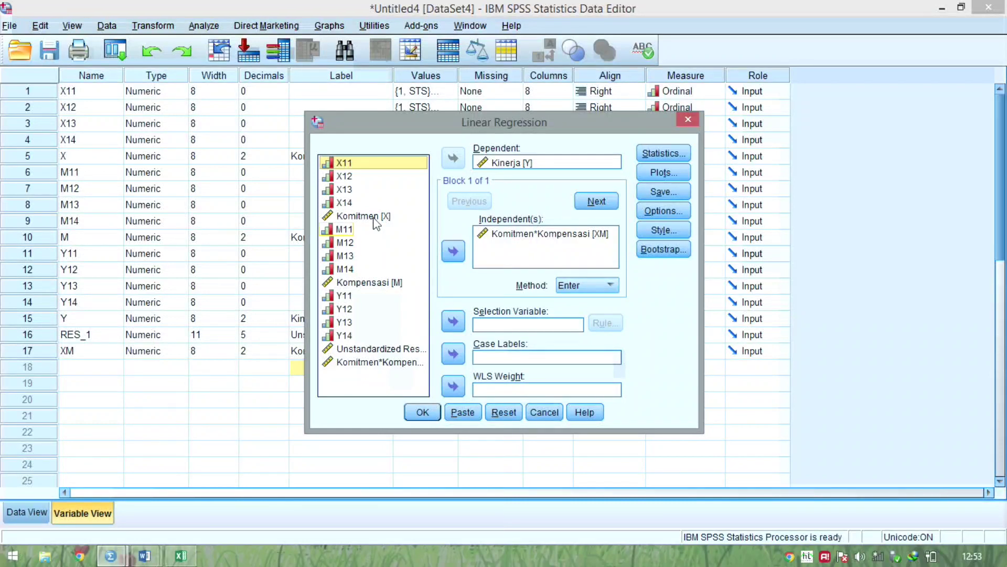
left_click(394, 216)
left_click(454, 251)
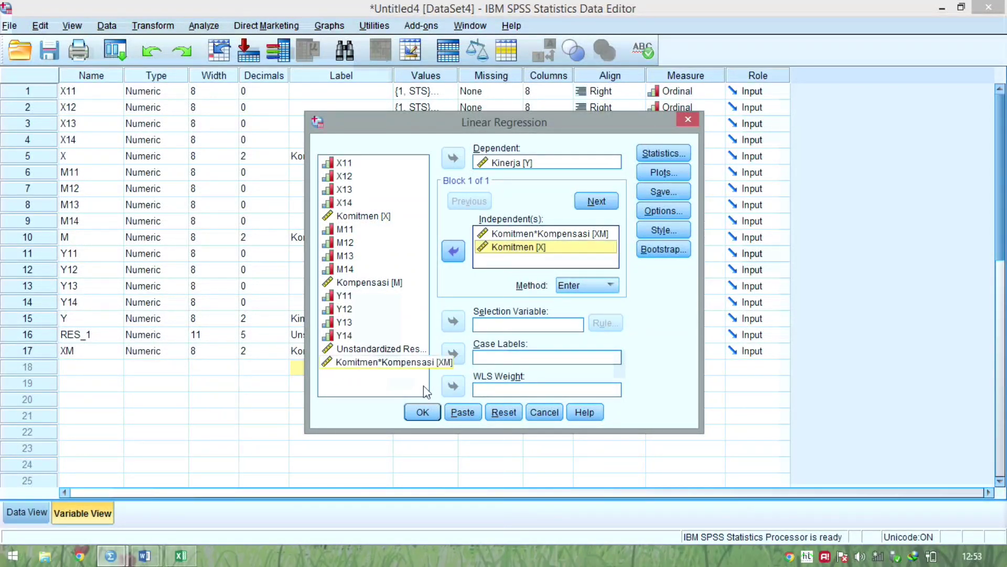
left_click(414, 411)
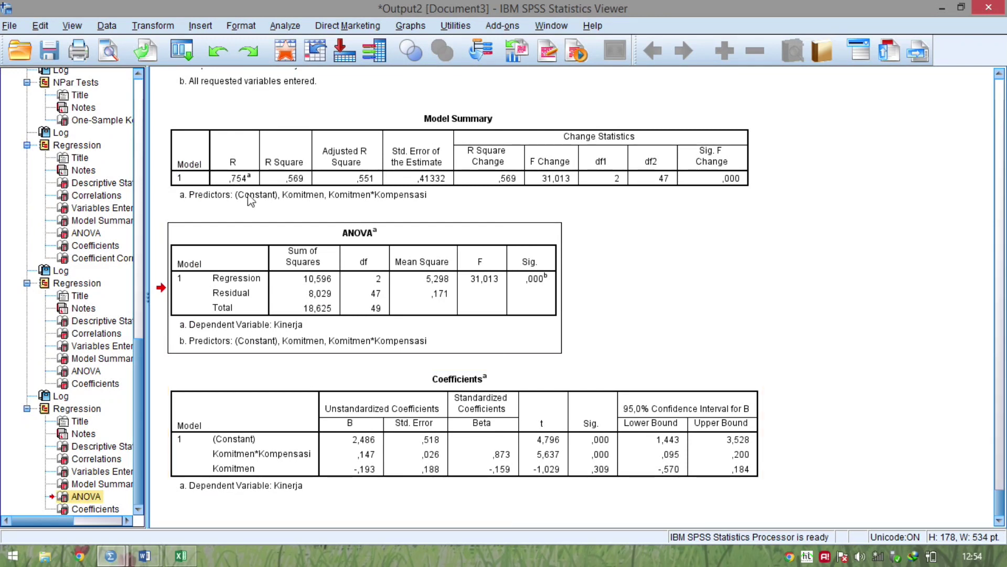
Check the two-predictor Coefficients table against Tabel 5.11 in the Word report and return to the SPSS output
left_click(449, 463)
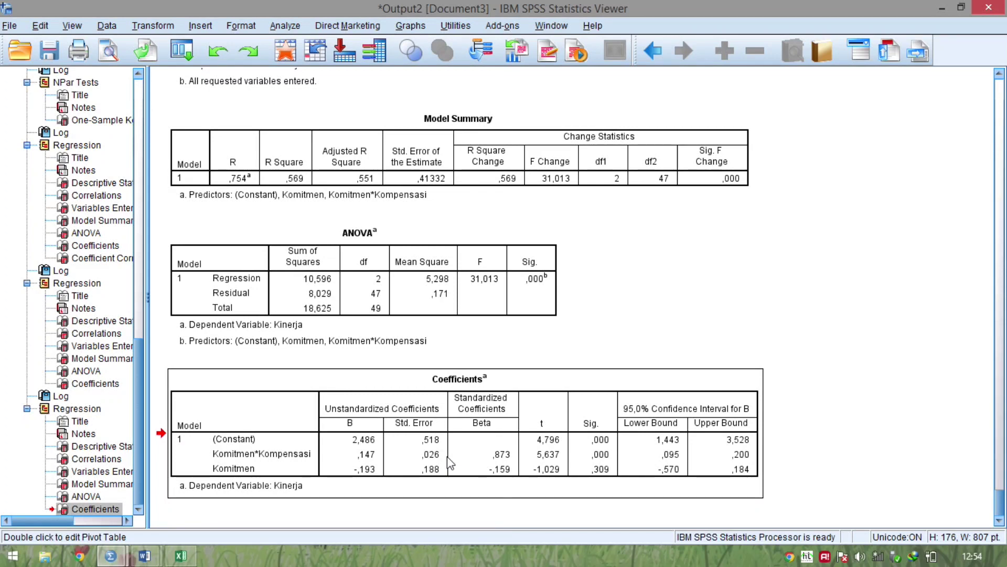
key("alt+Tab")
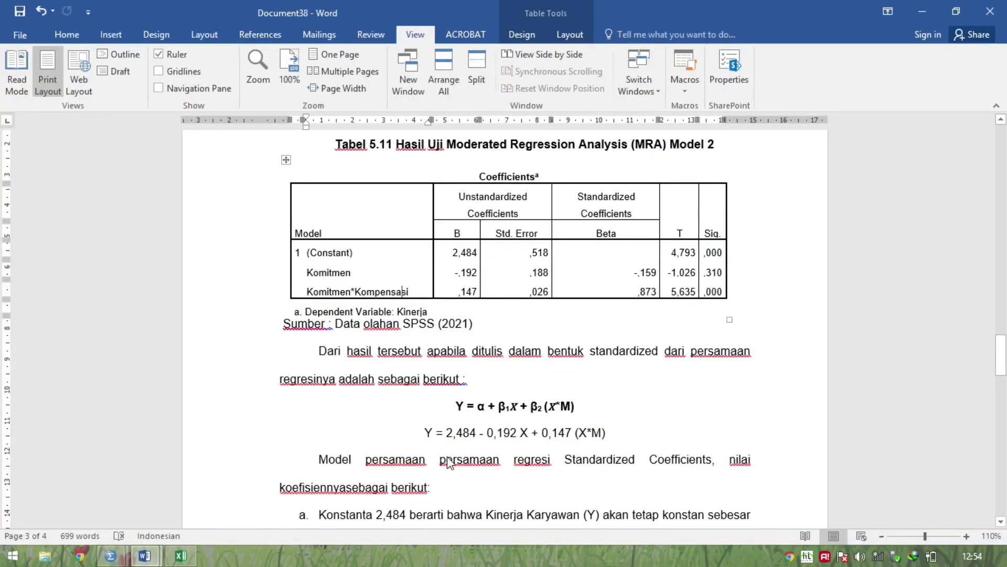
key("alt+Tab")
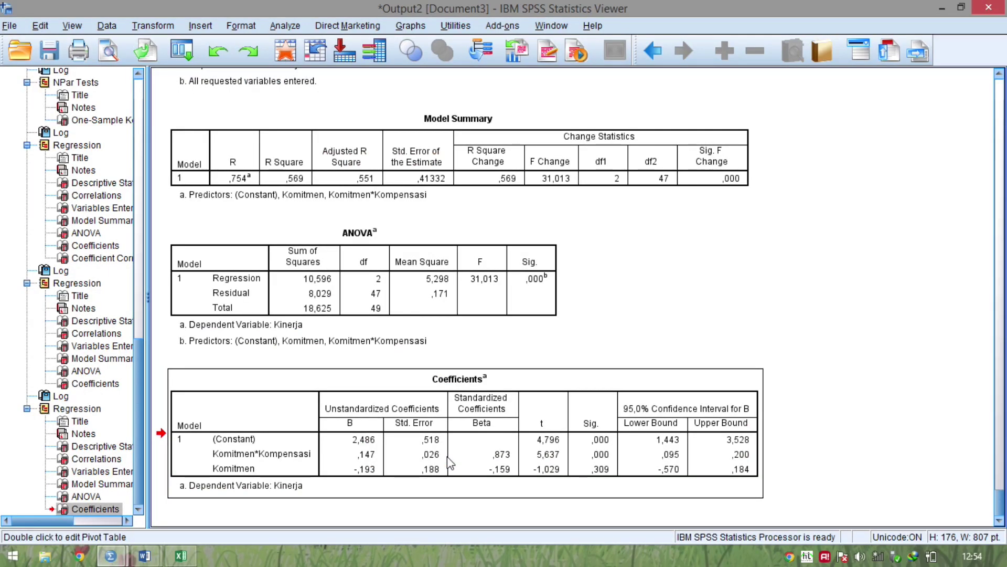
Examine the Komitmen row's significance in the SPSS output, then review Tabel 5.10 and 5.11 in Word, matching the Model 2 constant with its equation
left_click(561, 470)
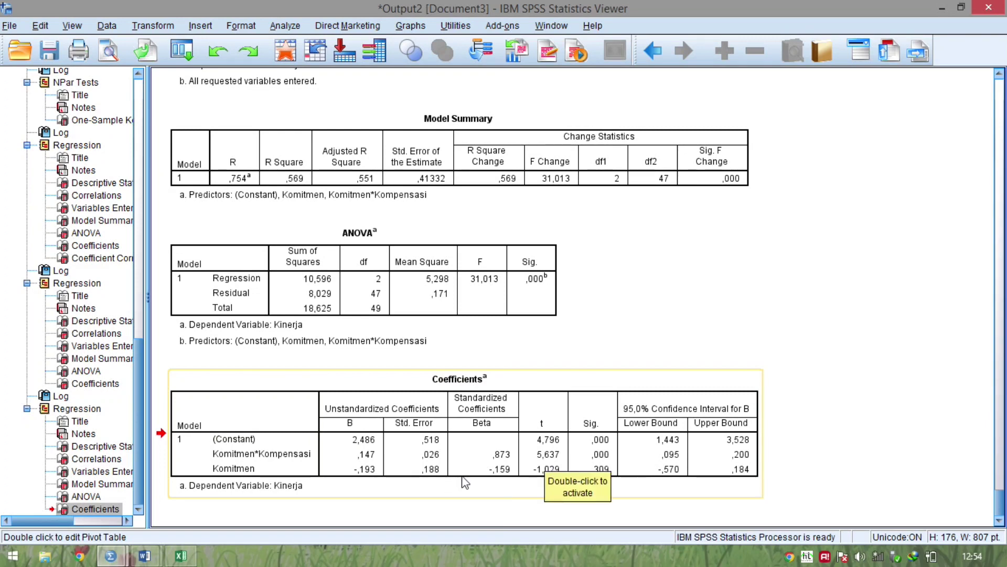
key("alt+Tab")
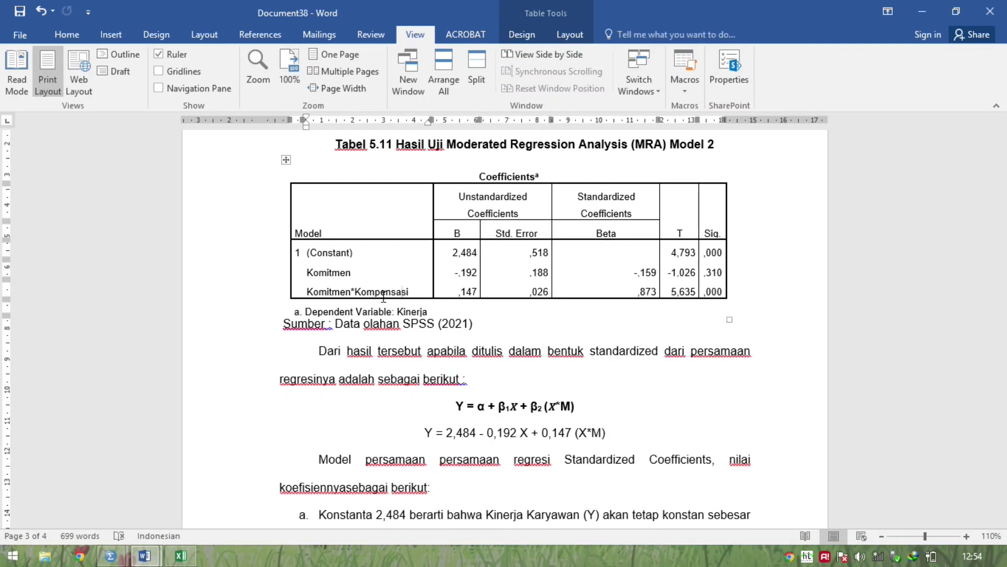
scroll(384, 296, "up", 15)
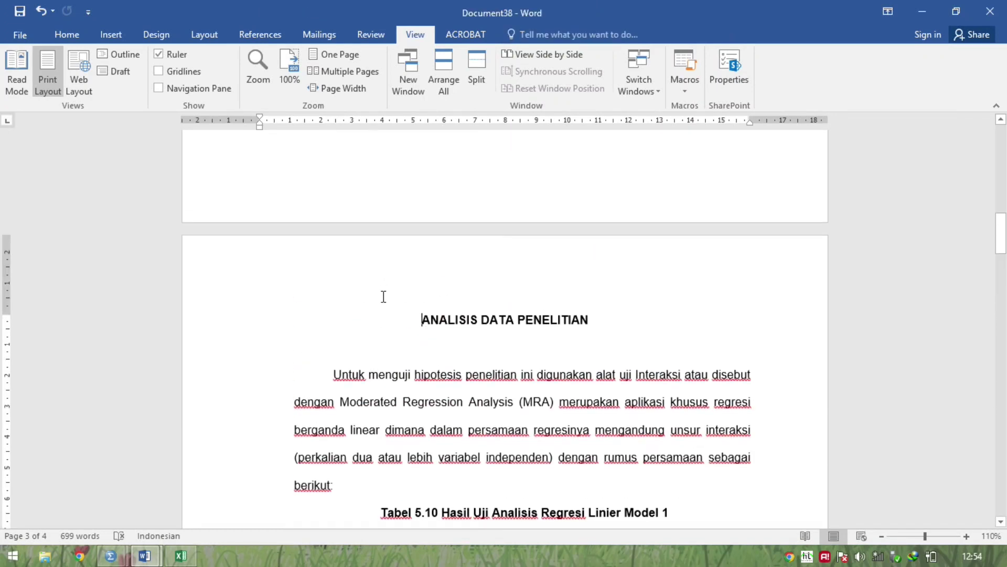
scroll(384, 296, "down", 6)
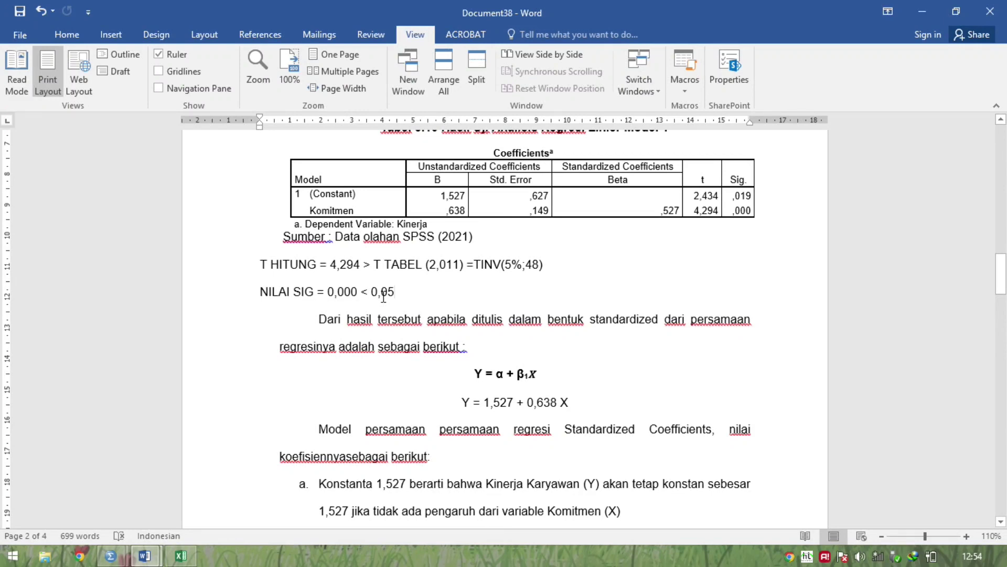
scroll(383, 296, "down", 15)
scroll(383, 297, "up", 10)
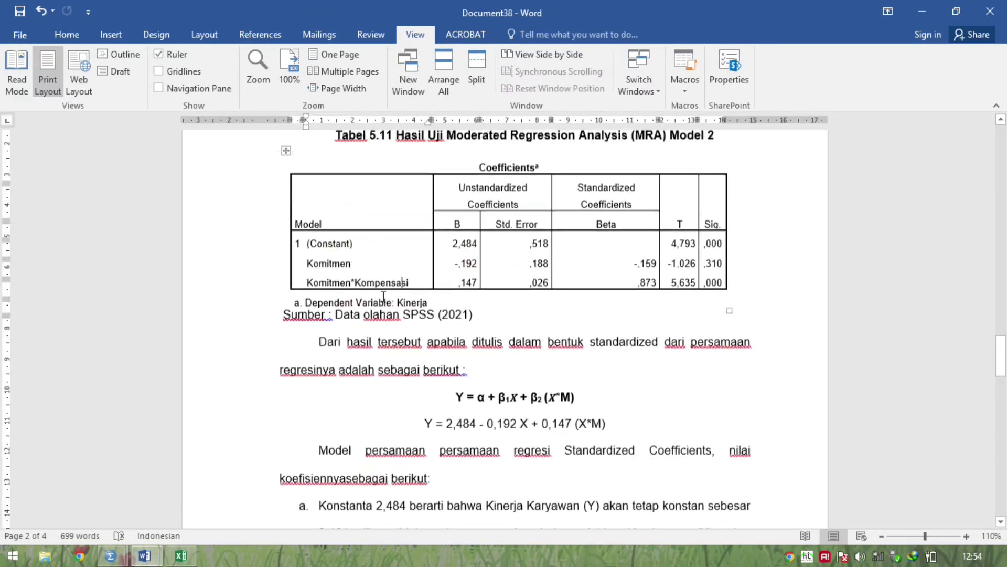
left_click(384, 296)
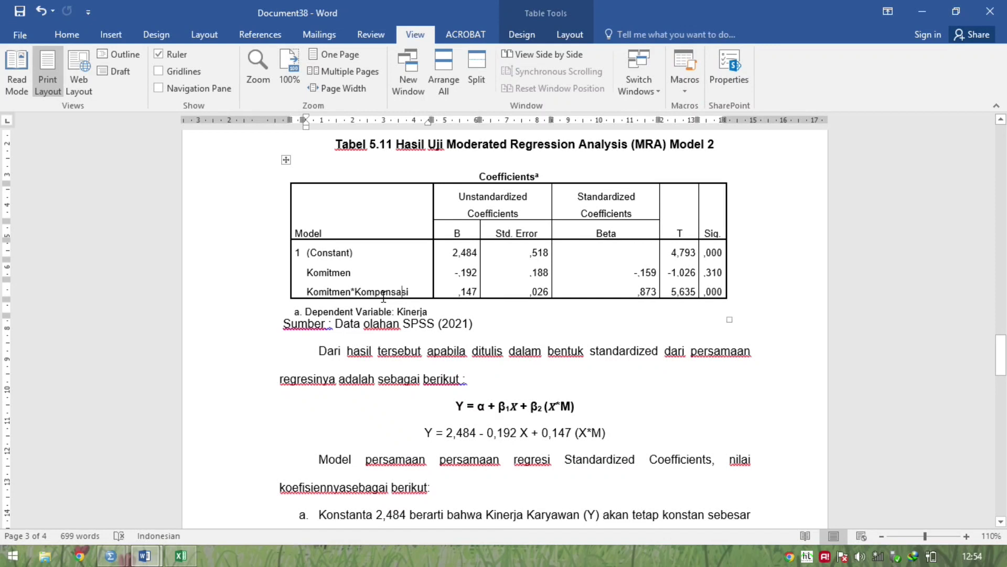
key("Down")
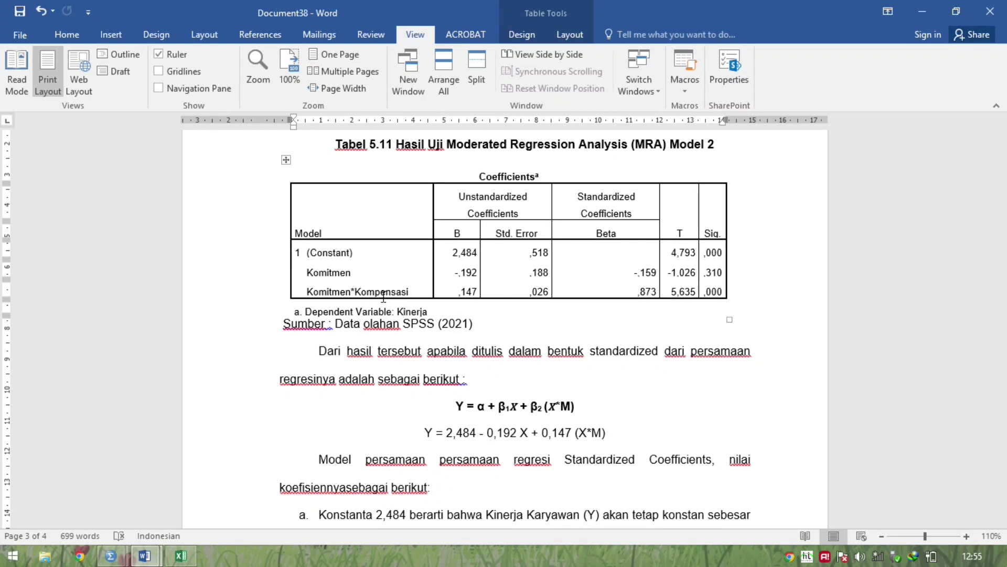
left_click_drag(447, 434, 471, 434)
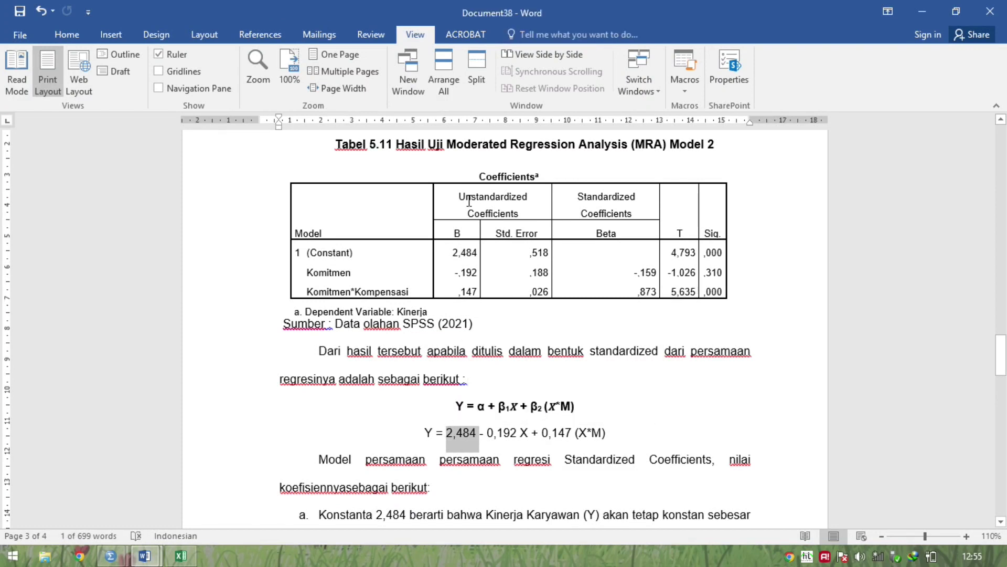
left_click_drag(452, 252, 474, 251)
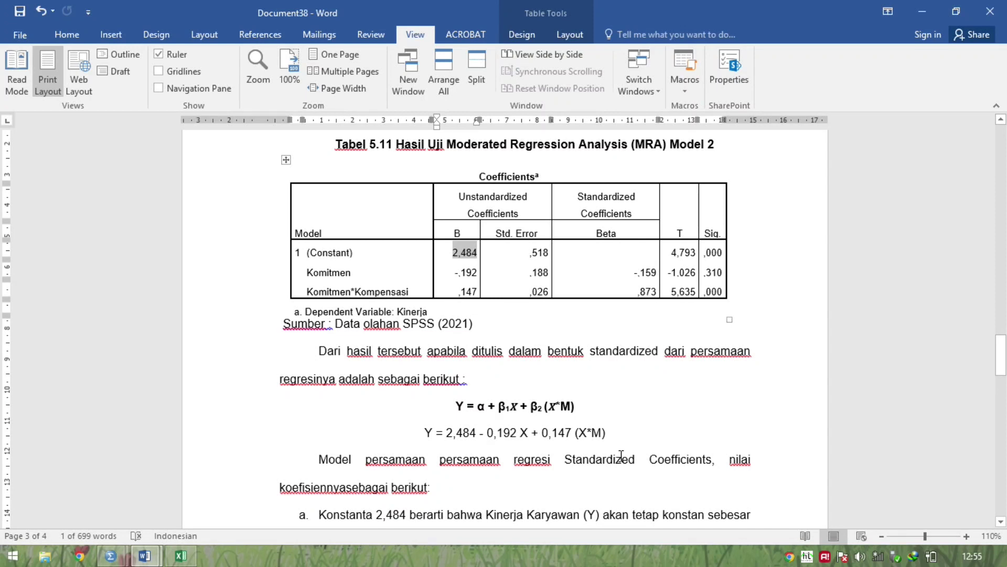
Remove the Komitmen term from the Model 2 equation so it reads Y = 2,484 + 0,147 (X*M)
left_click(487, 434)
mouse_move(478, 433)
left_mouse_down()
mouse_move(529, 441)
mouse_move(483, 440)
left_mouse_up()
left_click(530, 441)
key("Delete")
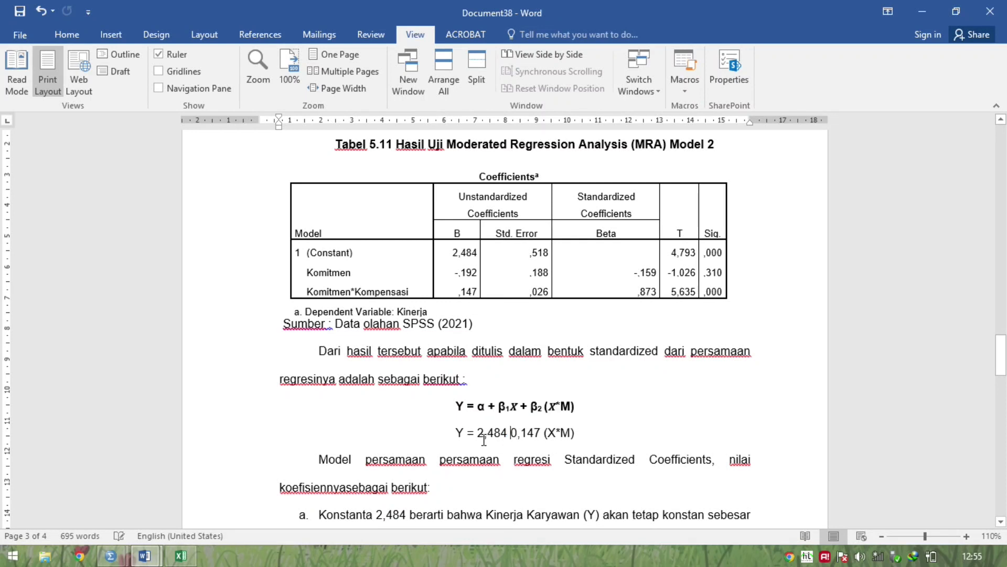
type("+")
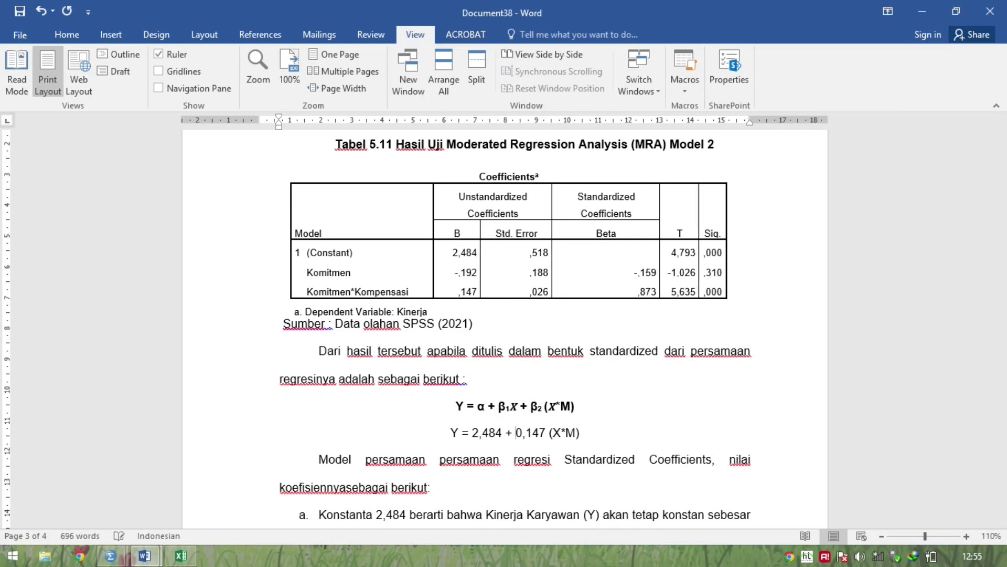
Read the coefficient interpretation below the Model 2 equation, then check the B, T and Sig. values of Komitmen*Kompensasi in Tabel 5.11
key("Down")
key("Down")
key("Down")
key("Down")
key("Down")
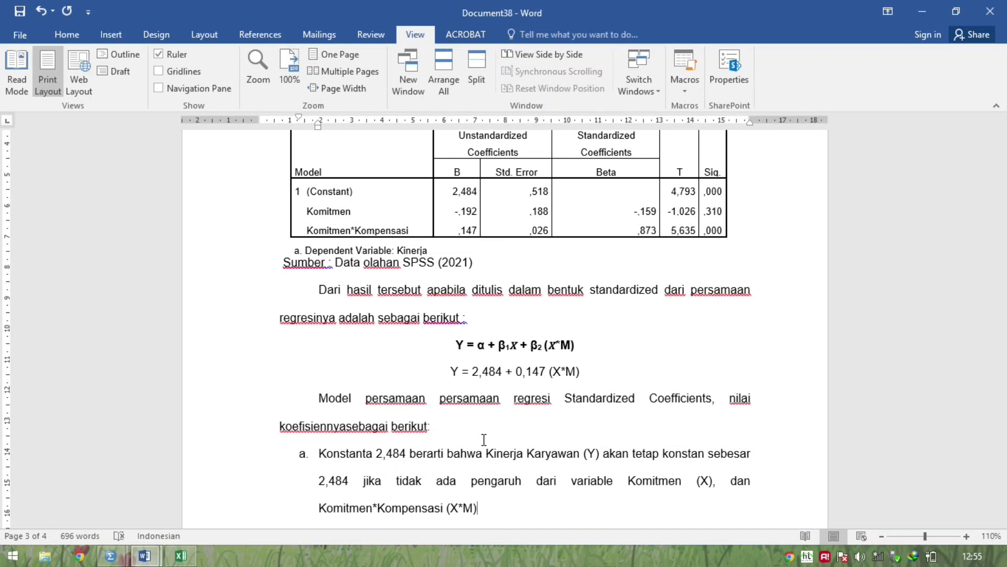
scroll(484, 439, "down", 3)
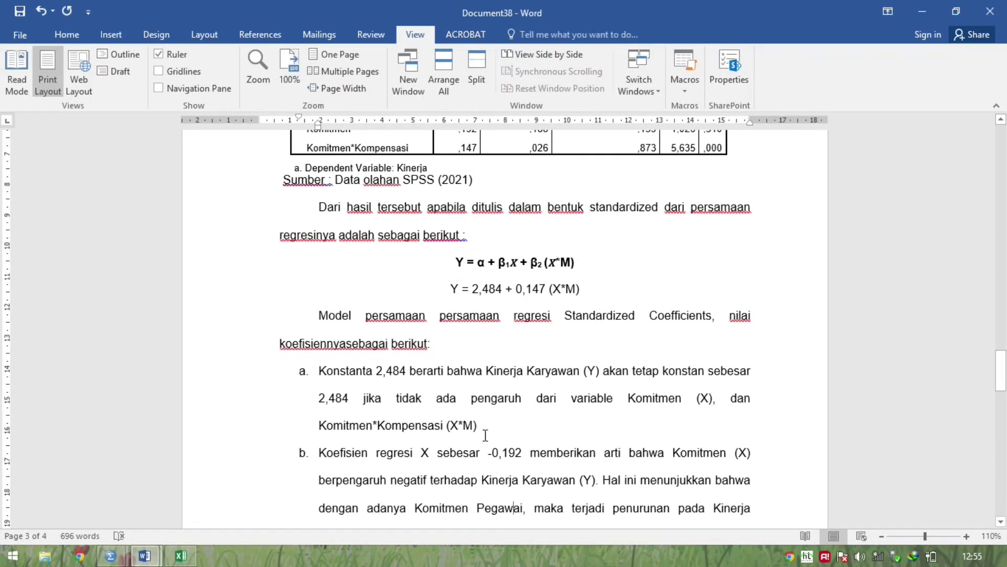
left_click_drag(504, 295, 513, 294)
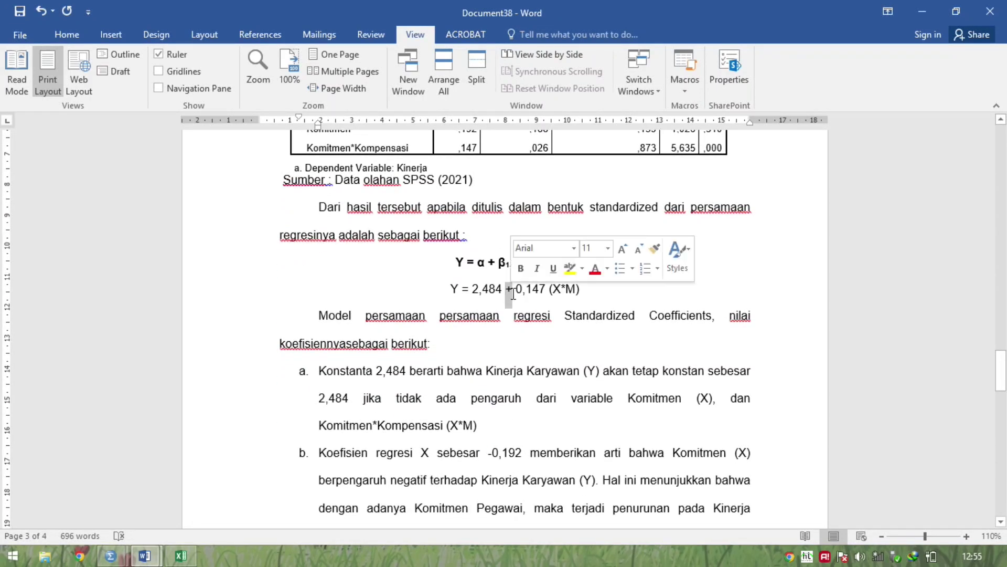
key("Up")
key("Up")
key("Up")
key("Up")
key("Up")
key("Up")
key("Up")
key("Up")
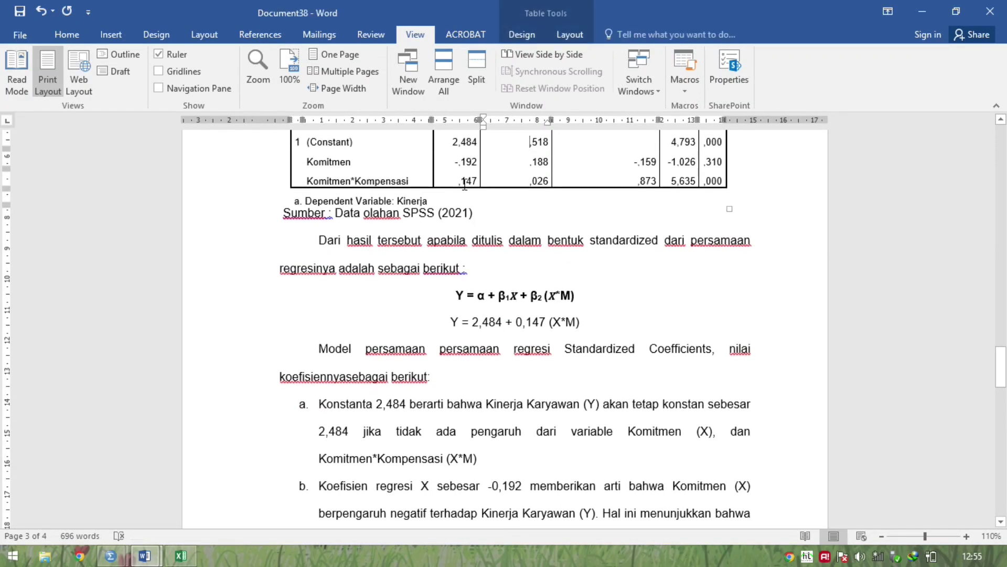
left_click(459, 182)
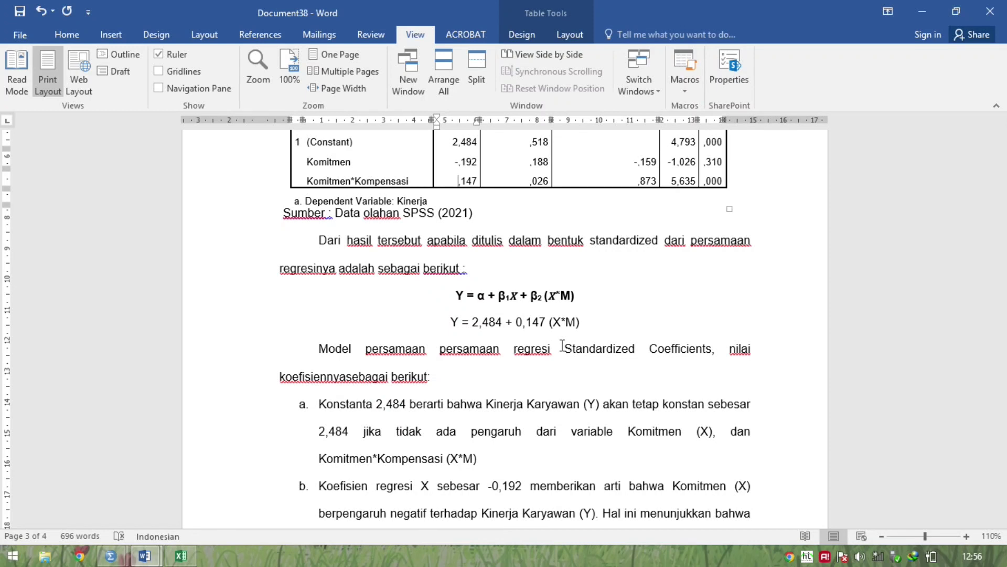
left_click_drag(687, 182, 705, 181)
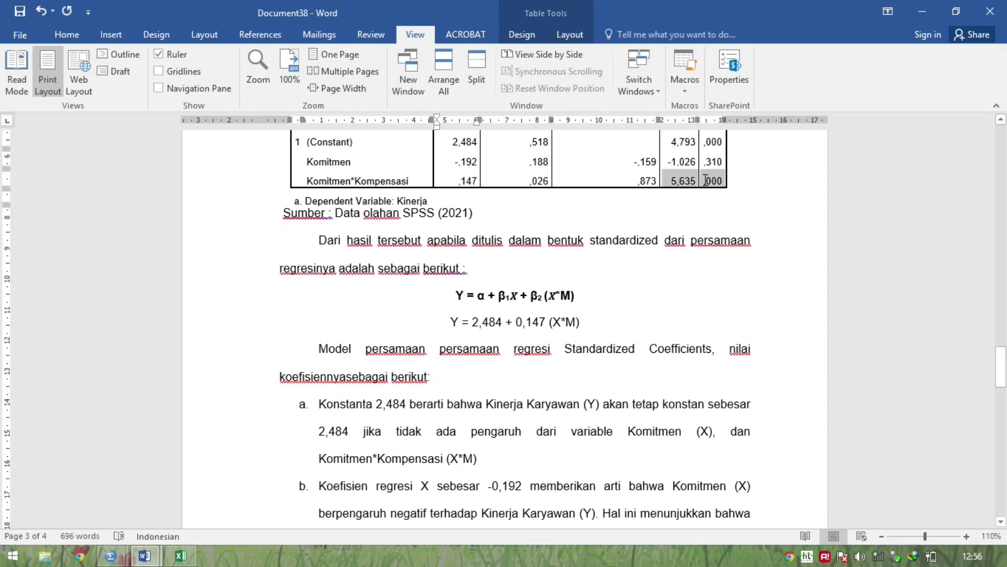
Insert an empty paragraph between the source line of Tabel 5.11 and the paragraph starting "Dari hasil tersebut"
left_click(430, 254)
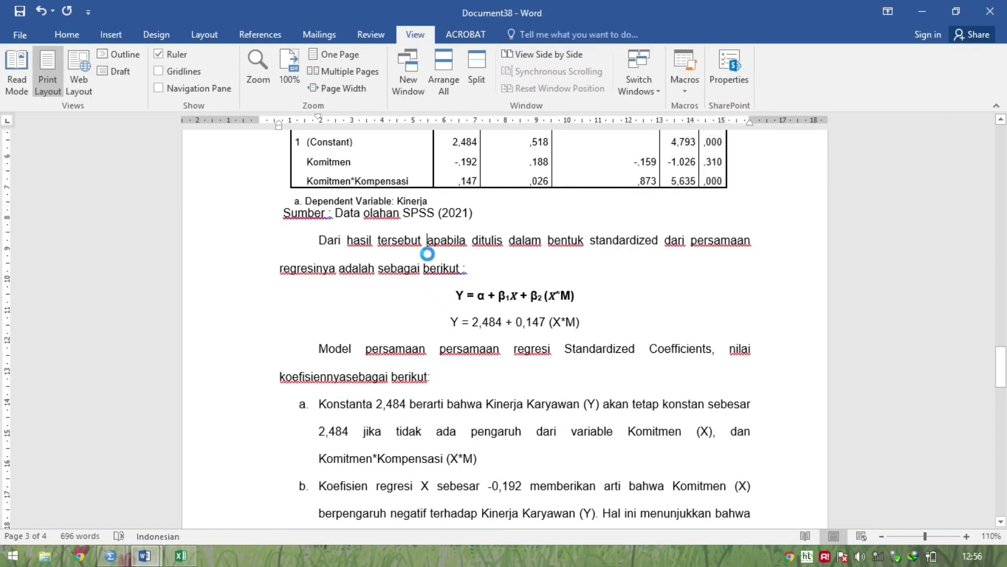
key("Home")
key("Return")
left_click(429, 253)
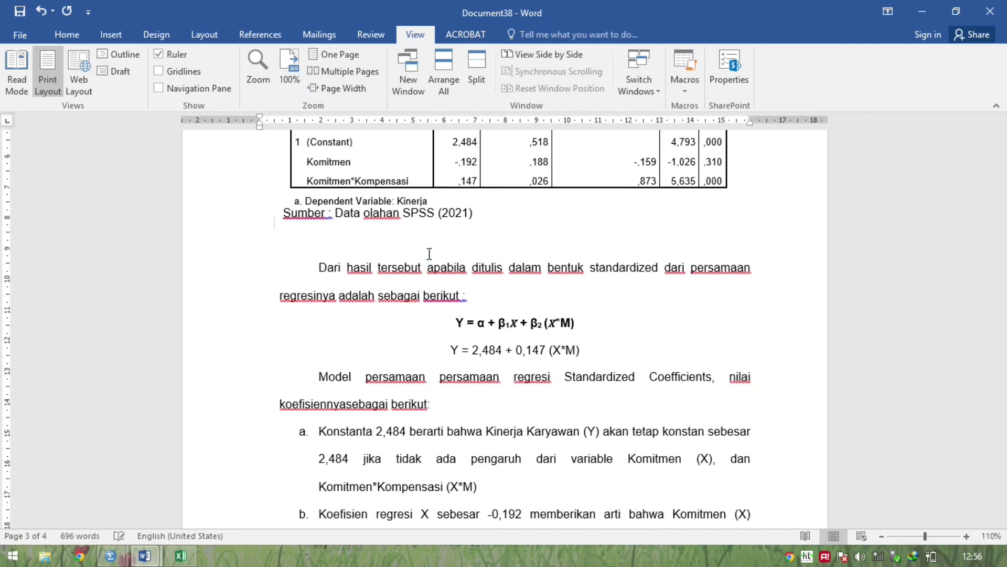
key("Up")
key("Up")
scroll(429, 253, "up", 3)
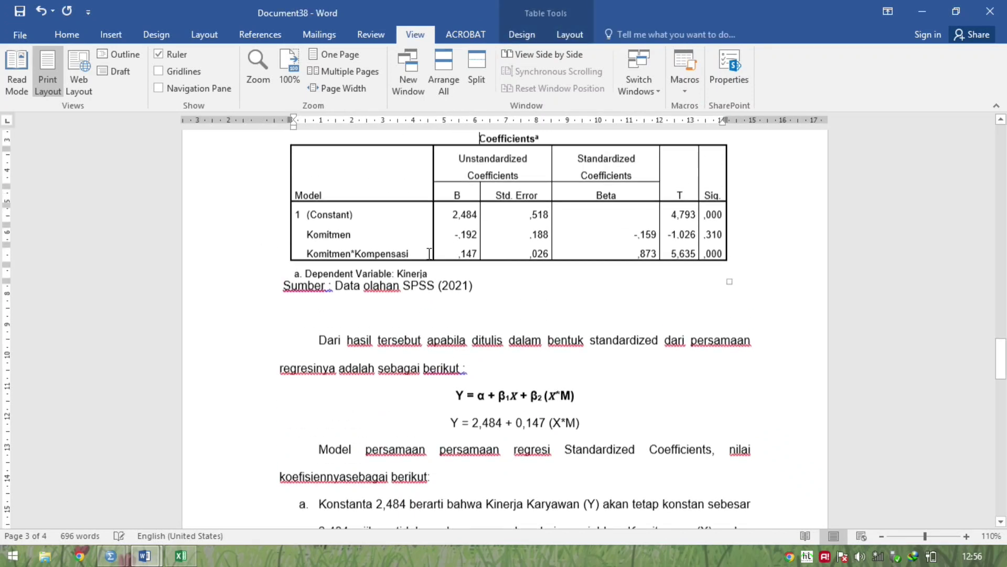
Enter "T hitung = 5,635 >" on the empty line below the source note of Tabel 5.11
left_click(322, 308)
type("T t")
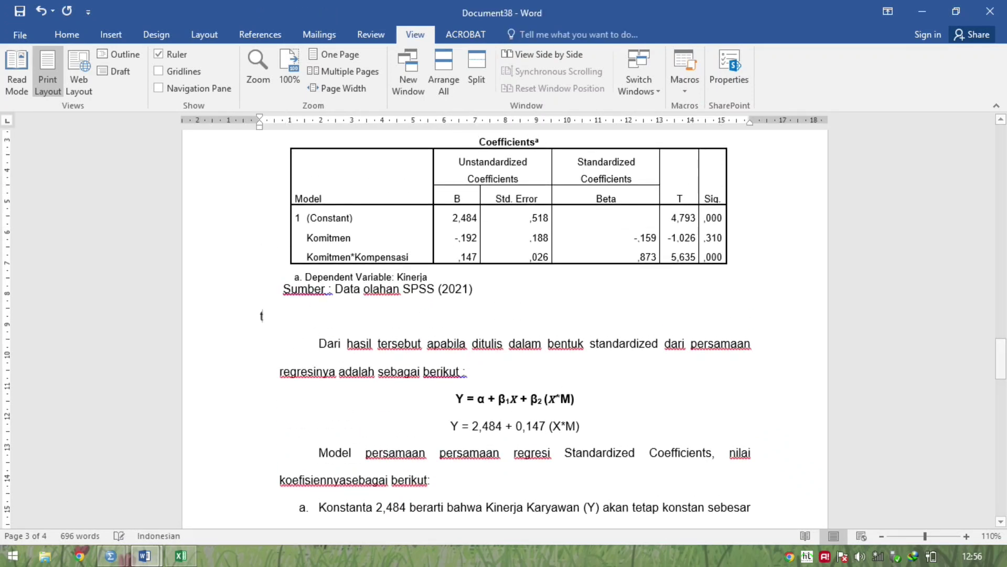
key("BackSpace")
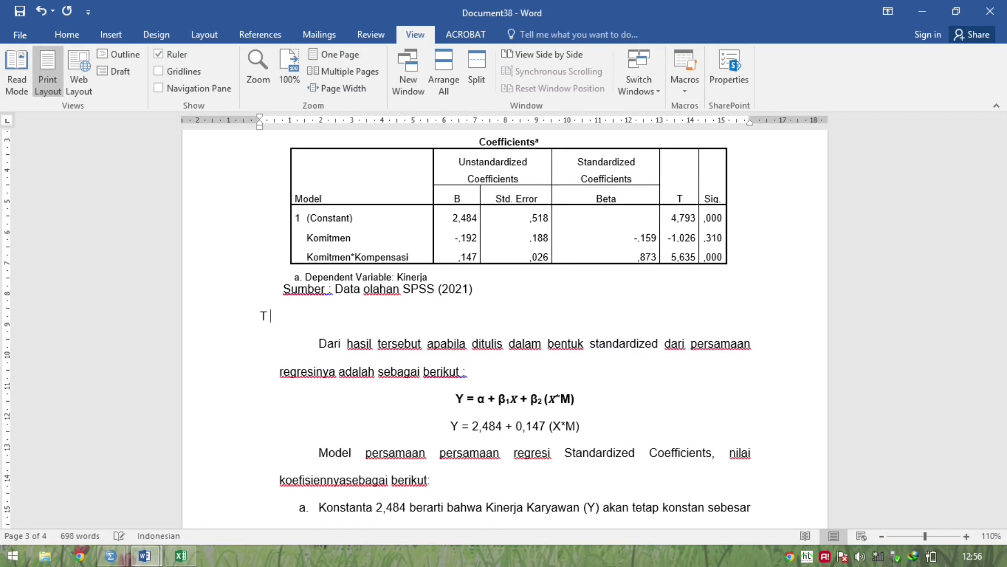
type("hitung :")
key("BackSpace")
type("5,63")
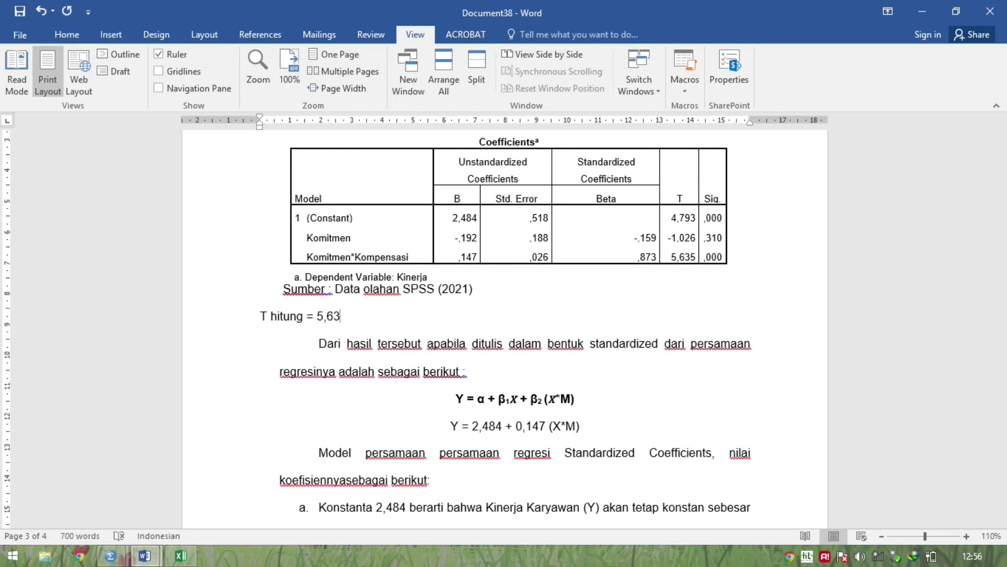
type("5 >")
Copy "T TABEL (2,011) =TINV(5%;48)" from the Model 1 section and append it to the Model 2 T hitung line
scroll(388, 335, "up", 15)
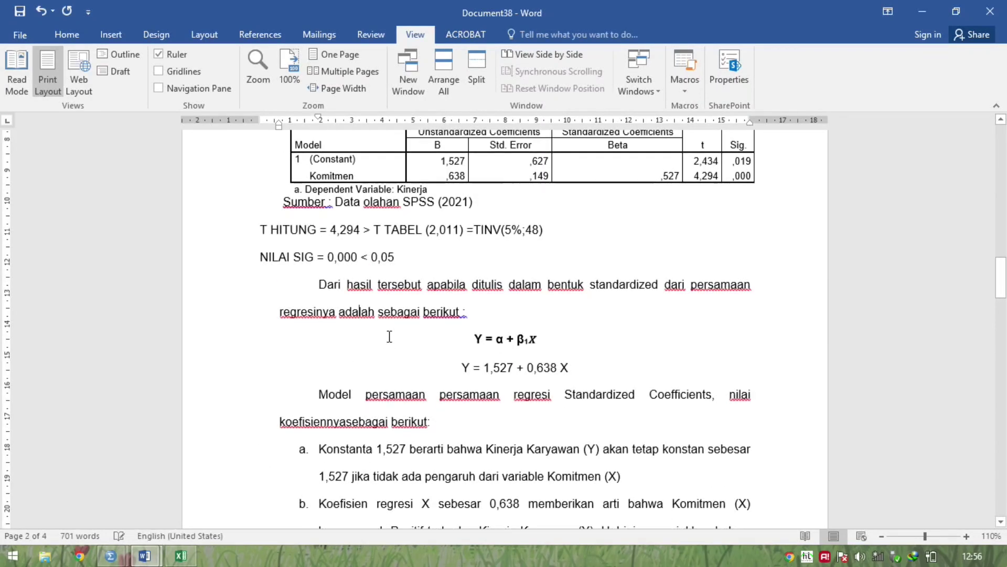
left_click(376, 231)
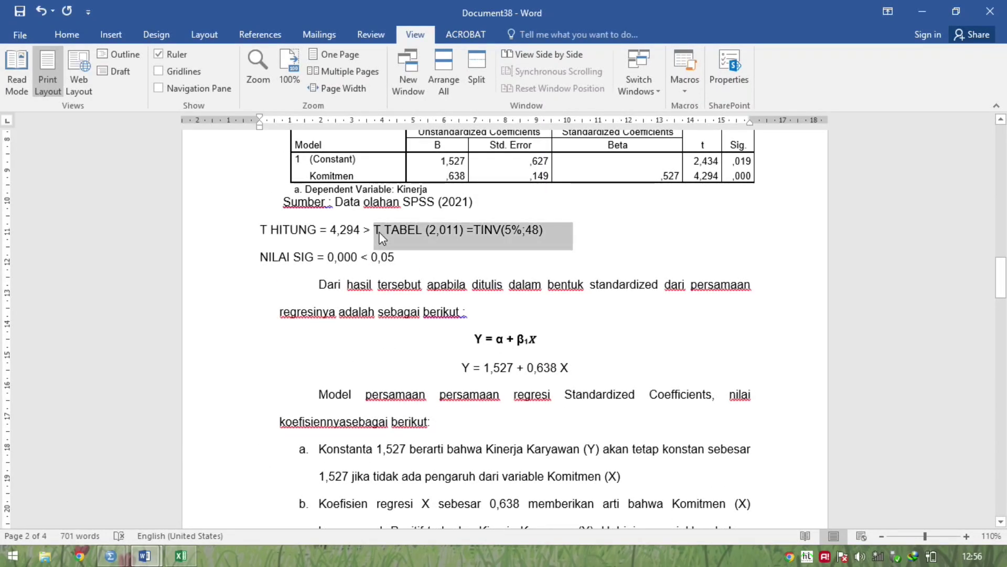
key("shift+End")
key("ctrl+c")
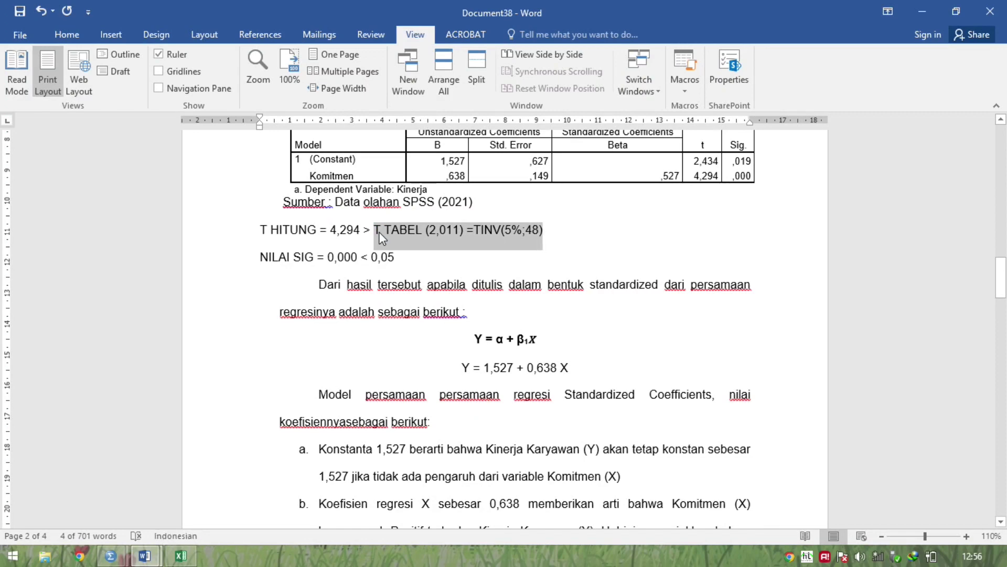
scroll(380, 237, "down", 7)
left_click(380, 232)
key("Page_Down")
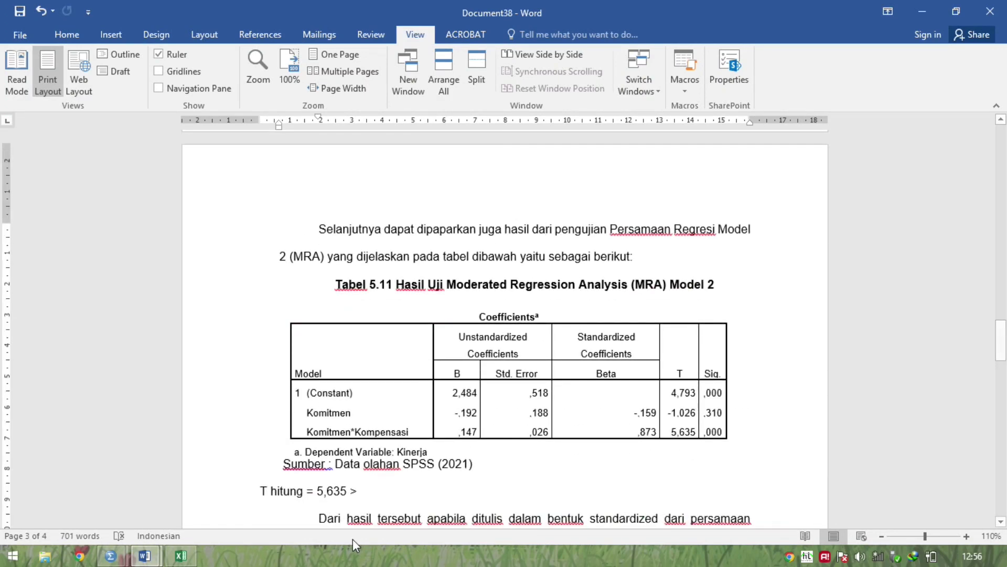
left_click(375, 499)
key("ctrl+v")
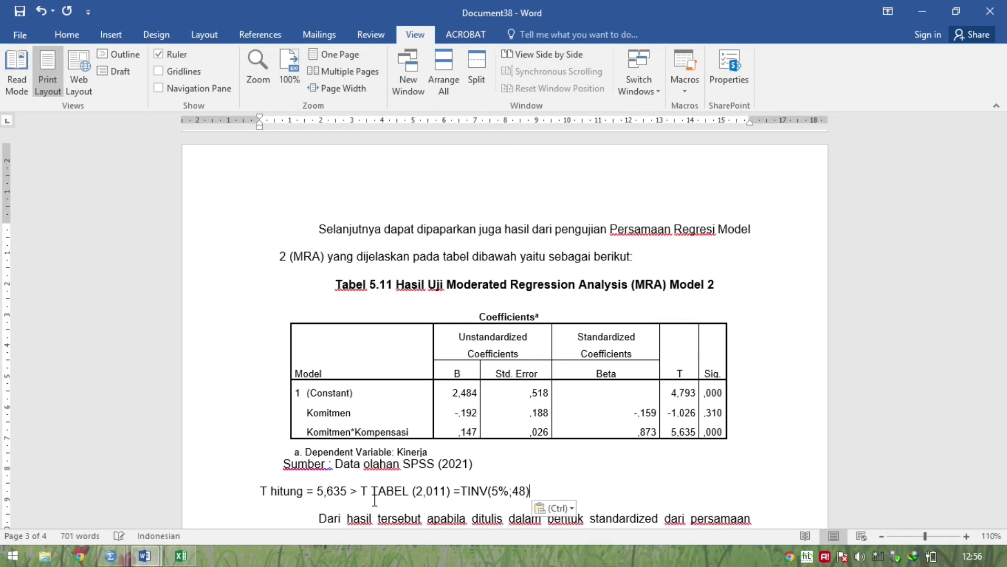
Check the ANOVA degrees of freedom in the SPSS output, then change the TINV degrees of freedom to 47 in the Word T hitung line
key("alt+Tab")
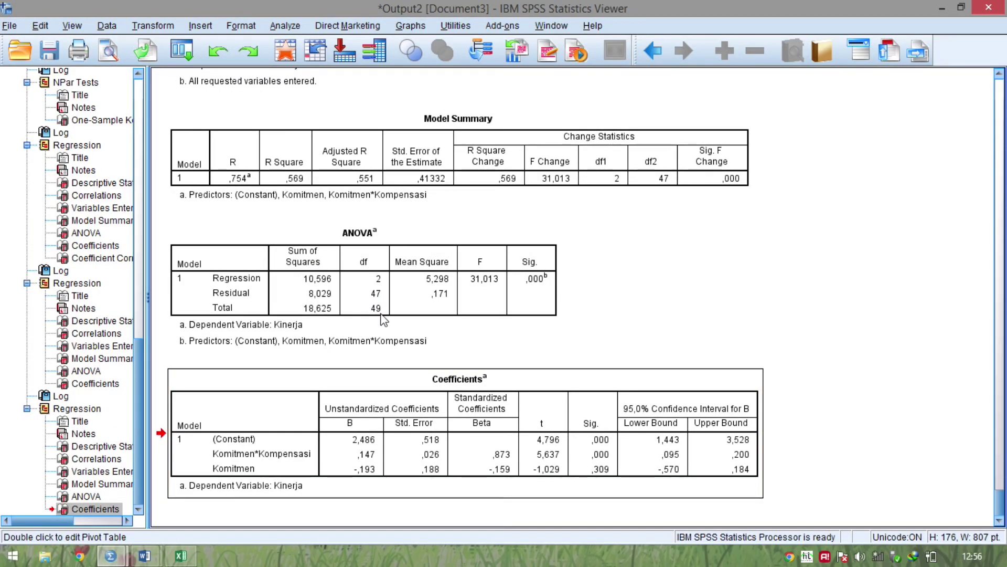
left_click(372, 315)
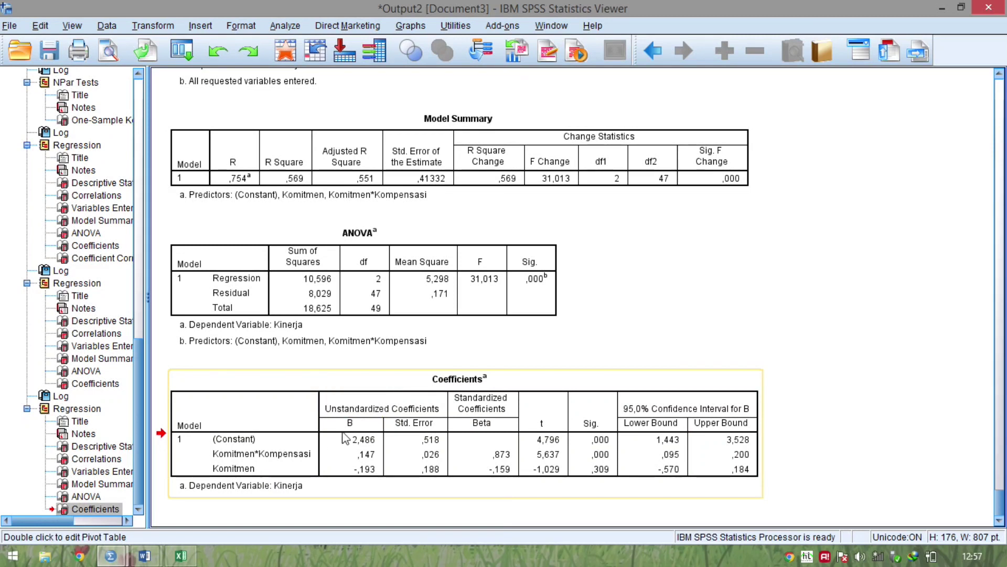
key("alt+Tab")
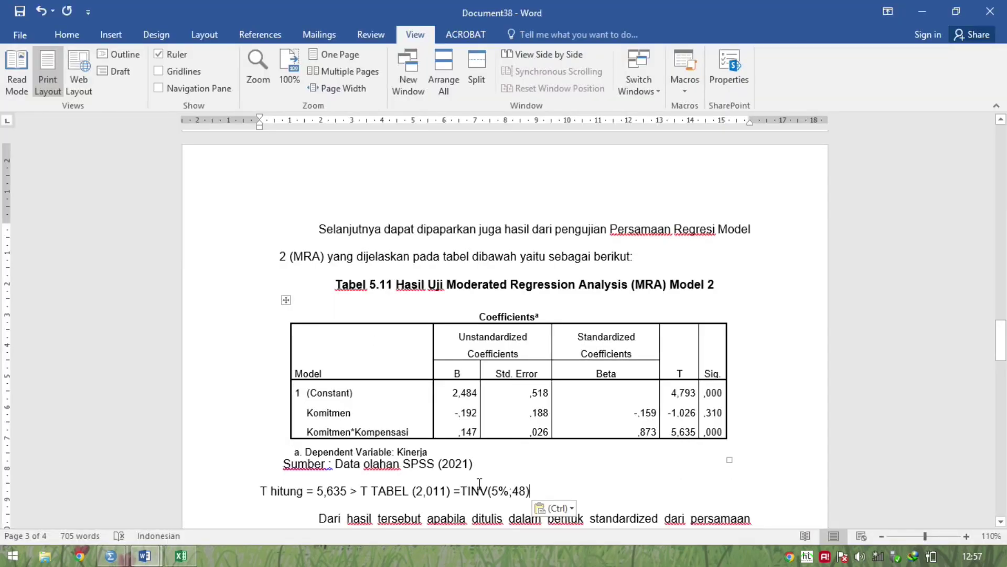
double_click(518, 492)
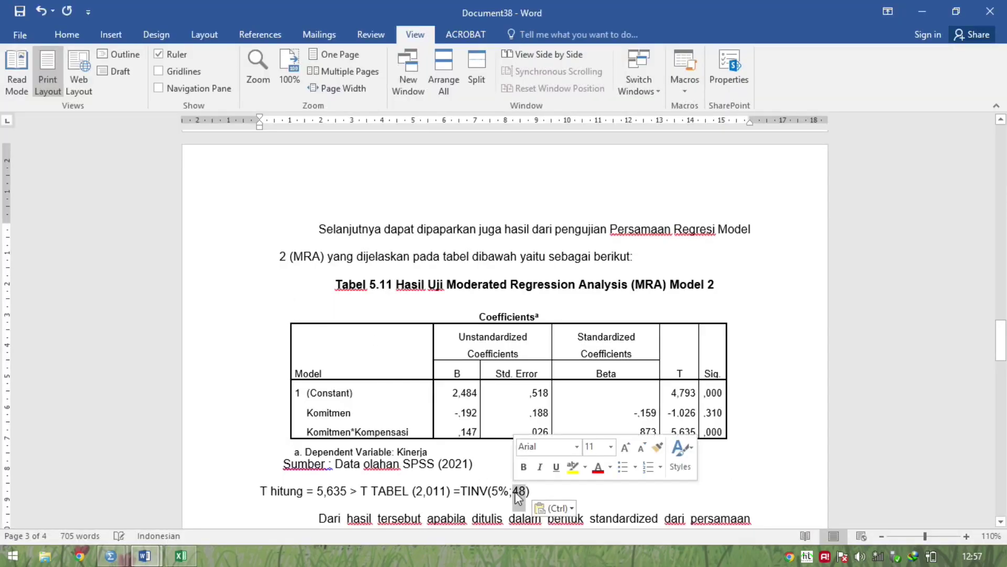
type("47")
Copy the formula =TINV(5%;47) from the T hitung line in the Word report
key("shift+Left")
key("shift+Left")
key("shift+Left")
key("shift+Left")
key("shift+Left")
key("shift+Left")
key("shift+Left")
key("shift+Left")
key("shift+Left")
key("shift+Left")
key("shift+Left")
key("shift+Left")
key("ctrl+c")
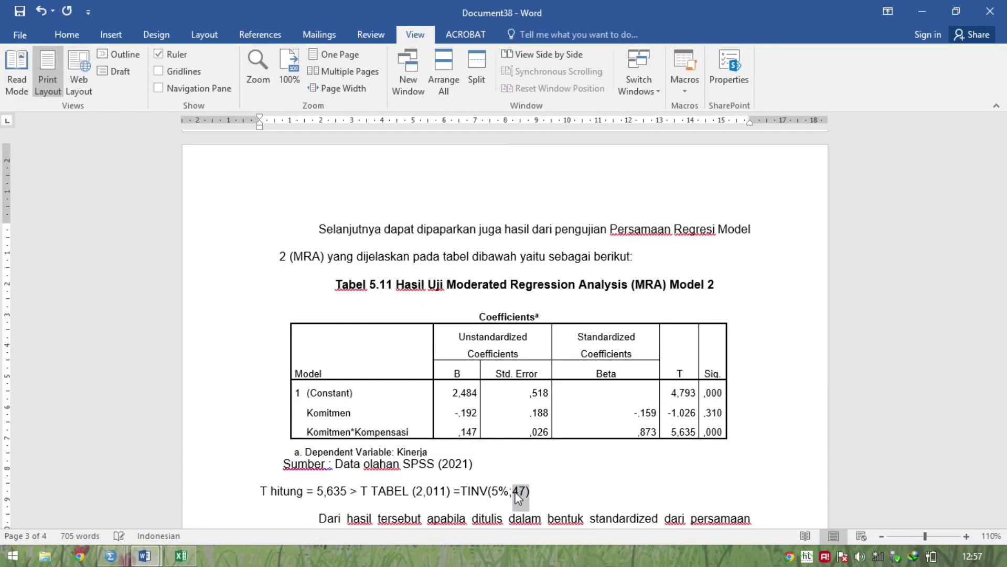
Switch to the Excel workbook data.xlsx and paste =TINV(5%;47) into cell X8, below the existing T table value
key("alt+Tab")
key("Tab")
key("Tab")
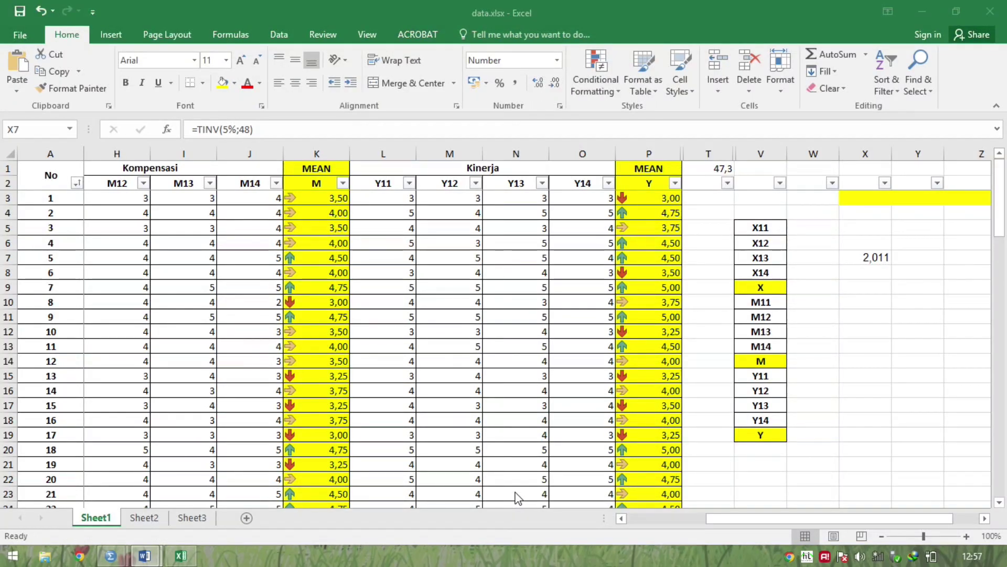
key("Right")
key("Down")
key("Left")
key("ctrl+v")
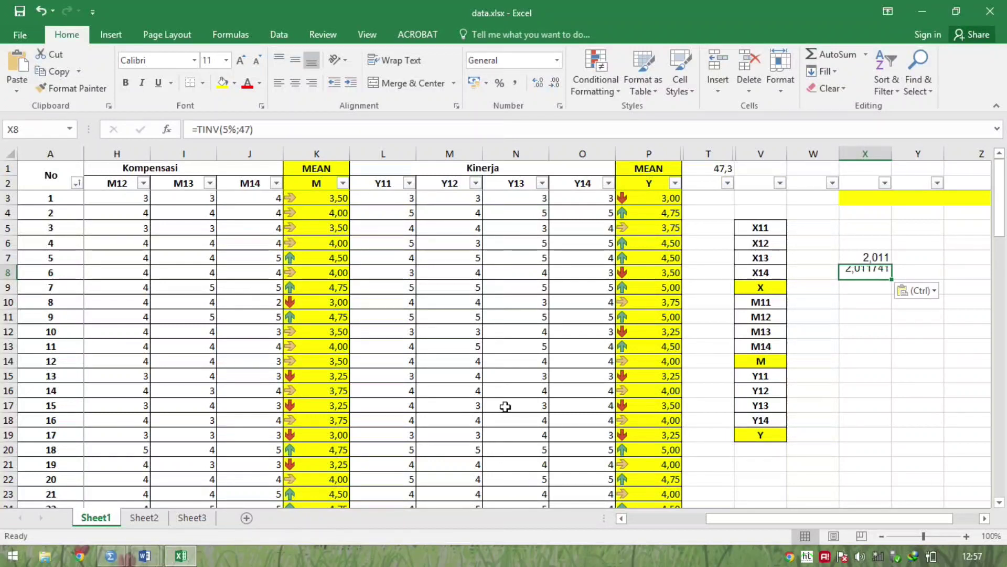
Reduce the TINV result in cell X8 to three decimal places
left_click(555, 81)
left_click(557, 80)
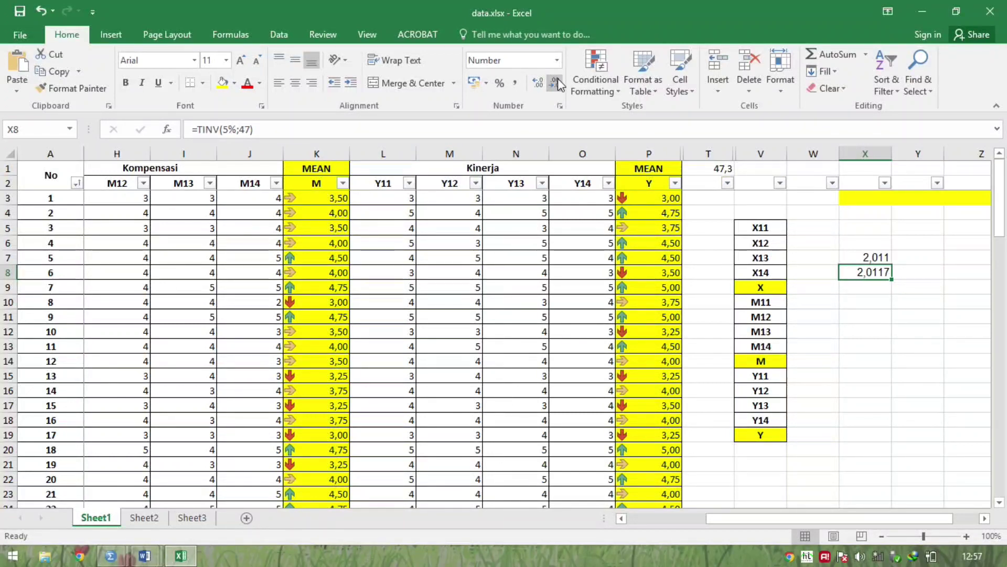
left_click(556, 80)
Switch back to the Word report and change the T TABEL value in the Model 2 T hitung line to 2,012
key("alt+Tab")
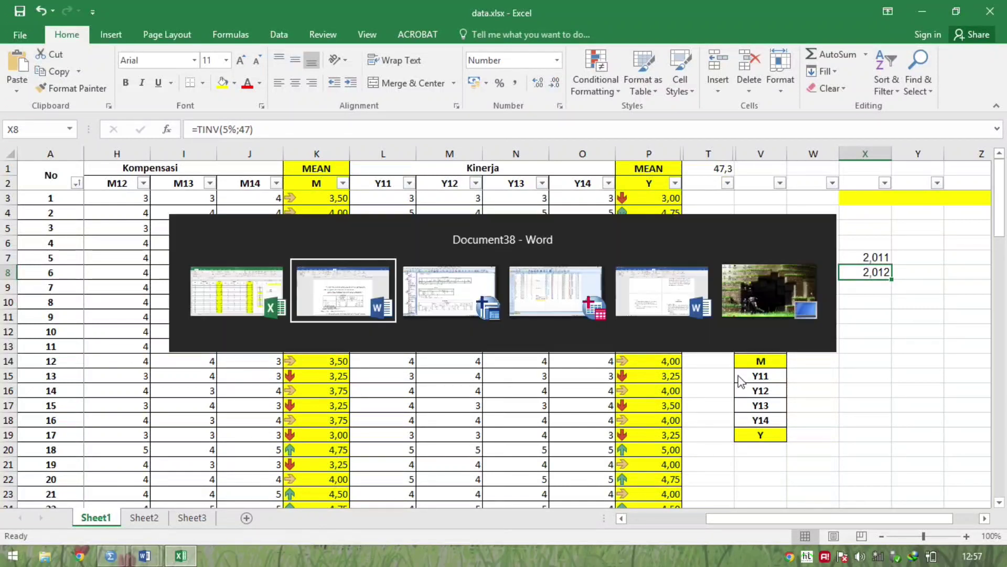
left_click(436, 491)
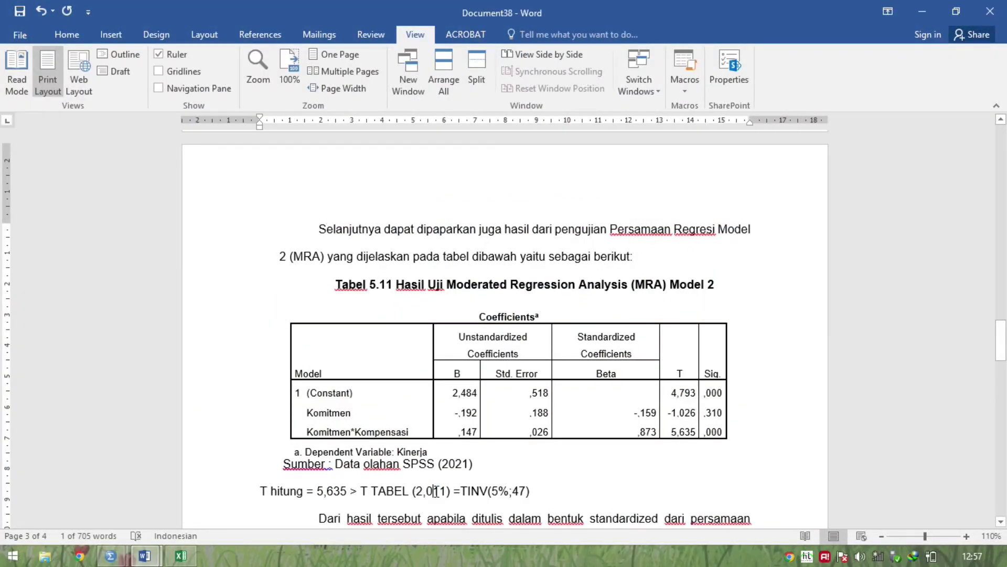
key("Right")
key("Delete")
type("2")
Examine the B coefficient and T value of the Komitmen*Kompensasi row in the Model 2 coefficients table
scroll(504, 325, "down", 3)
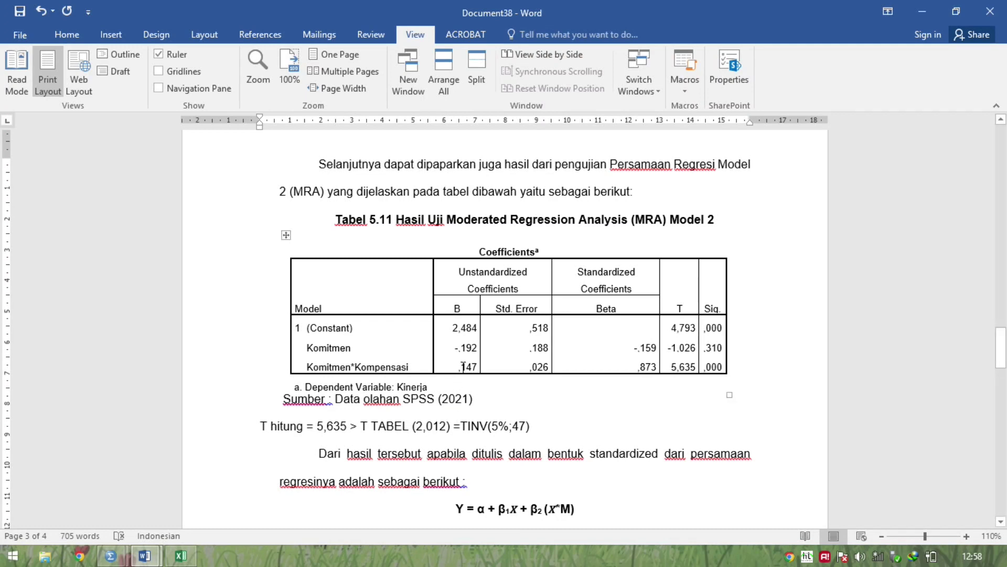
left_click_drag(457, 367, 476, 366)
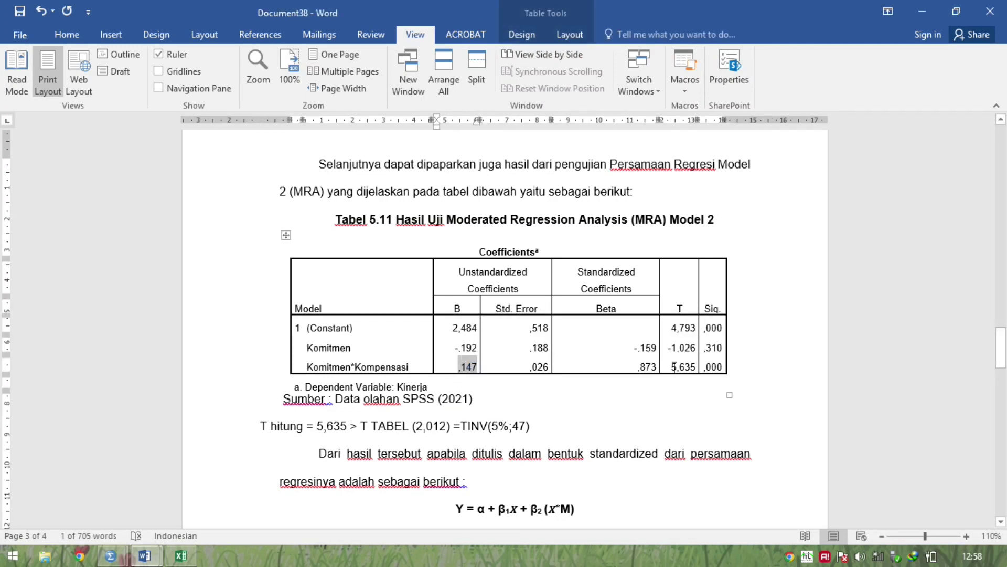
left_click_drag(674, 366, 695, 366)
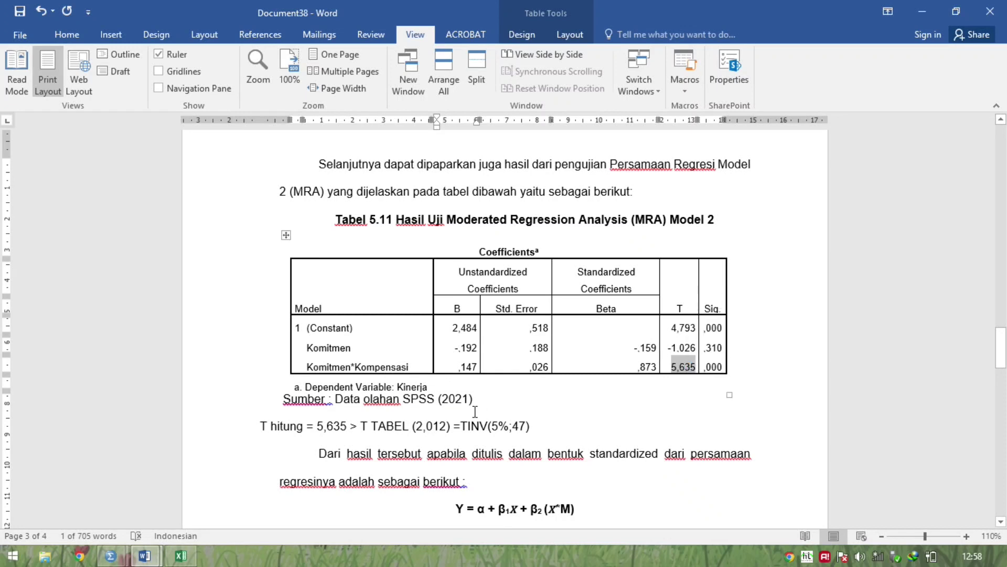
double_click(409, 387)
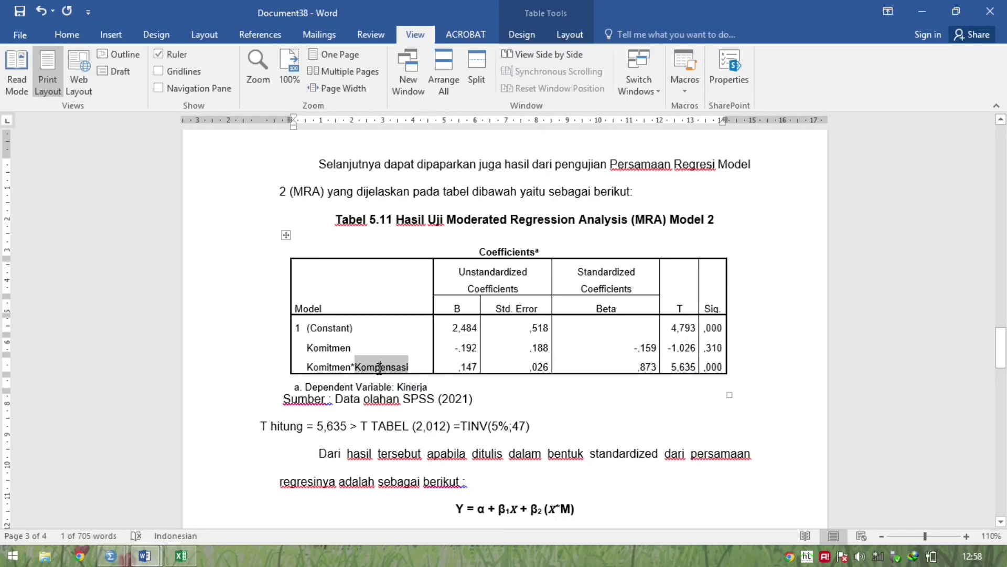
left_click(518, 459)
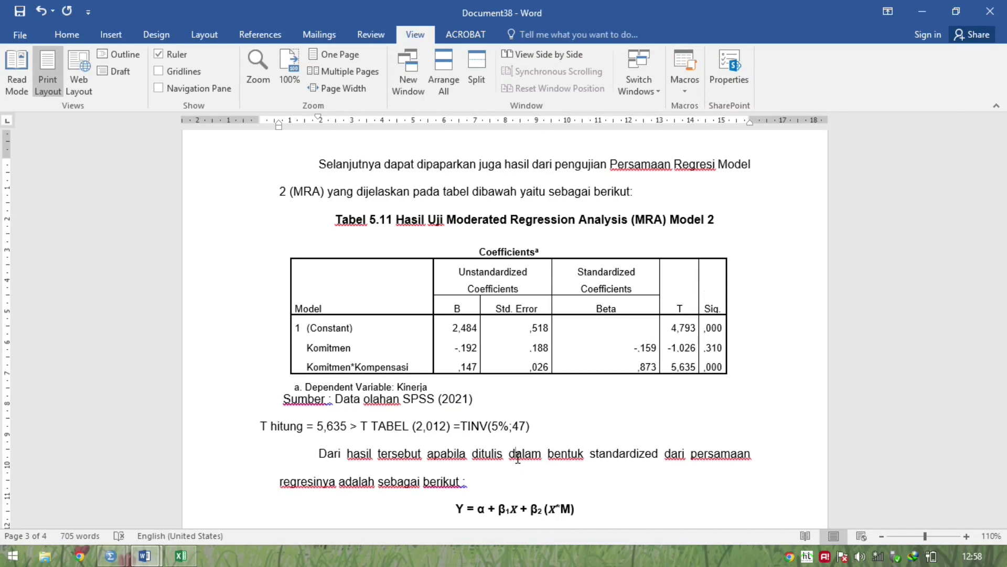
Read the Model 2 regression equation, the coefficient interpretations and both hypothesis conclusions to the end of the report
scroll(518, 457, "down", 5)
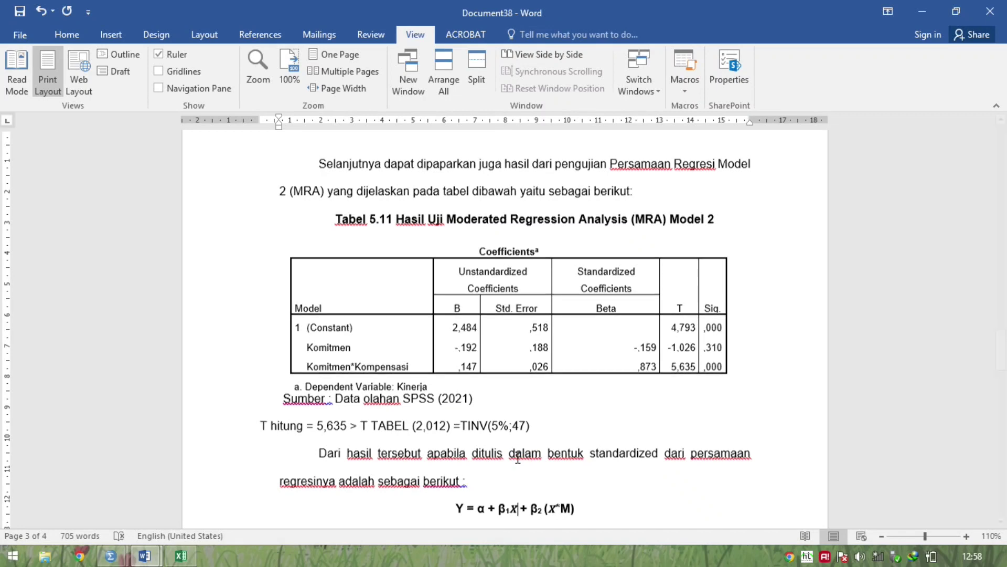
scroll(518, 458, "down", 4)
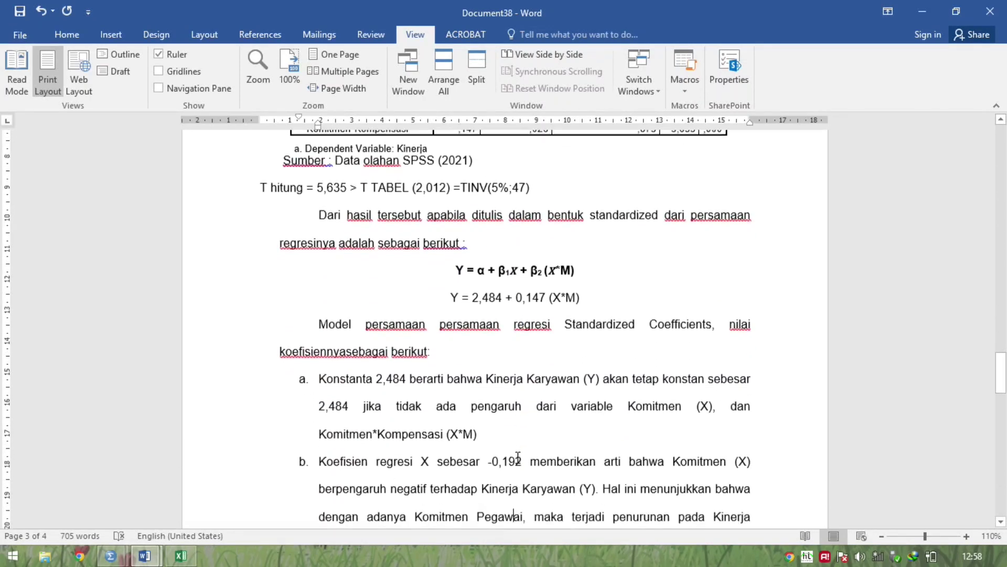
scroll(518, 457, "down", 12)
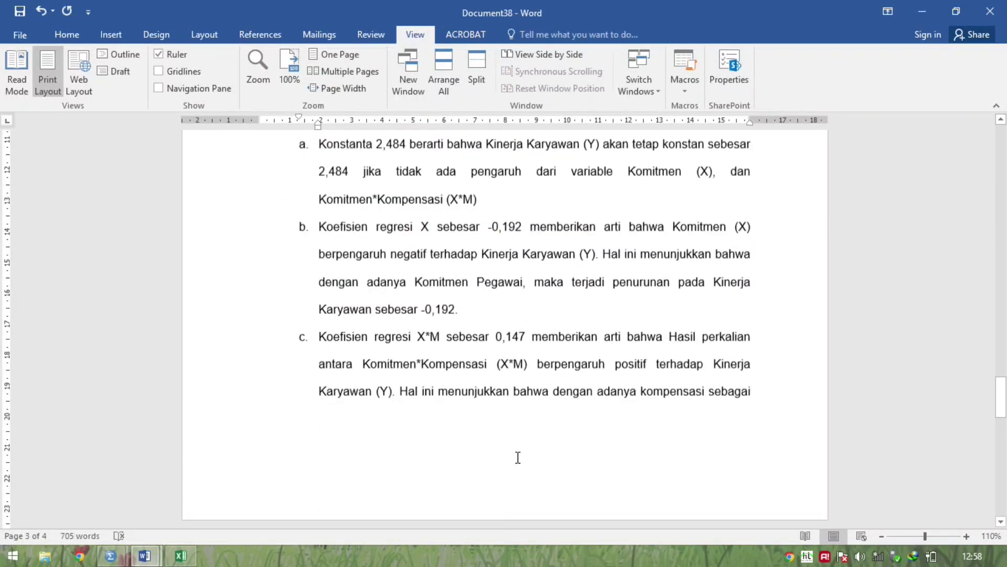
scroll(516, 457, "down", 6)
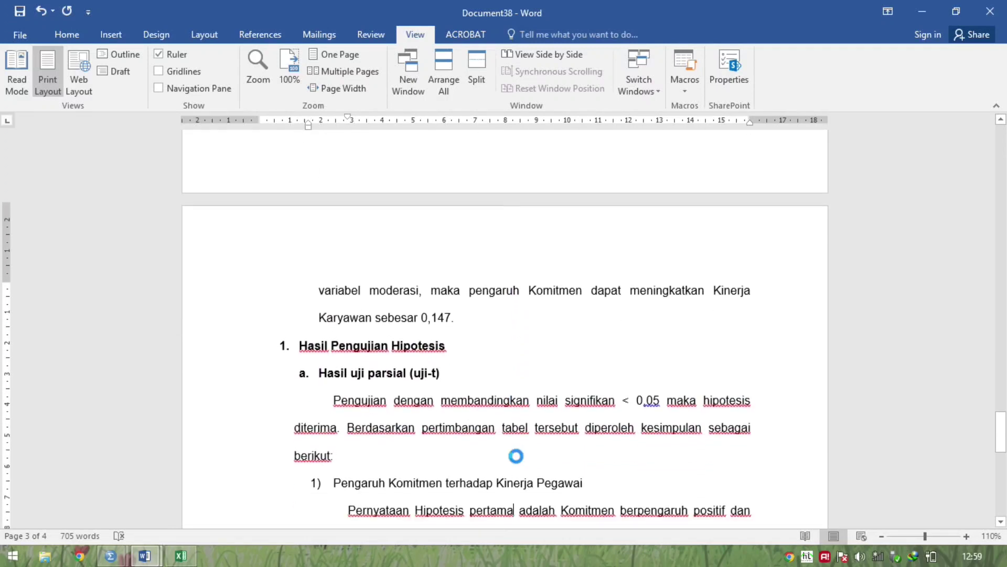
scroll(518, 457, "down", 3)
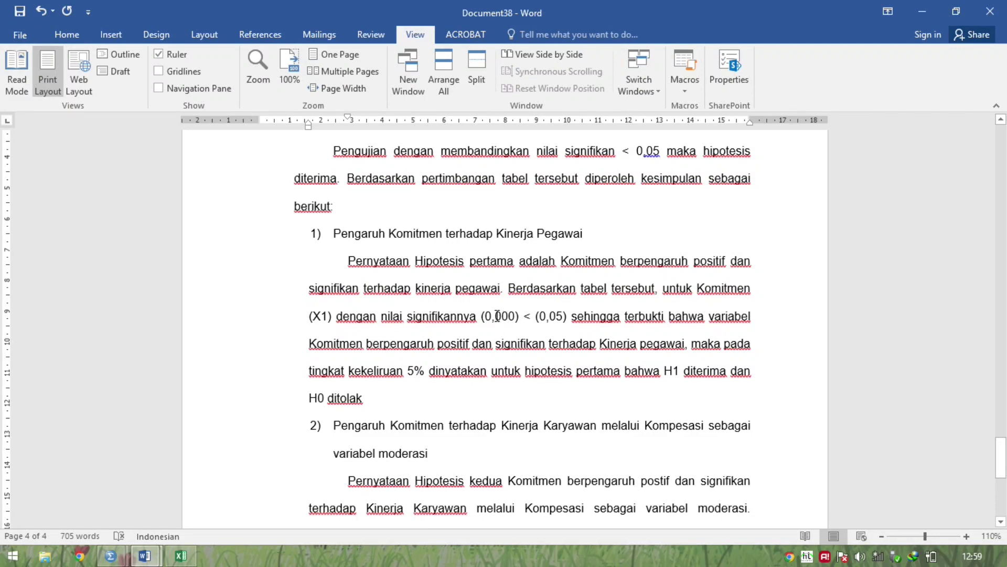
scroll(497, 315, "down", 4)
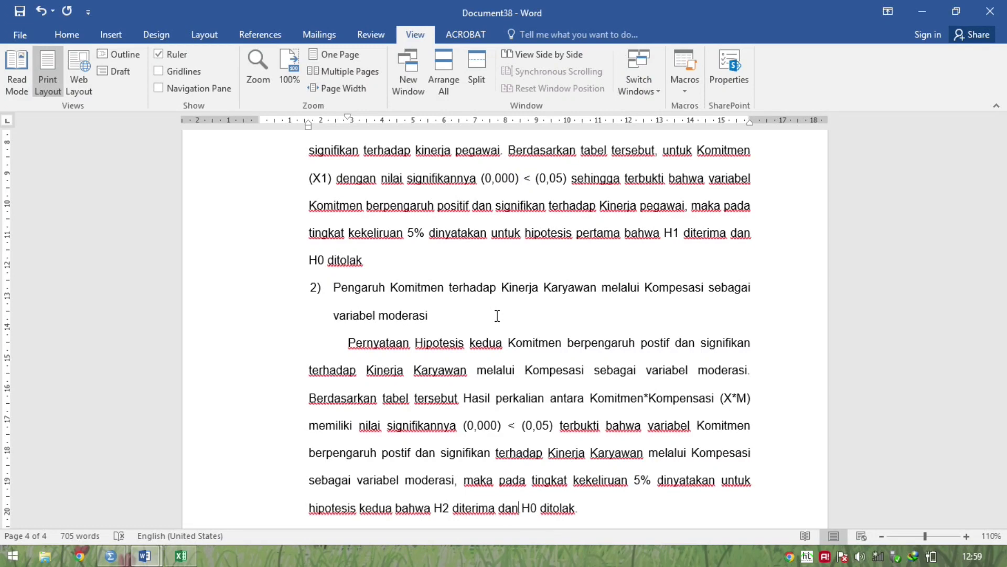
Compare the Sig. value of Komitmen*Kompensasi in Tabel 5.11 with the significance stated in the second hypothesis conclusion
scroll(498, 315, "up", 20)
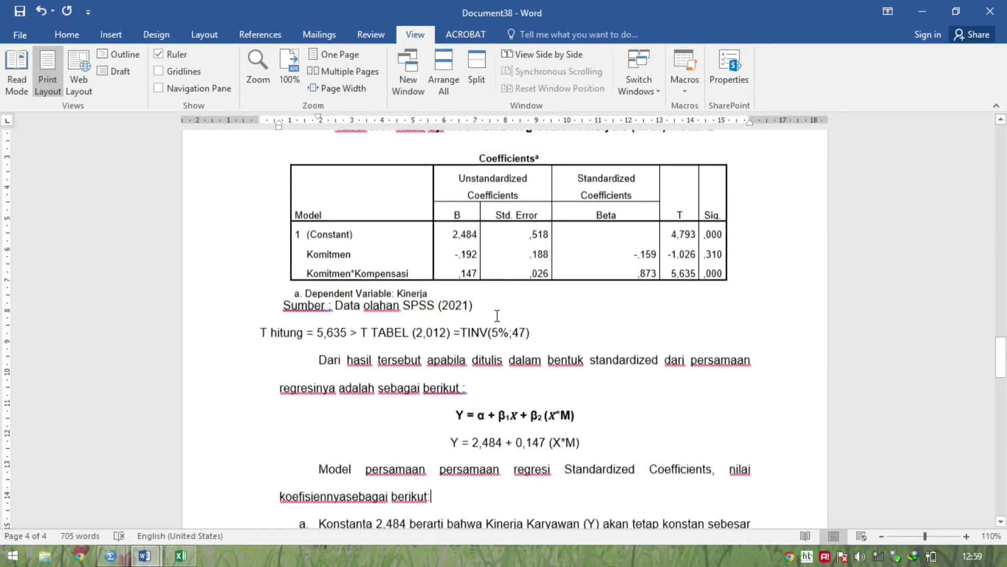
double_click(715, 274)
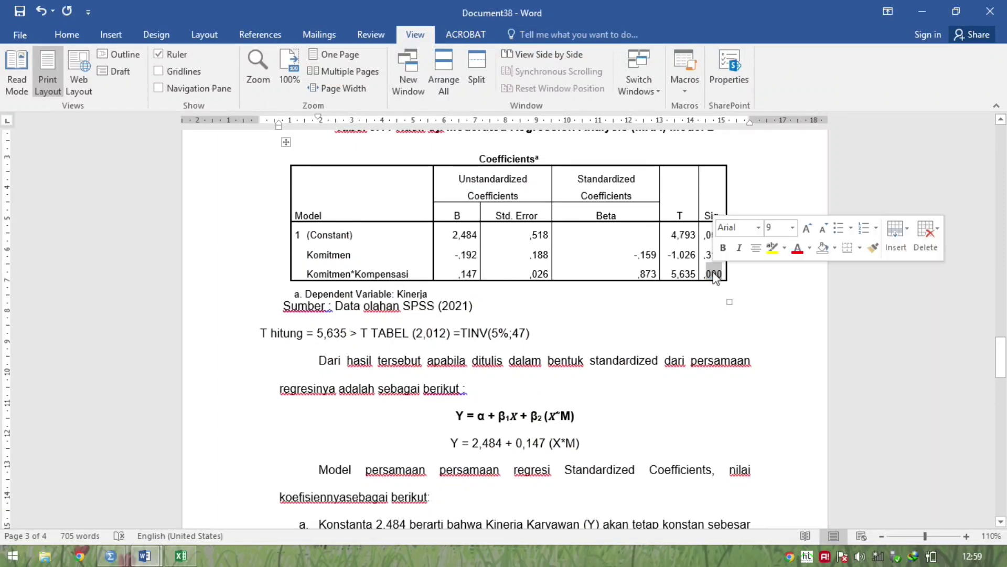
key("Page_Down")
key("Page_Down")
key("Page_Down")
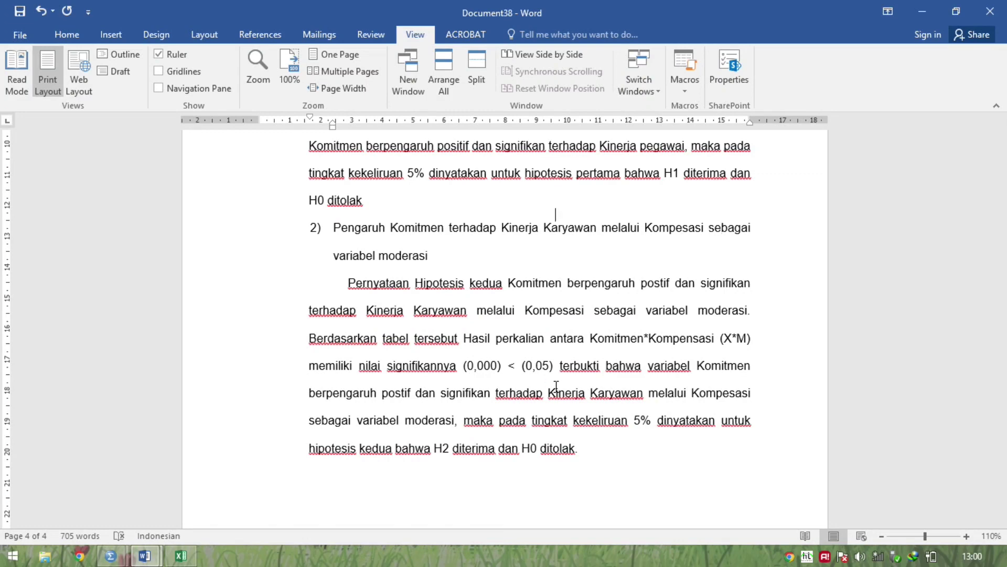
Review the report from the hypothesis conclusions back through the coefficient interpretations to the Model 2 T hitung line
scroll(557, 387, "up", 3)
scroll(557, 387, "up", 3)
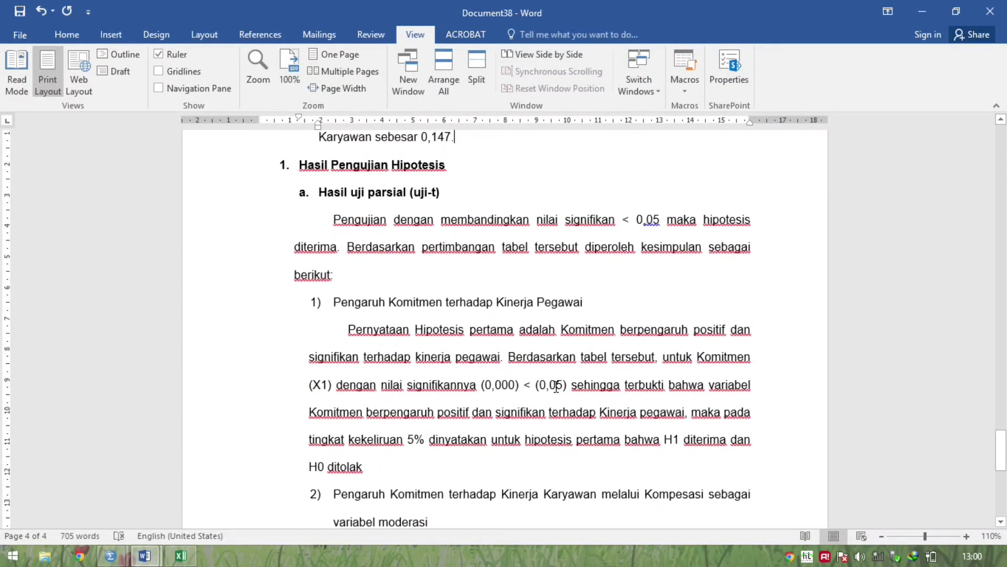
scroll(554, 384, "up", 10)
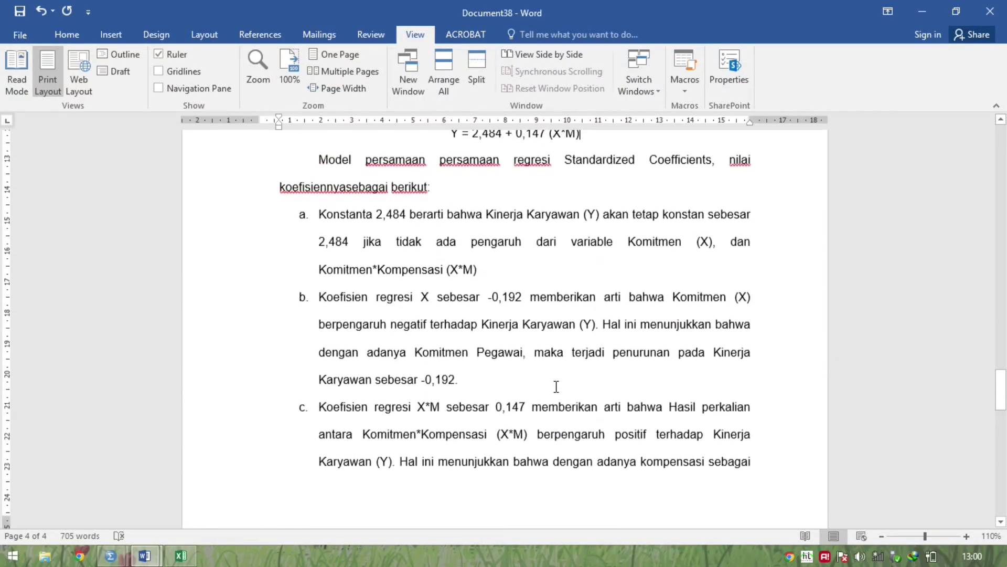
key("Up")
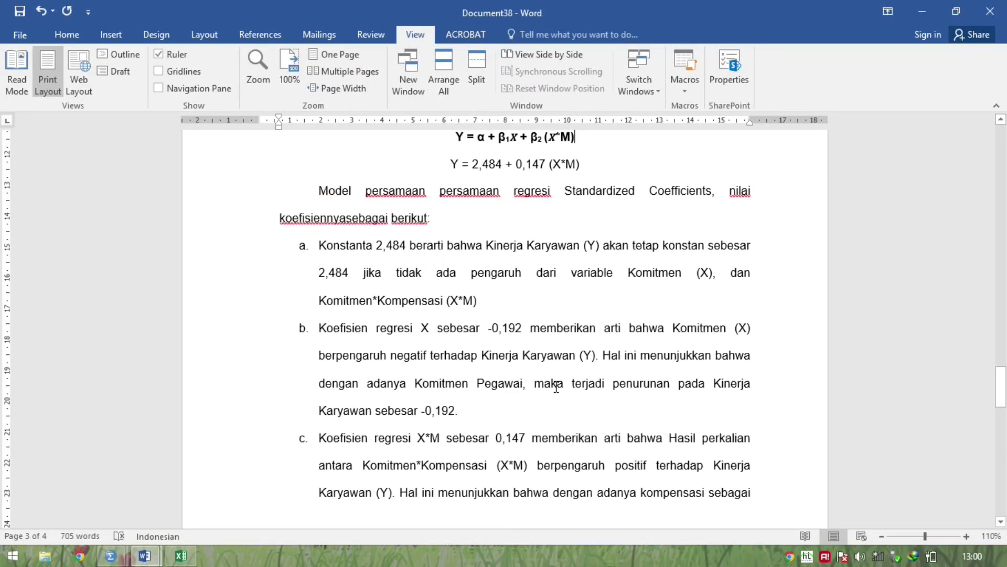
key("Up")
key("Up")
key("Up")
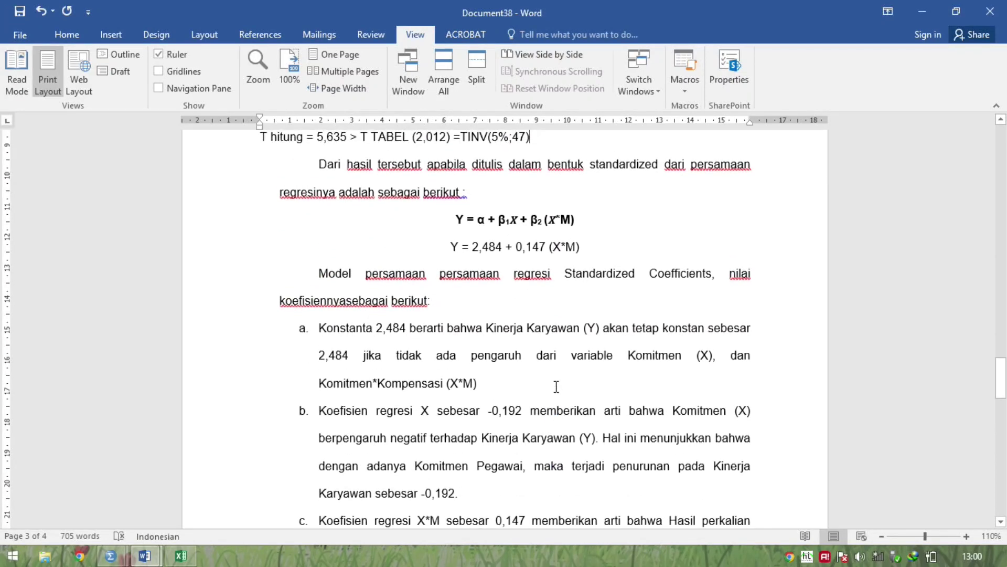